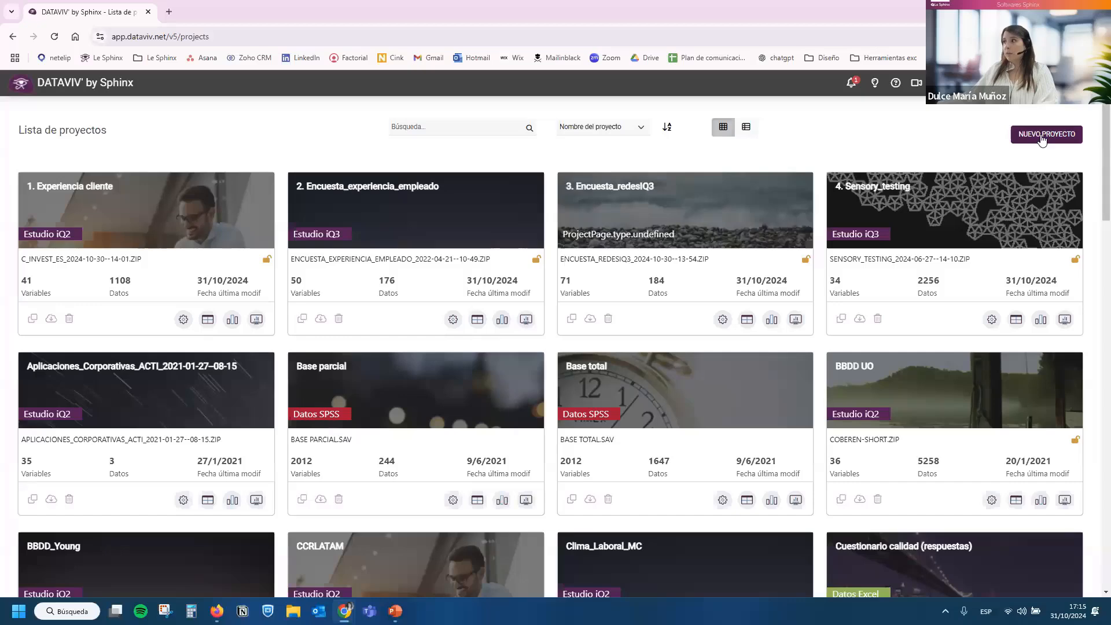
Start a new project from an XLSX file and load BBDDIMPORTAR.xlsx from the Descargas folder.
click(1042, 137)
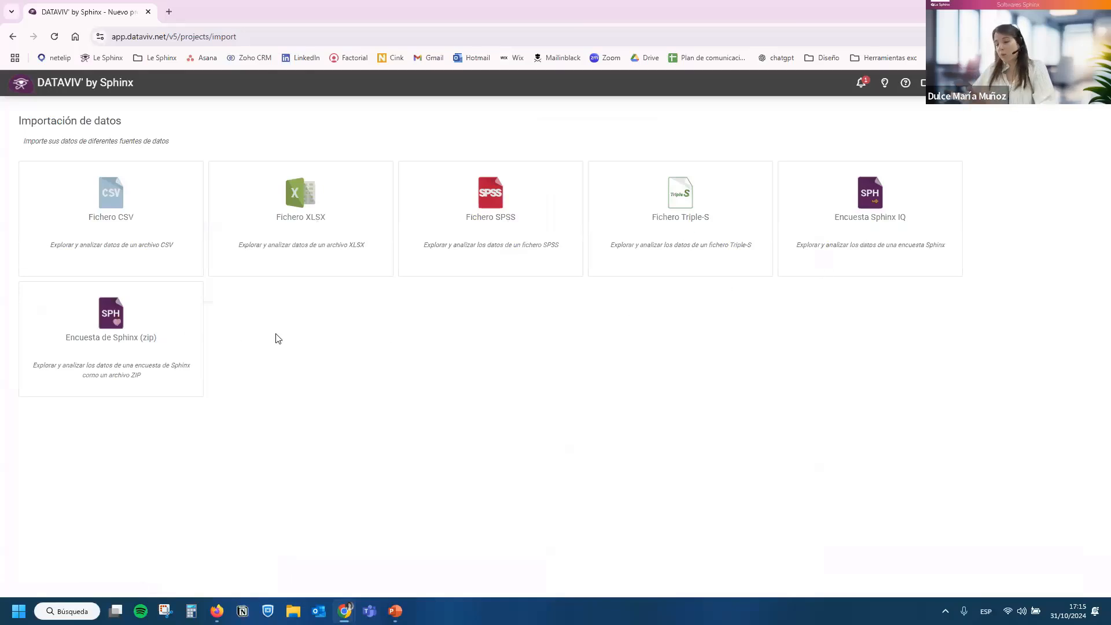
click(300, 239)
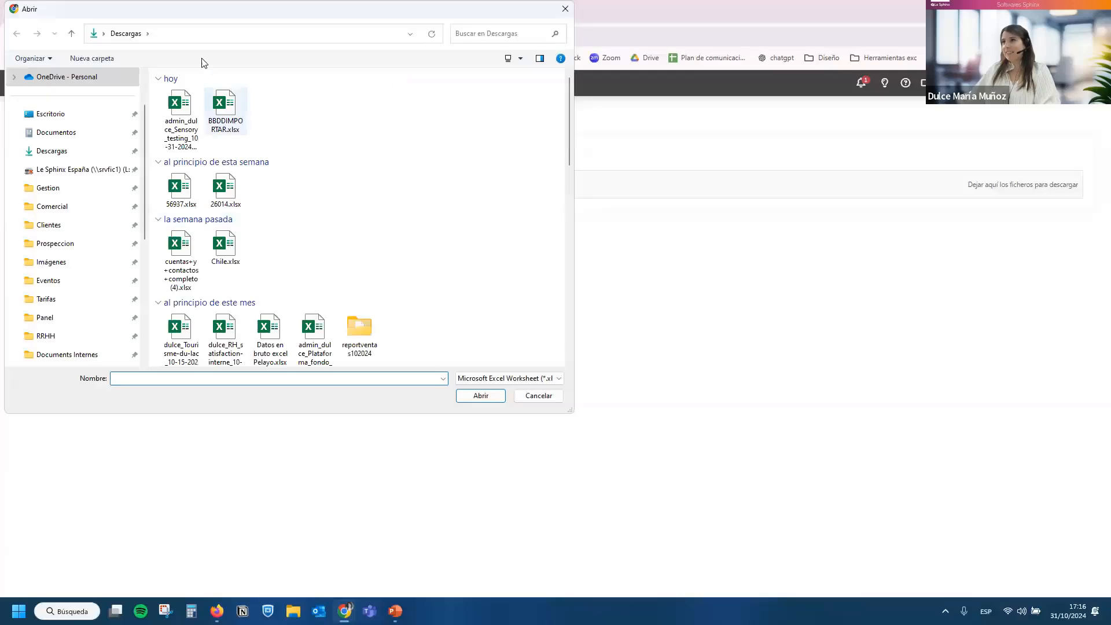
click(225, 110)
click(480, 393)
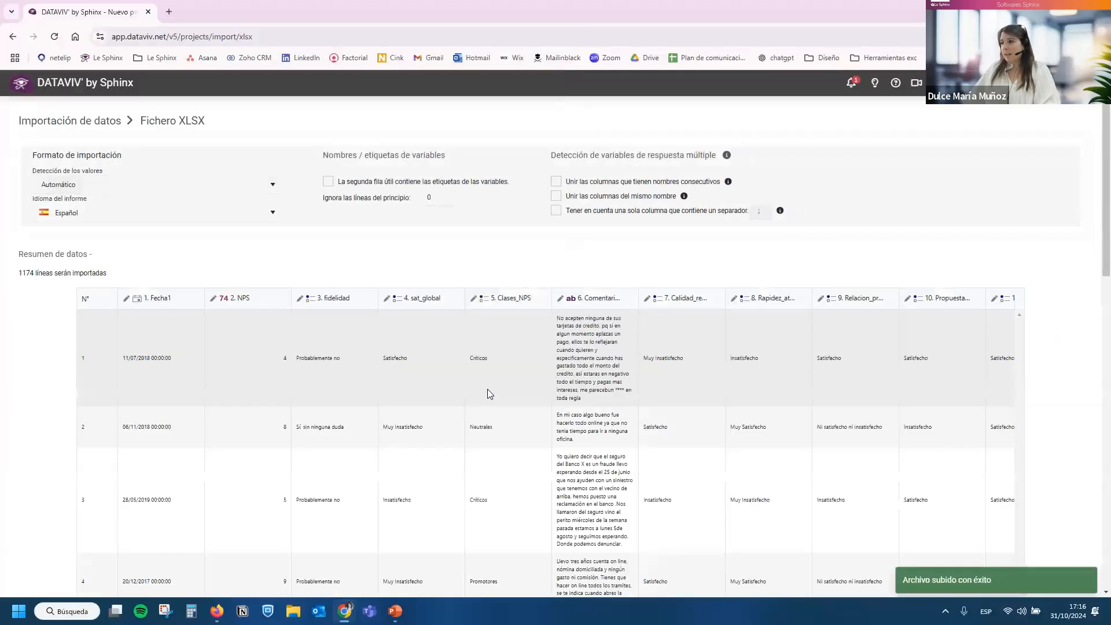
Widen the Comentarios_ES column in the import preview and look over the data rows.
drag(638, 298, 826, 301)
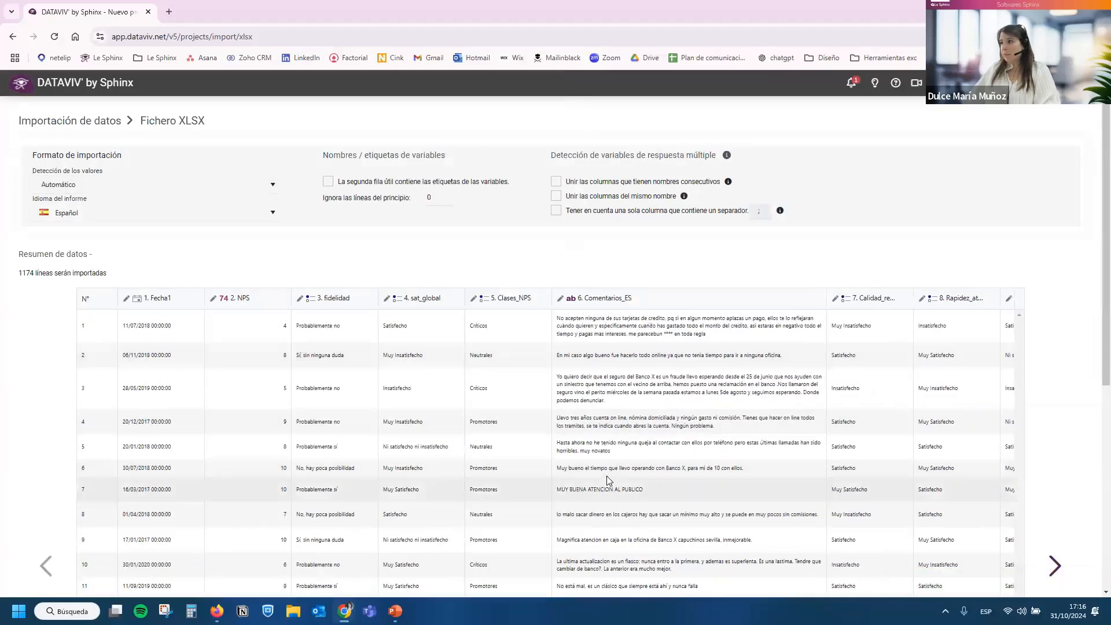
scroll(607, 479, down, 6)
scroll(607, 480, up, 6)
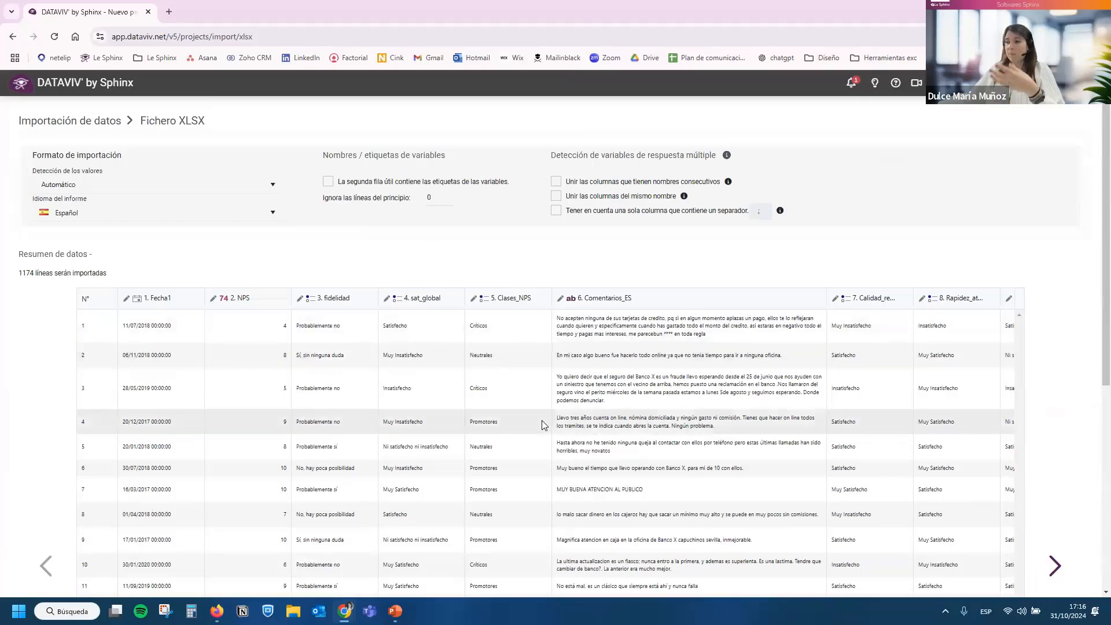
scroll(542, 421, down, 6)
scroll(544, 426, up, 6)
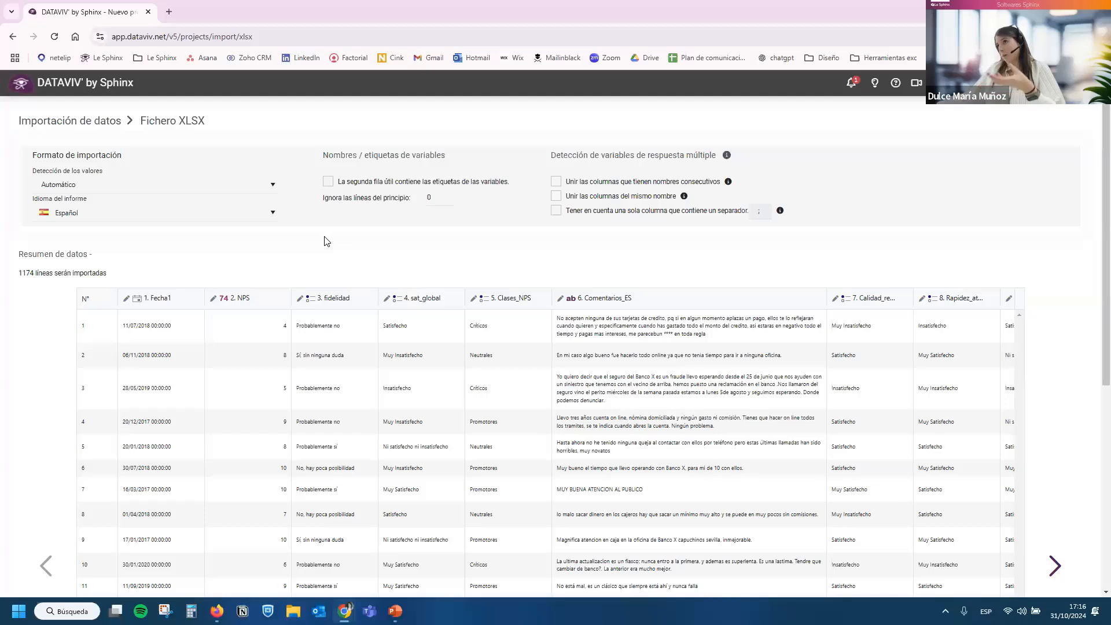
Set the value detection format of the import to Español.
click(104, 191)
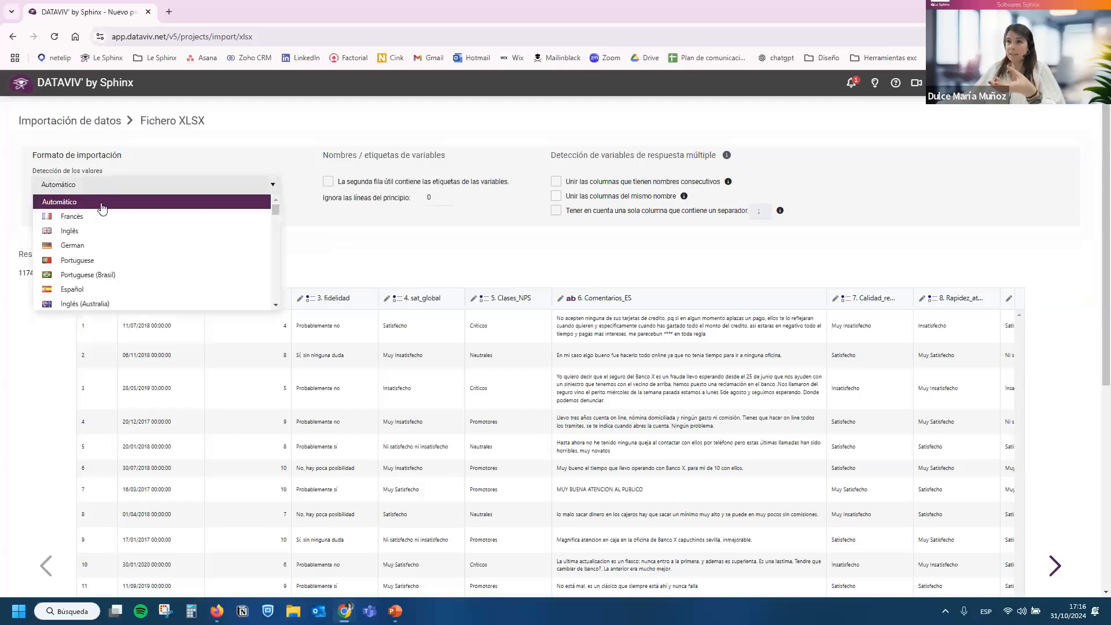
click(80, 290)
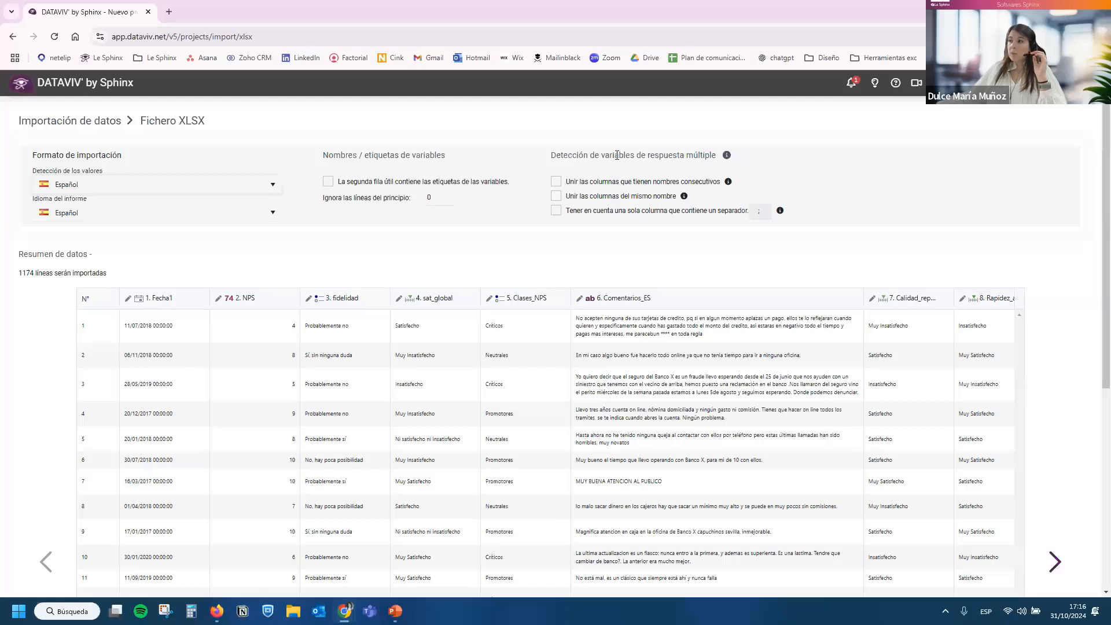
drag(610, 155, 685, 155)
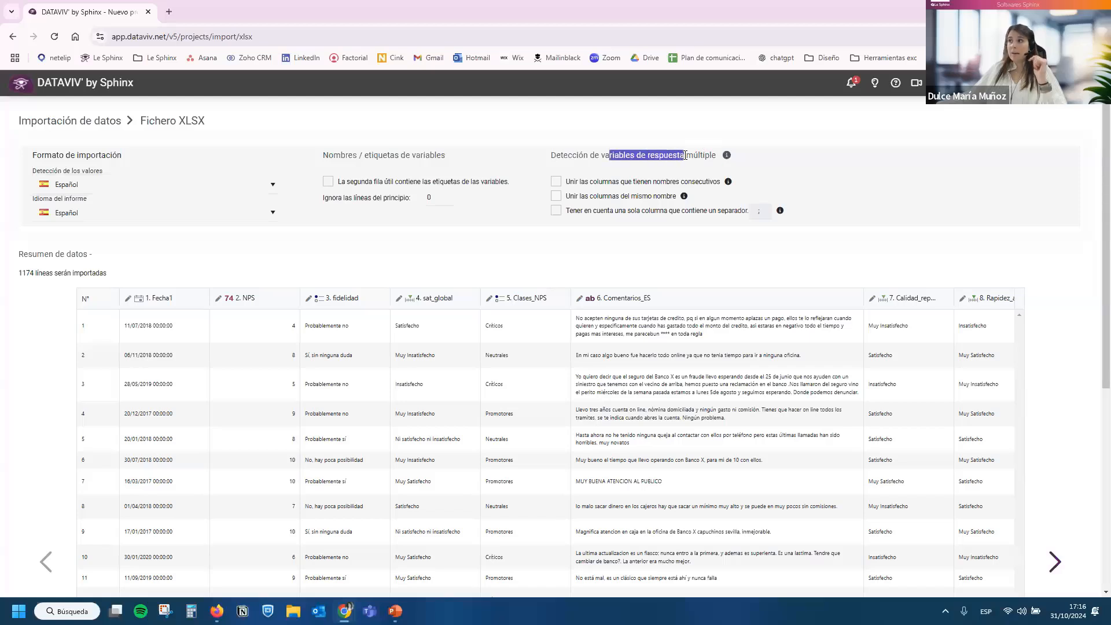
click(685, 155)
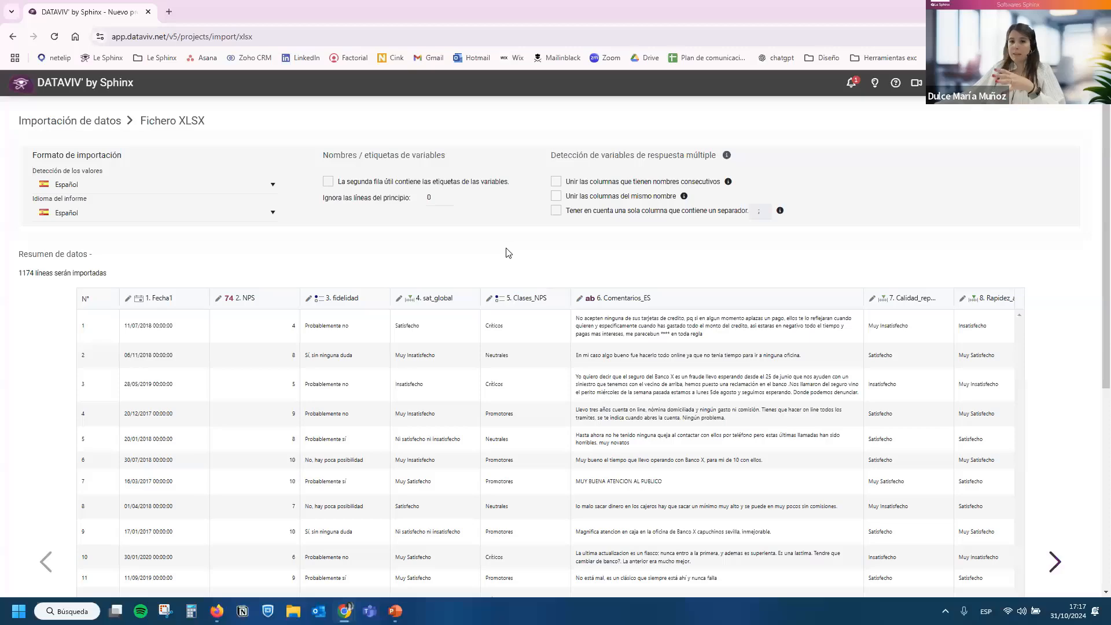
Change the data type of the NPS variable to Escala in the import preview.
scroll(508, 257, down, 2)
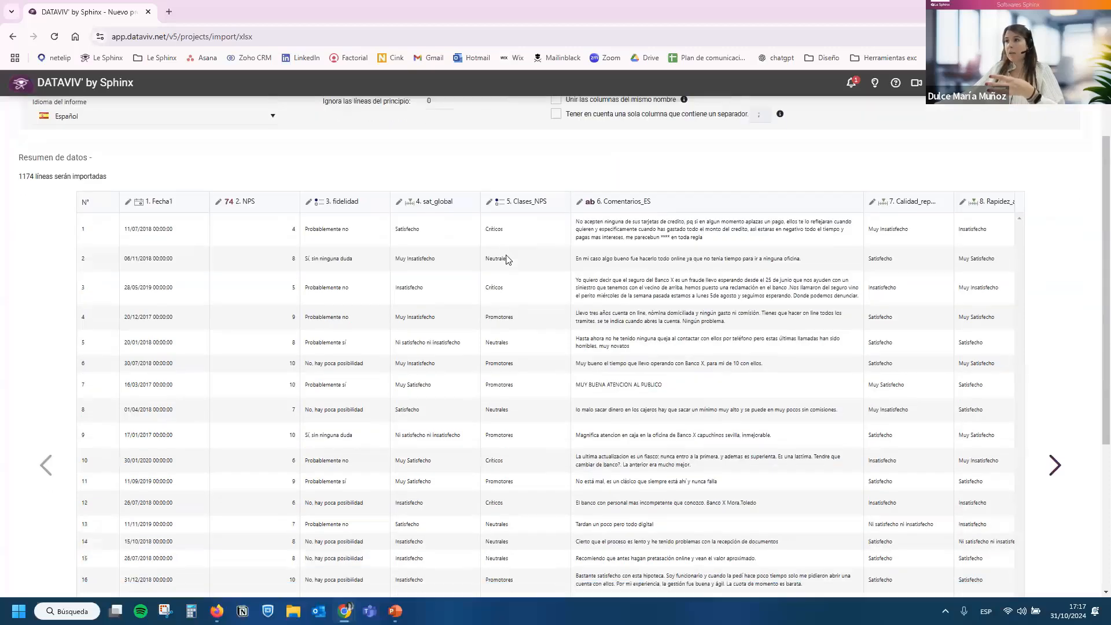
drag(301, 201, 269, 202)
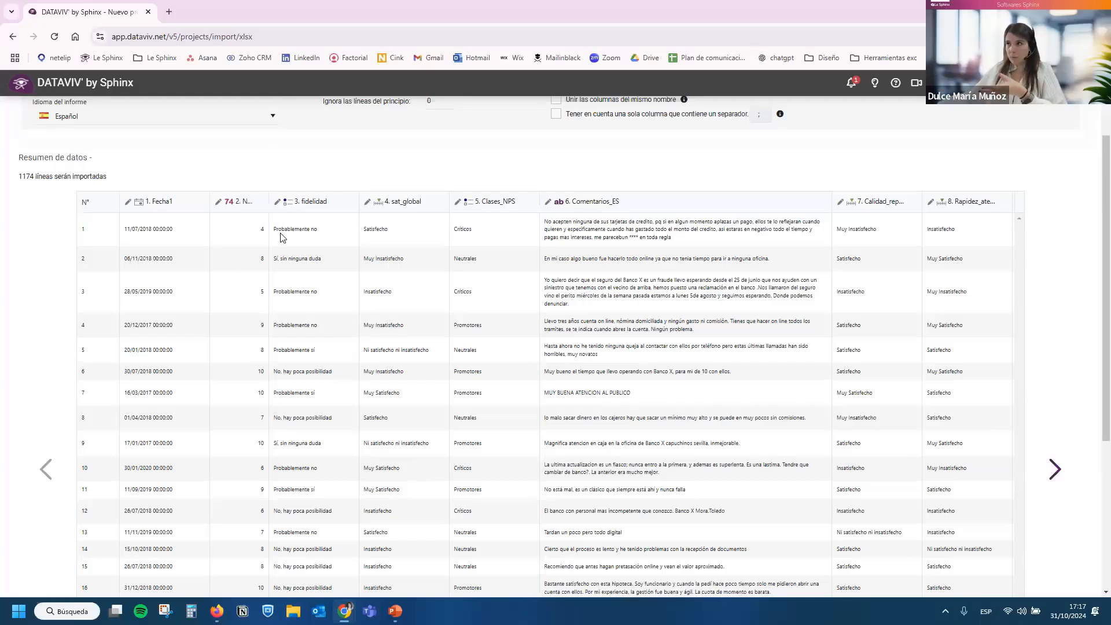
drag(269, 205, 306, 206)
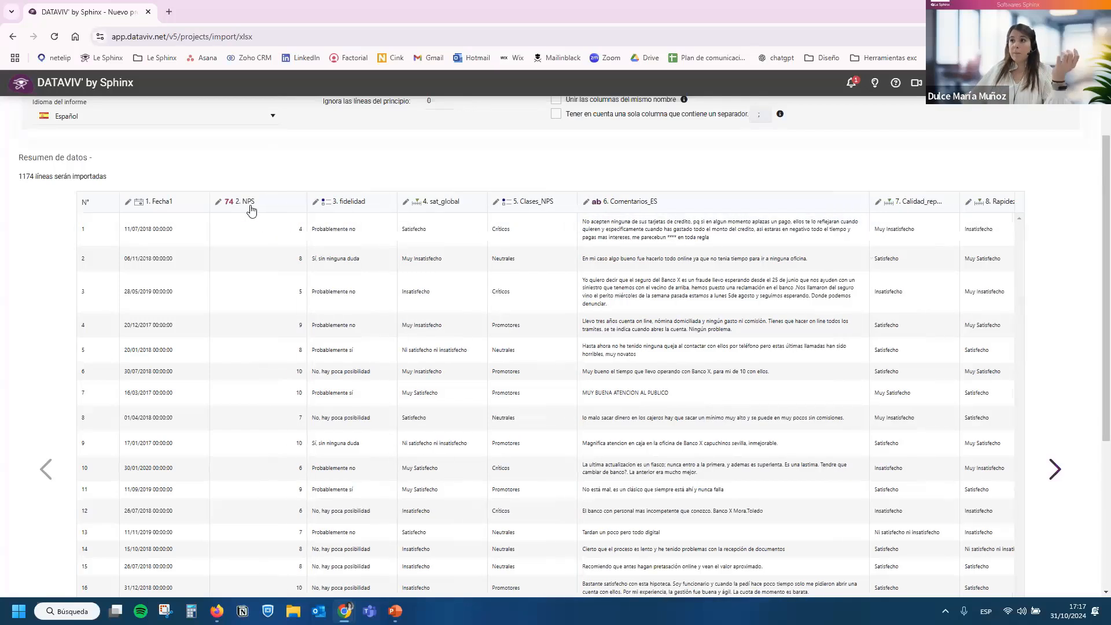
click(219, 202)
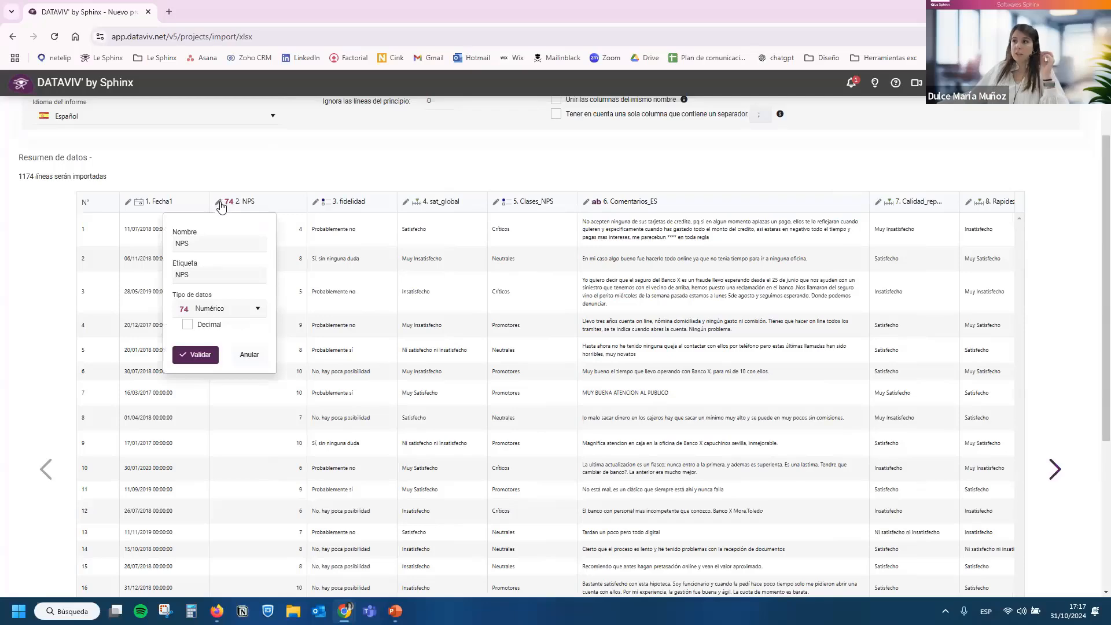
click(229, 315)
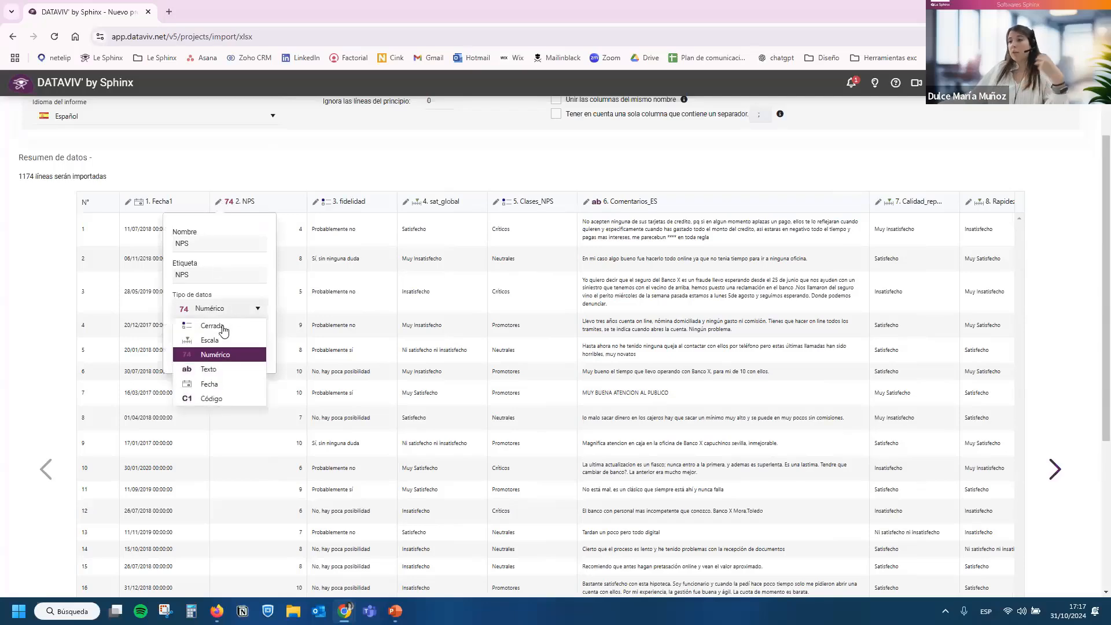
click(210, 341)
click(207, 343)
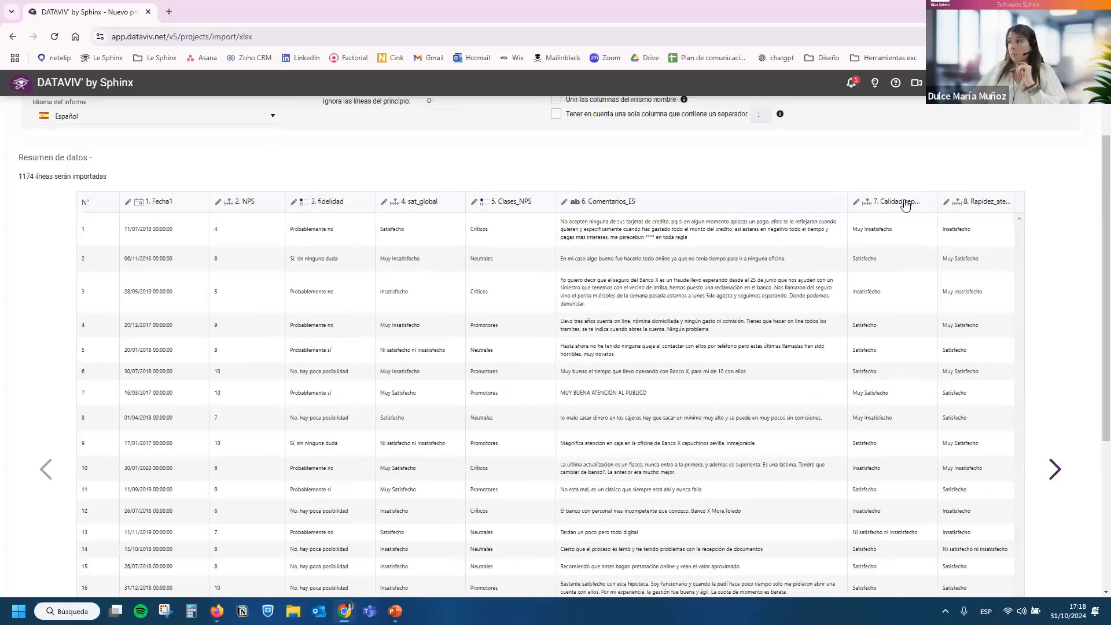
Check the last variables in the import preview, return to the first ones and narrow the row number column.
click(1056, 469)
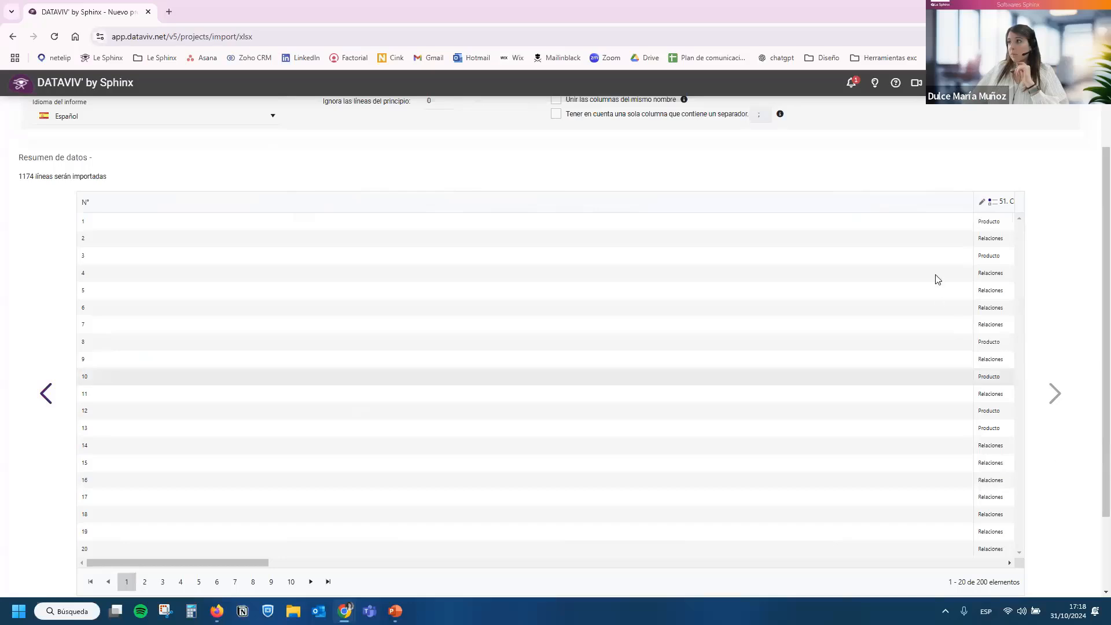
drag(972, 204, 402, 204)
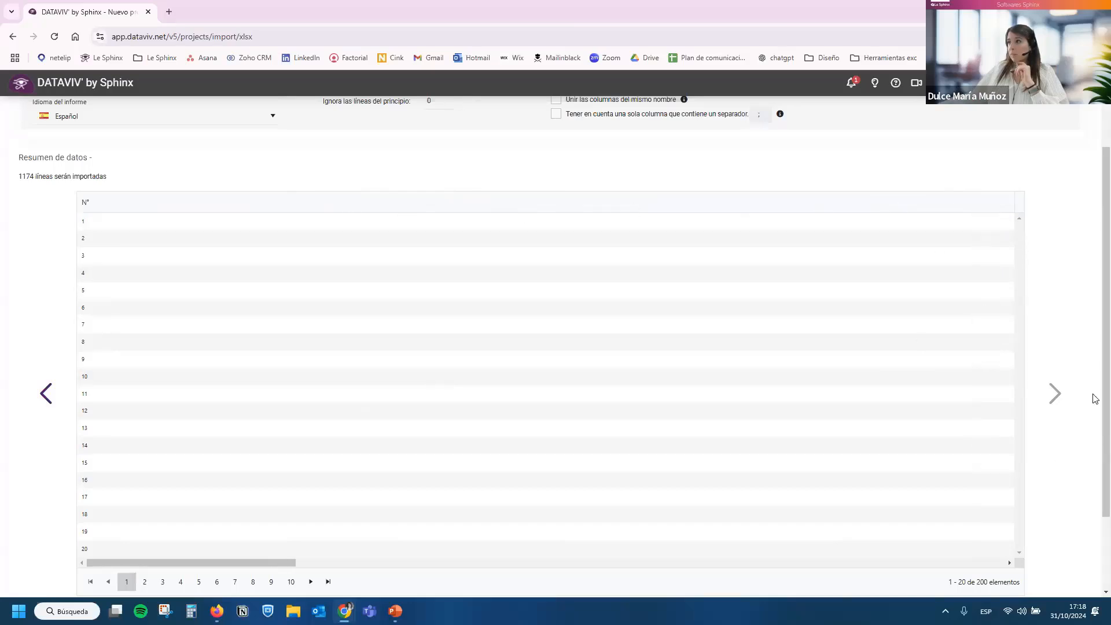
click(50, 401)
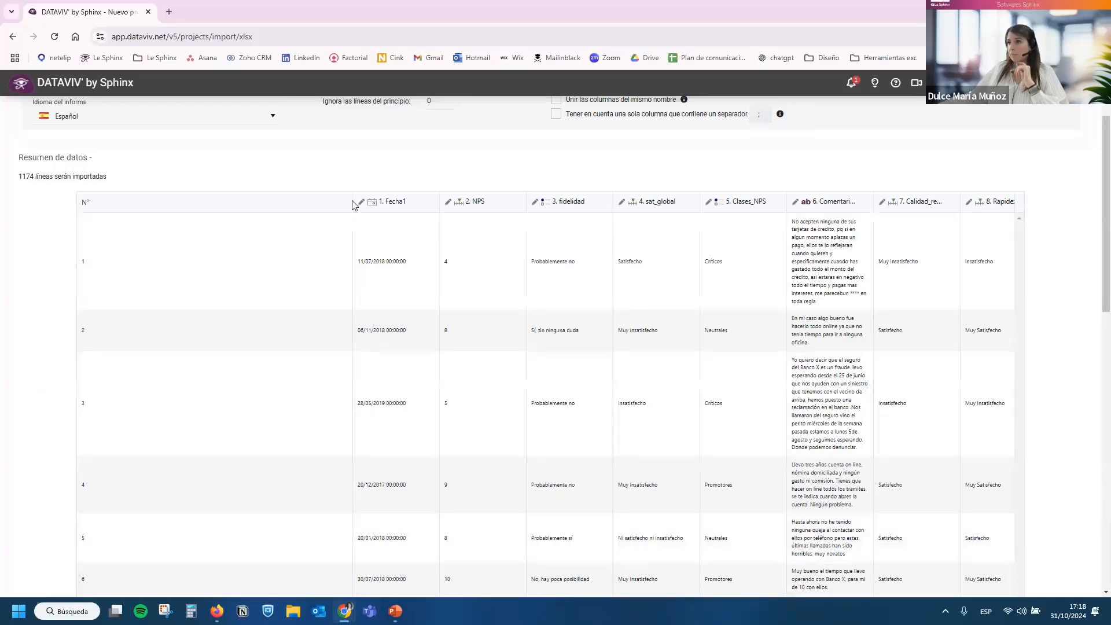
drag(355, 203, 134, 201)
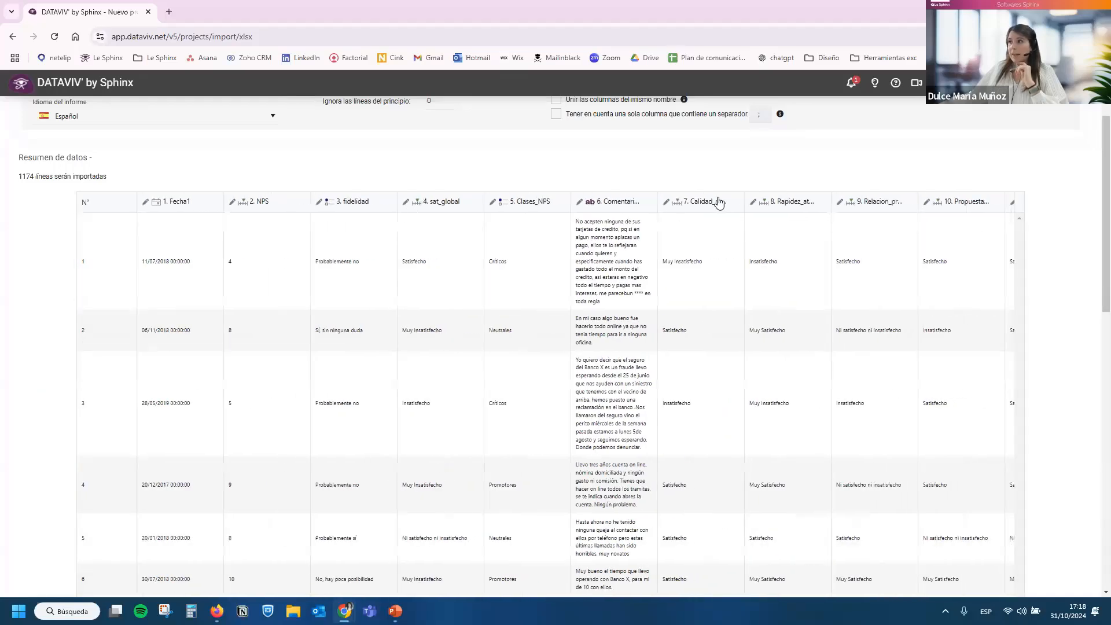
Widen the Comentarios_ES column in the preview and import the data into the new project.
scroll(822, 398, down, 2)
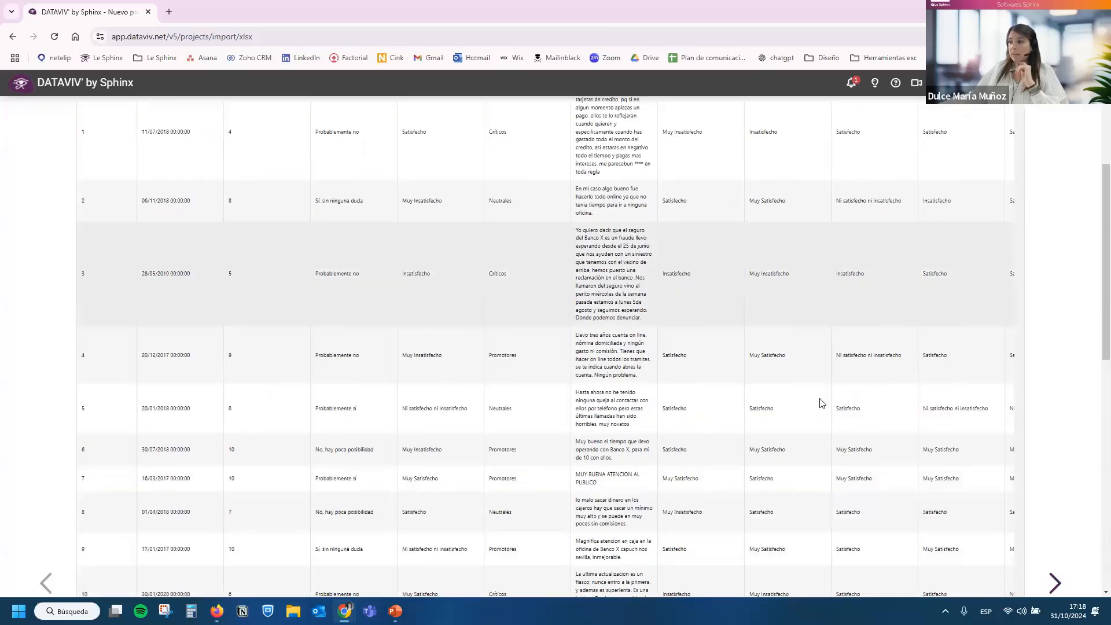
scroll(818, 401, up, 4)
drag(655, 296, 769, 296)
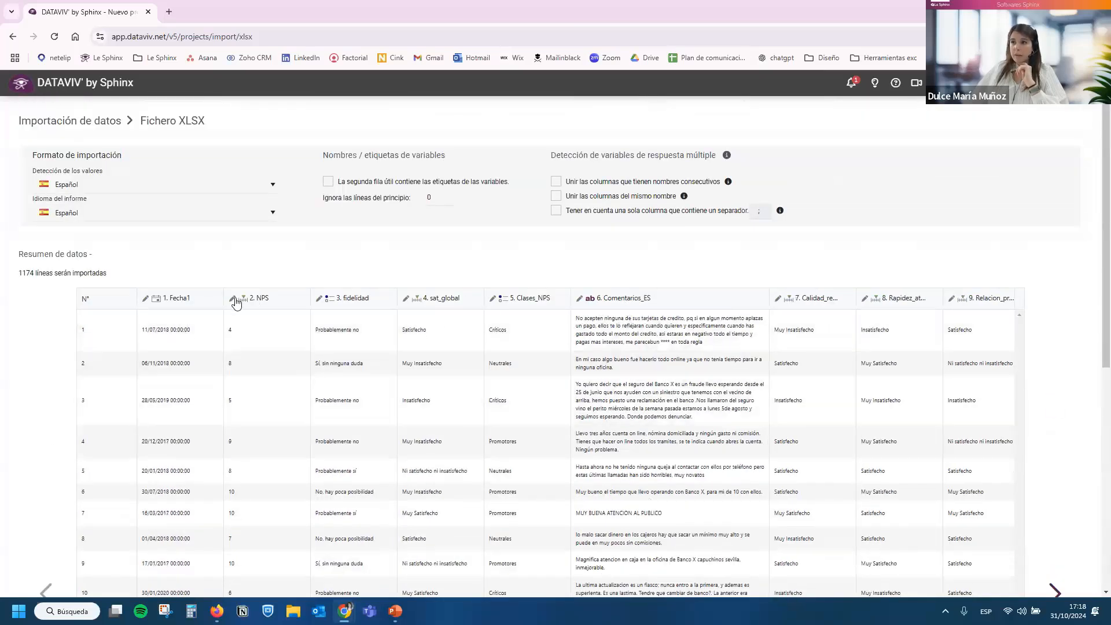
scroll(536, 312, down, 7)
click(715, 539)
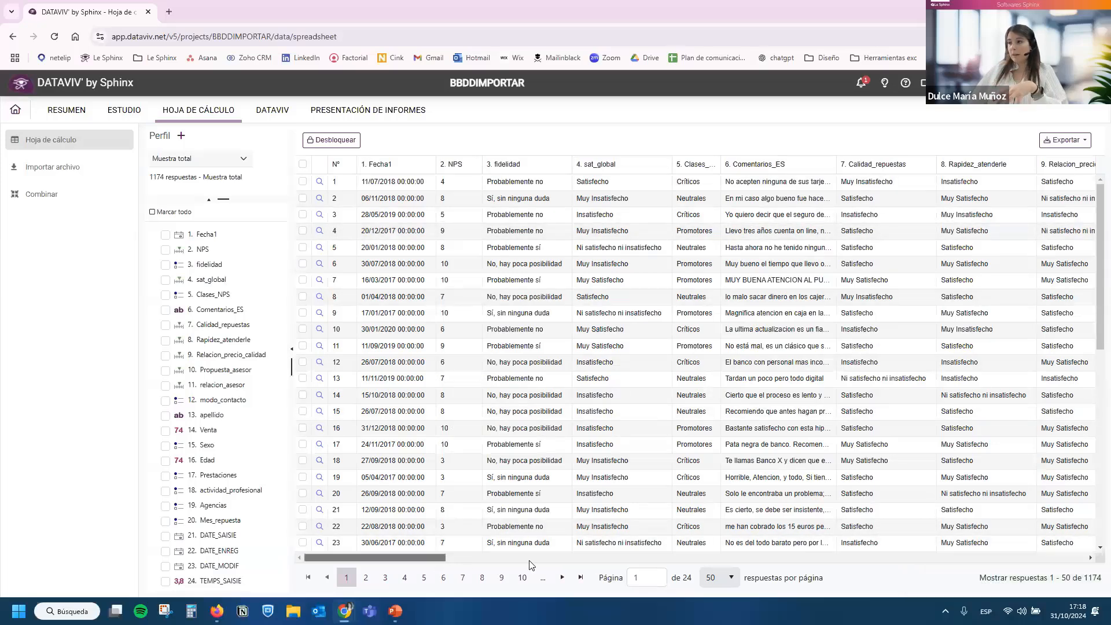
Look through the columns of the imported data sheet and open the project's general summary.
scroll(705, 558, right, 6)
scroll(705, 557, right, 8)
scroll(465, 405, left, 6)
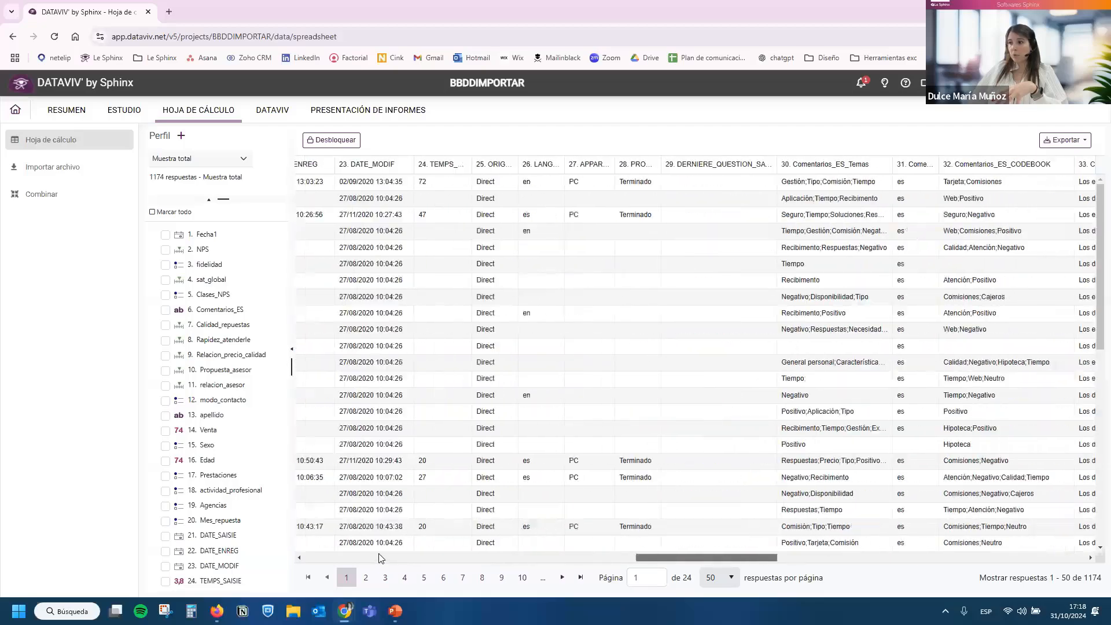
scroll(466, 405, left, 5)
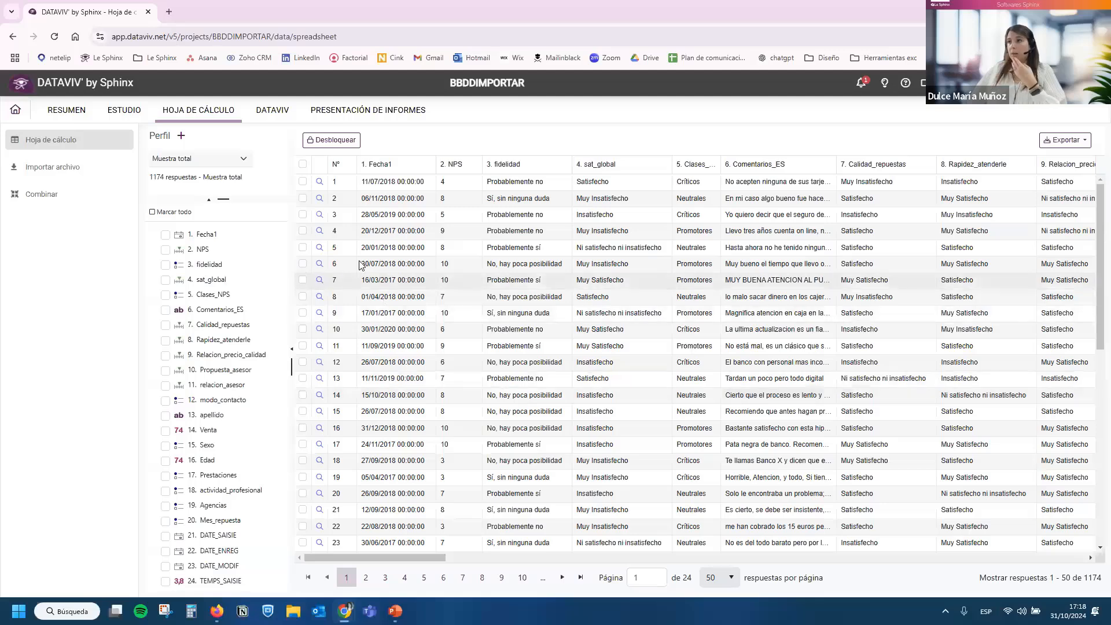
click(74, 111)
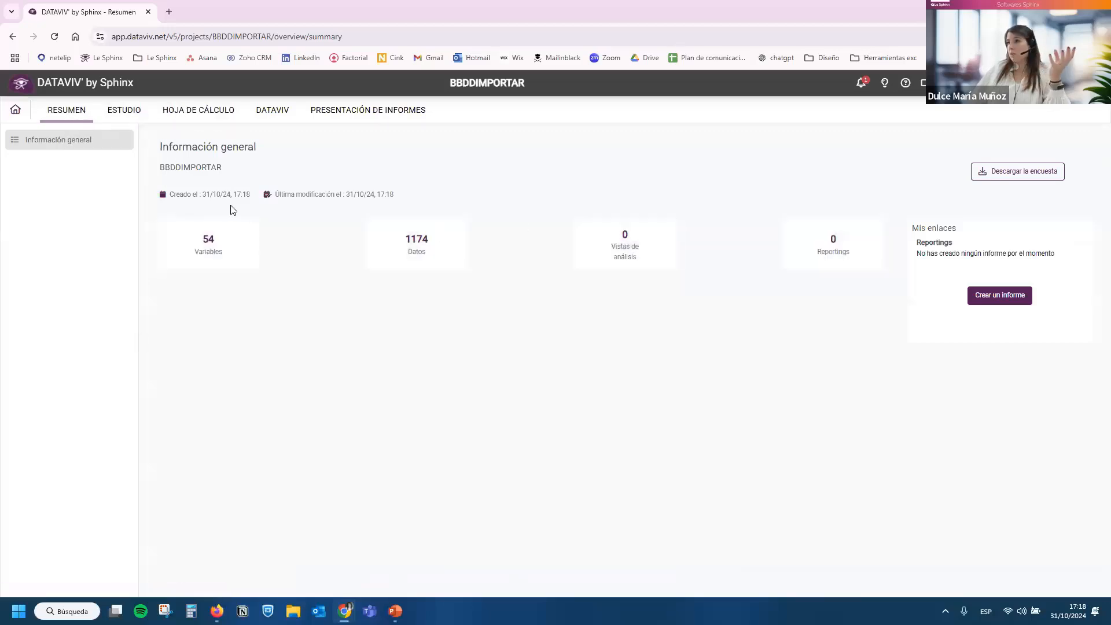
Open the study structure and review the full list of imported variables.
click(129, 116)
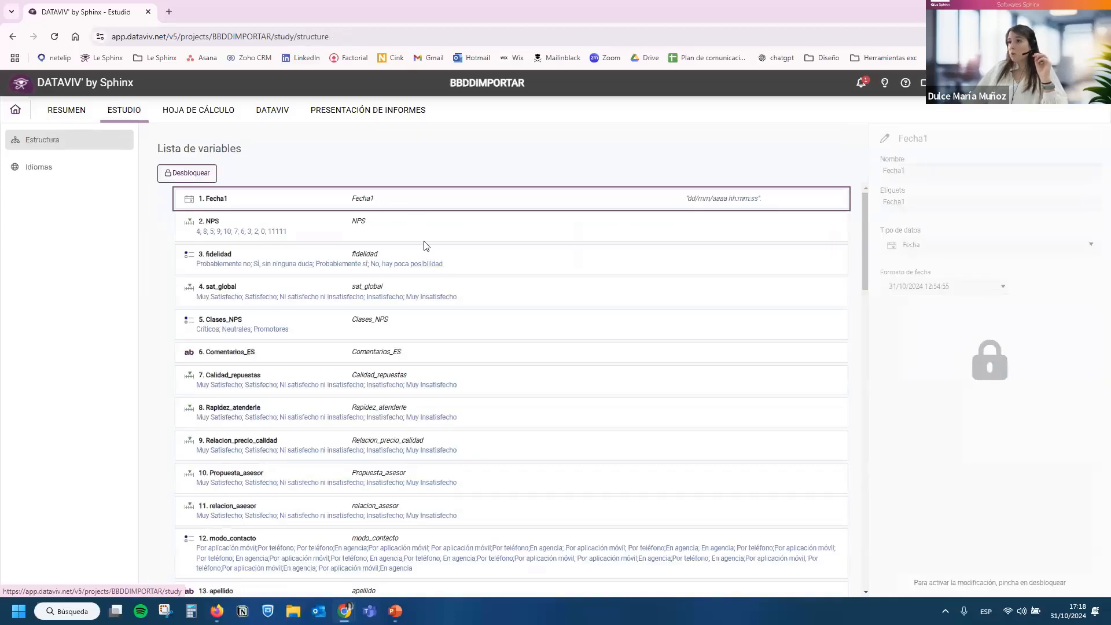
scroll(433, 347, down, 10)
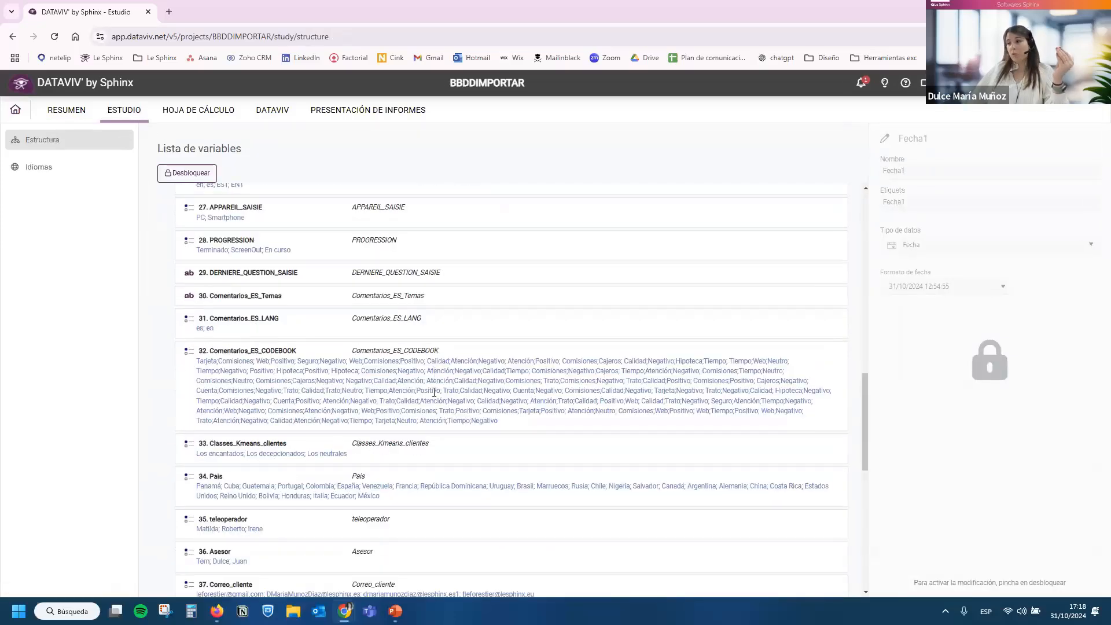
scroll(433, 382, down, 3)
scroll(434, 390, up, 12)
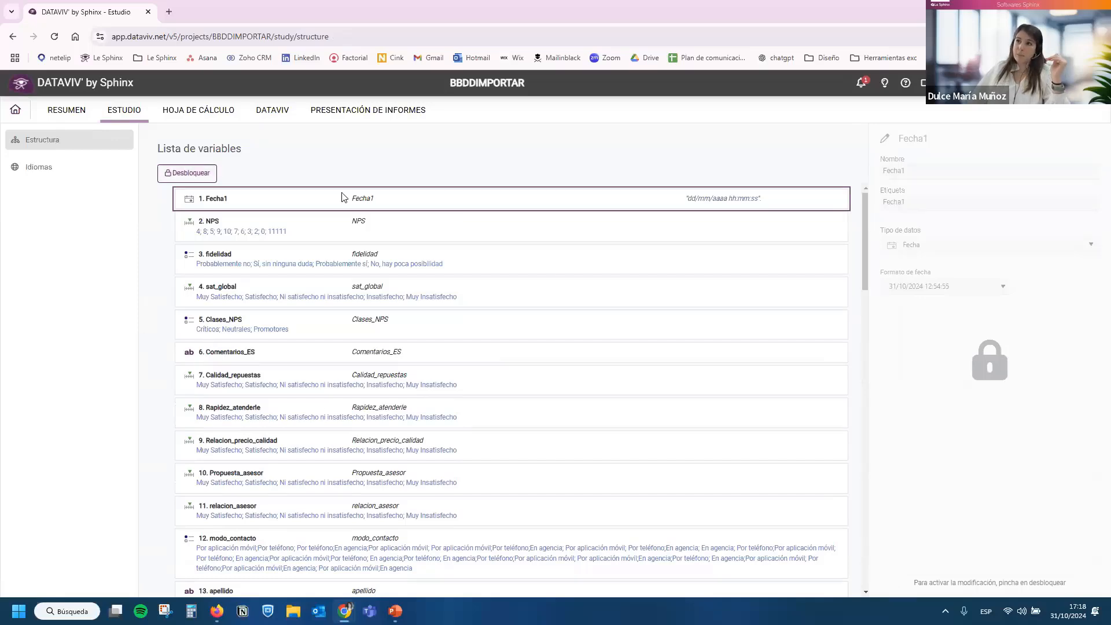
scroll(313, 380, down, 5)
scroll(313, 380, up, 5)
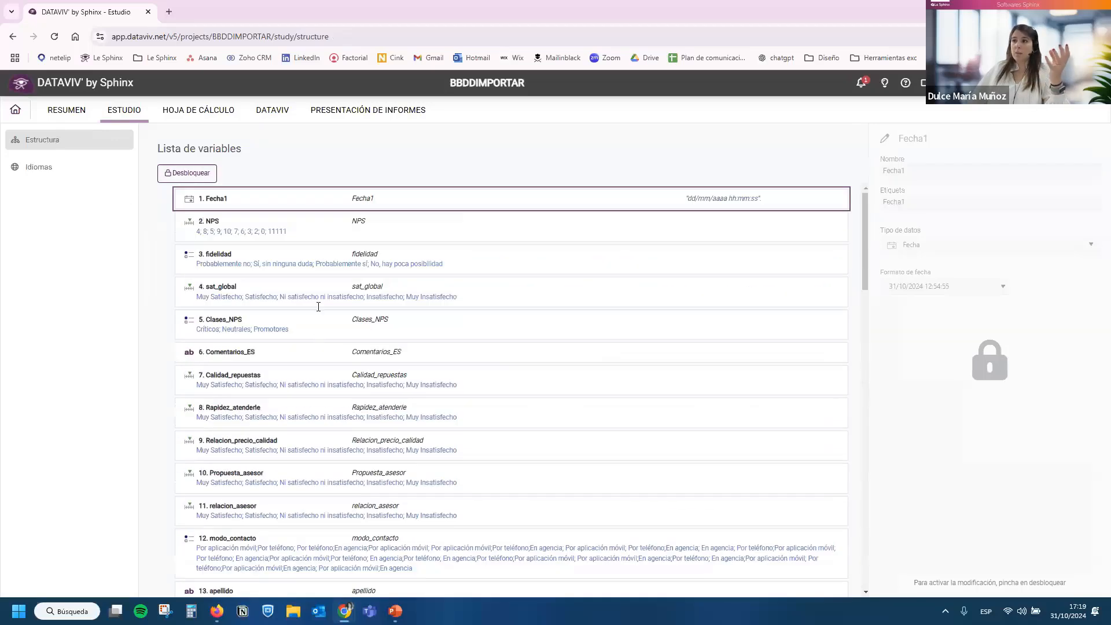
Inspect the categories of the sat_global and Calidad_repuestas variables, and open the project's language management.
click(319, 295)
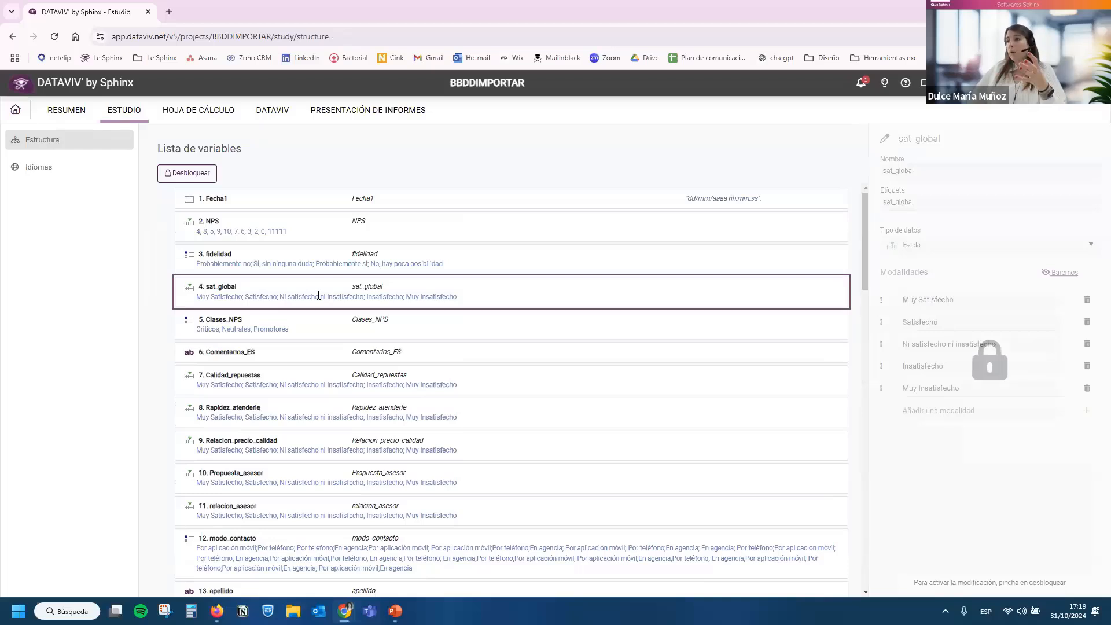
click(227, 371)
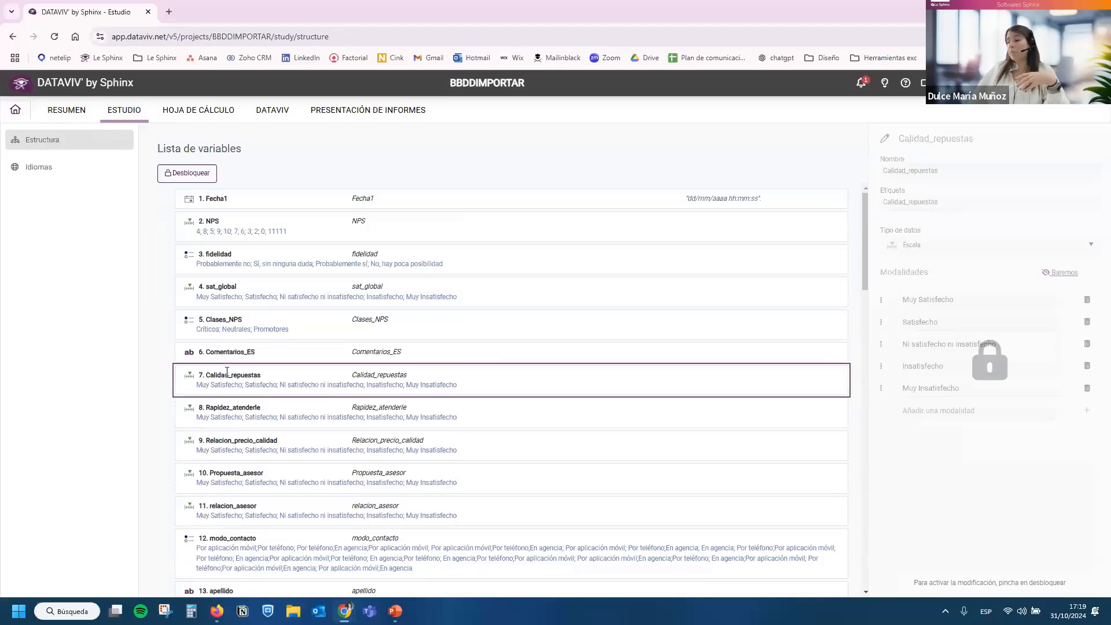
double_click(261, 382)
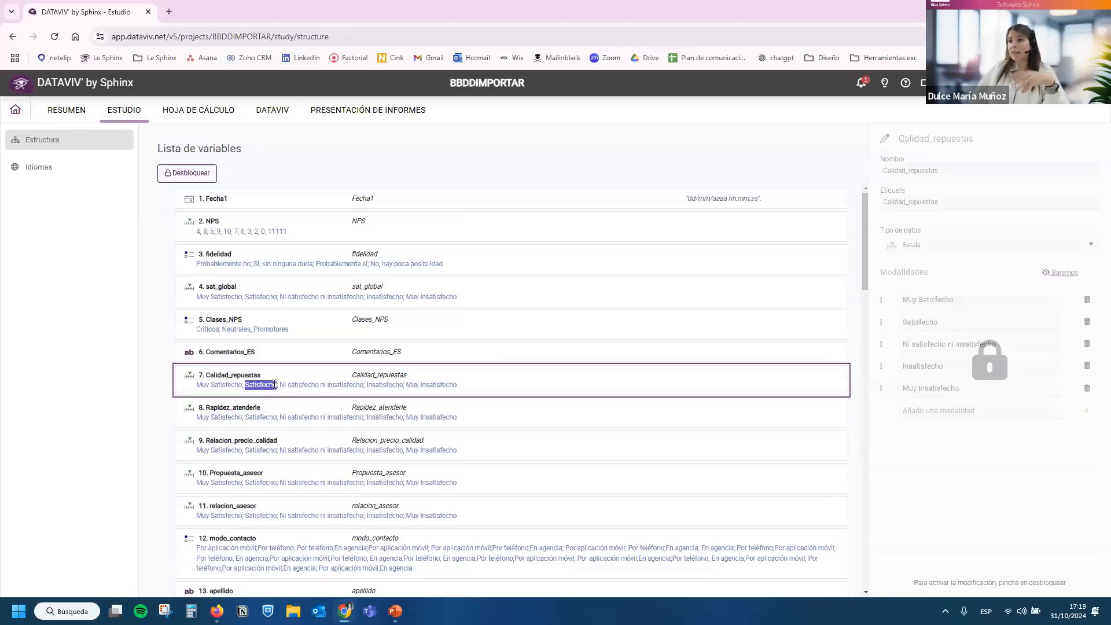
click(313, 384)
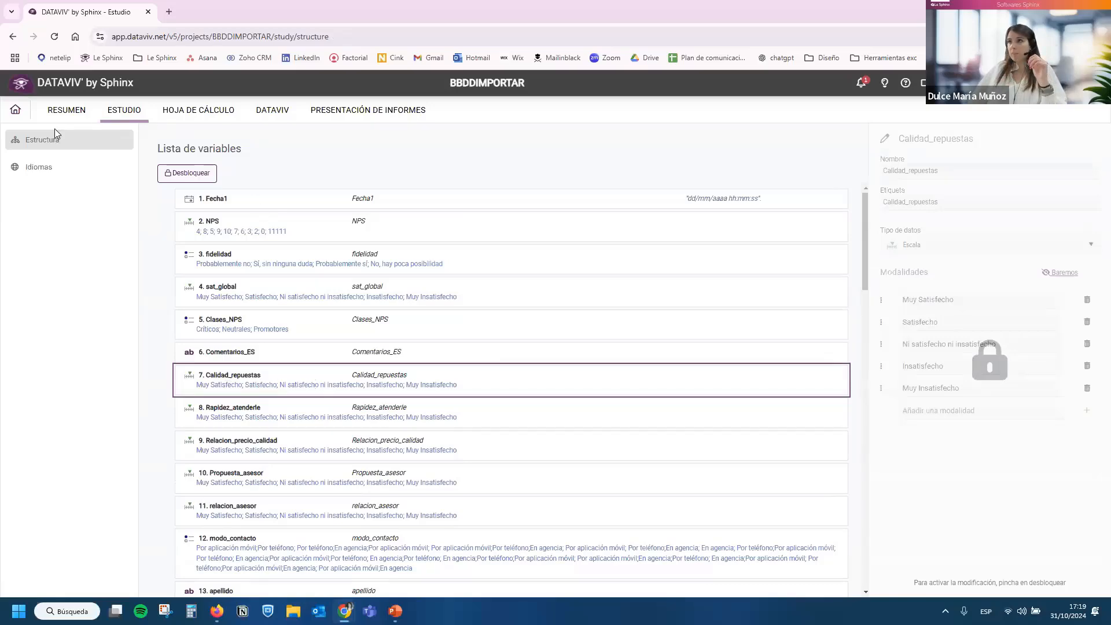
click(77, 168)
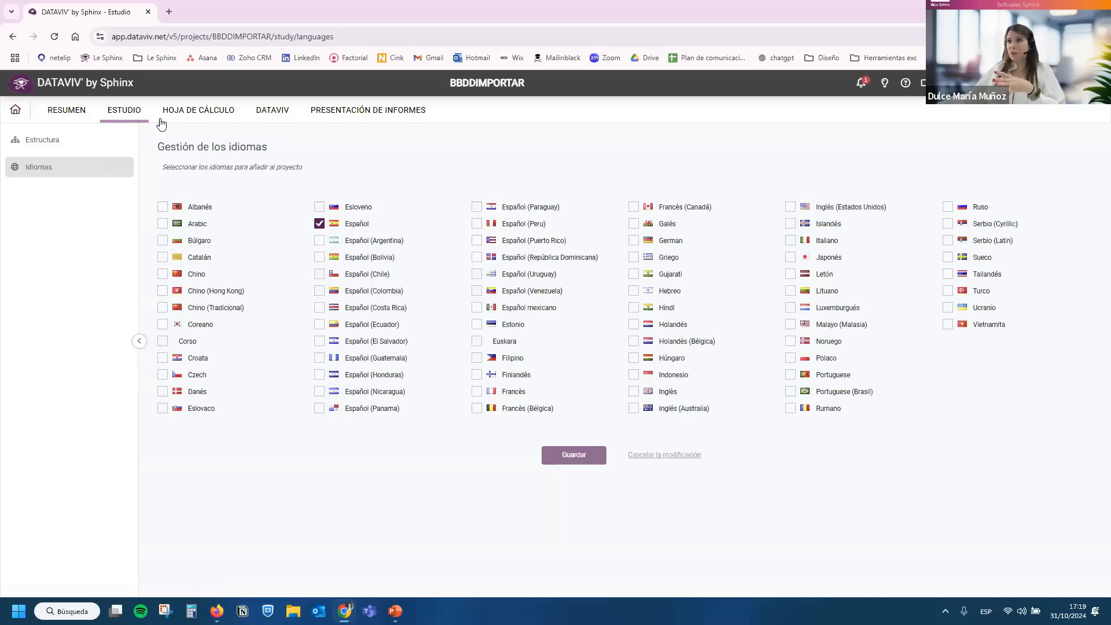
Review the project's data sheet and the file formats available for updating data, and open the project's visualization manager.
click(222, 111)
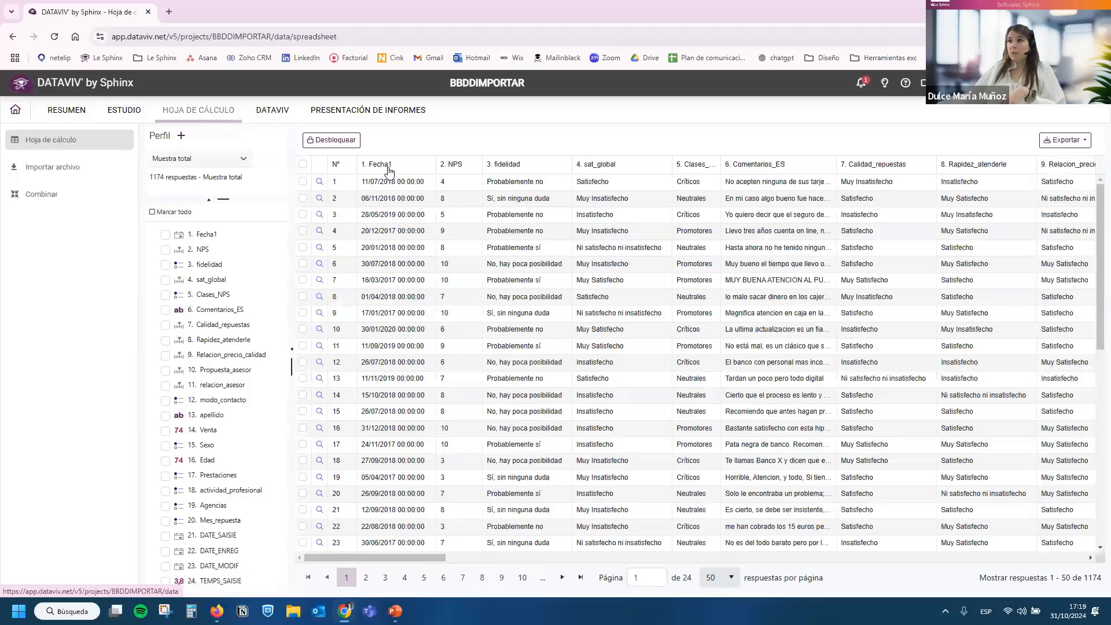
click(79, 172)
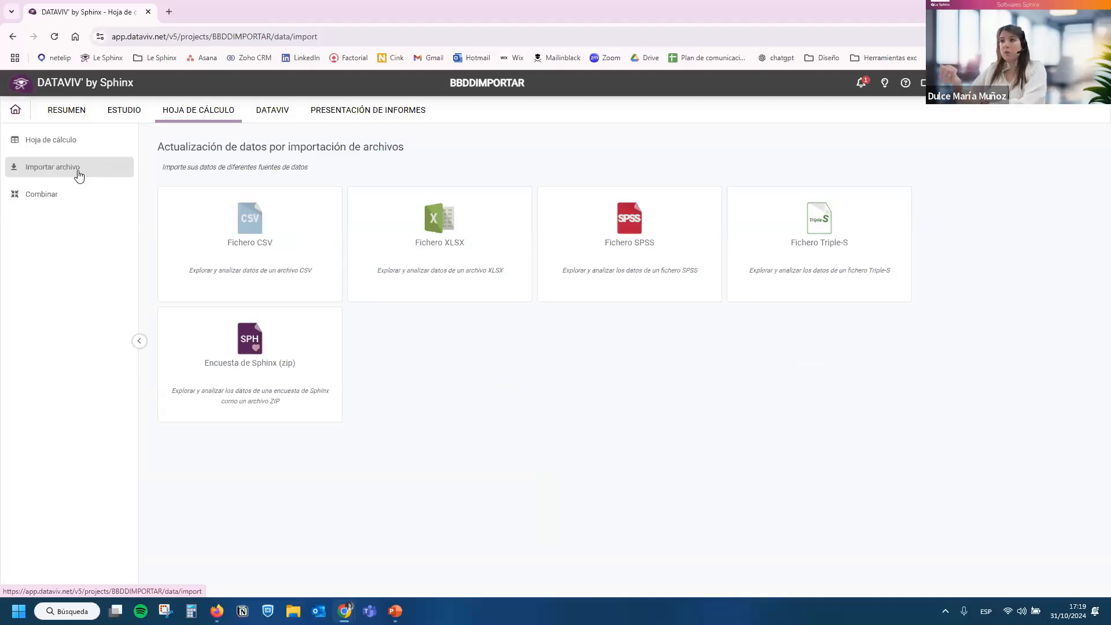
click(257, 117)
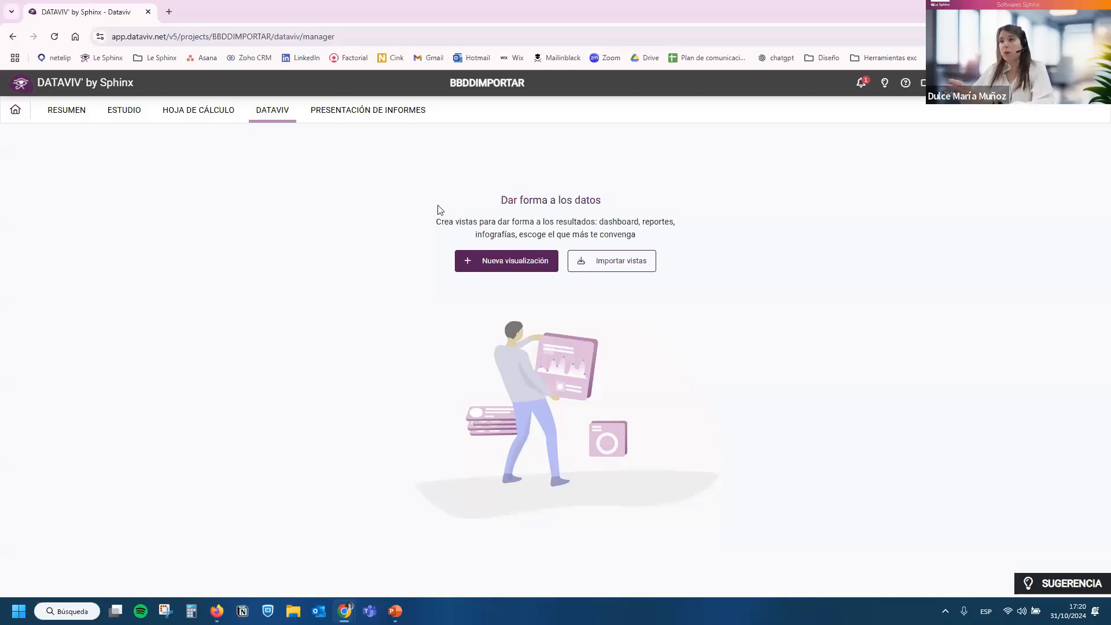
Create a new visualization from the empty view template and name it "test".
click(516, 270)
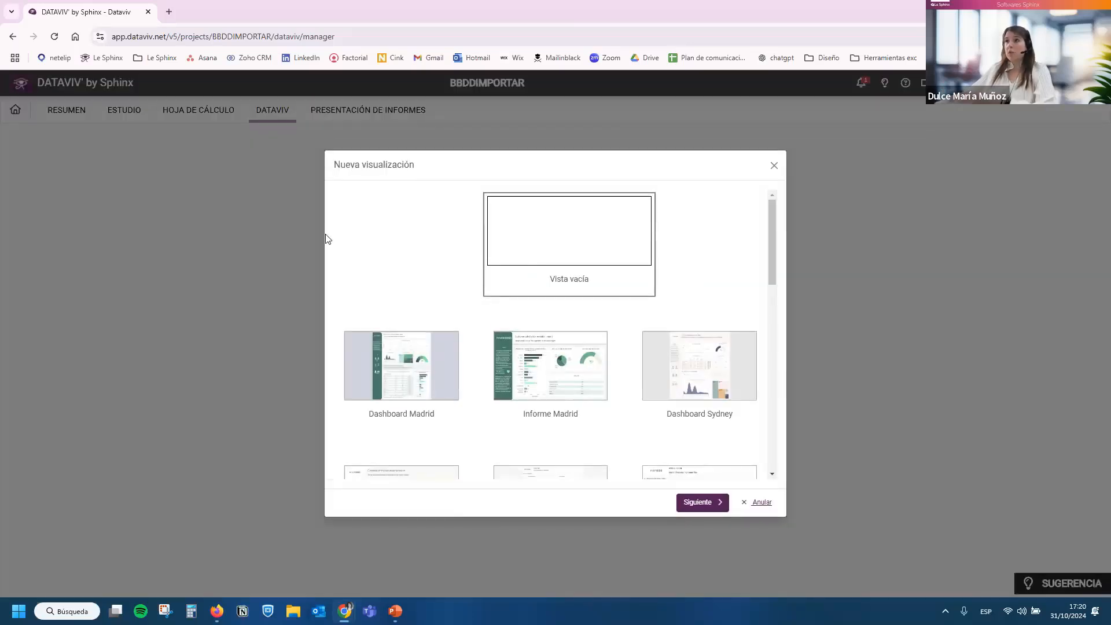
double_click(371, 170)
click(553, 258)
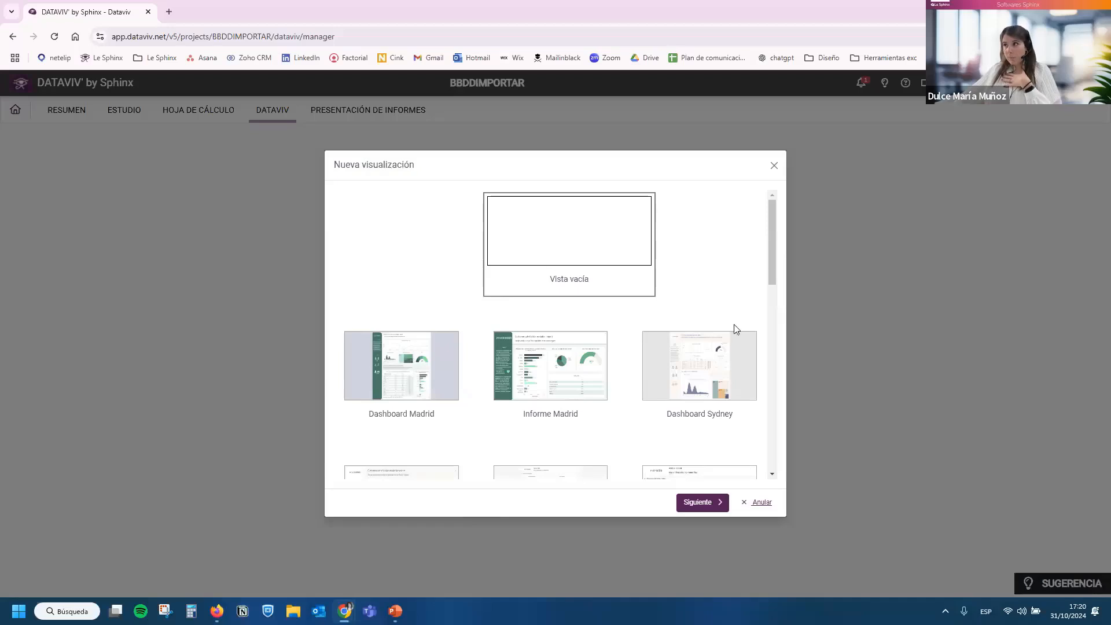
mouse_move(775, 233)
mouse_down()
mouse_move(779, 439)
mouse_move(781, 225)
mouse_up()
scroll(771, 231, up, 1)
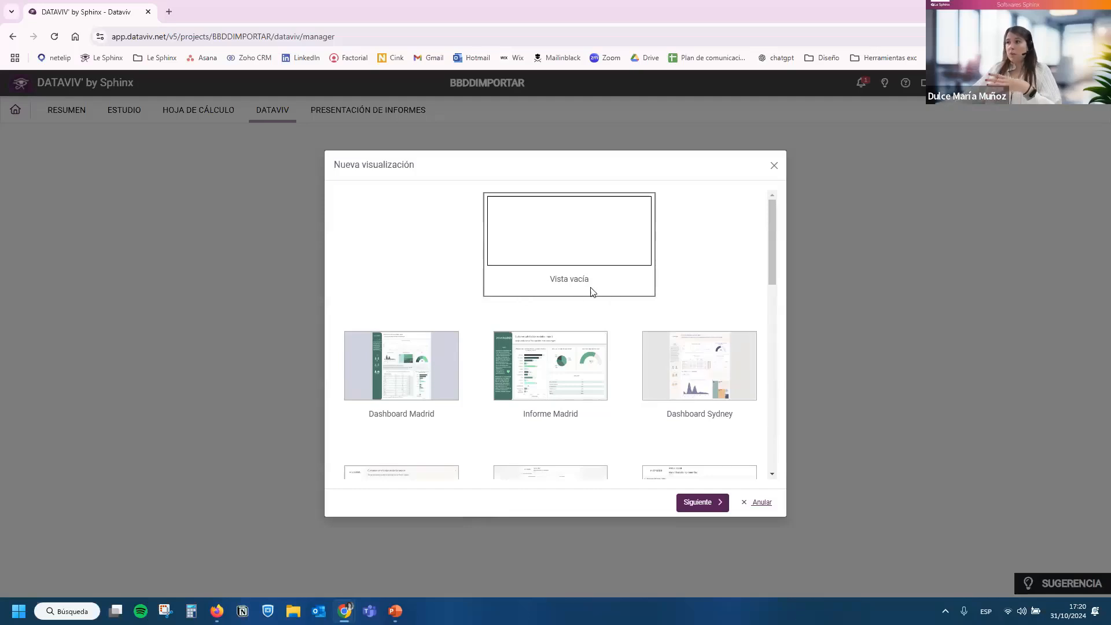
click(698, 502)
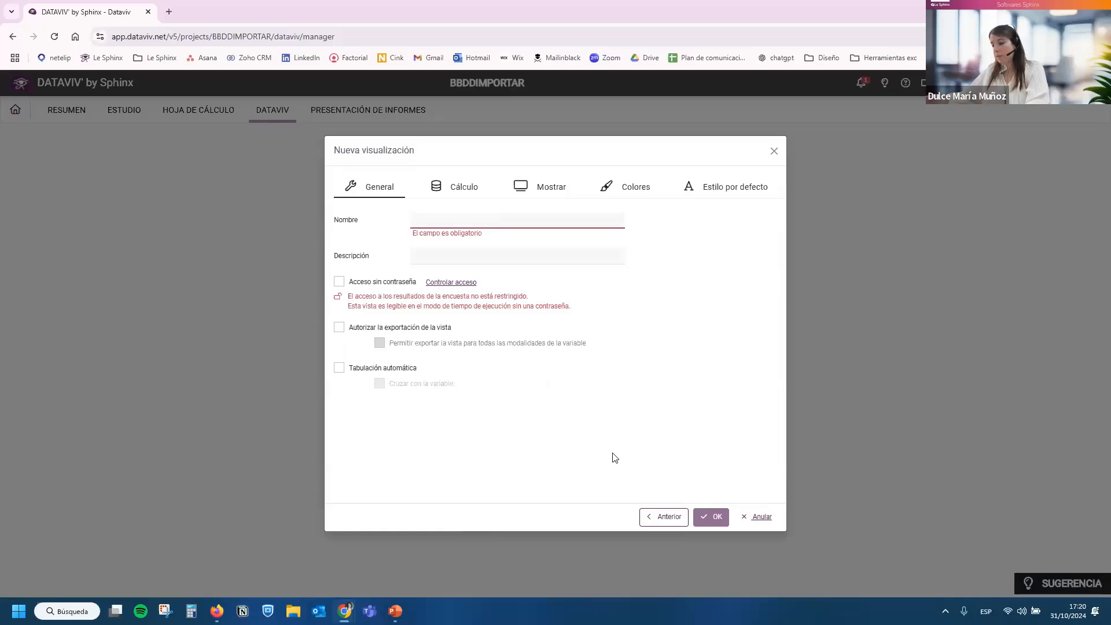
text(test)
click(721, 518)
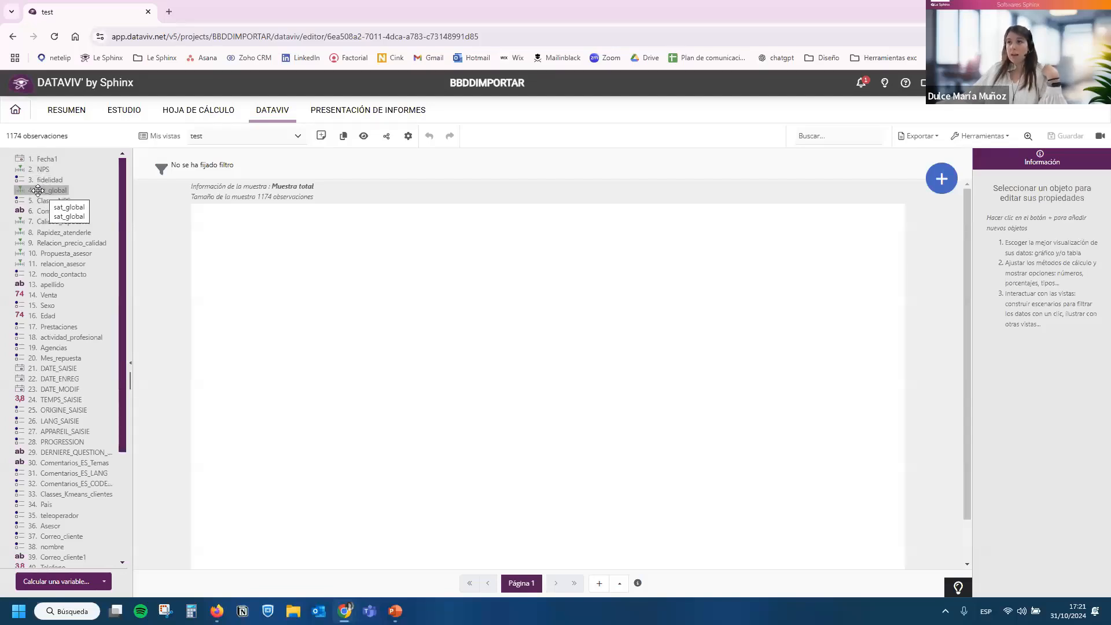
Add a chart of the sat_global variable to Página 1, reduce its height and width, and place it near the page's centre.
drag(37, 191, 243, 242)
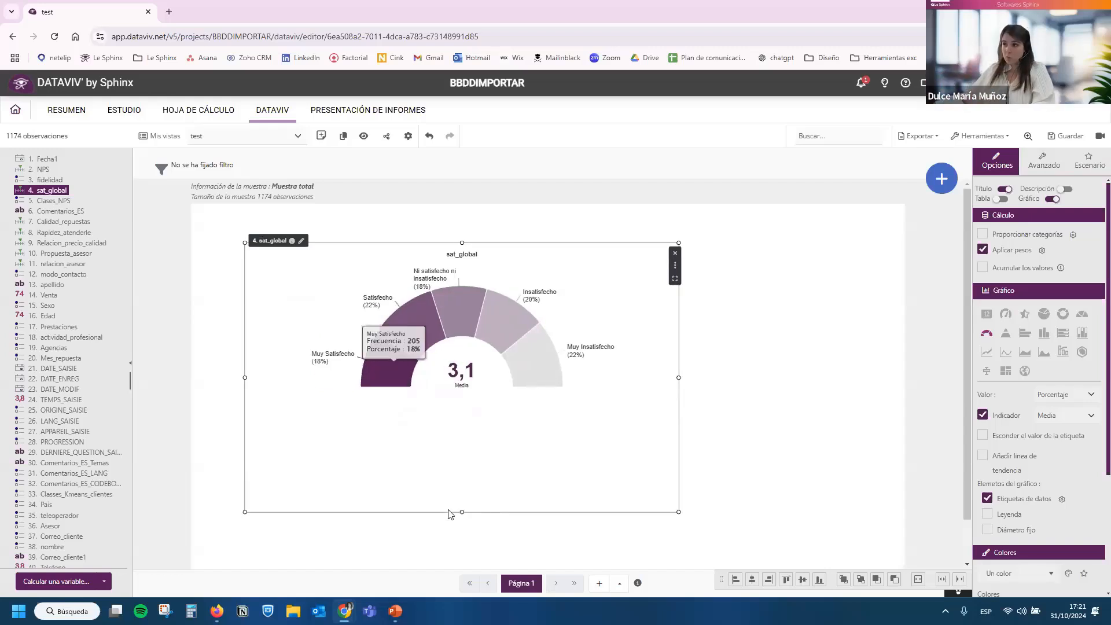
drag(462, 512, 461, 427)
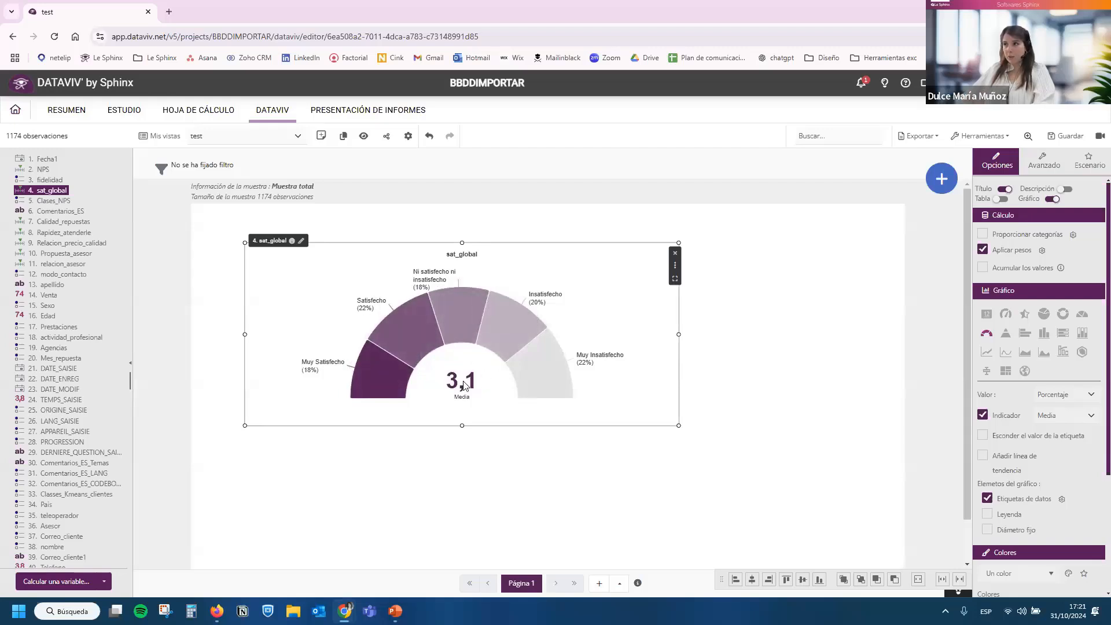
drag(490, 379, 425, 371)
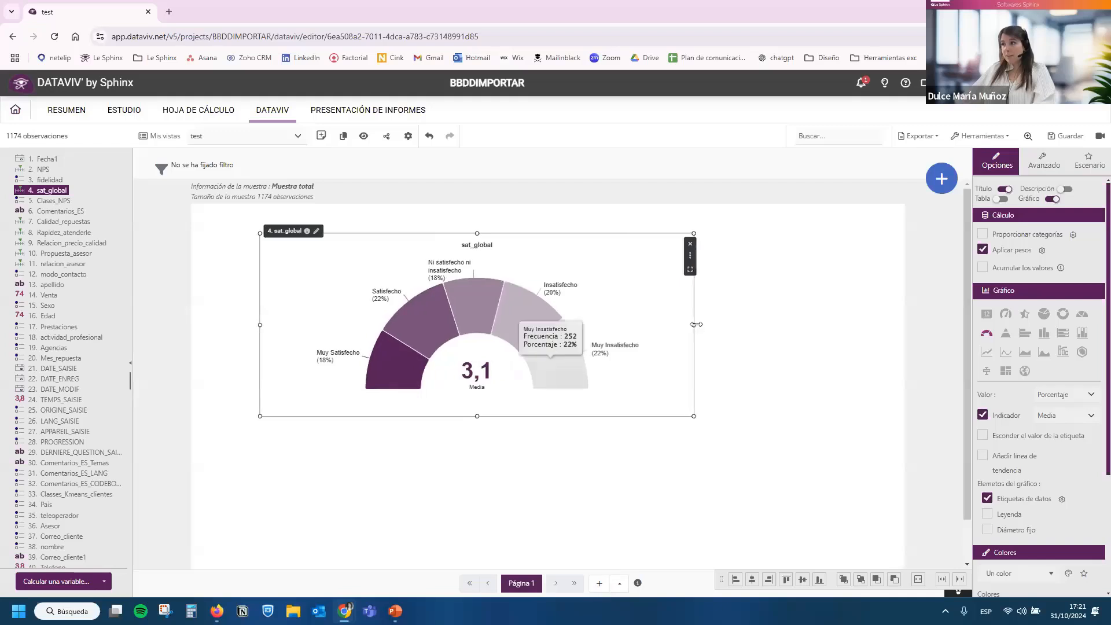
drag(691, 325, 637, 324)
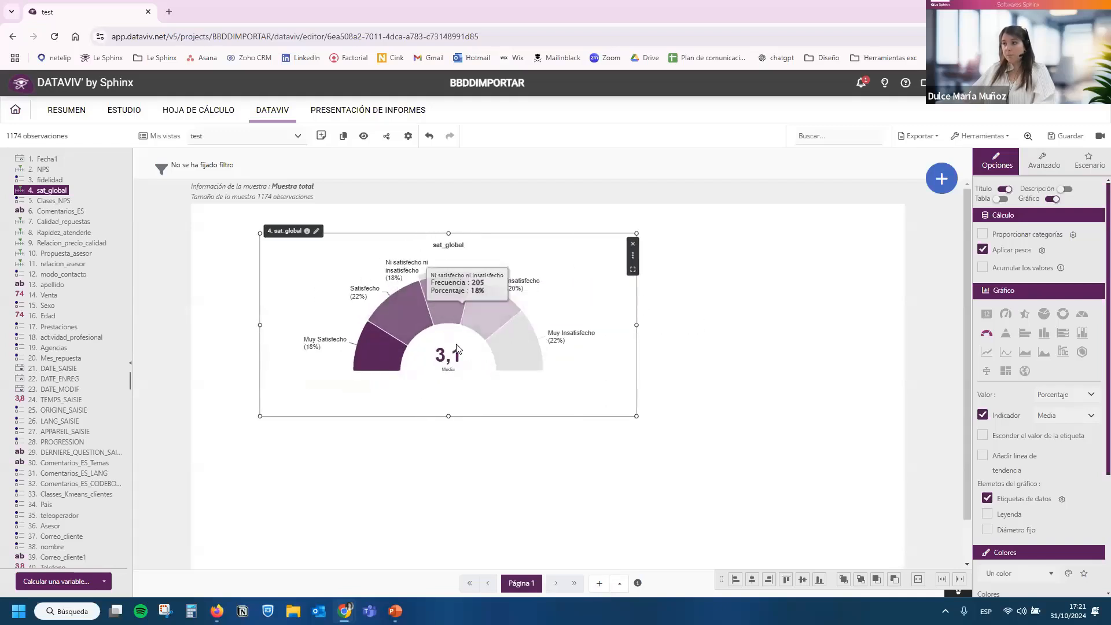
drag(568, 269, 801, 337)
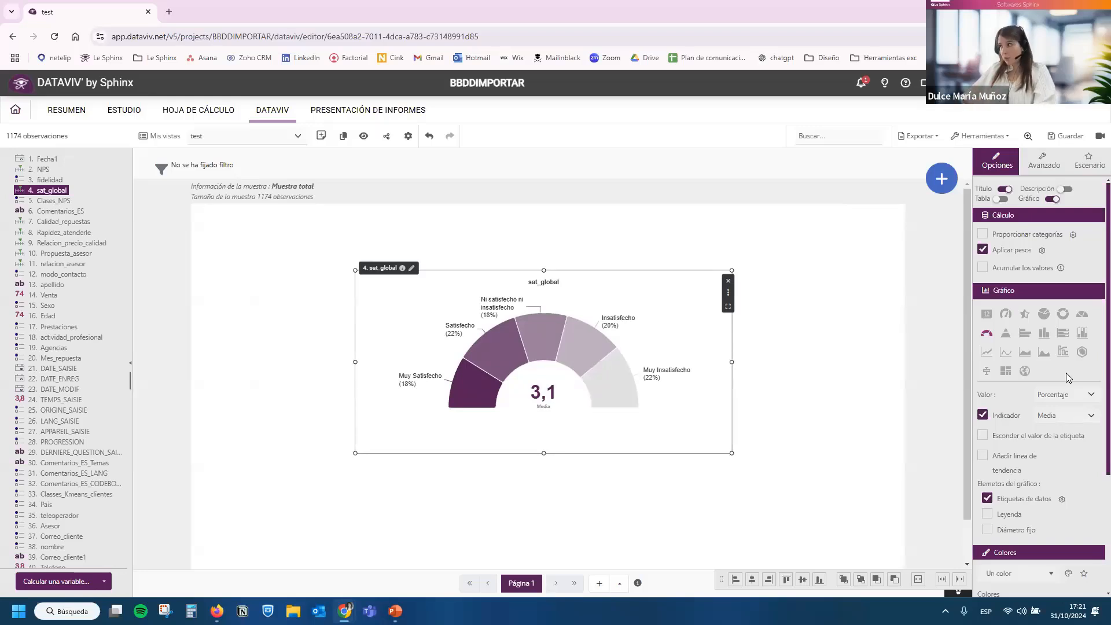
Switch the sat_global chart to a bar chart and then a pie chart, with Efectivo as the displayed value.
click(1025, 337)
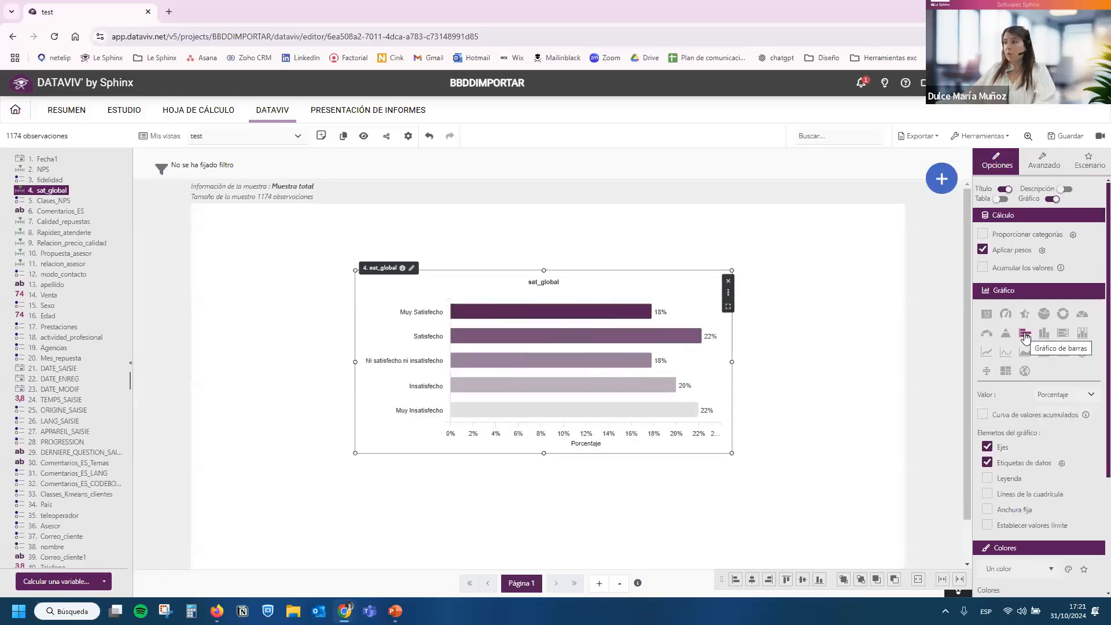
click(1041, 318)
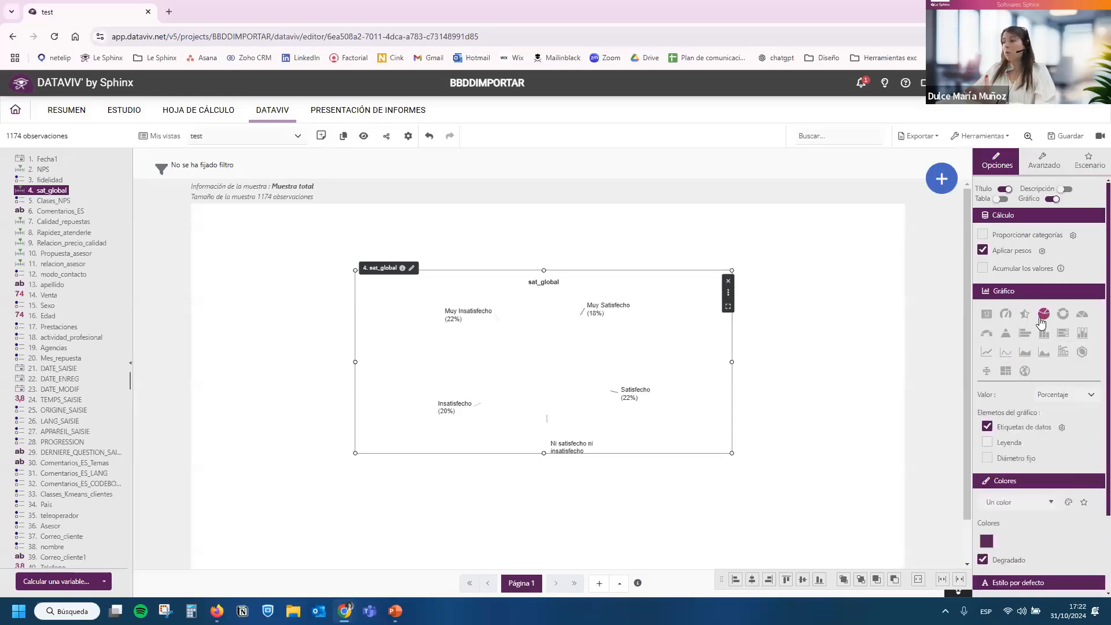
click(1051, 394)
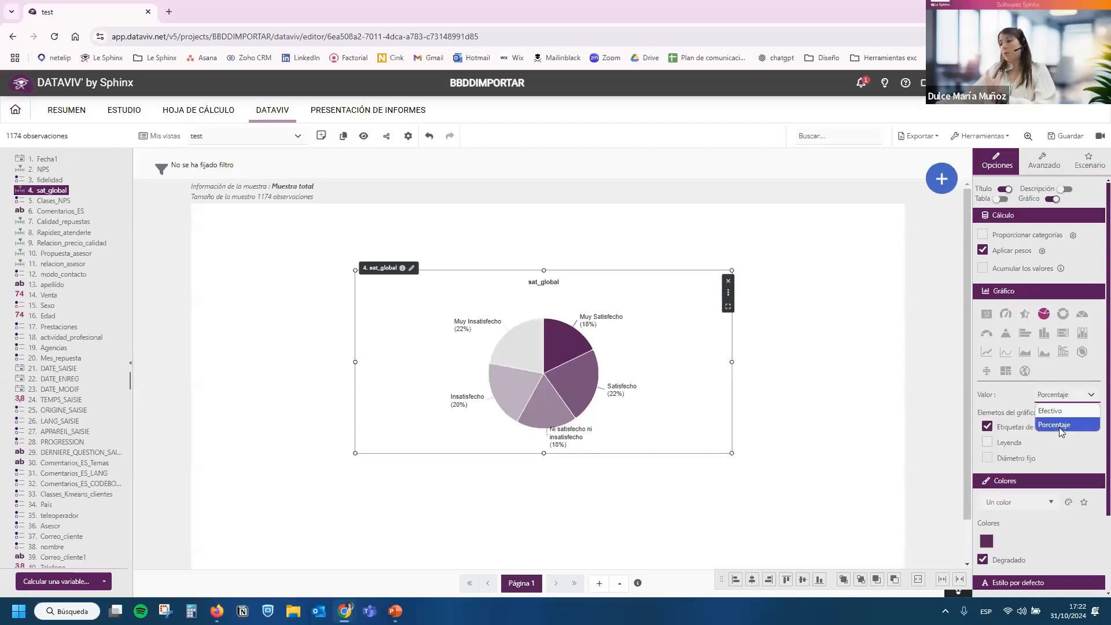
click(1058, 412)
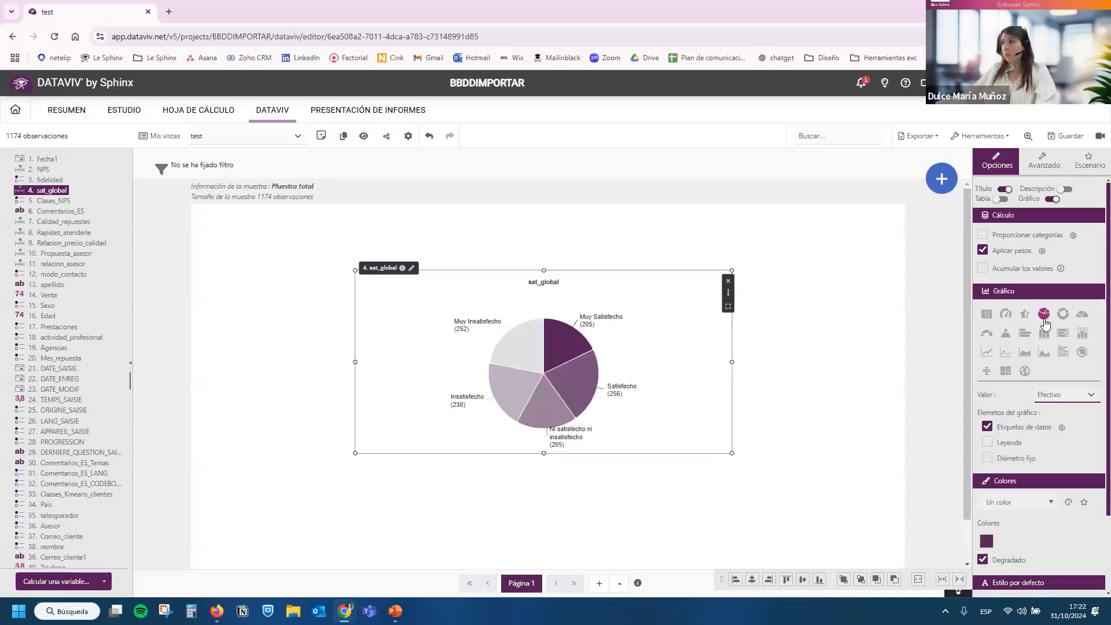
Show sat_global as a single-figure indicator with the value Porcentaje de Muy Satisfecho, and resize and reposition it on the page.
click(988, 313)
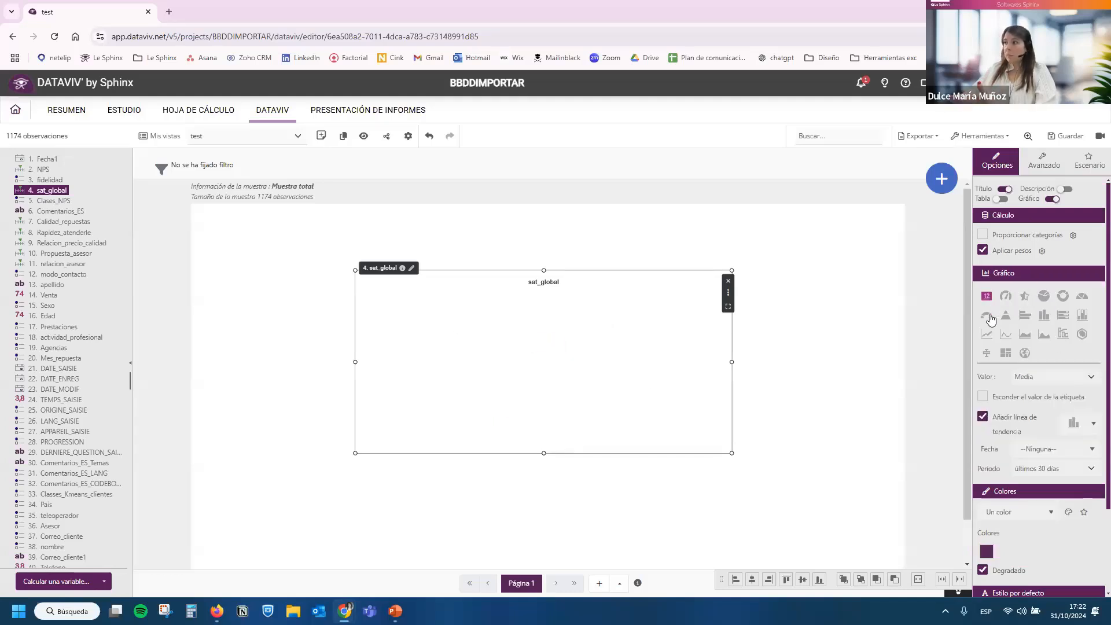
click(1053, 375)
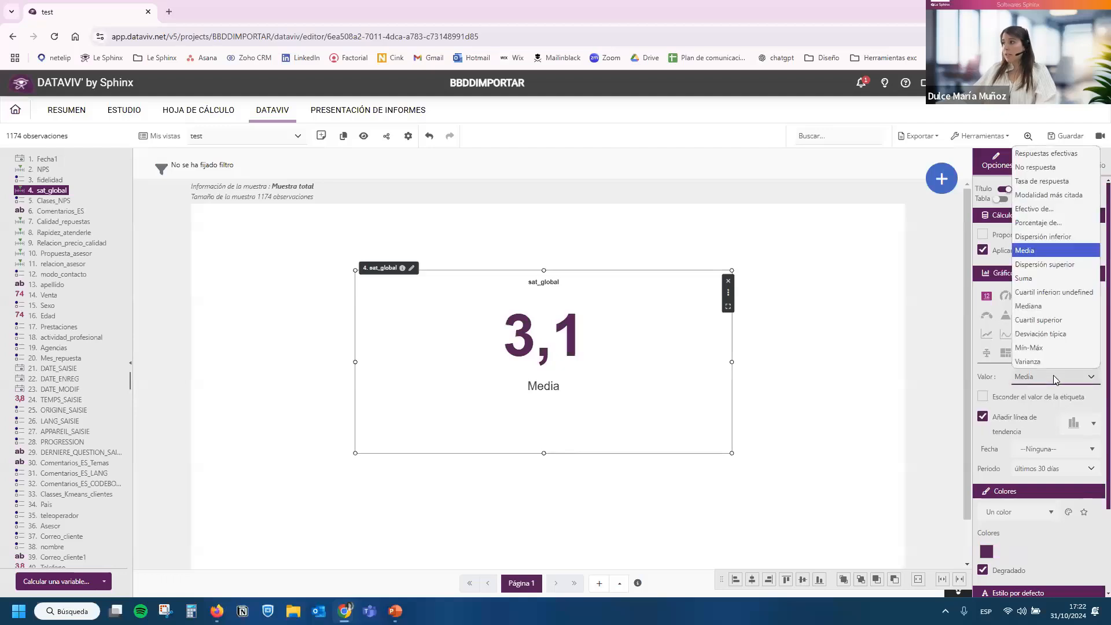
click(1054, 223)
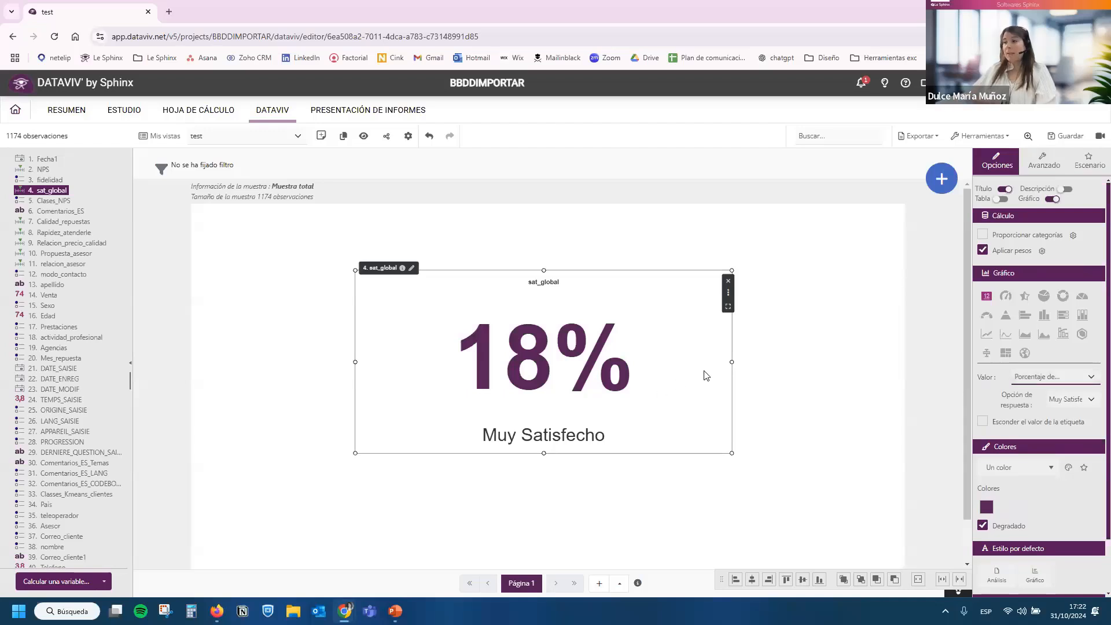
drag(688, 337, 742, 309)
drag(773, 430, 704, 438)
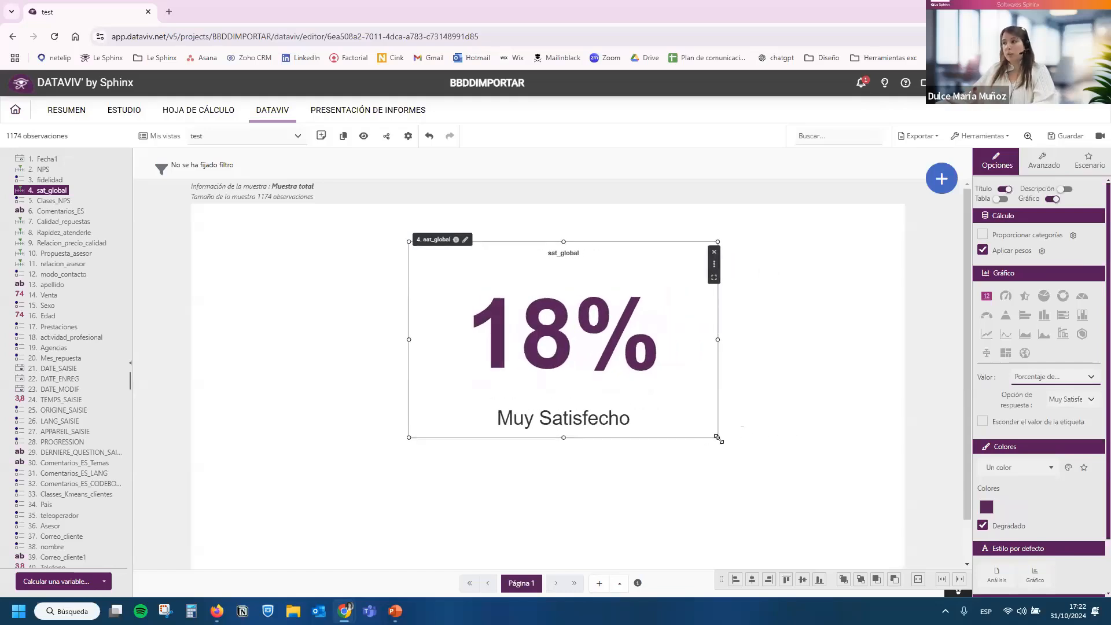
click(1059, 378)
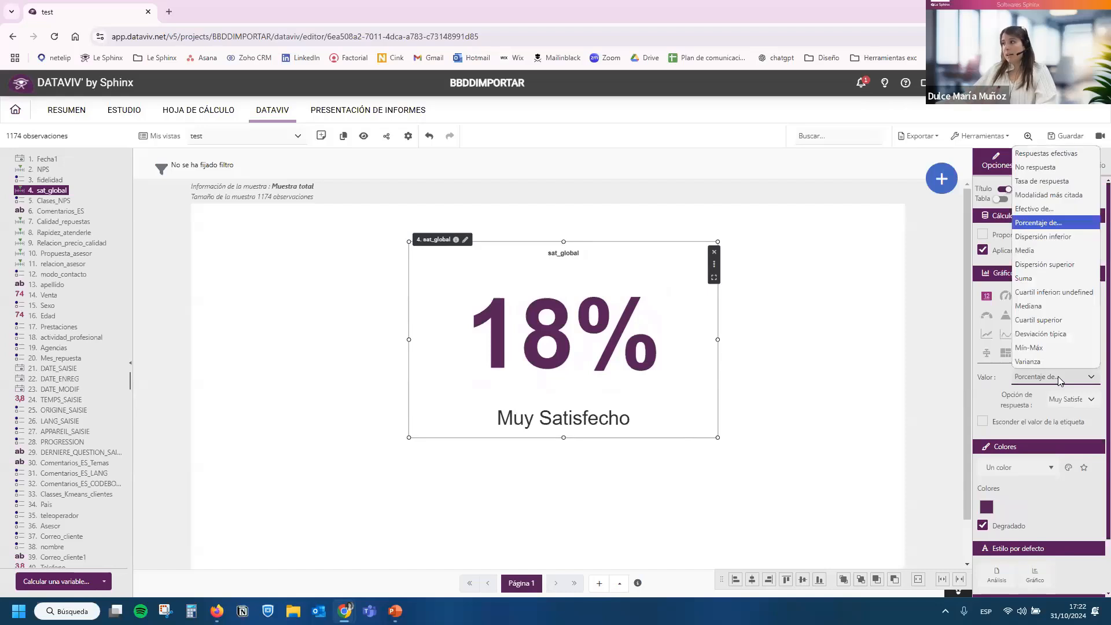
click(1058, 377)
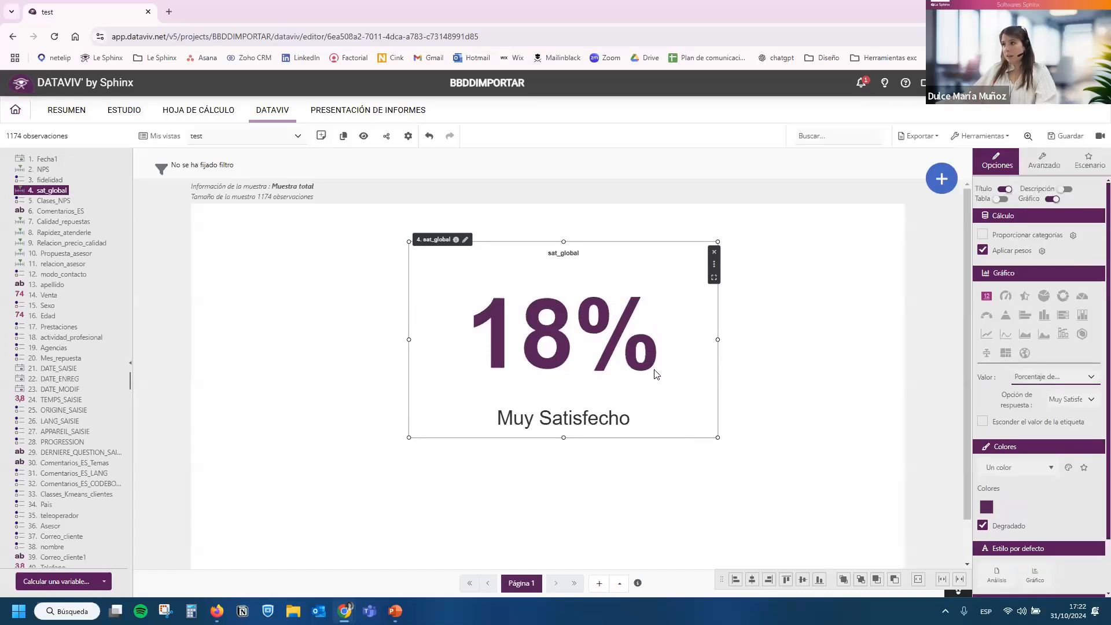
Display sat_global as a bar chart of Porcentaje values, shrink it and place it in the page's upper left corner.
click(1025, 315)
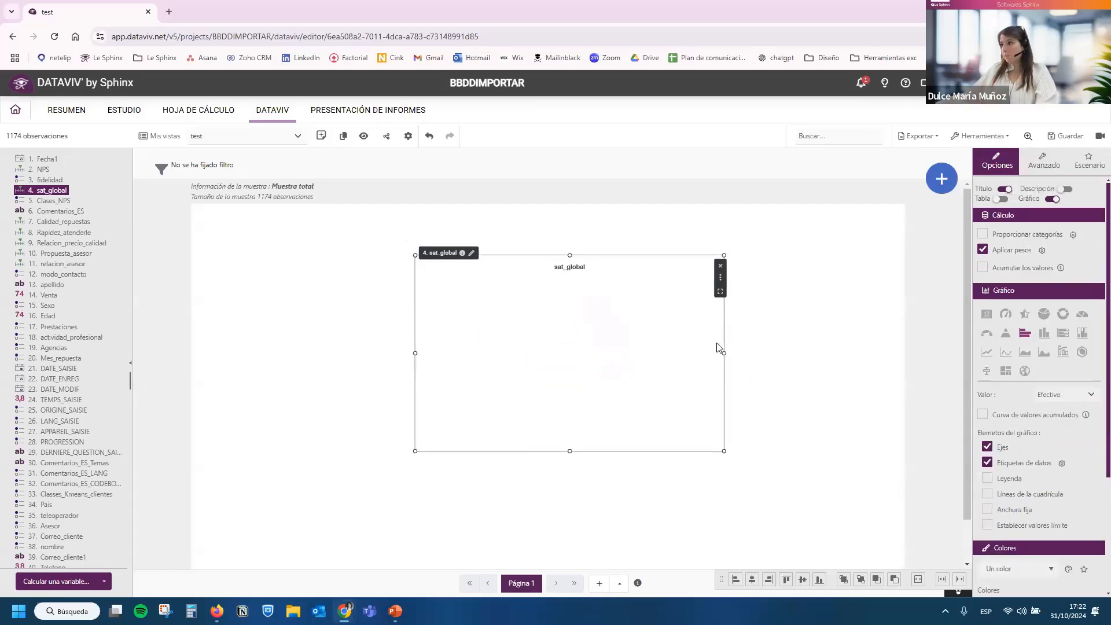
click(1066, 397)
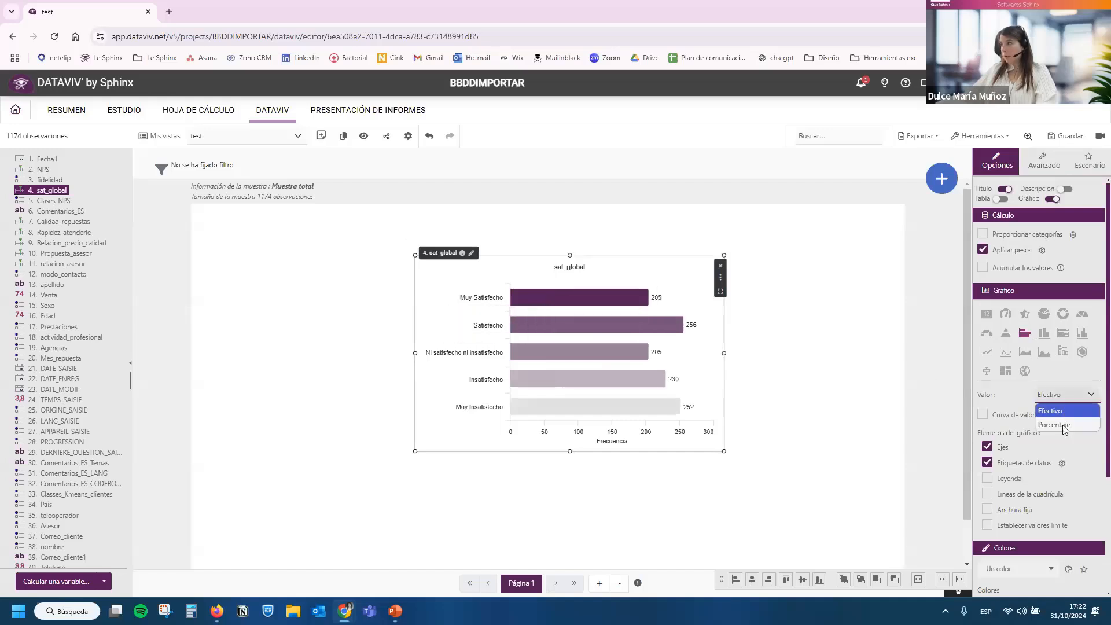
click(1065, 423)
drag(538, 342, 314, 298)
drag(500, 408, 471, 383)
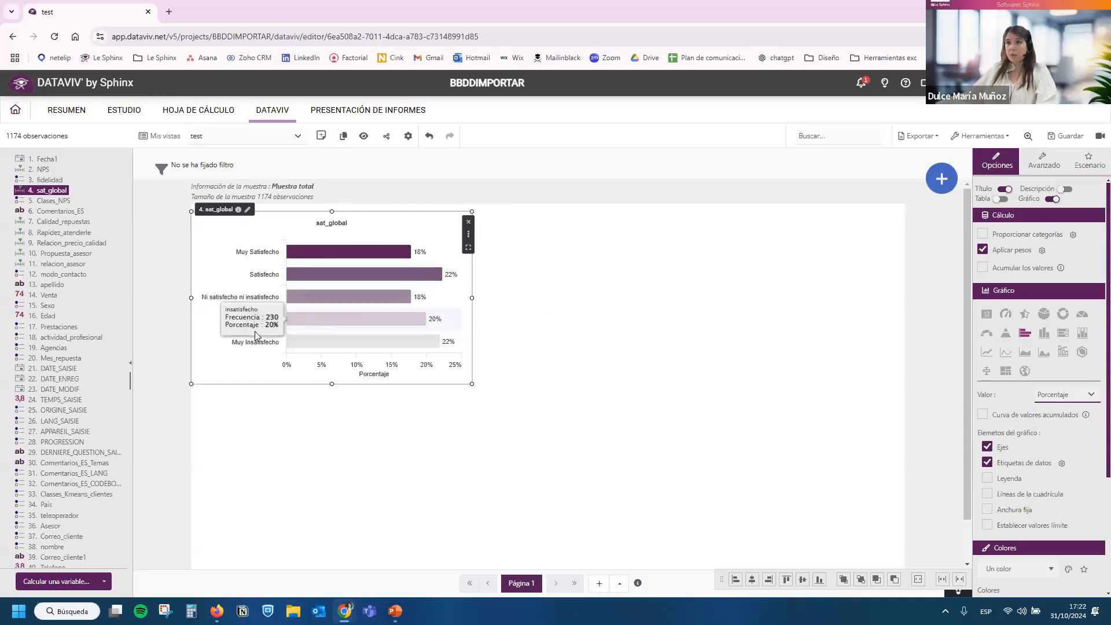
Add an Agencias chart beside the sat_global chart, align their top edges and enlarge it to the page's right edge.
drag(63, 353, 555, 238)
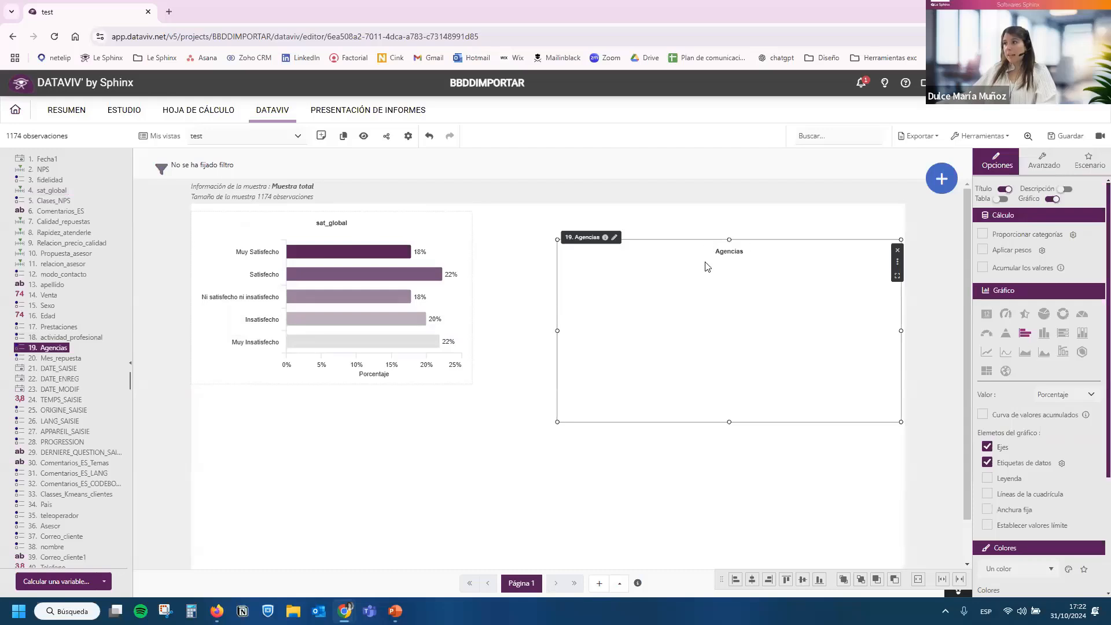
drag(605, 383, 531, 355)
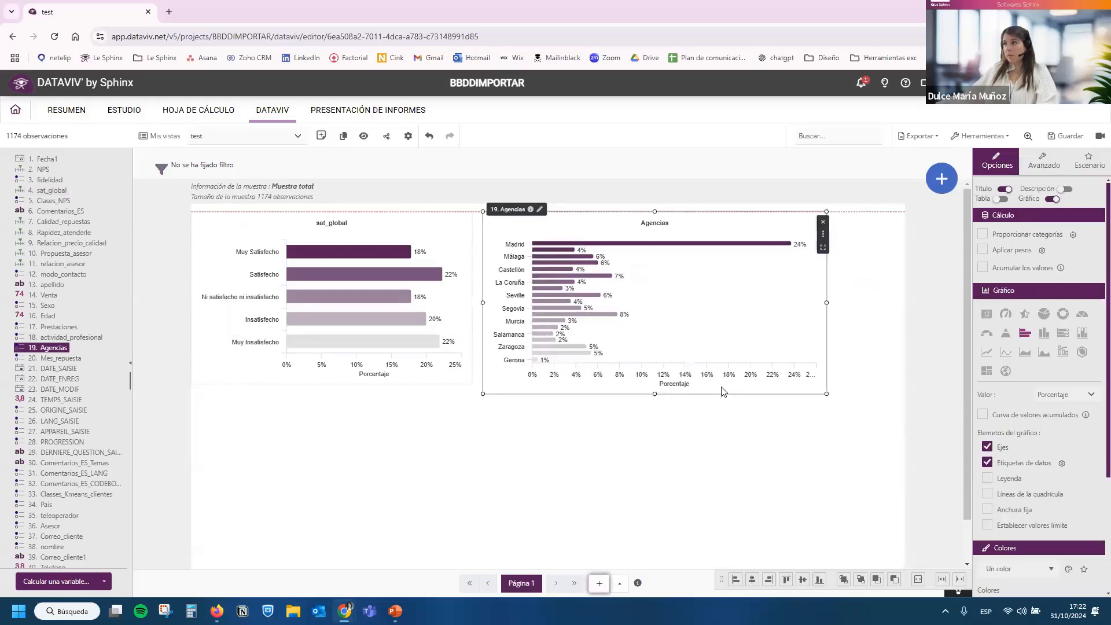
drag(900, 434, 903, 428)
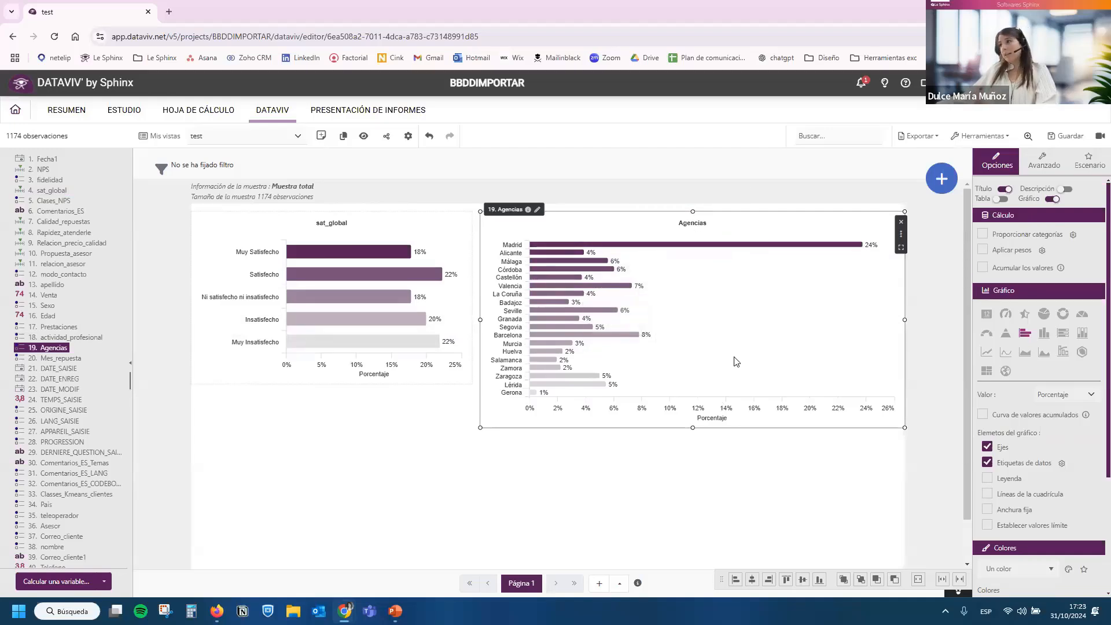
Convert the Agencias chart to a geographic map of España from País del mundo, and make it slightly taller and narrower.
click(1005, 374)
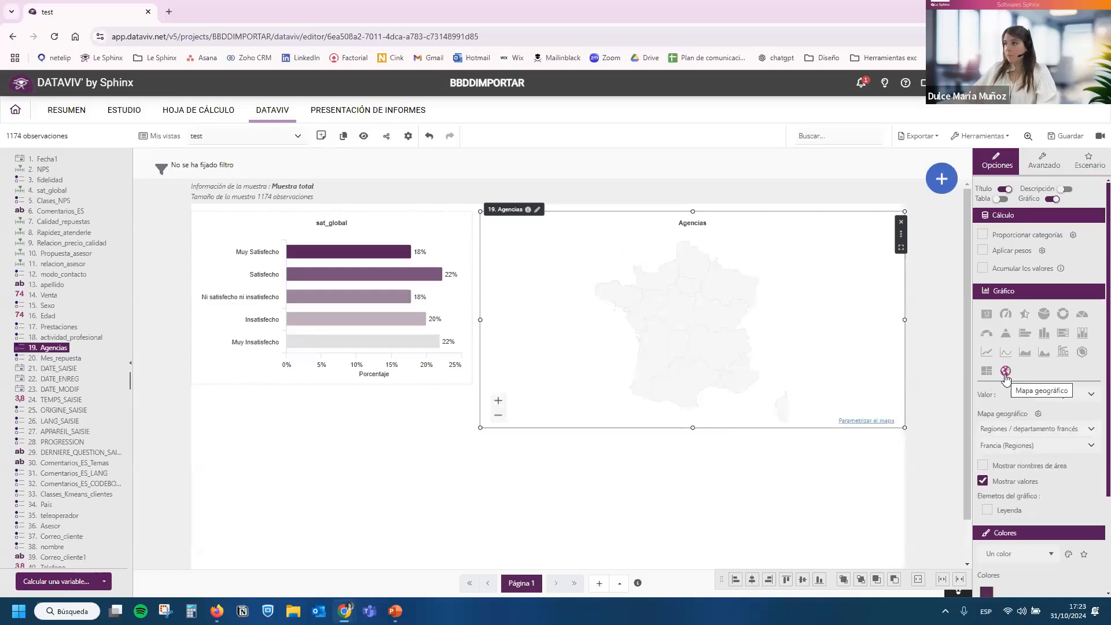
click(1052, 429)
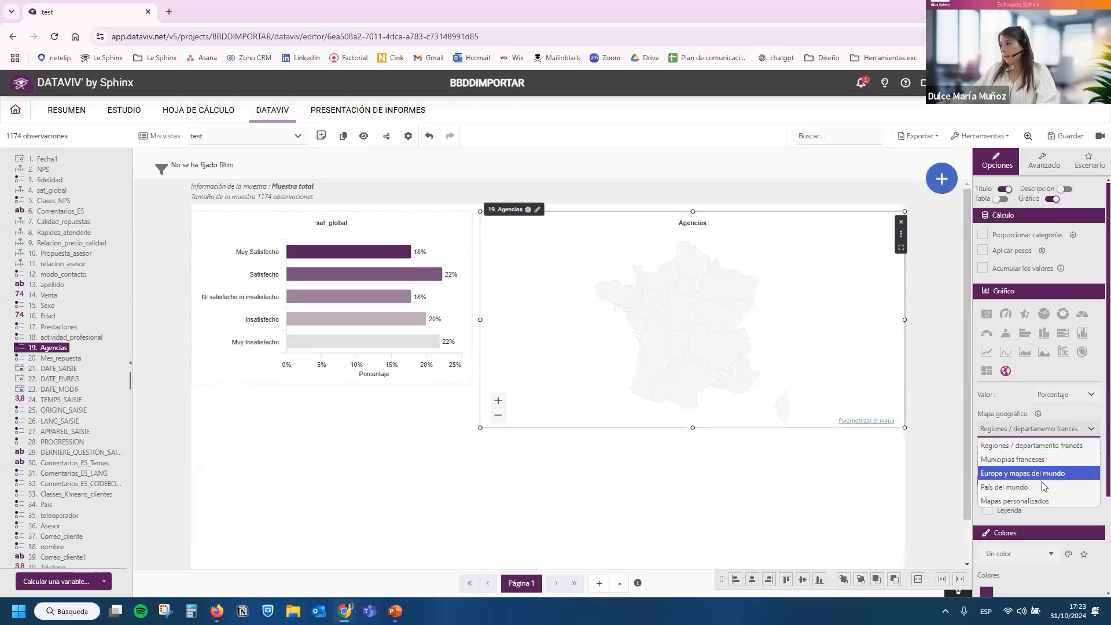
click(1040, 480)
click(1045, 446)
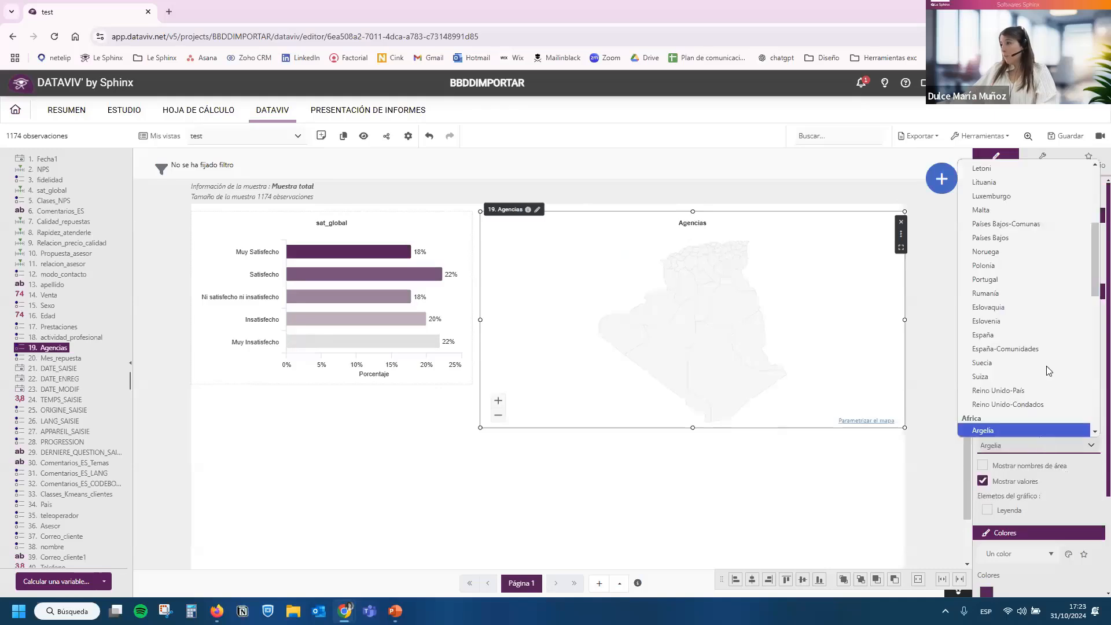
click(1036, 328)
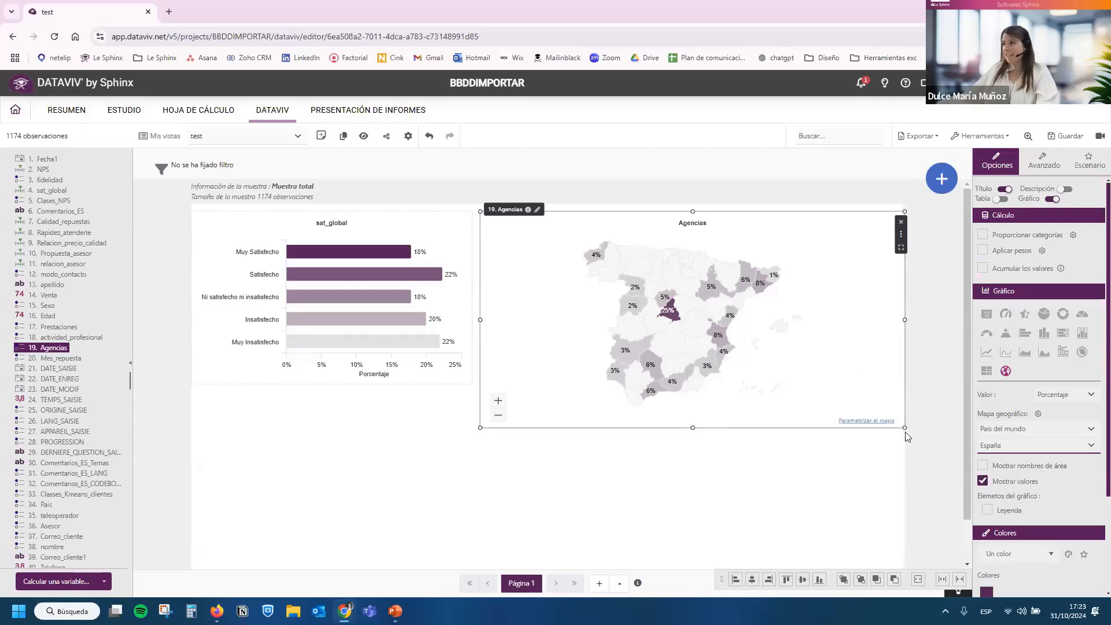
drag(891, 435, 890, 449)
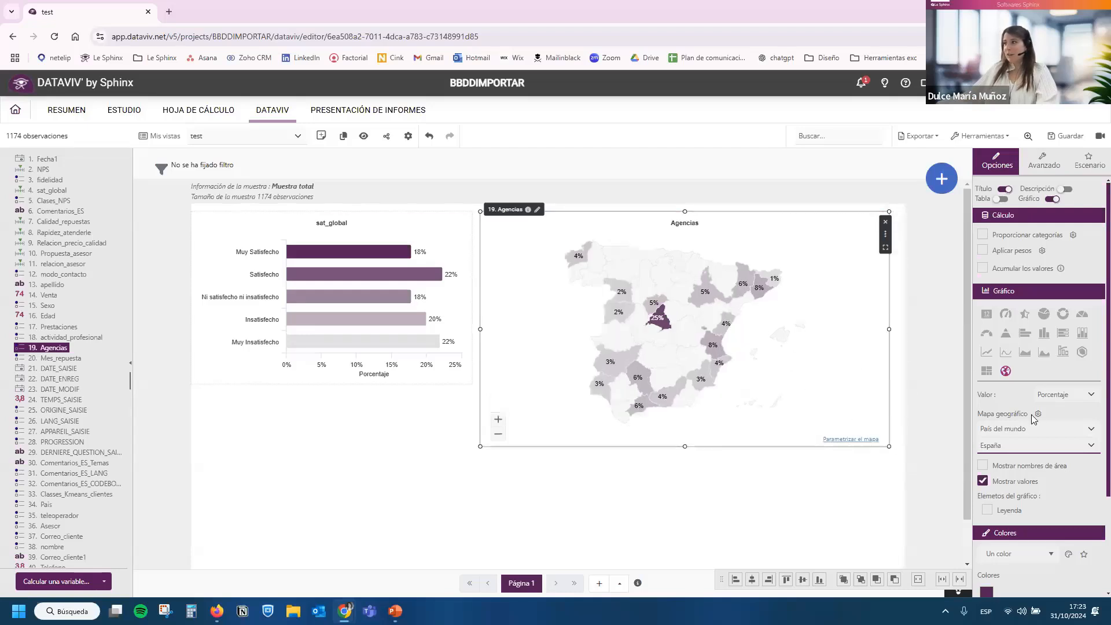
Try the España-Comunidades base map for the Agencias map and set it back to España.
click(1024, 449)
scroll(1025, 374, down, 3)
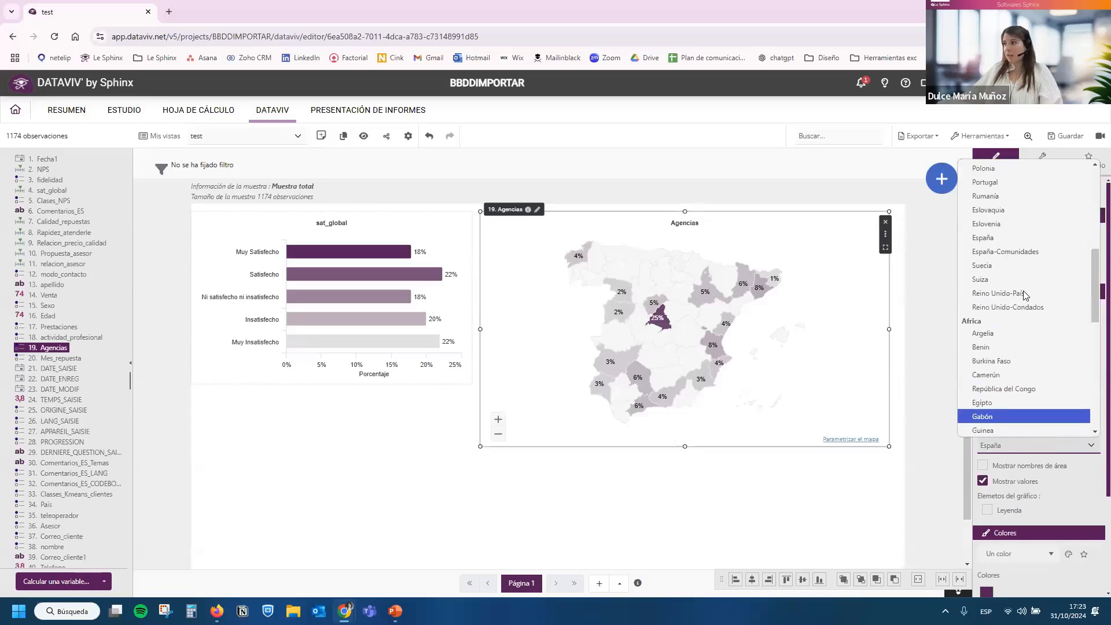
click(1026, 252)
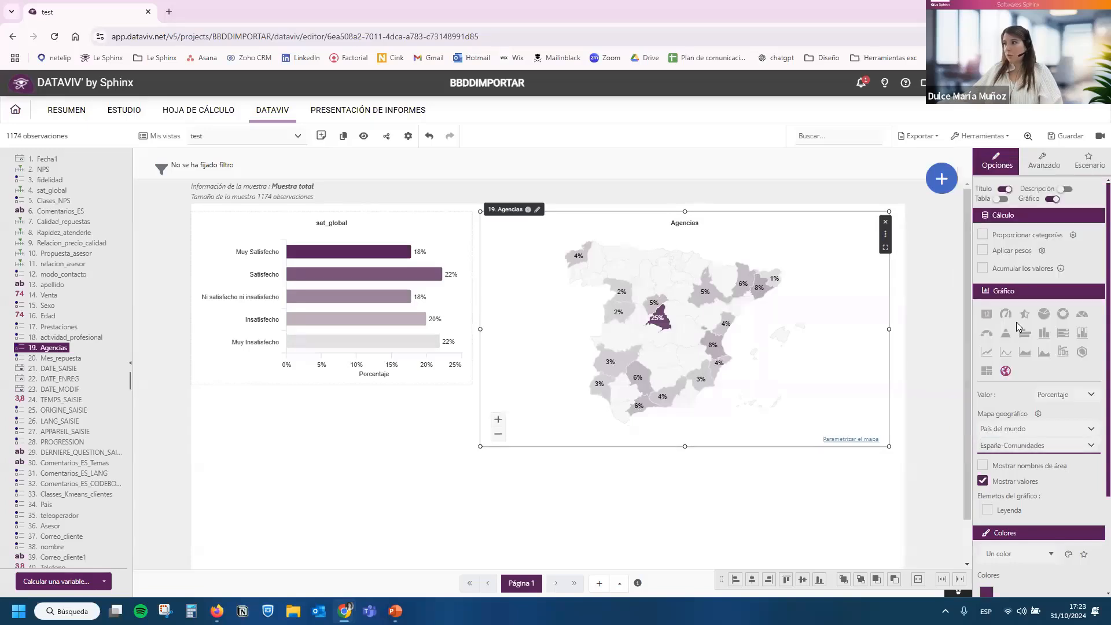
click(1026, 451)
click(984, 416)
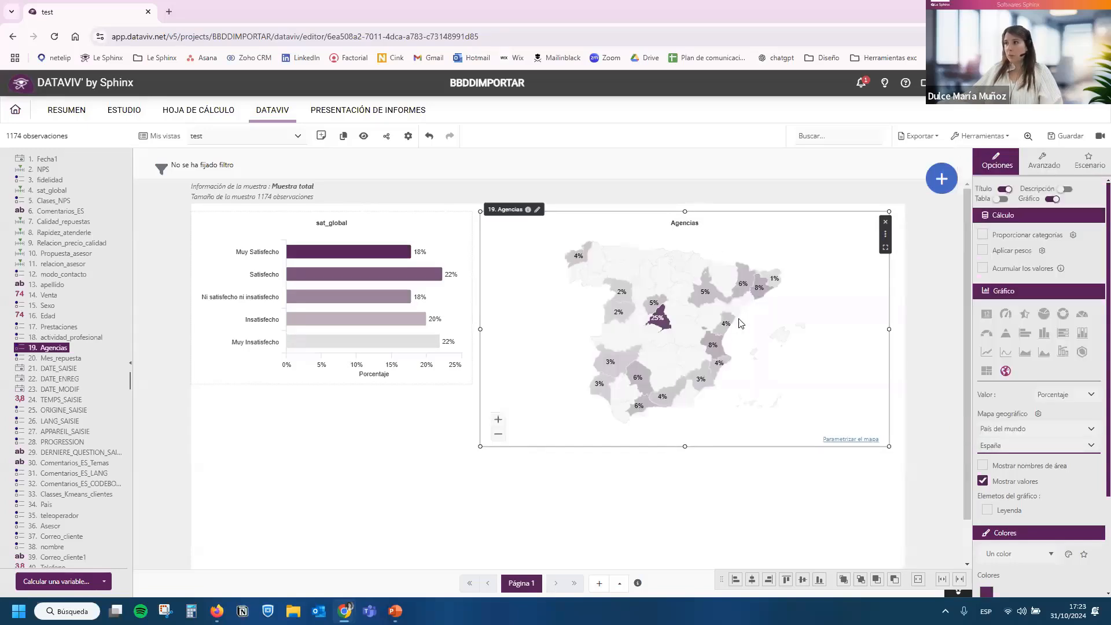
Narrow the Agencias map slightly to widen the gap to the sat_global chart, and make it slightly taller.
click(470, 332)
click(481, 331)
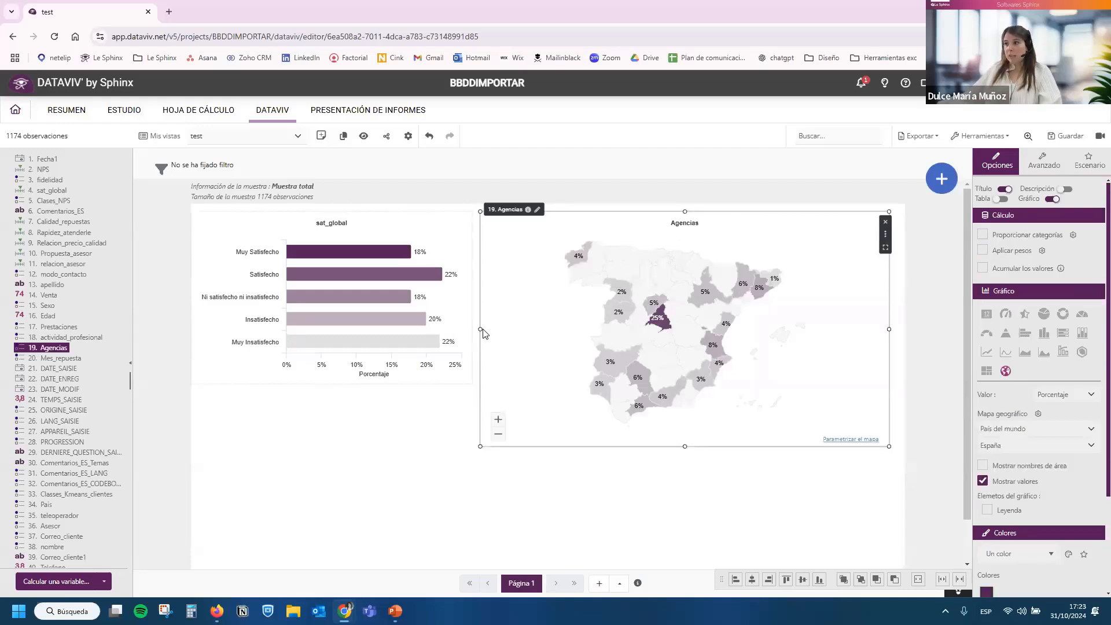
drag(480, 329, 493, 329)
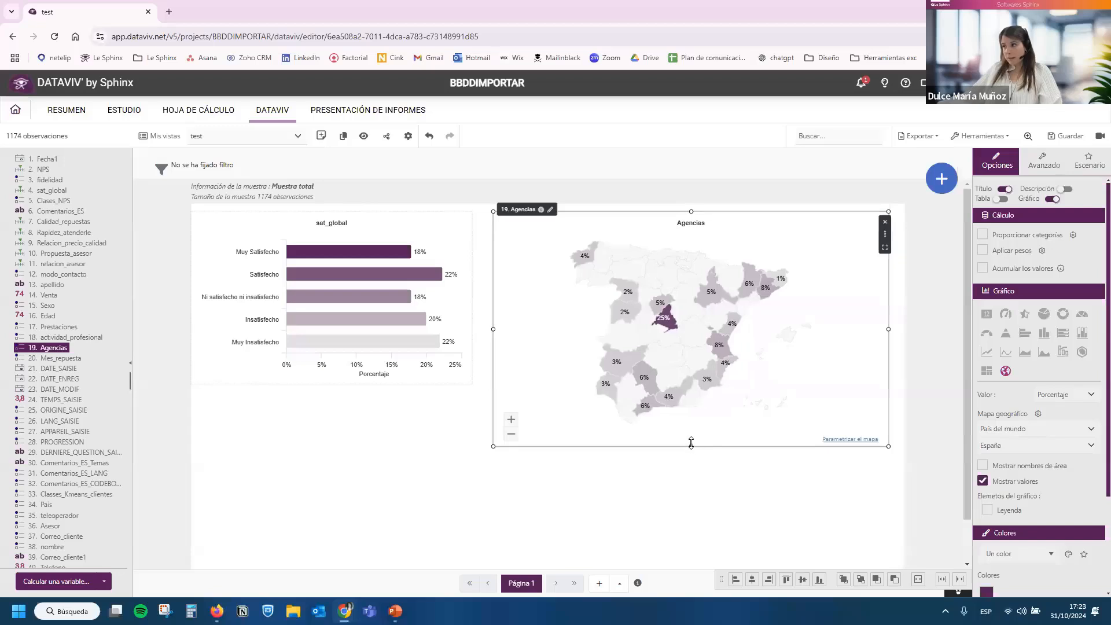
mouse_move(685, 446)
mouse_down()
mouse_move(688, 381)
mouse_move(692, 449)
mouse_up()
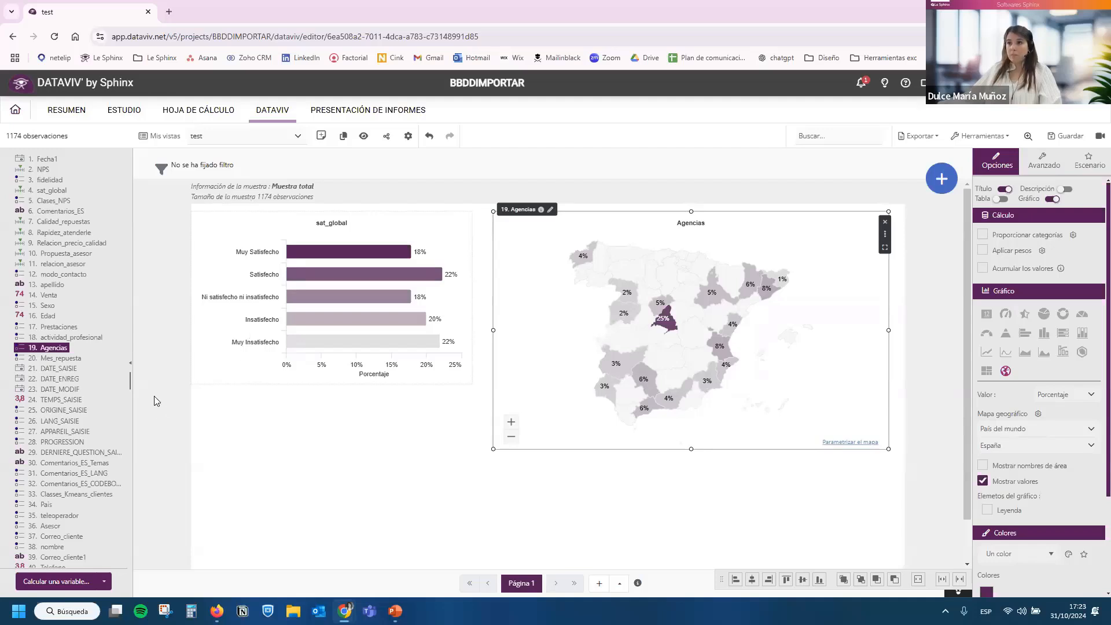
Add one combined chart of Calidad_repuestas, Rapidez_atenderle, Relacion_precio_calidad, Propuesta_asesor and relacion_asesor below the existing charts.
click(49, 221)
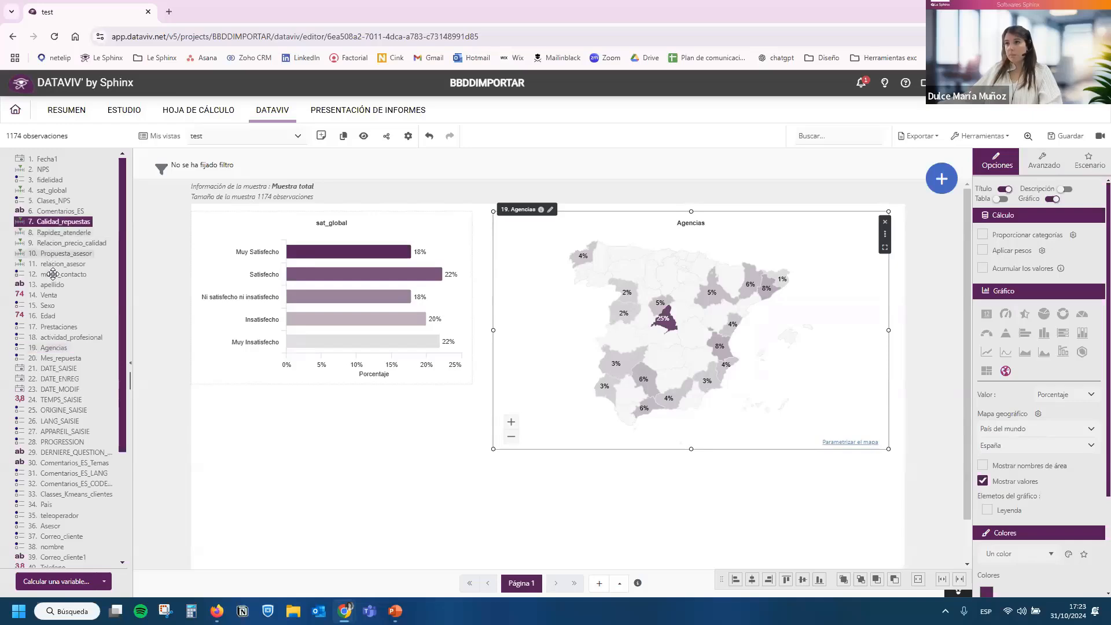
ctrl+click(50, 233)
ctrl+click(51, 243)
ctrl+click(50, 254)
ctrl+click(51, 263)
drag(50, 222, 410, 395)
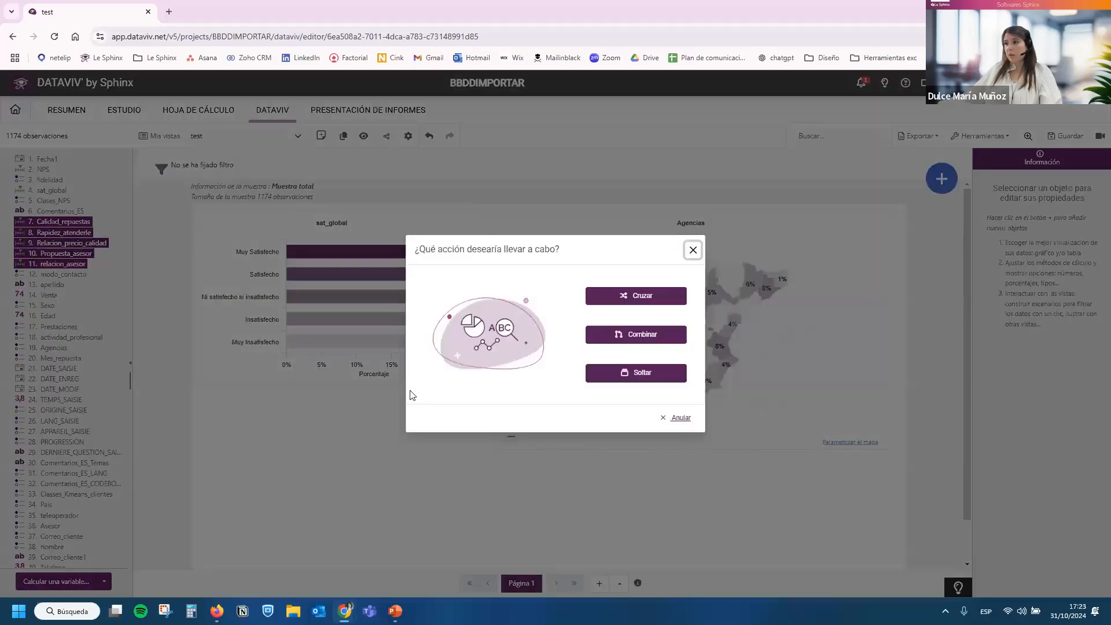
click(639, 334)
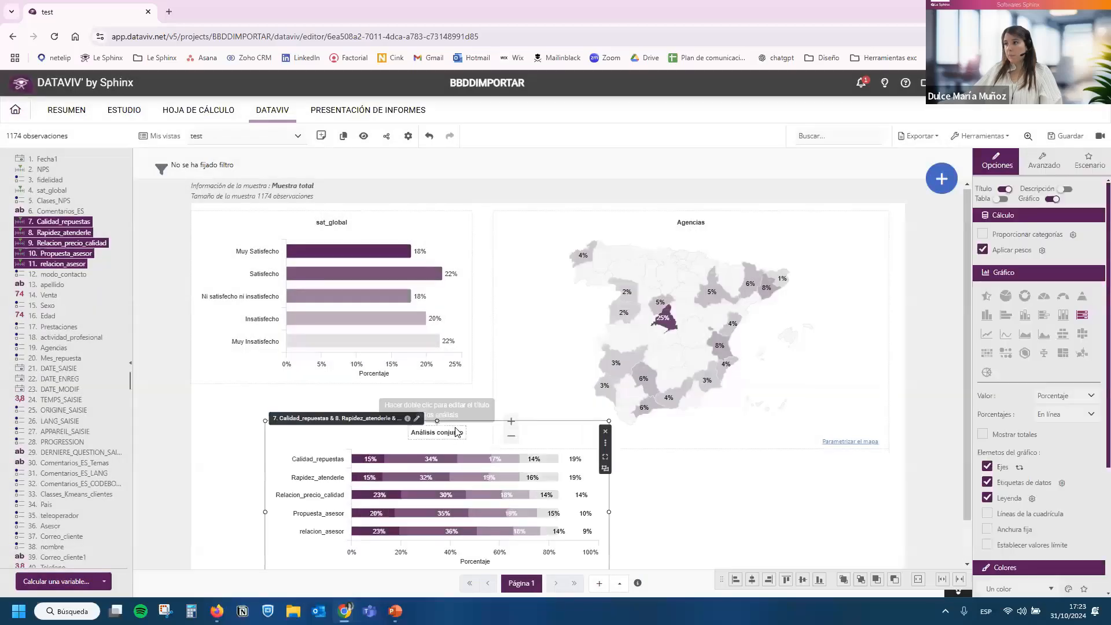
Place the combined chart beneath the sat_global chart and widen it with its data table shown beside the graph.
scroll(454, 428, down, 1)
drag(339, 393, 265, 381)
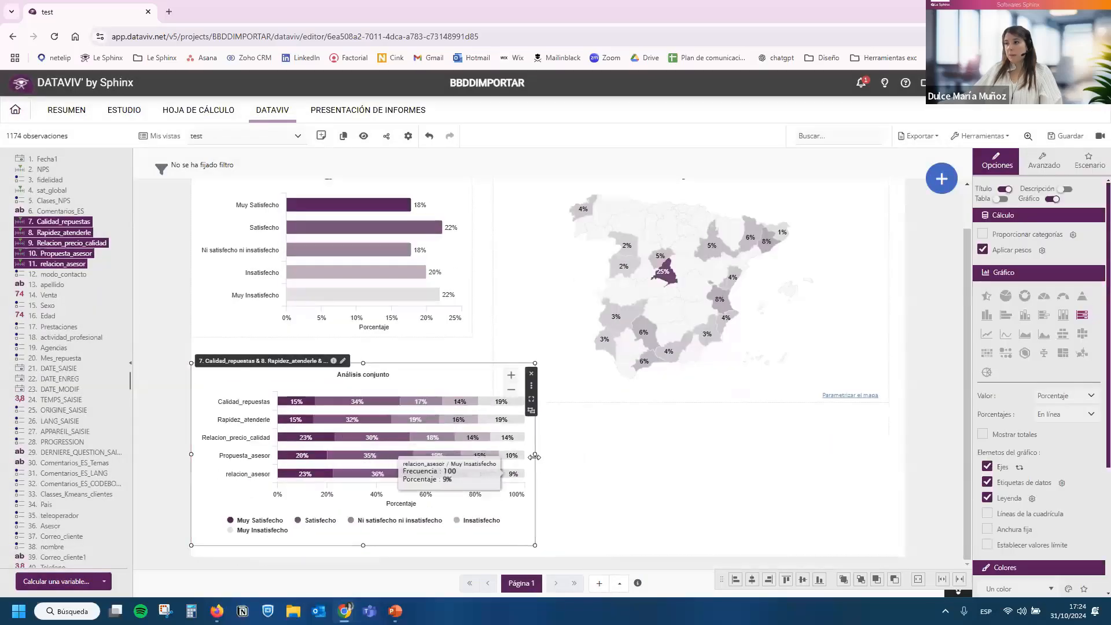
drag(535, 454, 637, 454)
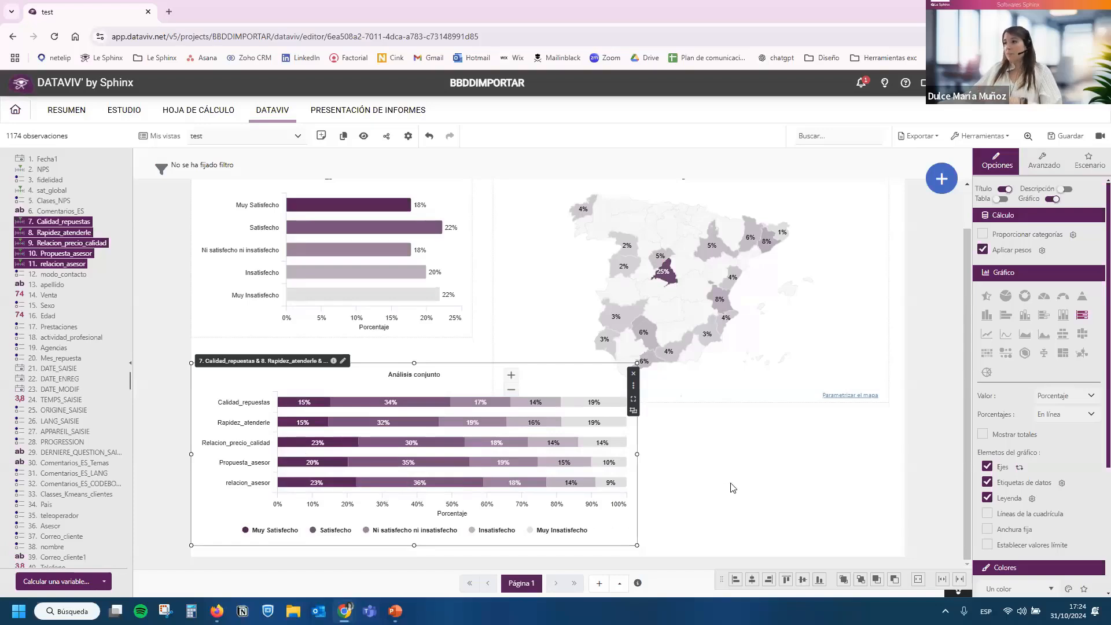
click(1004, 199)
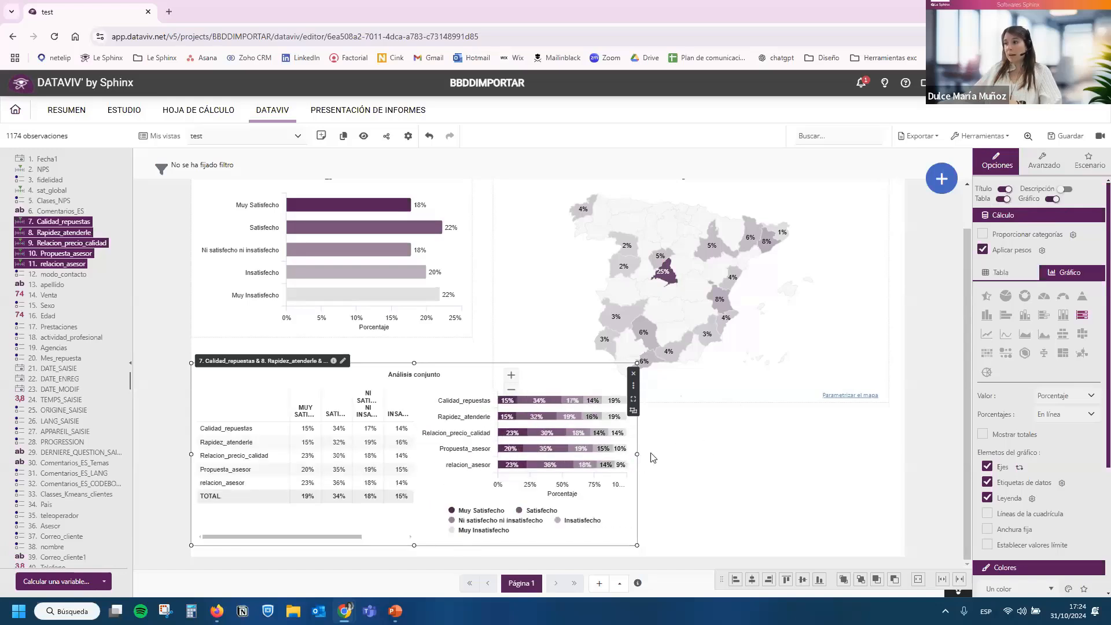
drag(650, 454, 808, 453)
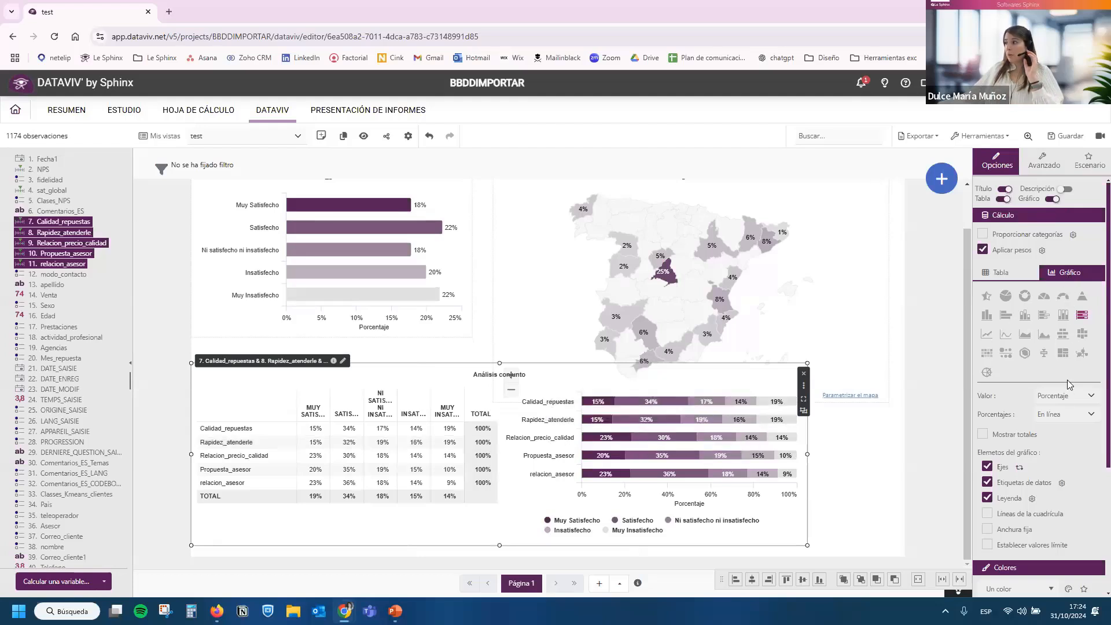
Show the combined variables as a horizontal bar chart of Media and add Efectivo to the table's Porcentaje values.
click(1005, 318)
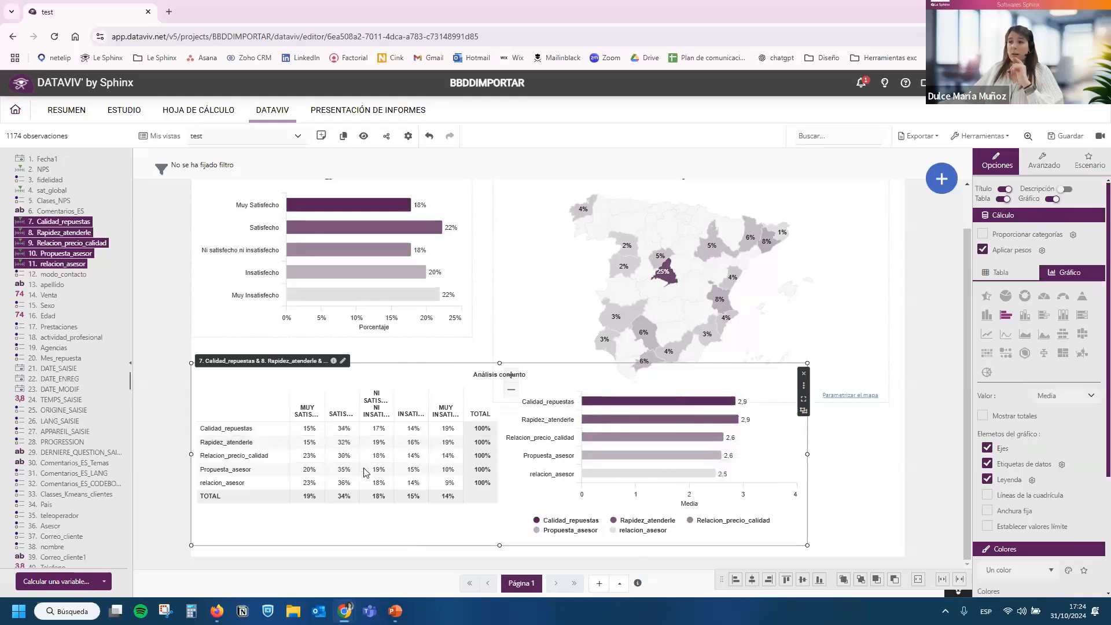
click(1020, 275)
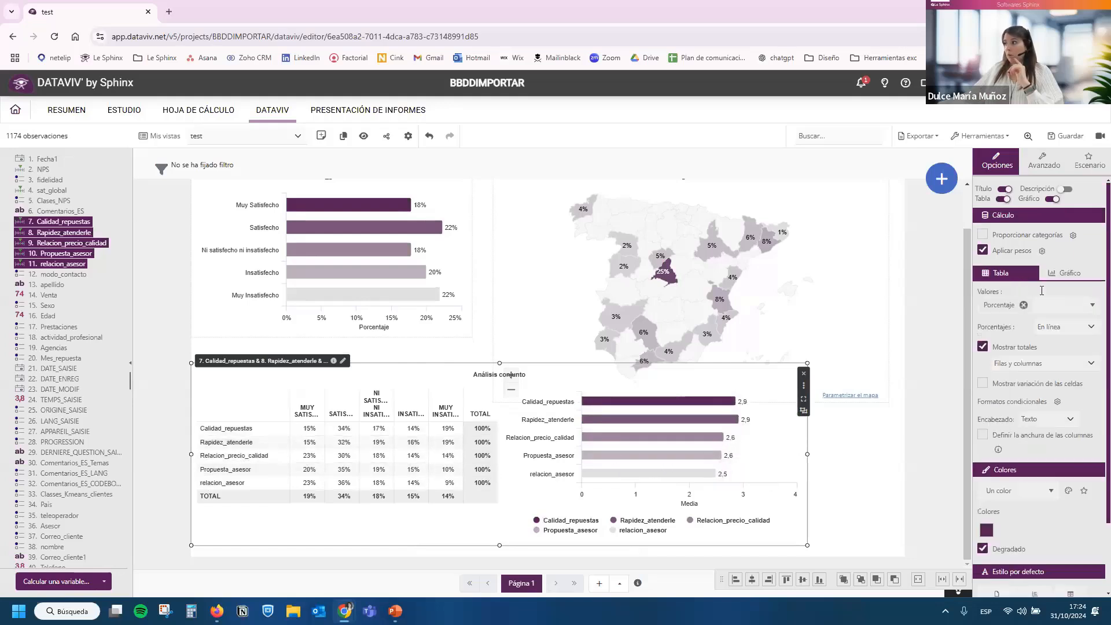
click(1042, 304)
click(1041, 322)
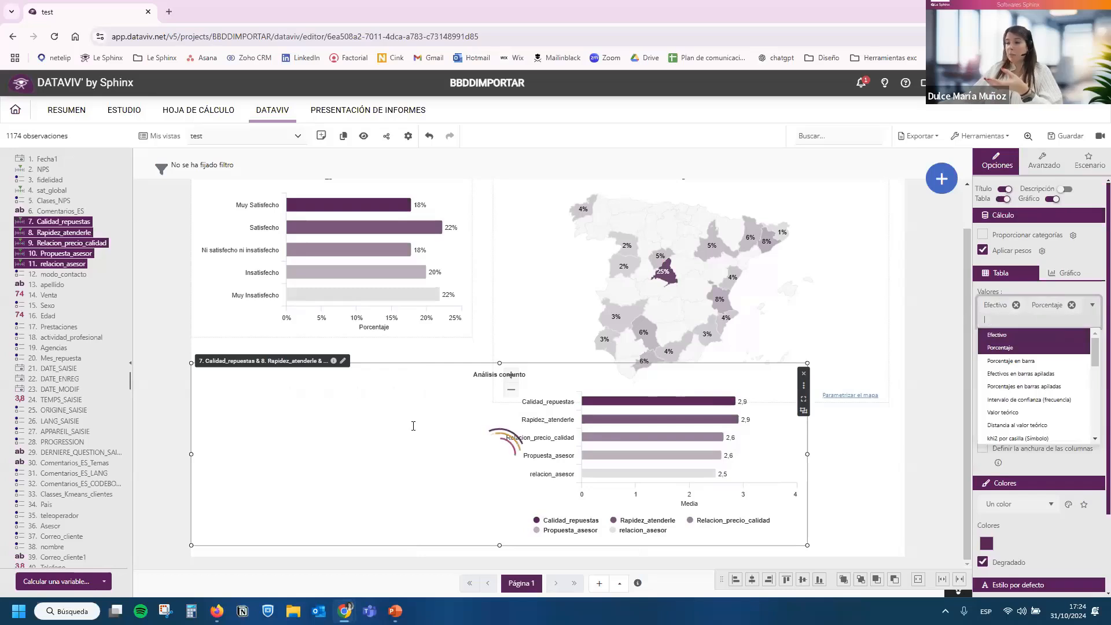
drag(375, 537, 321, 530)
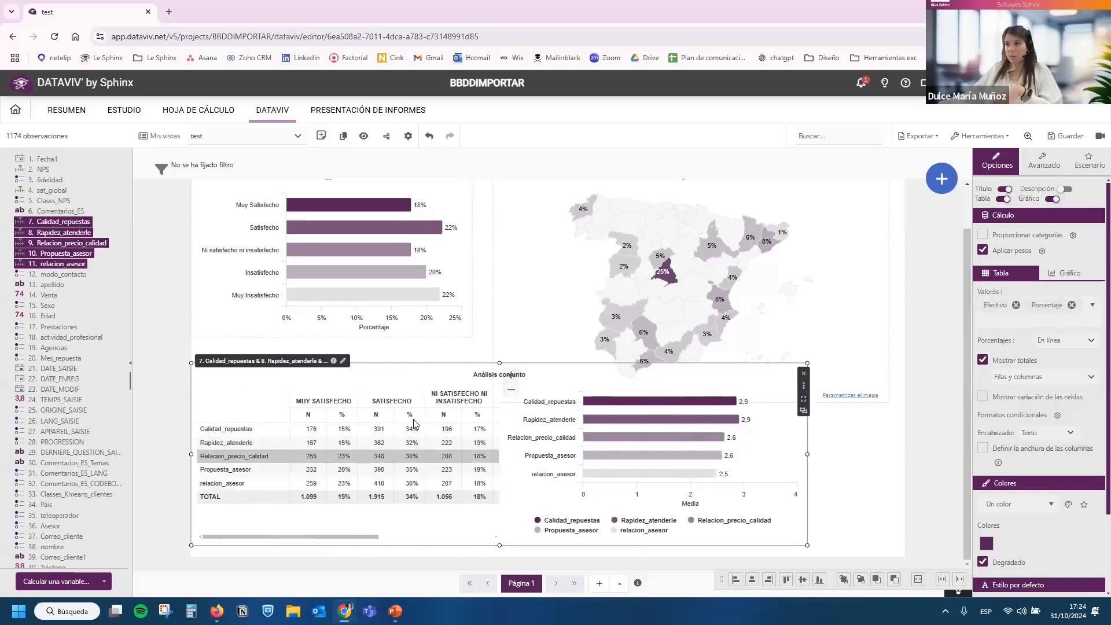
drag(442, 383, 463, 370)
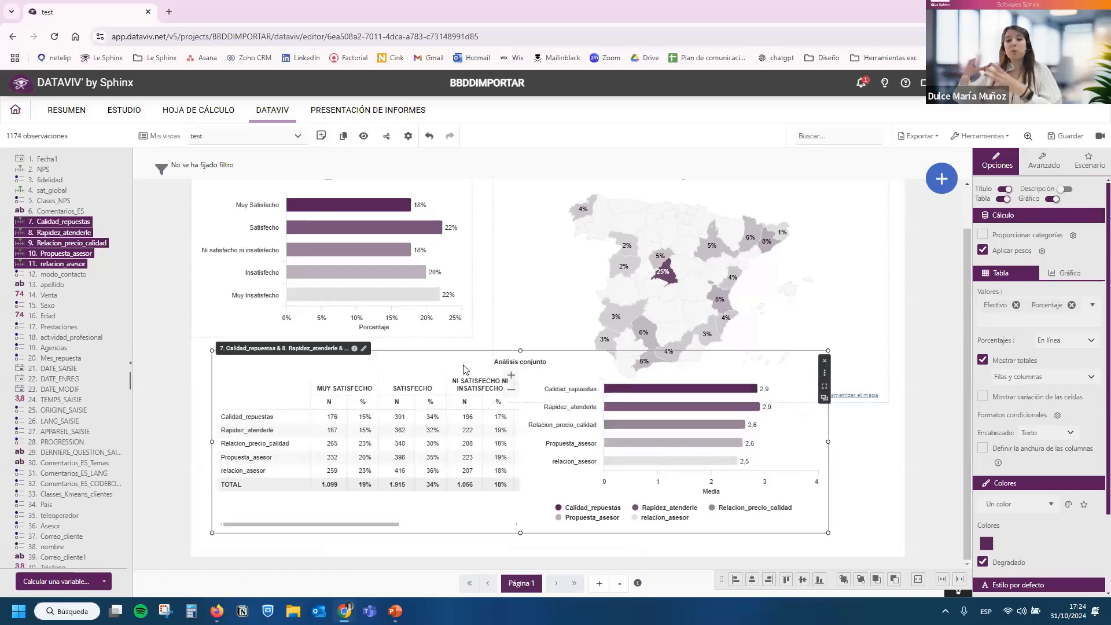
Delete the combined chart of the five satisfaction variables from the page.
click(471, 335)
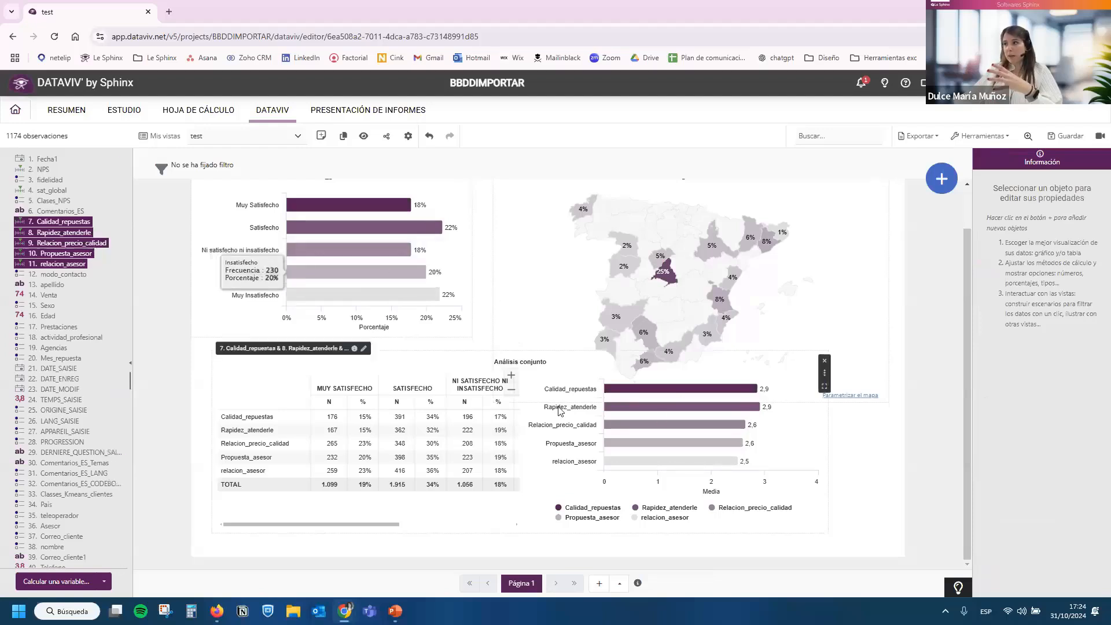
click(747, 445)
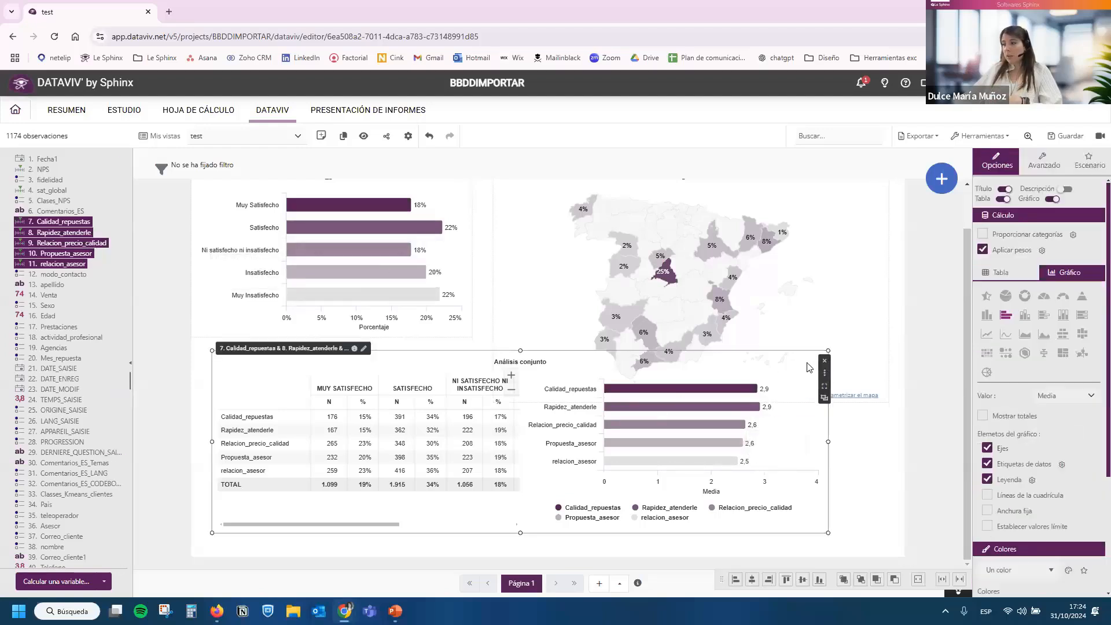
click(825, 363)
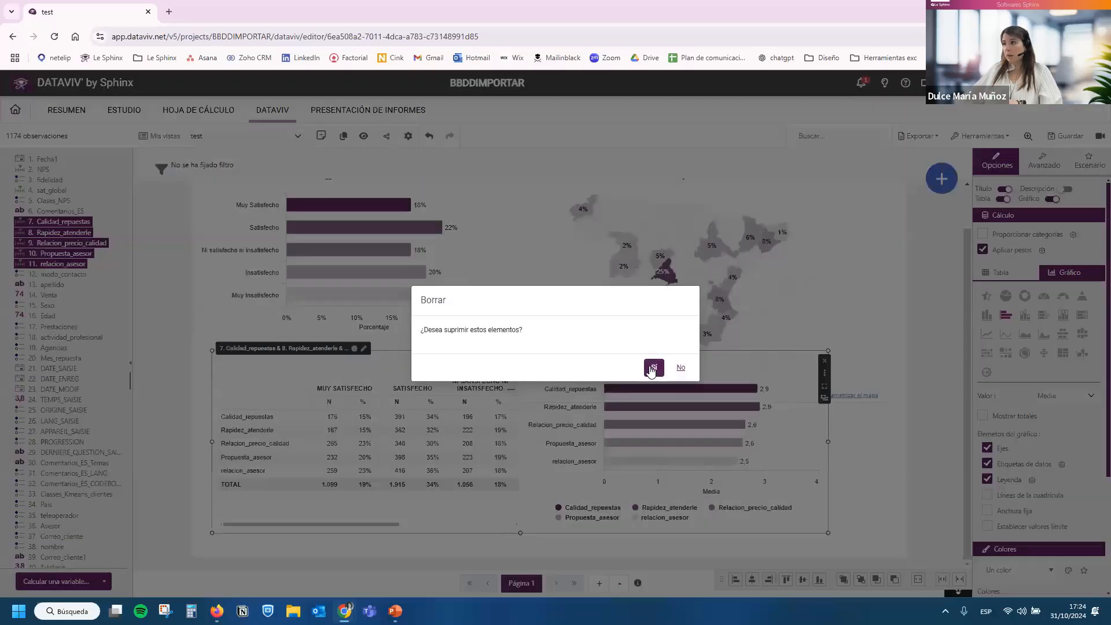
click(648, 367)
Cross the sat_global chart with the variable Sexo and widen the crossed chart.
click(442, 398)
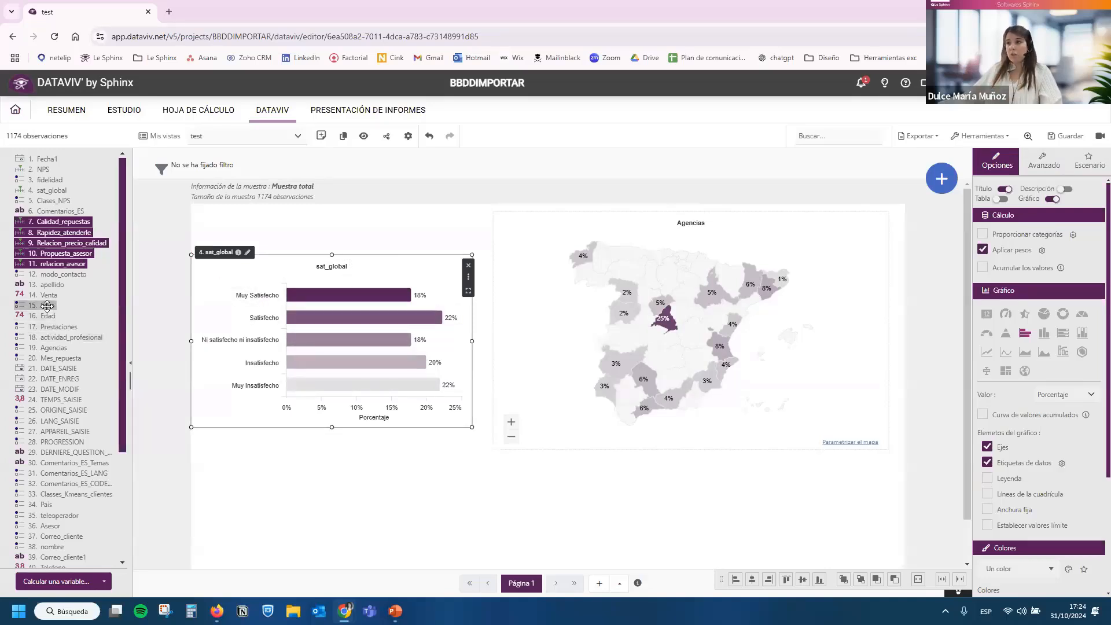
drag(50, 305, 302, 394)
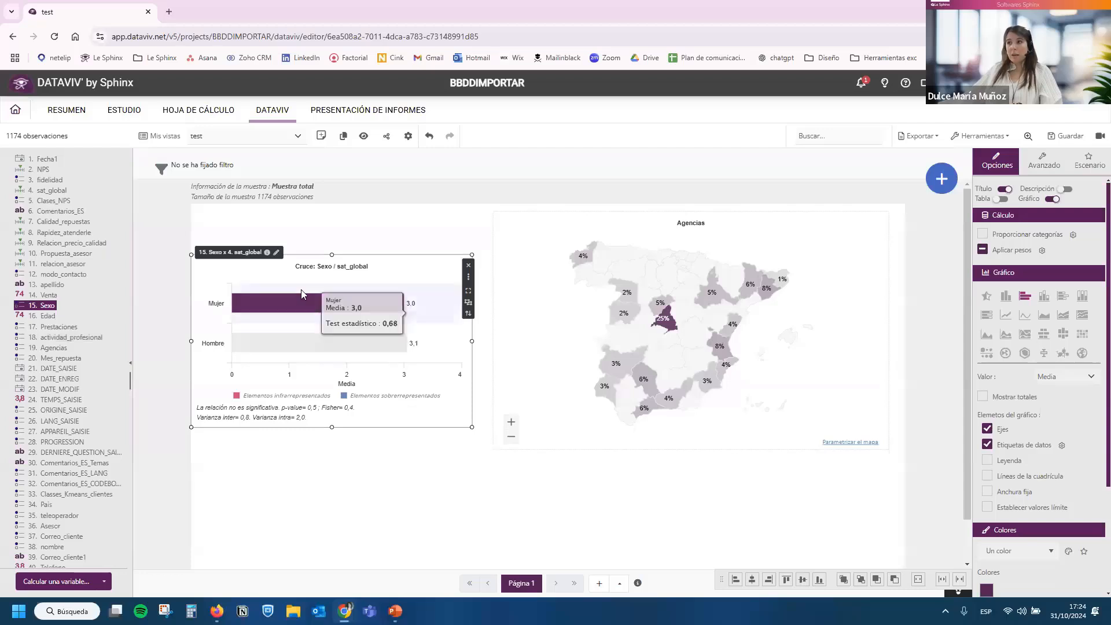
drag(473, 340, 503, 363)
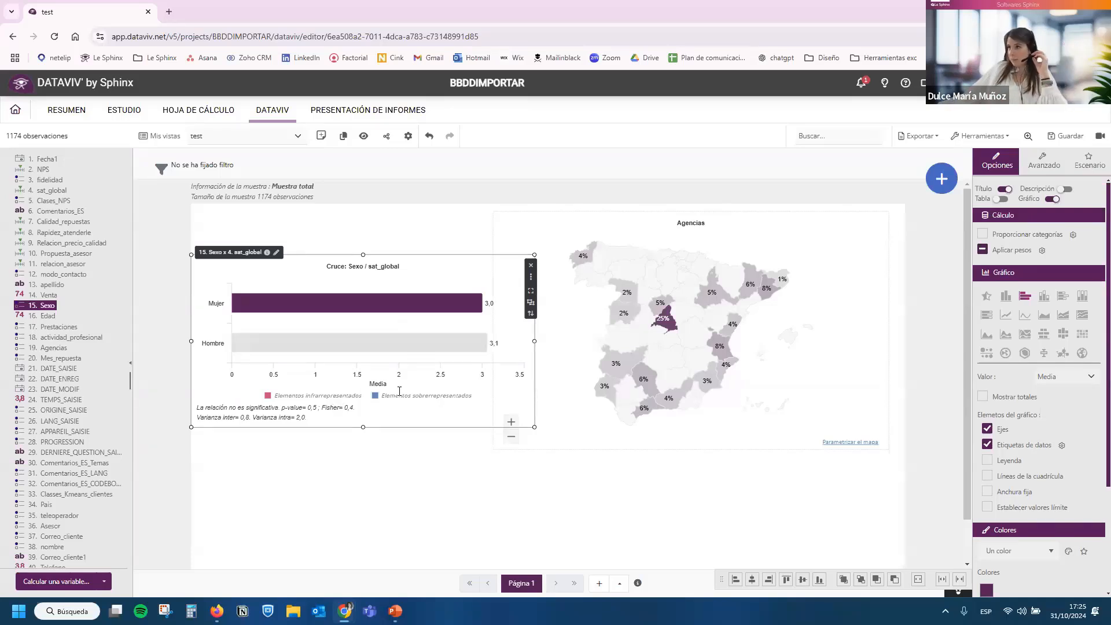
drag(404, 404, 413, 414)
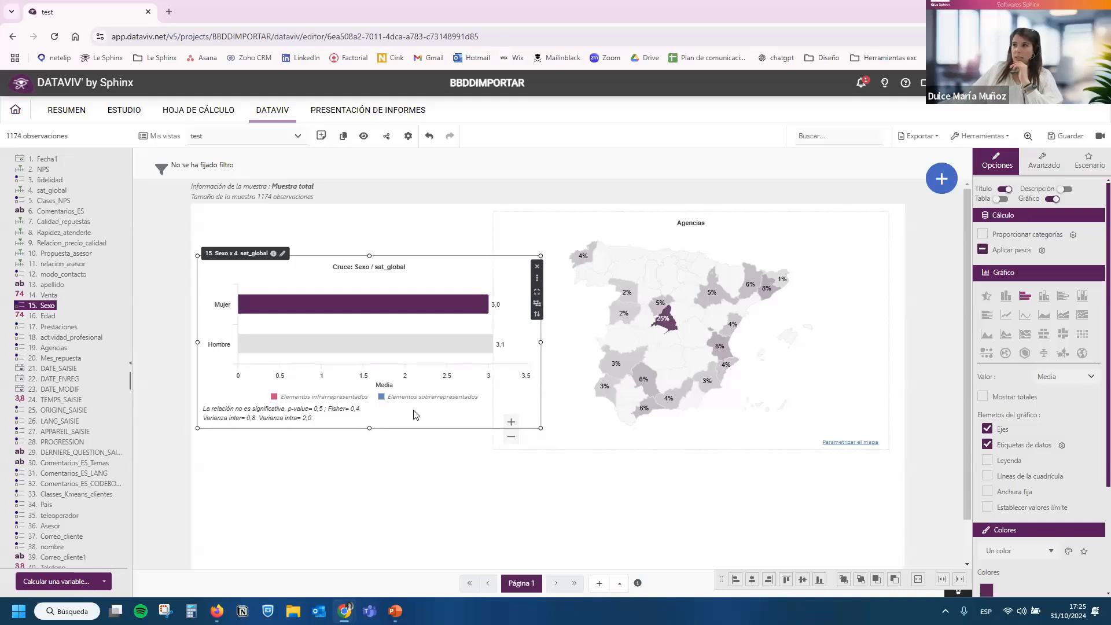
Narrow the Agencias map to about 635 wide so it clears the crossed chart, and reduce its height slightly.
click(503, 340)
drag(553, 331, 557, 330)
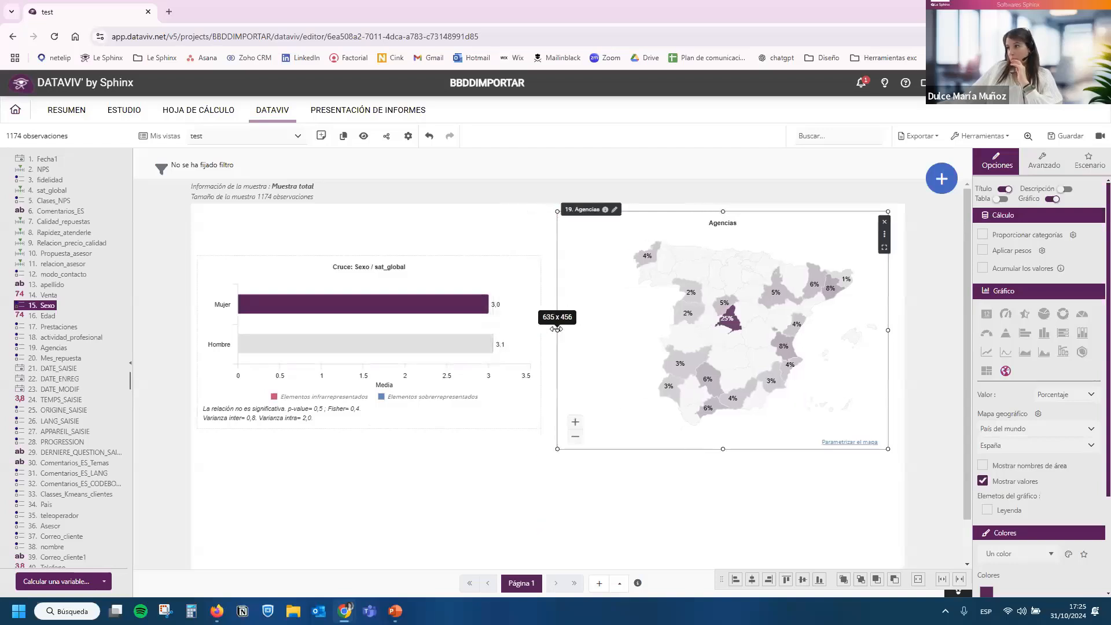
drag(723, 438, 722, 421)
Move the Sexo by sat_global chart slightly up beside the Agencias map and save the view.
click(478, 373)
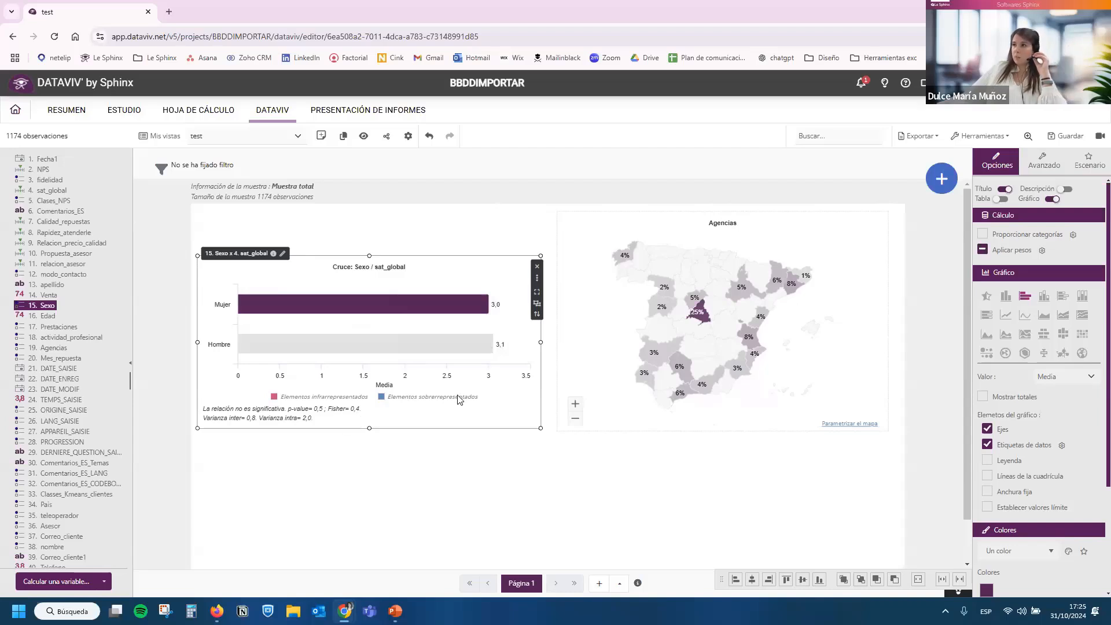
drag(457, 399, 462, 389)
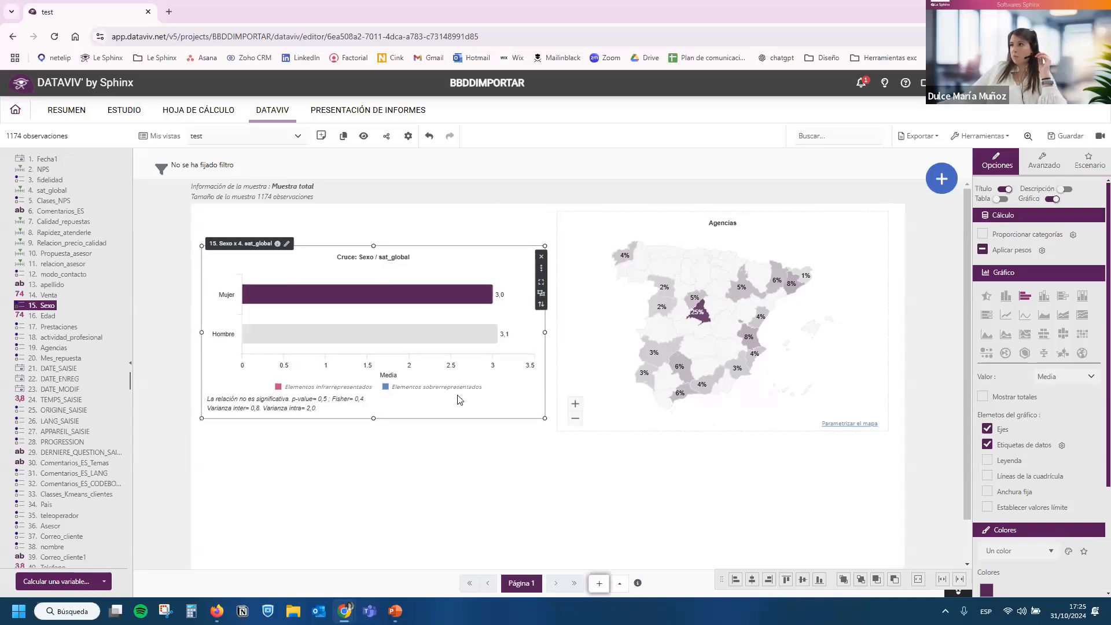
click(1049, 136)
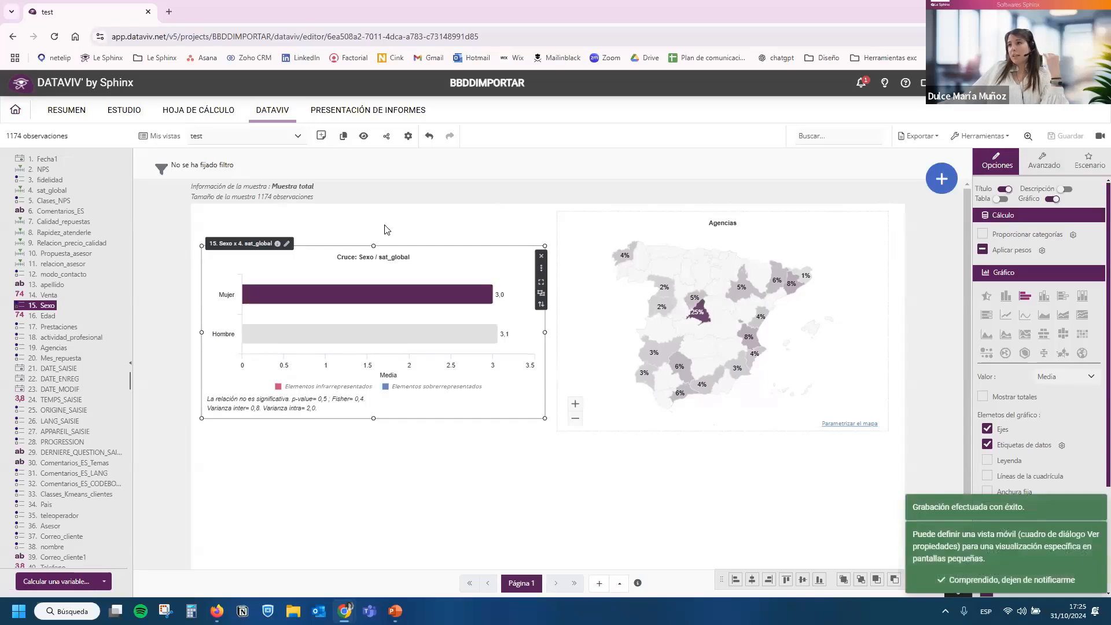
Open the Satisfacción_ENVIVO2 view of the 1. Experiencia cliente project at its empty Satisfacción section.
click(21, 114)
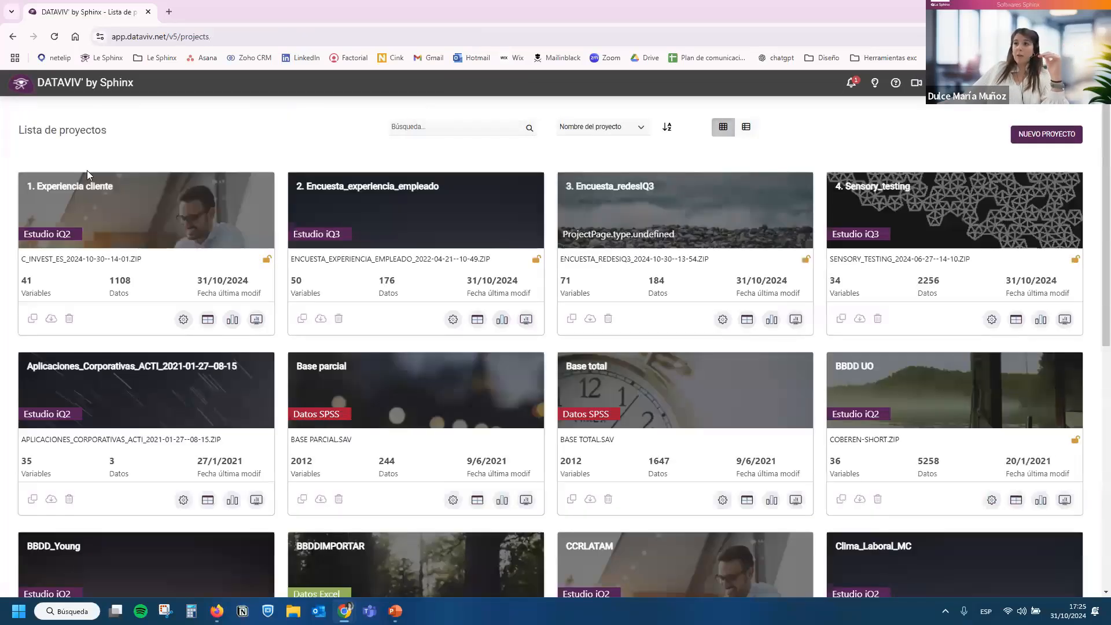
click(87, 185)
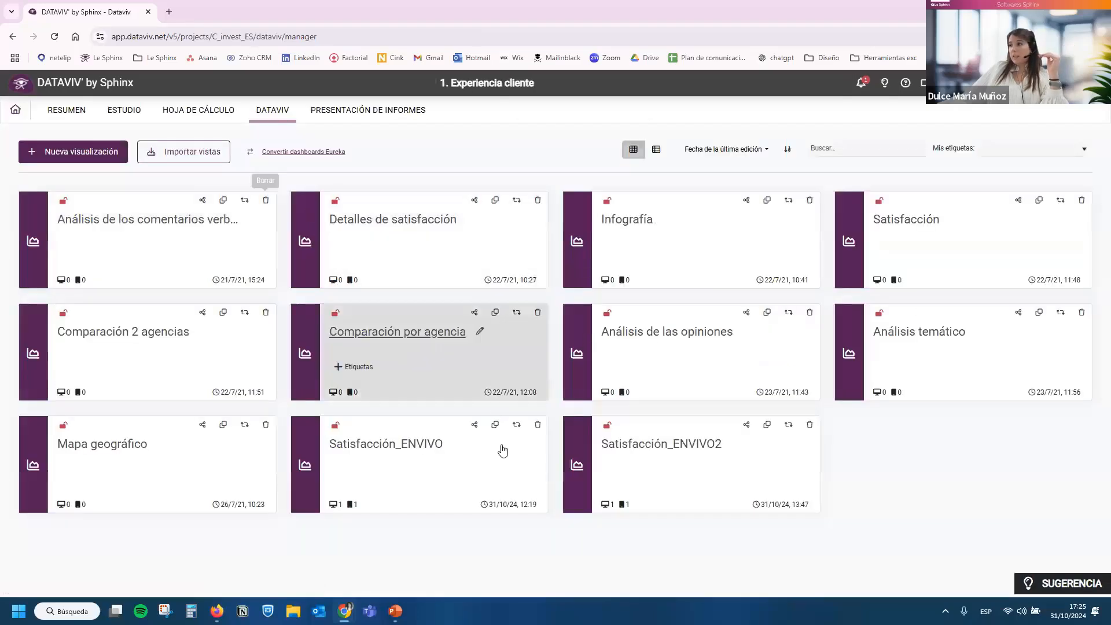
click(656, 450)
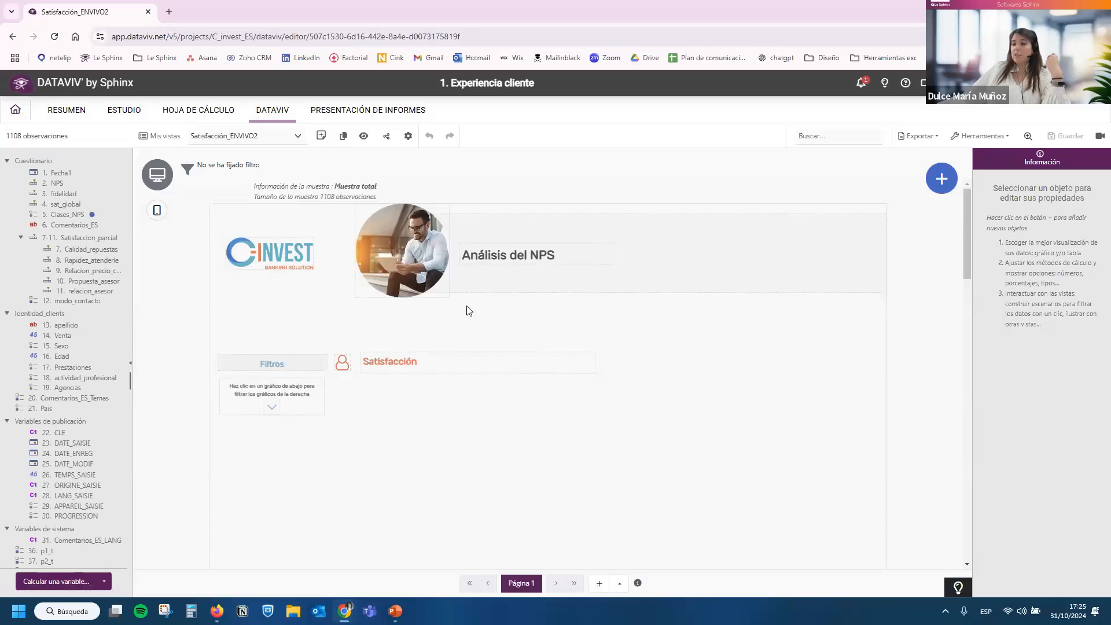
scroll(469, 310, down, 2)
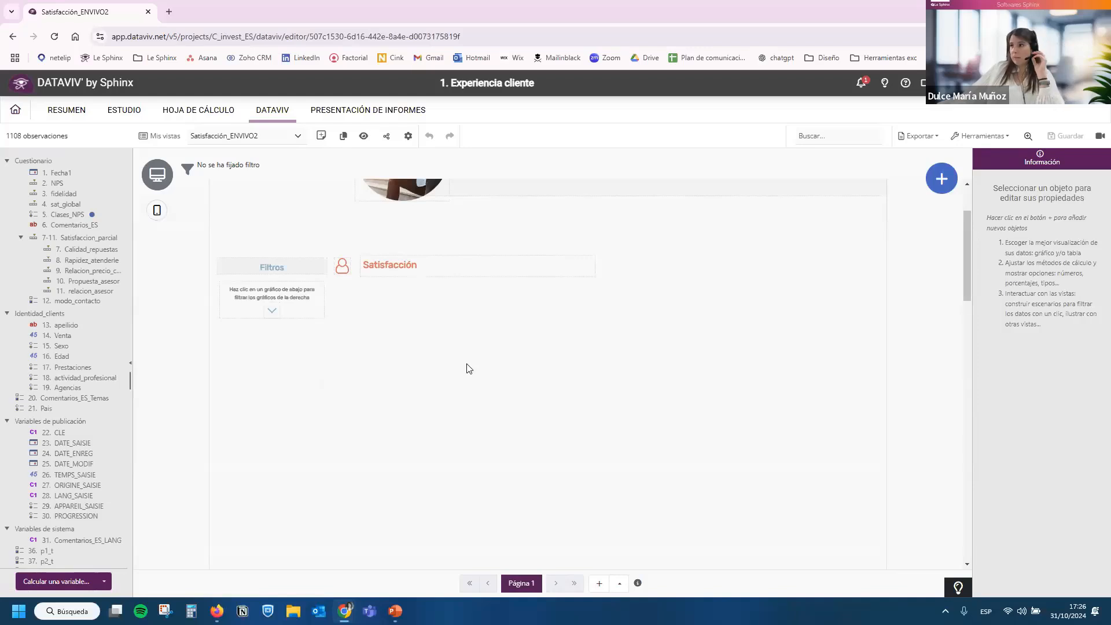
scroll(468, 368, down, 1)
scroll(689, 336, up, 1)
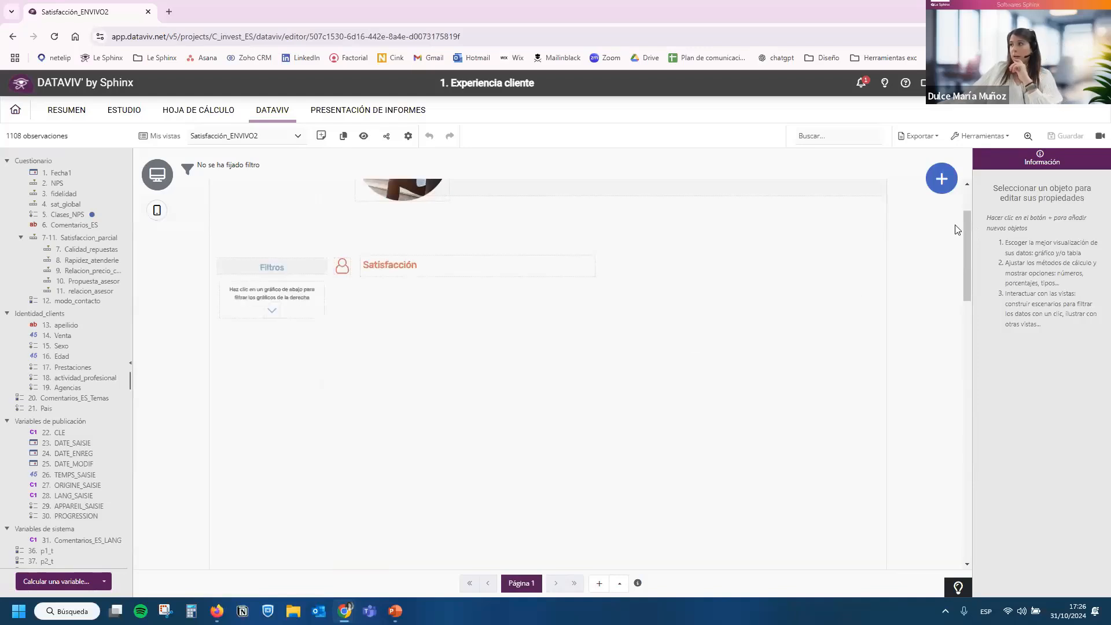
scroll(971, 236, down, 1)
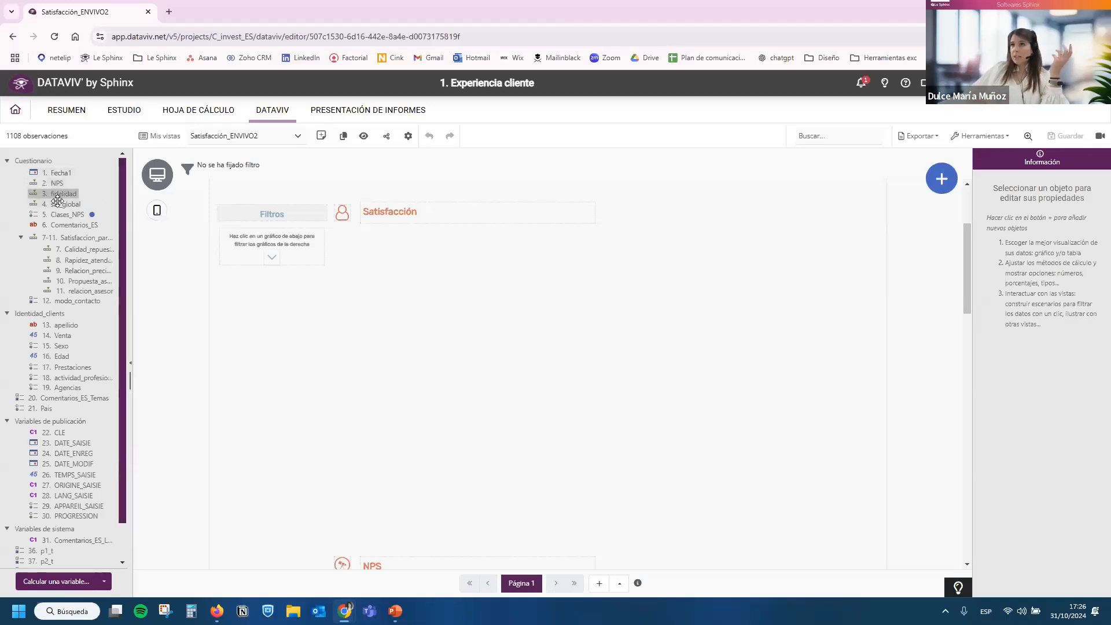
Add a chart of the sat_global variable to the dashboard below the Satisfacción heading.
drag(340, 250, 403, 260)
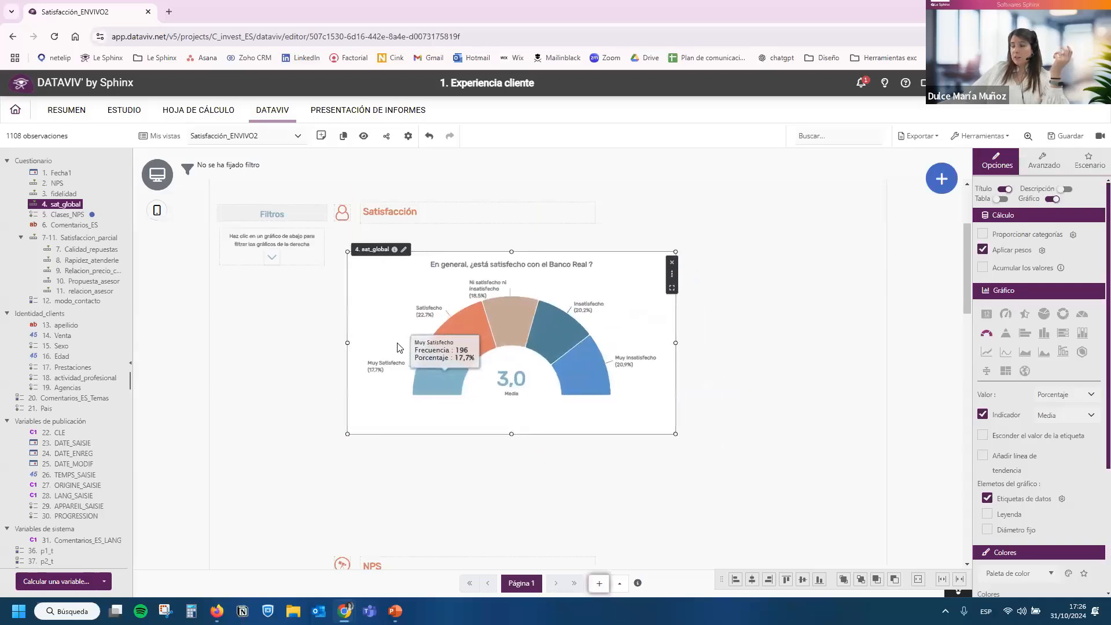
scroll(410, 394, up, 3)
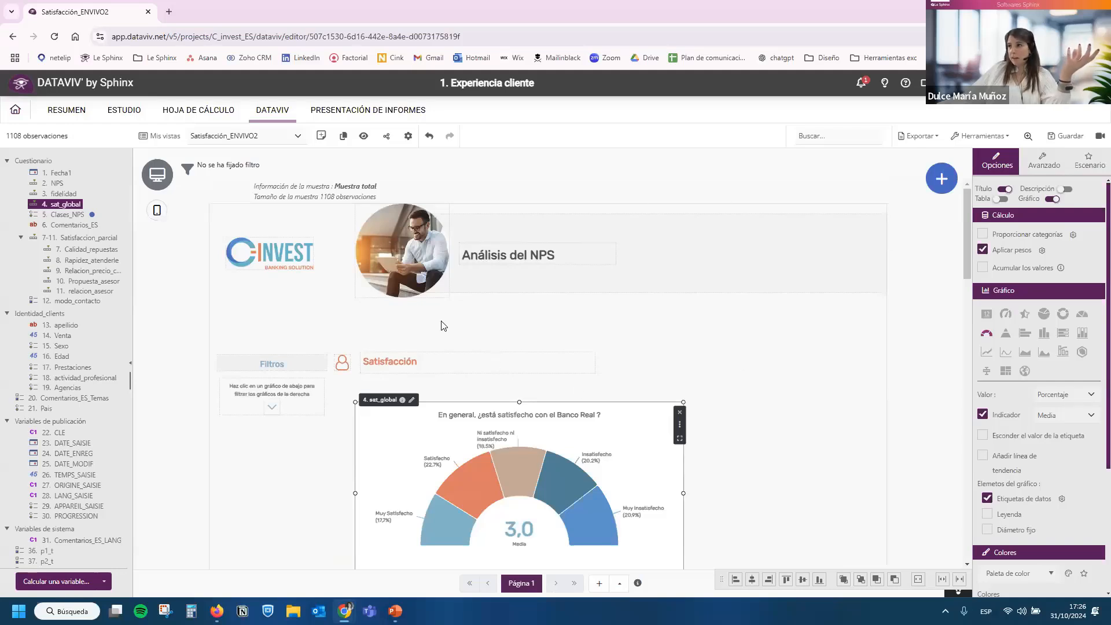
scroll(463, 463, down, 2)
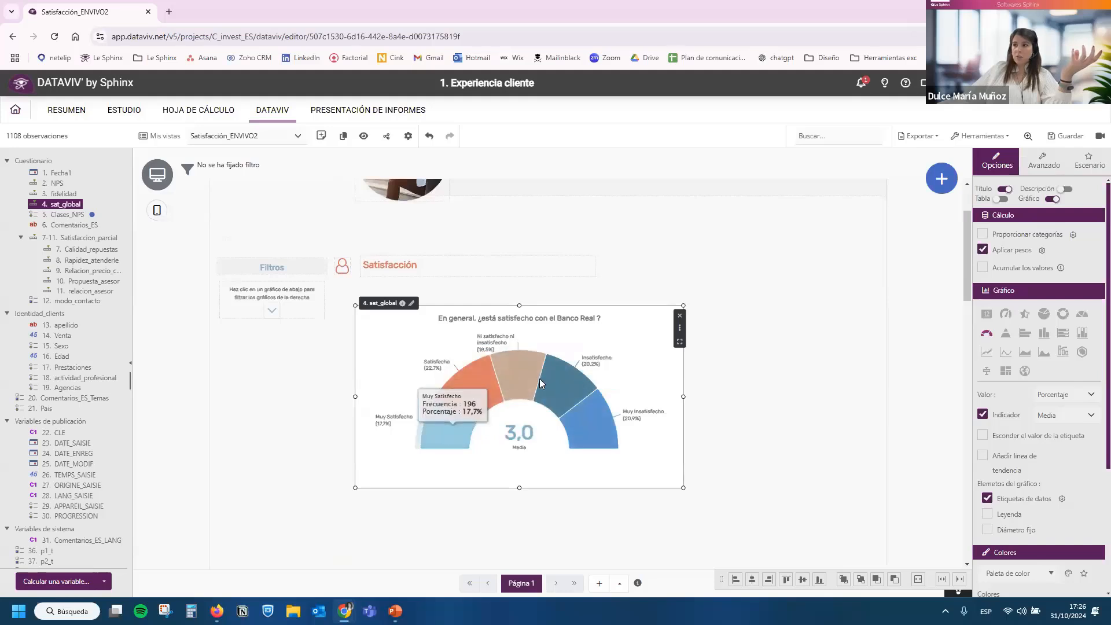
scroll(579, 433, up, 2)
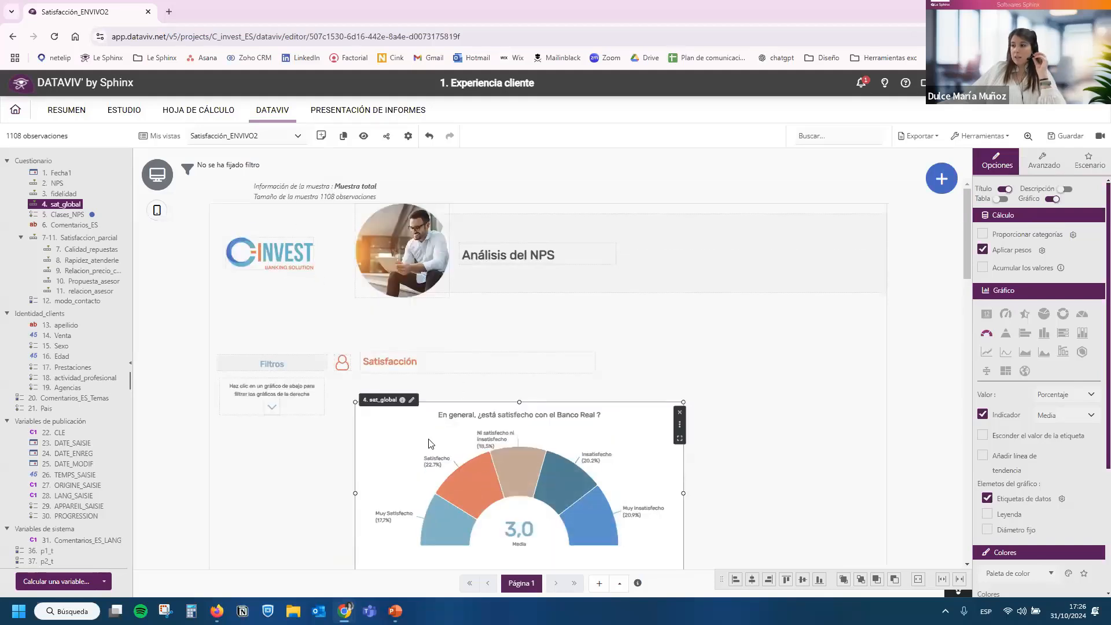
Shift the C-INVEST logo and the "Análisis del NPS" title slightly within the header, and save the view.
drag(279, 262, 359, 261)
click(412, 260)
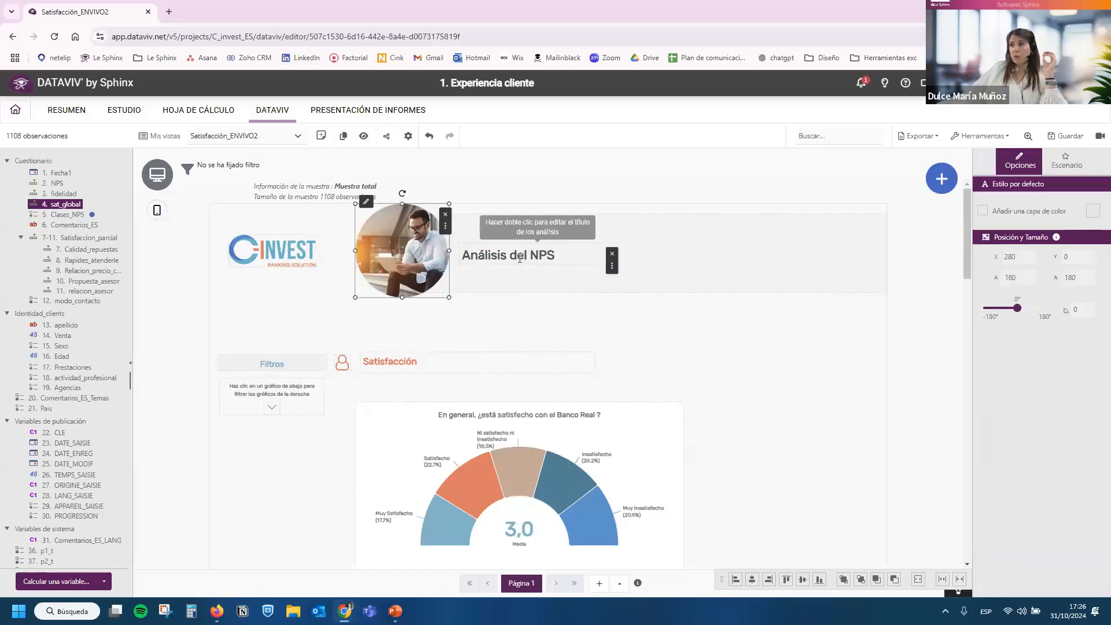
drag(539, 257, 541, 259)
double_click(552, 255)
click(560, 255)
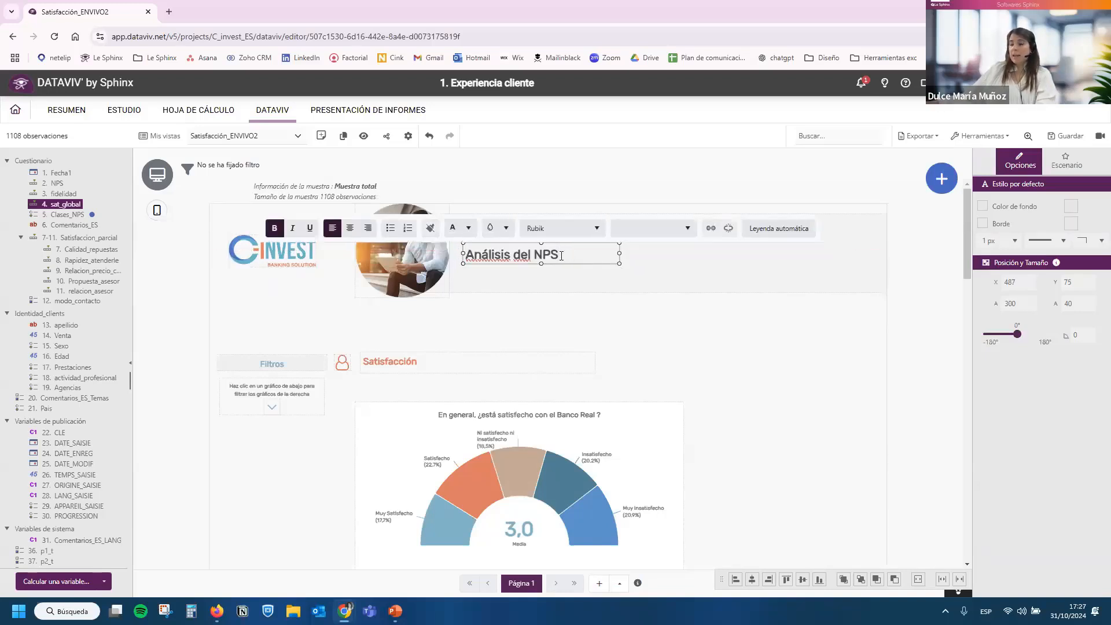
key(Escape)
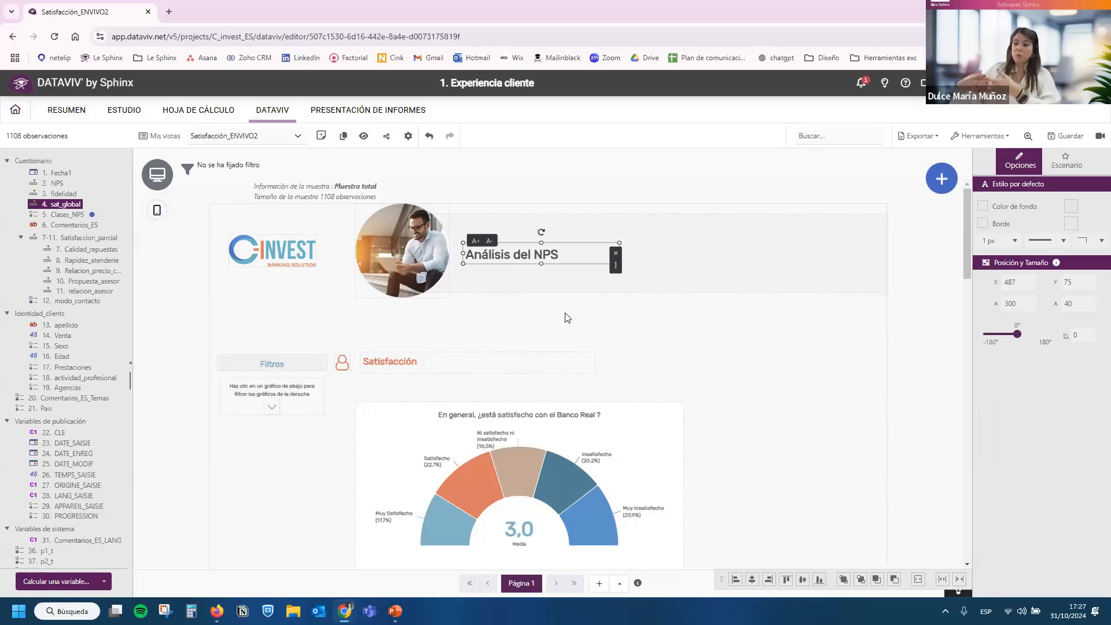
click(567, 317)
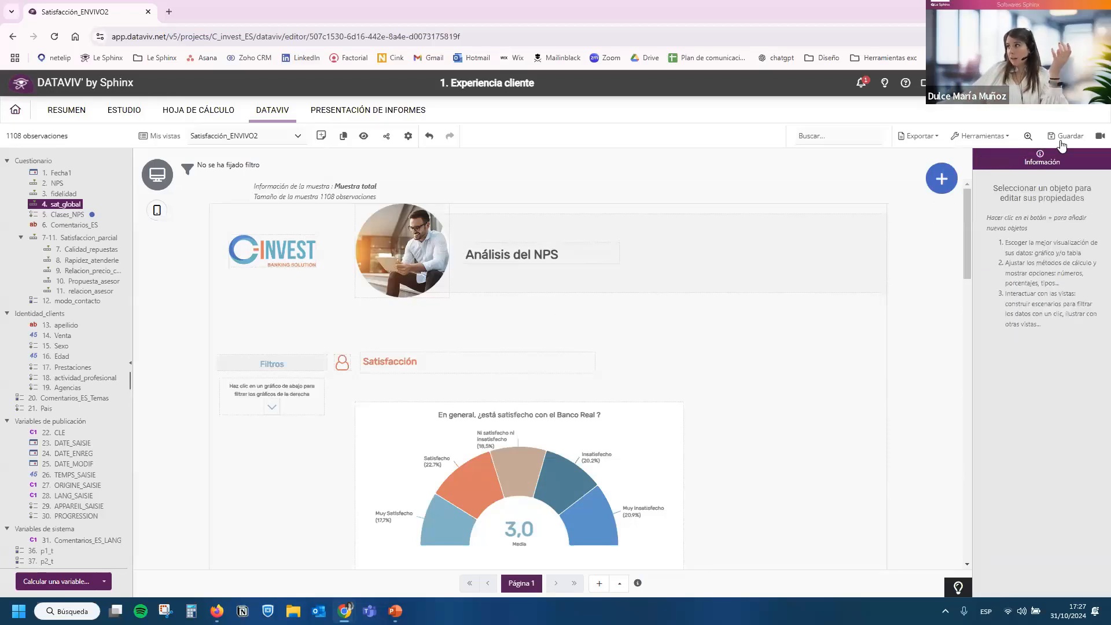
key(ctrl+s)
Move the sat_global chart up under the Satisfacción heading and shrink it to about 497 by 334.
scroll(627, 330, down, 3)
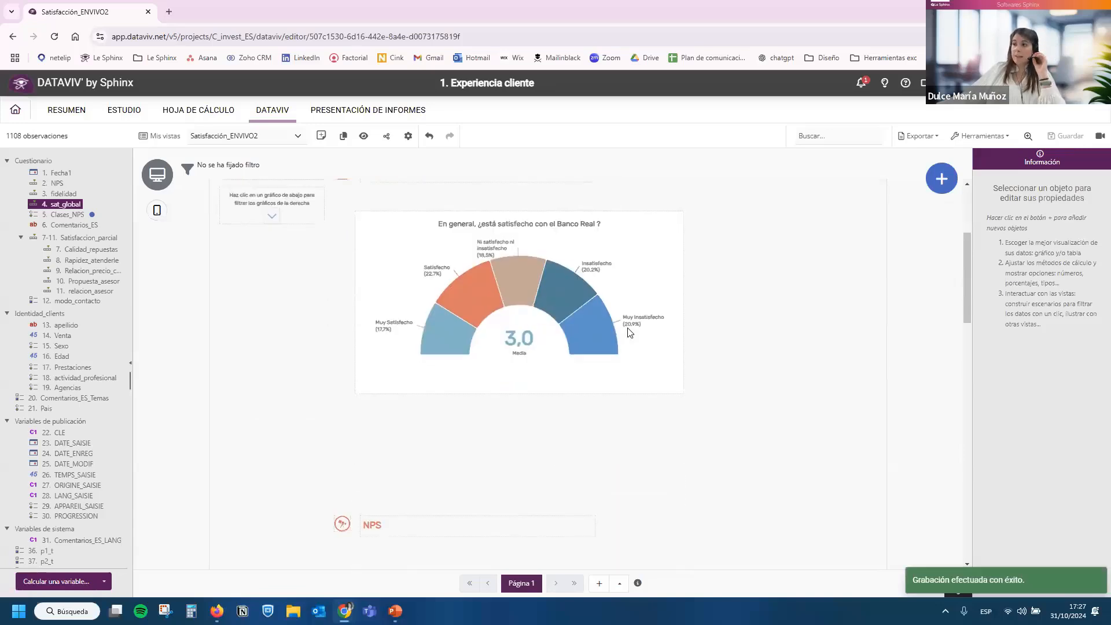
click(630, 332)
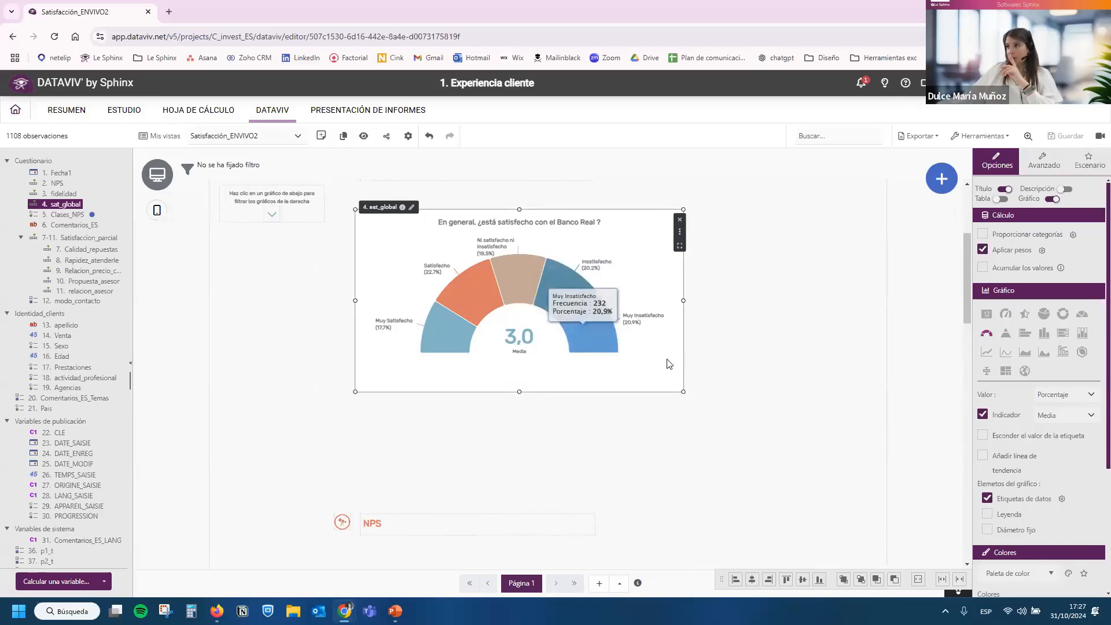
scroll(665, 365, up, 2)
drag(663, 369, 654, 356)
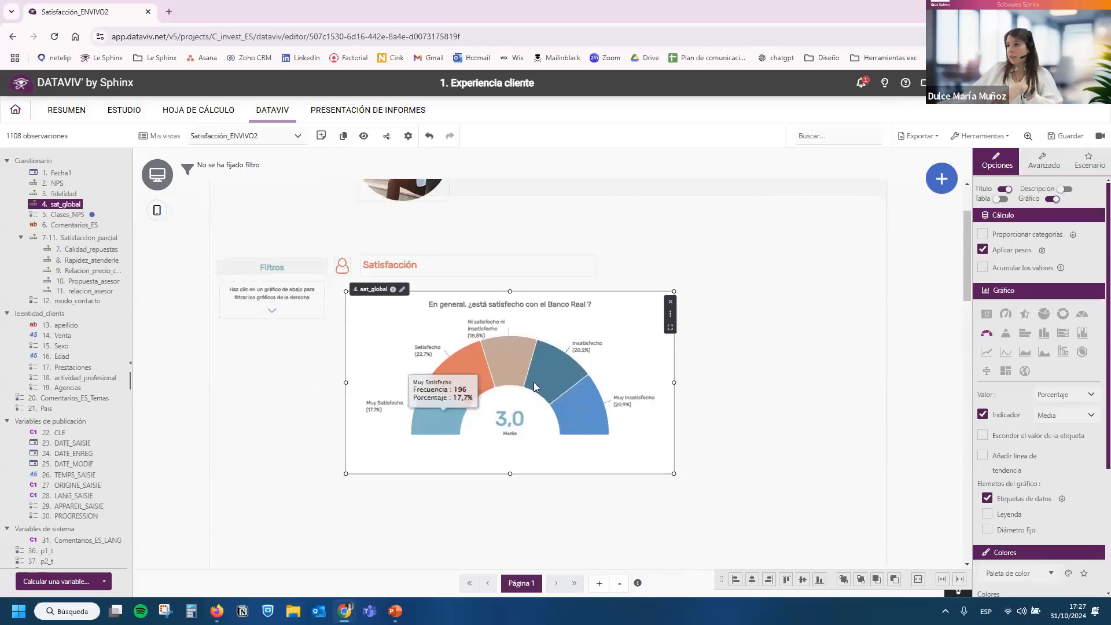
drag(641, 479, 605, 467)
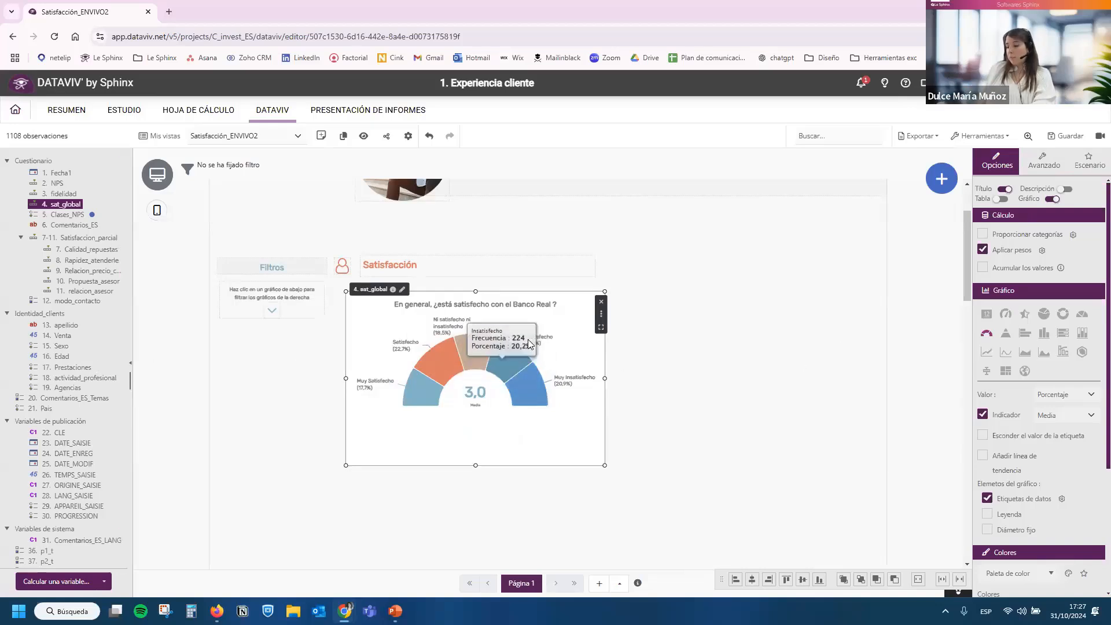
Duplicate the sat_global chart beside the original and turn the copy into a horizontal stacked bar without axes.
key(ctrl+c)
key(ctrl+v)
drag(646, 398, 742, 354)
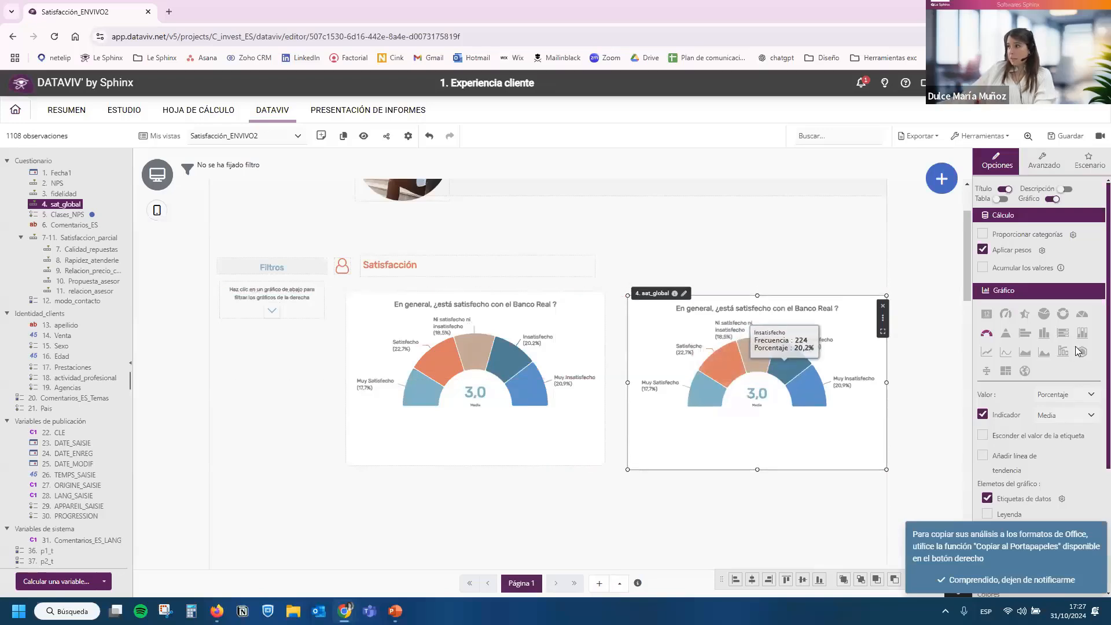
click(1062, 334)
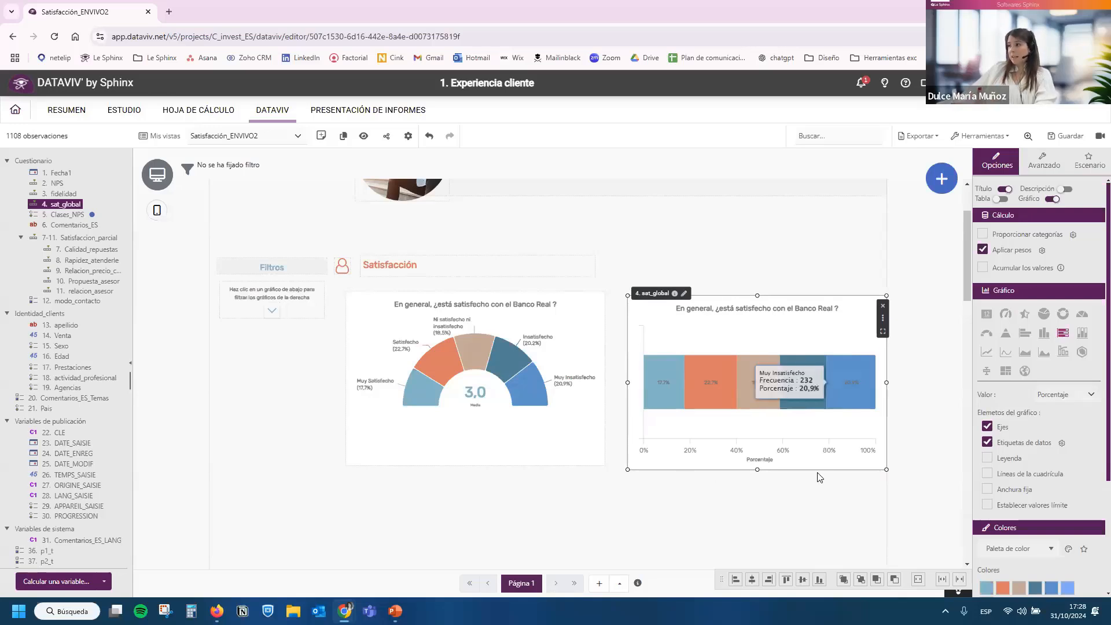
click(987, 428)
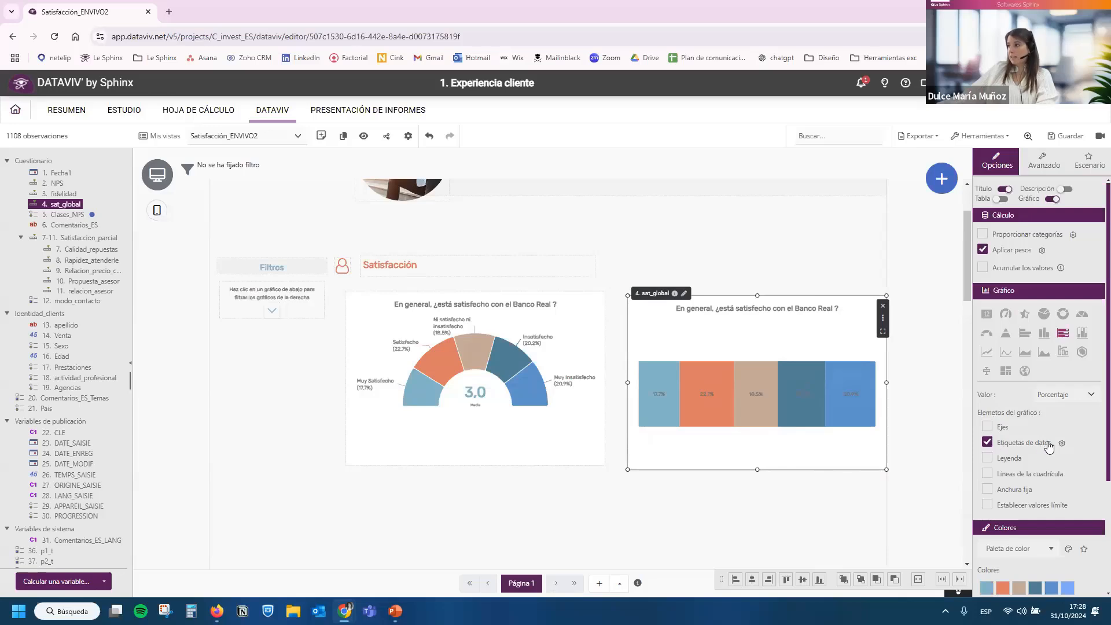
Apply the predefined "Satisfaction 5 points" colour theme to the stacked bar chart.
scroll(1044, 480, down, 3)
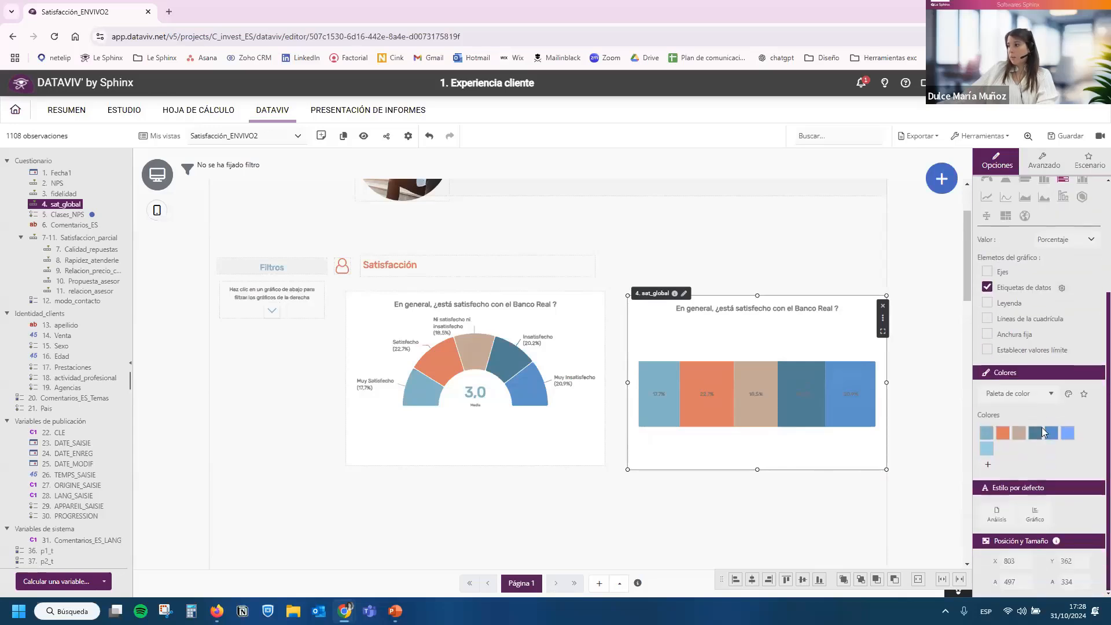
click(1014, 395)
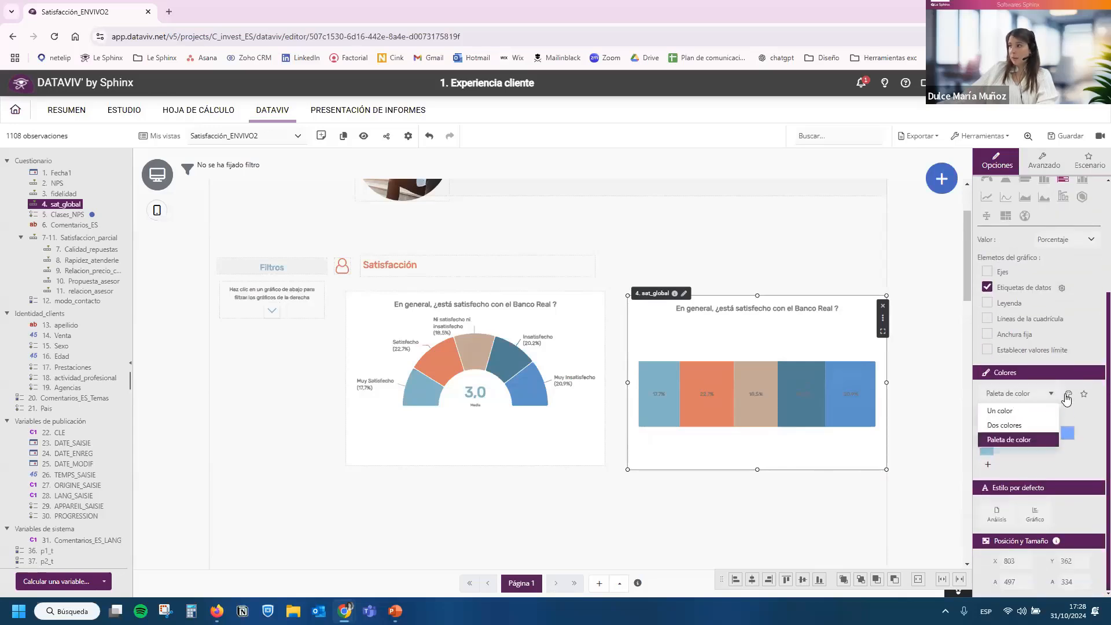
click(985, 443)
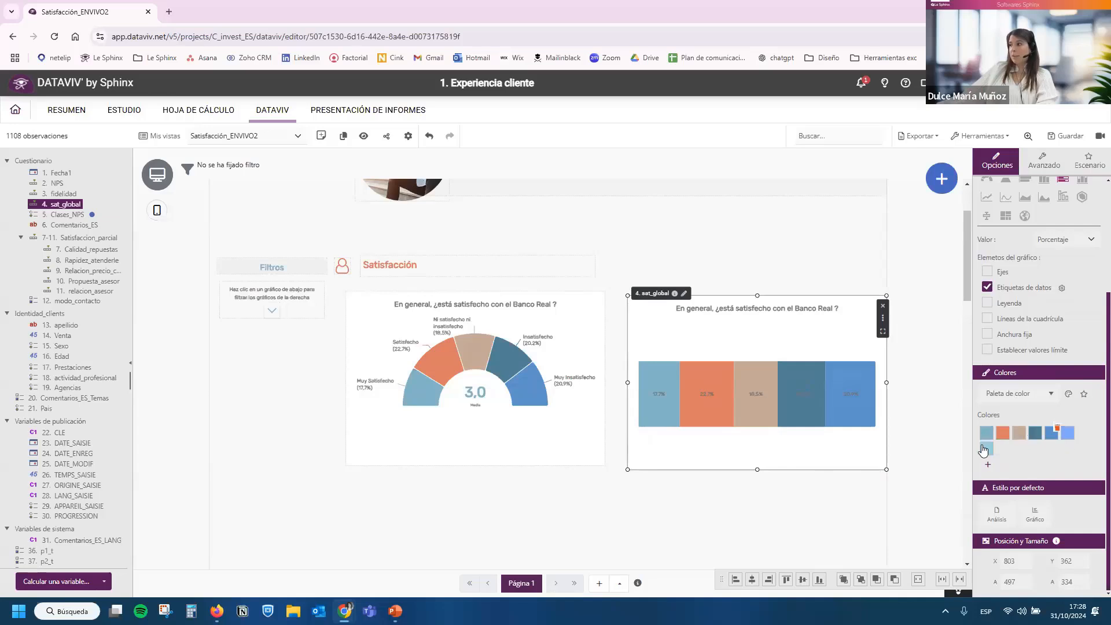
click(1068, 395)
scroll(1017, 359, down, 5)
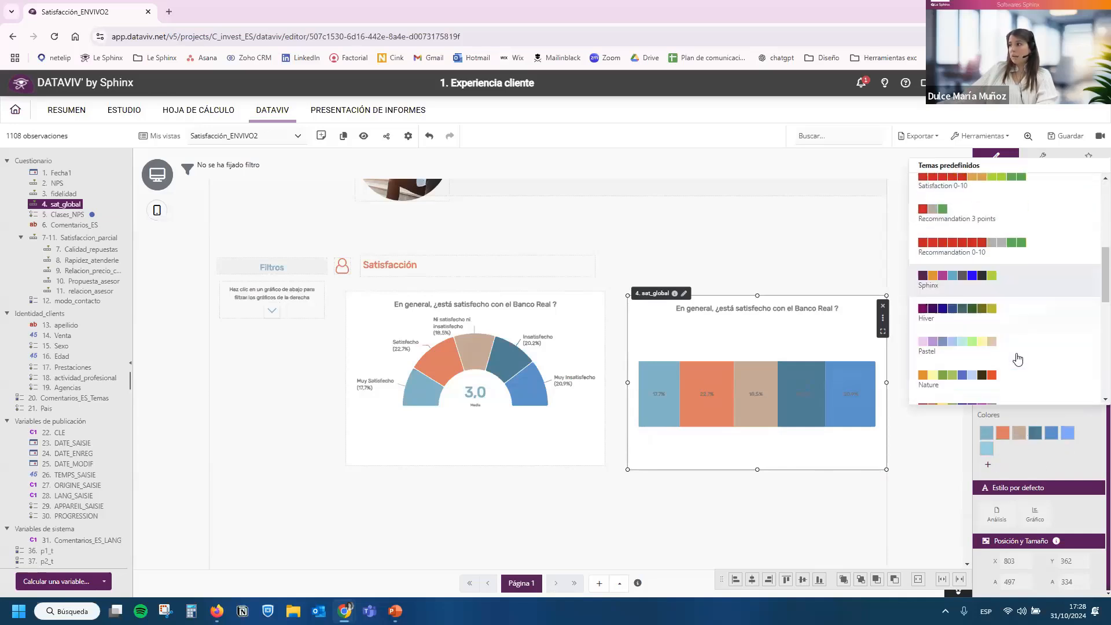
scroll(1017, 359, up, 5)
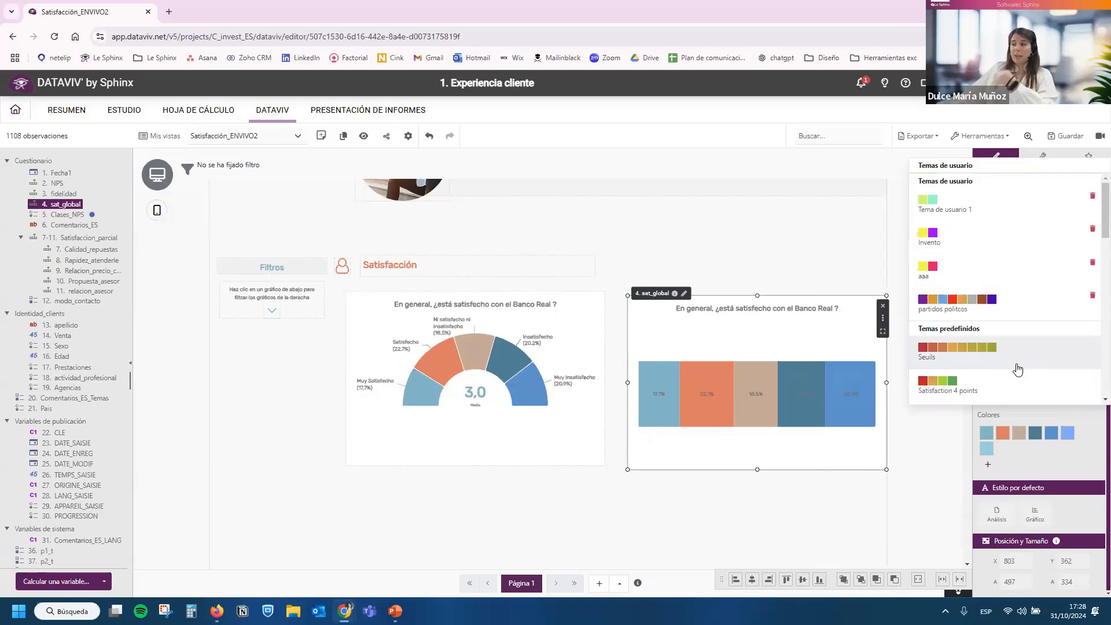
scroll(1018, 369, down, 2)
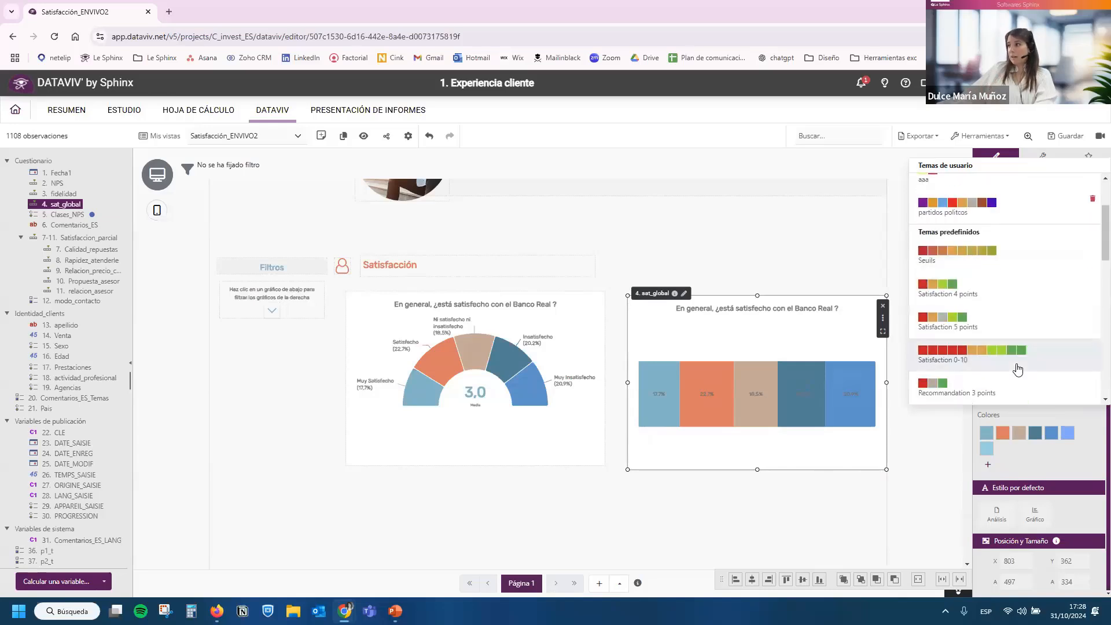
click(987, 329)
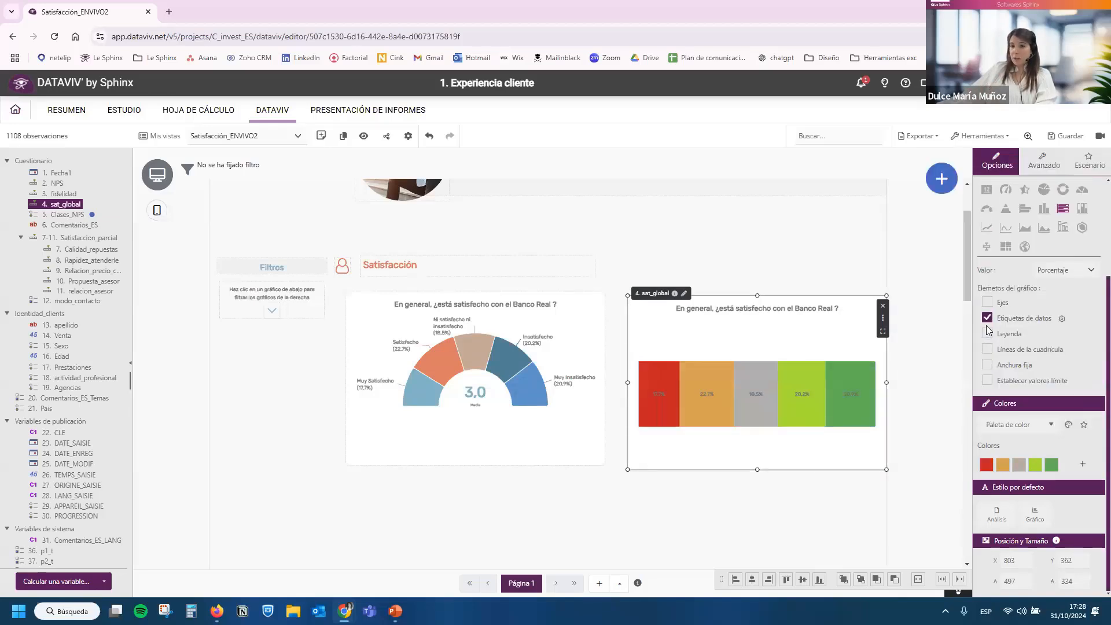
Show a legend centred below the stacked bar and widen the chart to about 533 beside the semicircle chart.
click(1013, 334)
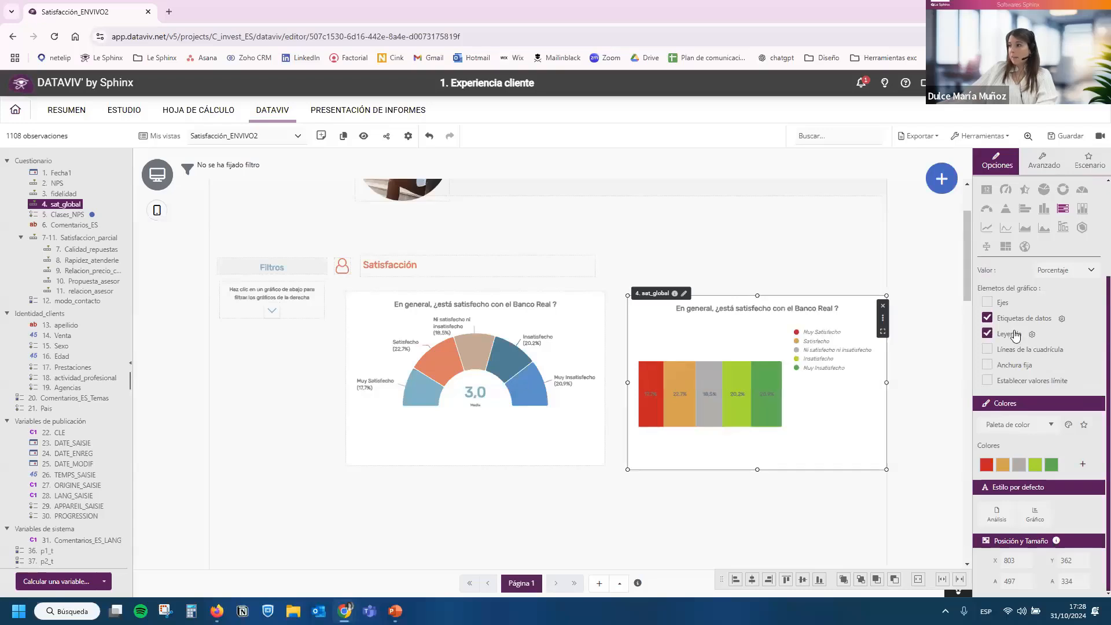
click(1032, 334)
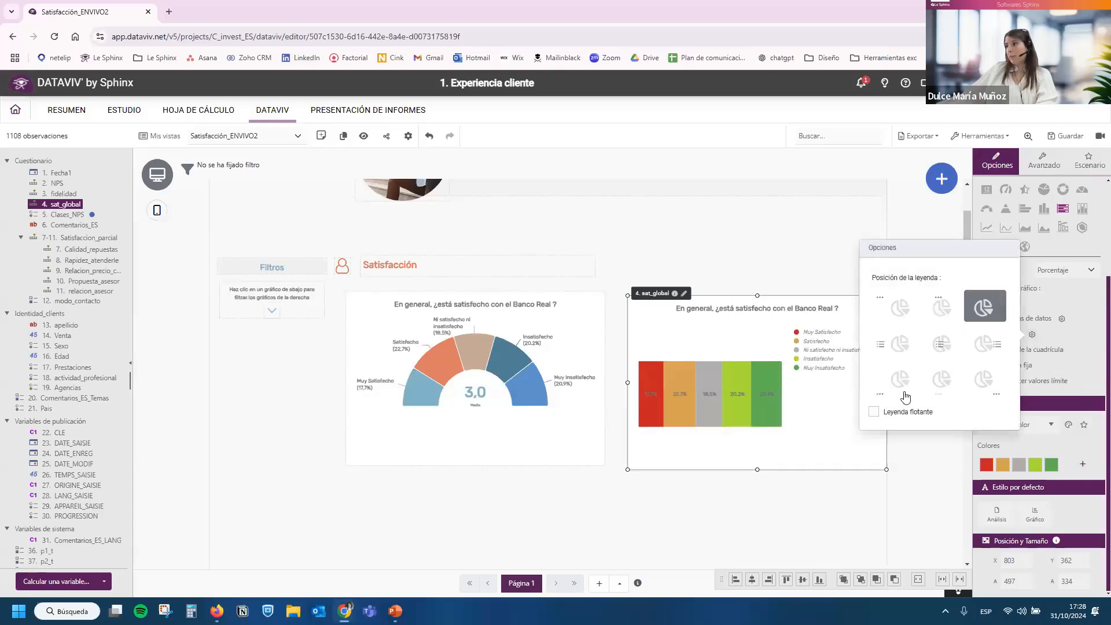
click(942, 379)
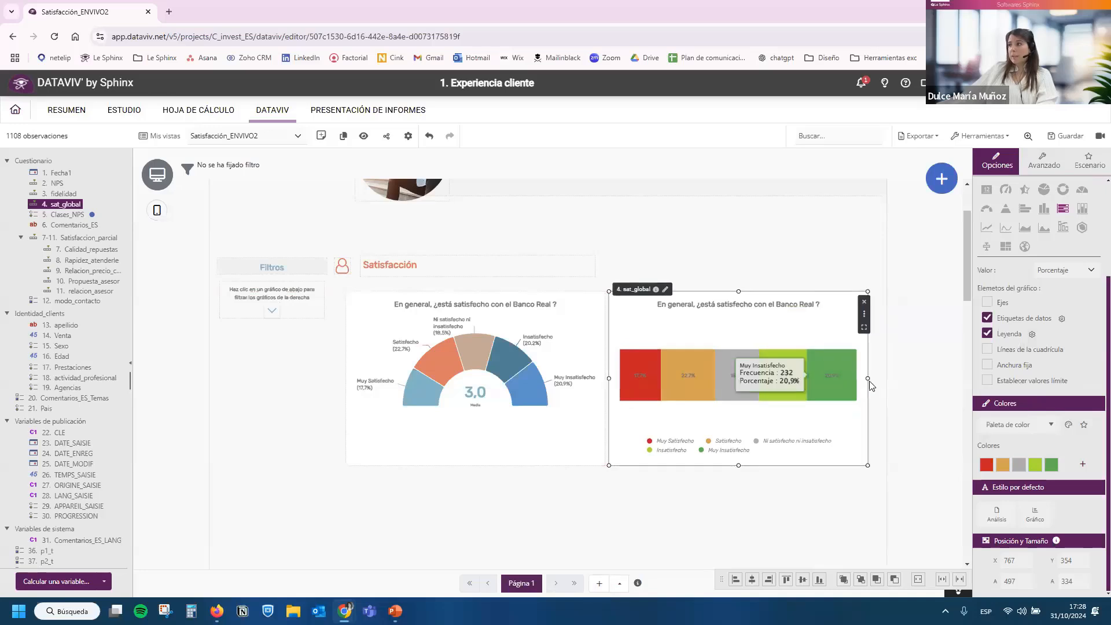
drag(868, 379, 886, 379)
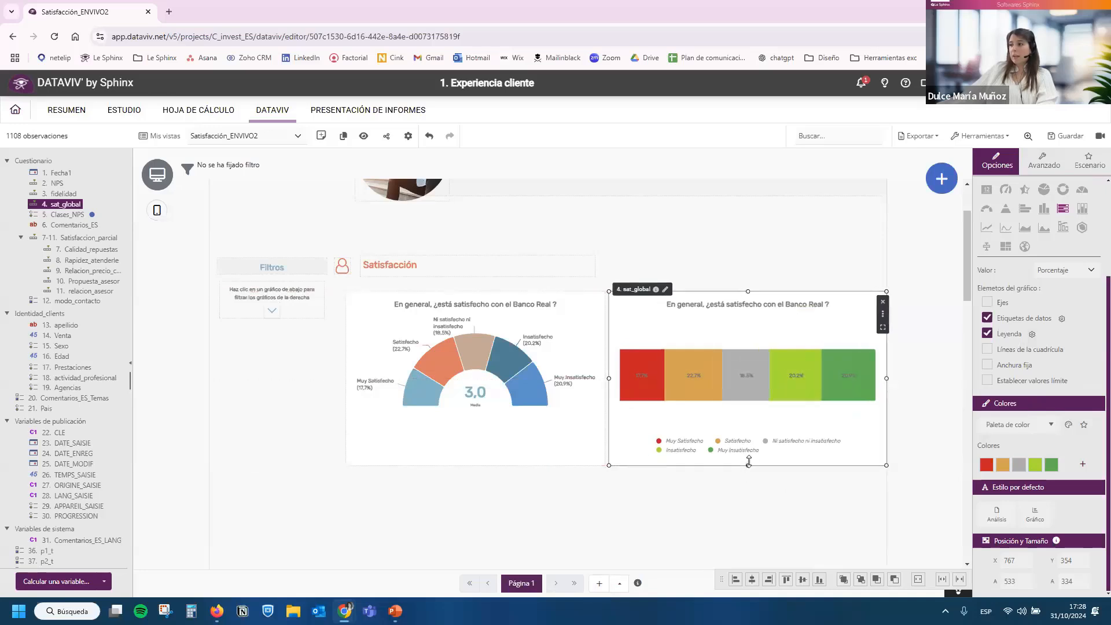
drag(749, 462, 749, 466)
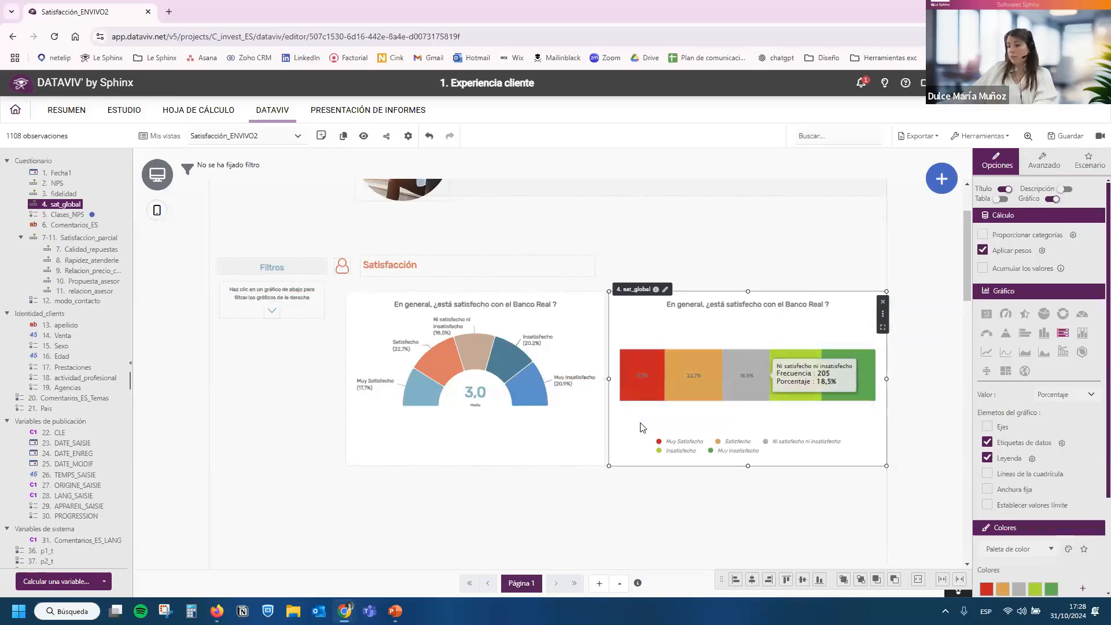
Duplicate the stacked bar chart and place the copy directly below the semicircle chart, above the NPS heading.
key(ctrl+c)
key(ctrl+v)
scroll(663, 282, down, 3)
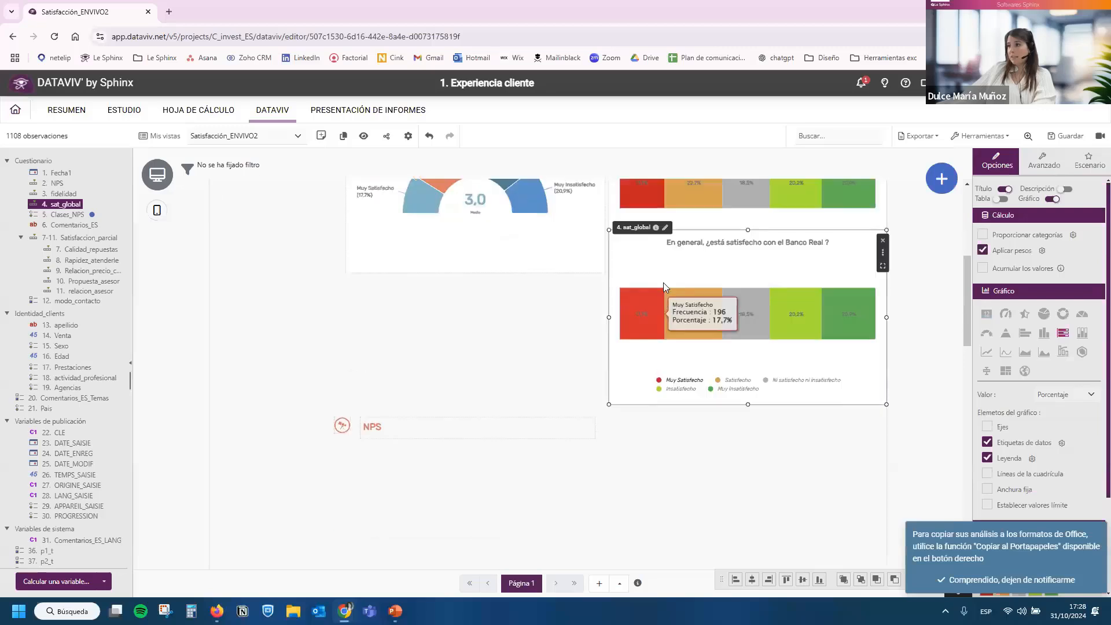
drag(663, 283, 454, 290)
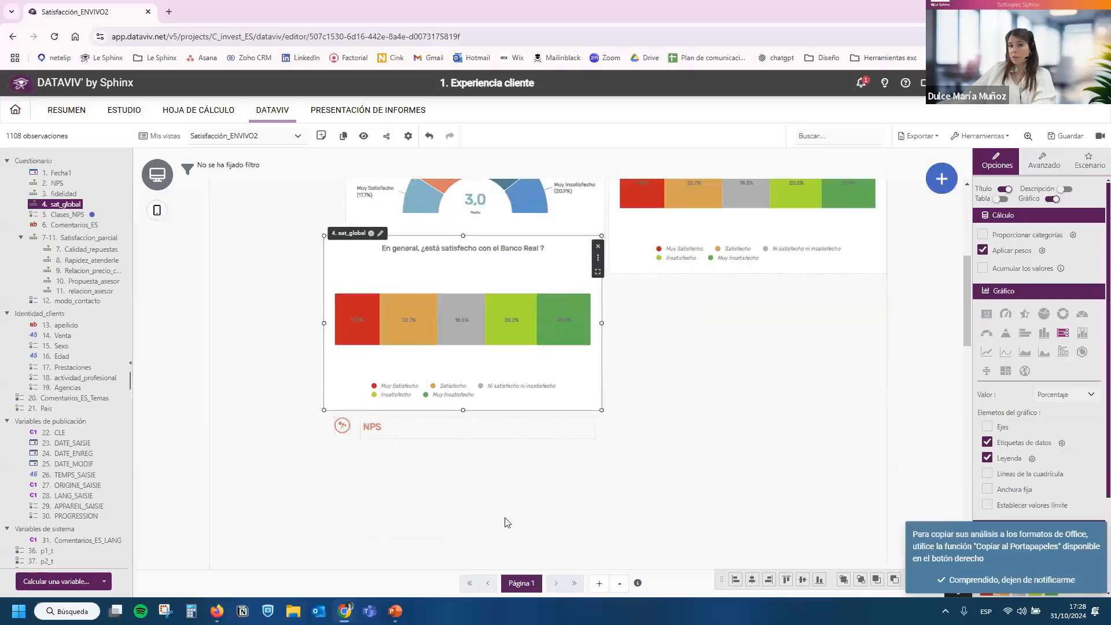
scroll(520, 474, up, 2)
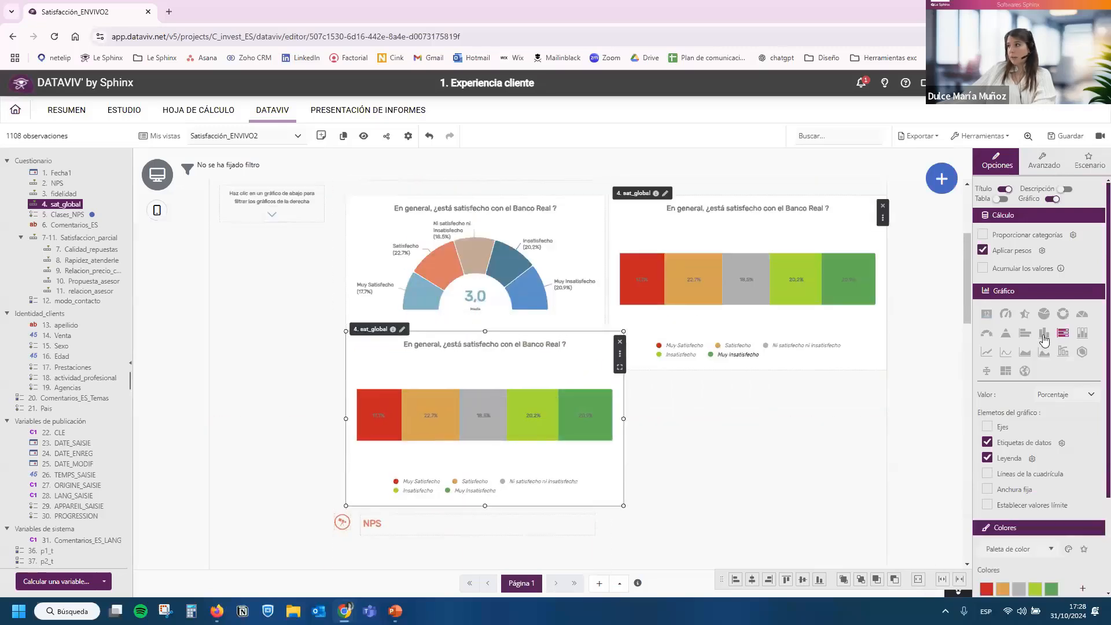
Change the lower sat_global copy to a pie chart and enable its Proporcionar categorías option.
click(1045, 316)
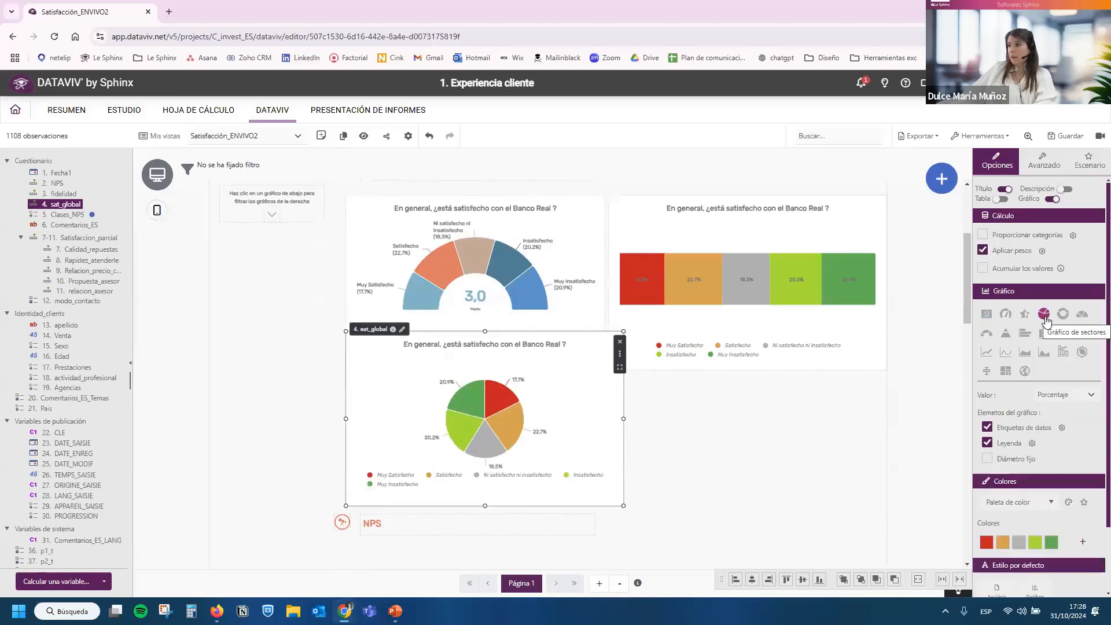
mouse_move(498, 409)
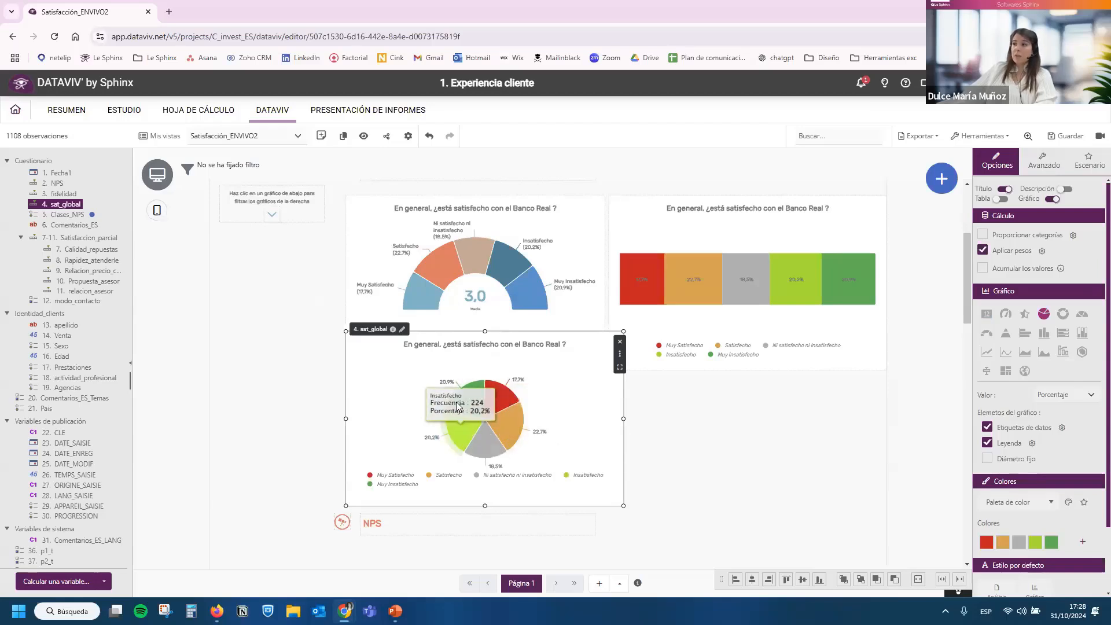
mouse_move(464, 390)
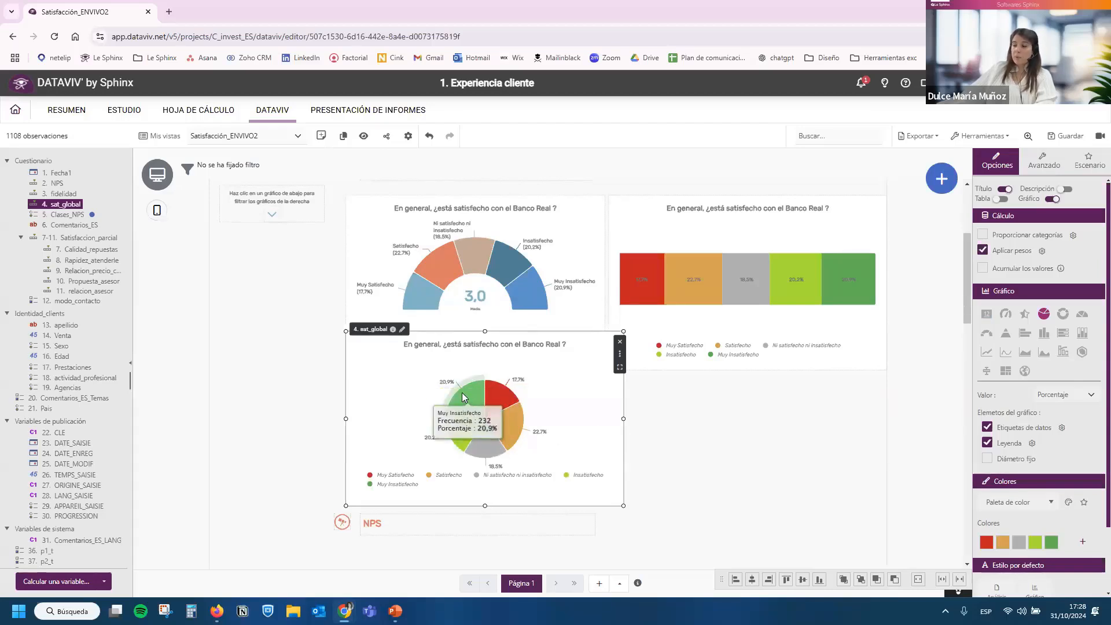
mouse_move(457, 429)
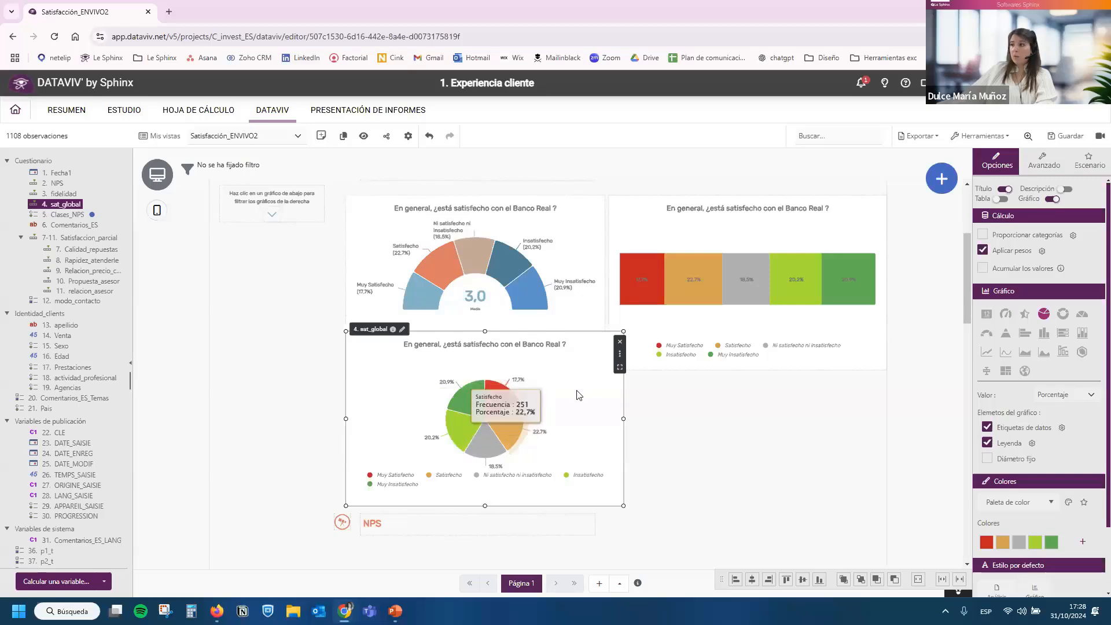
click(1052, 239)
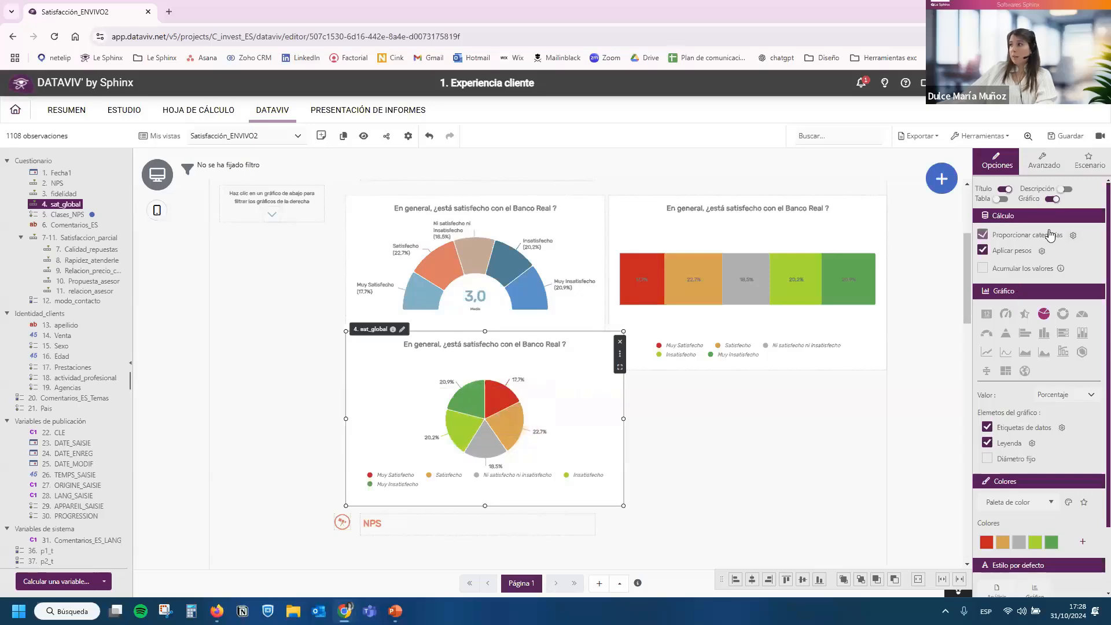
Add Satisfecho and Insatisfecho categories to the pie chart's answer grouping and put Muy Satisfecho and Satisfecho under Satisfecho.
click(1073, 235)
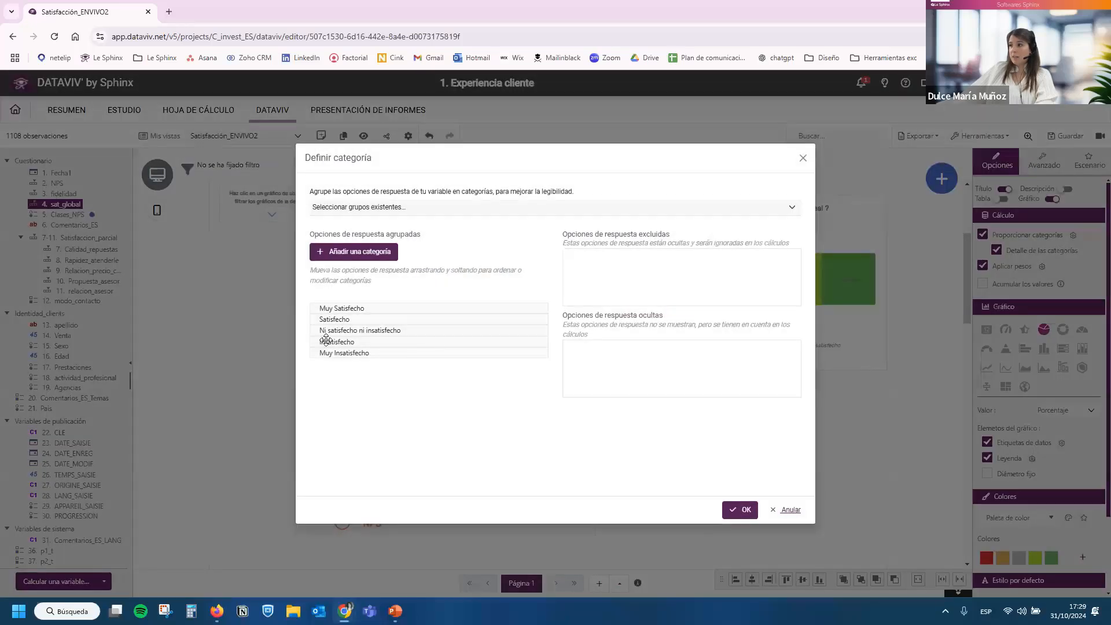
click(364, 253)
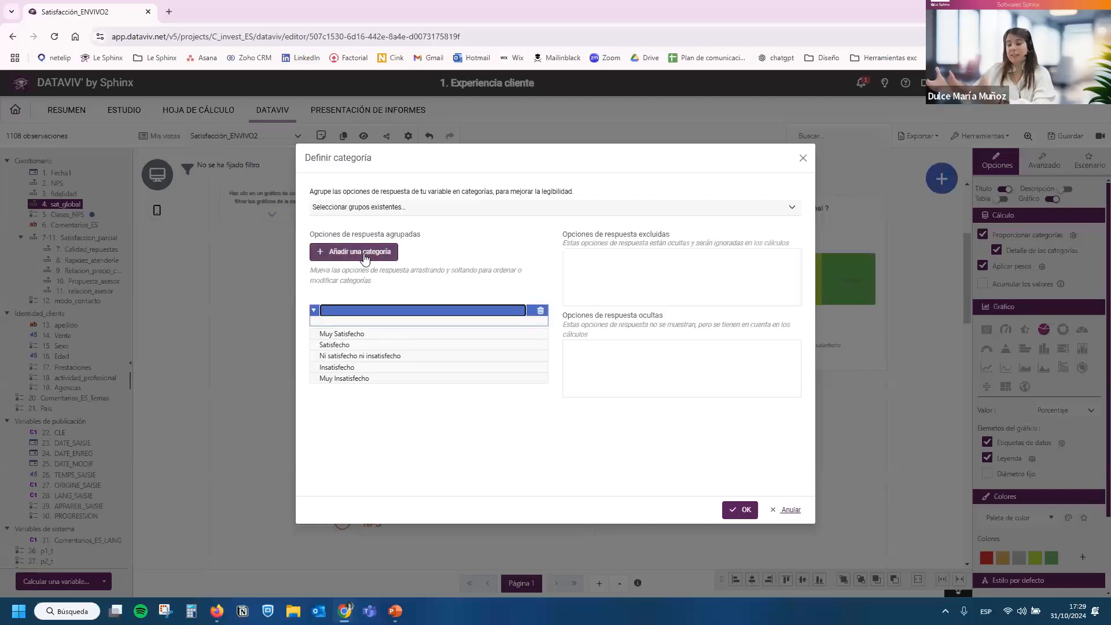
text(Satisfecho)
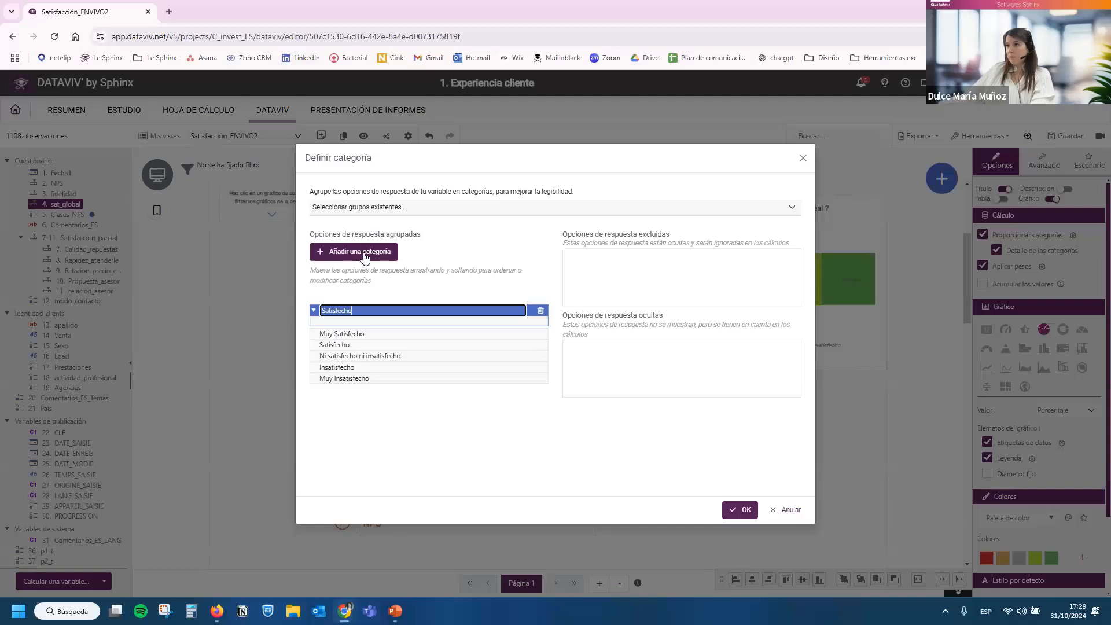
click(365, 253)
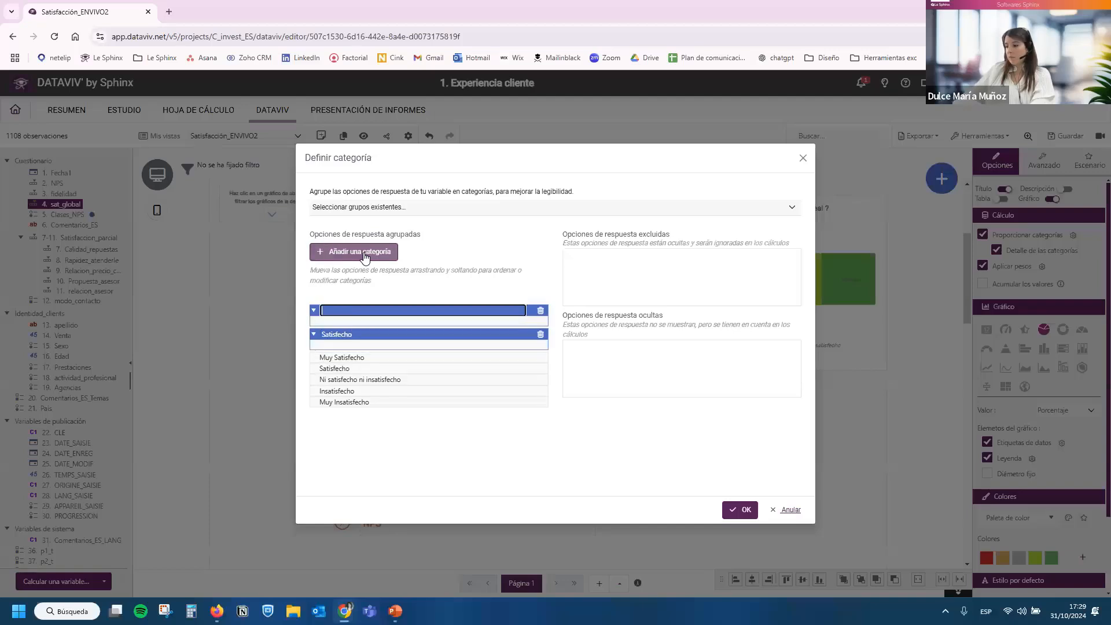
text(Insa)
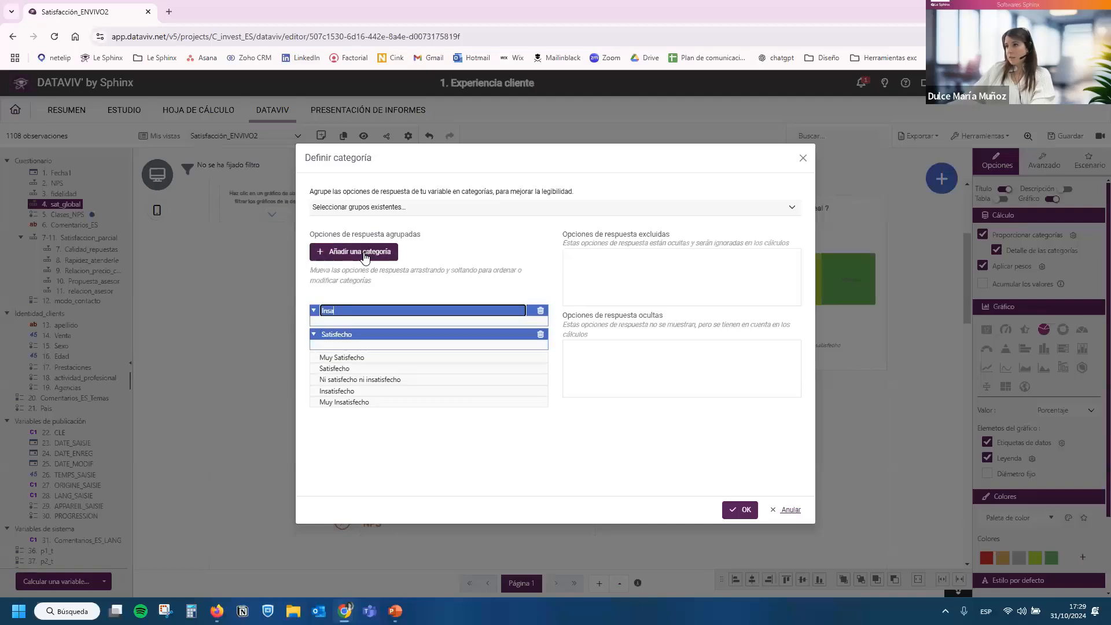
text(tisfecho)
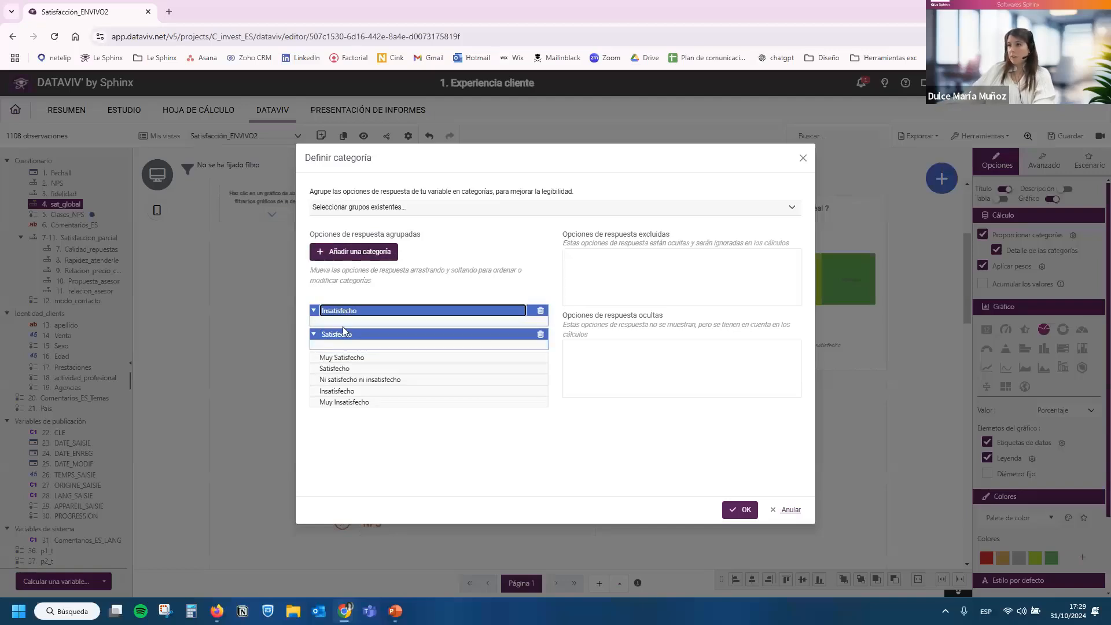
drag(334, 359, 347, 321)
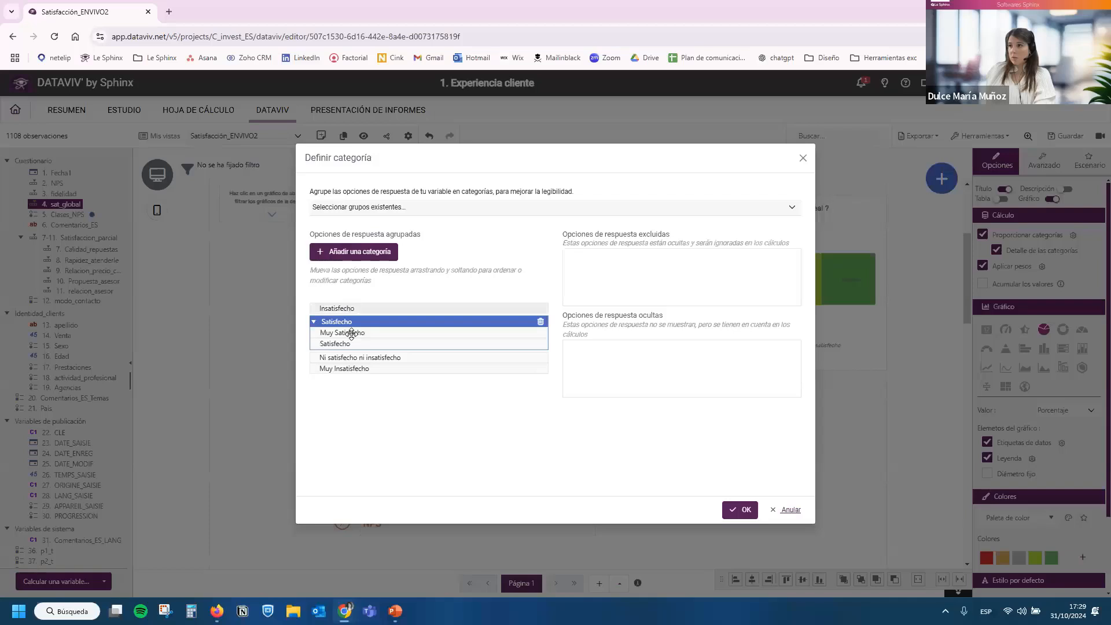
Try to add an Insatisfecho category again and move the Insatisfecho answer into it.
click(357, 252)
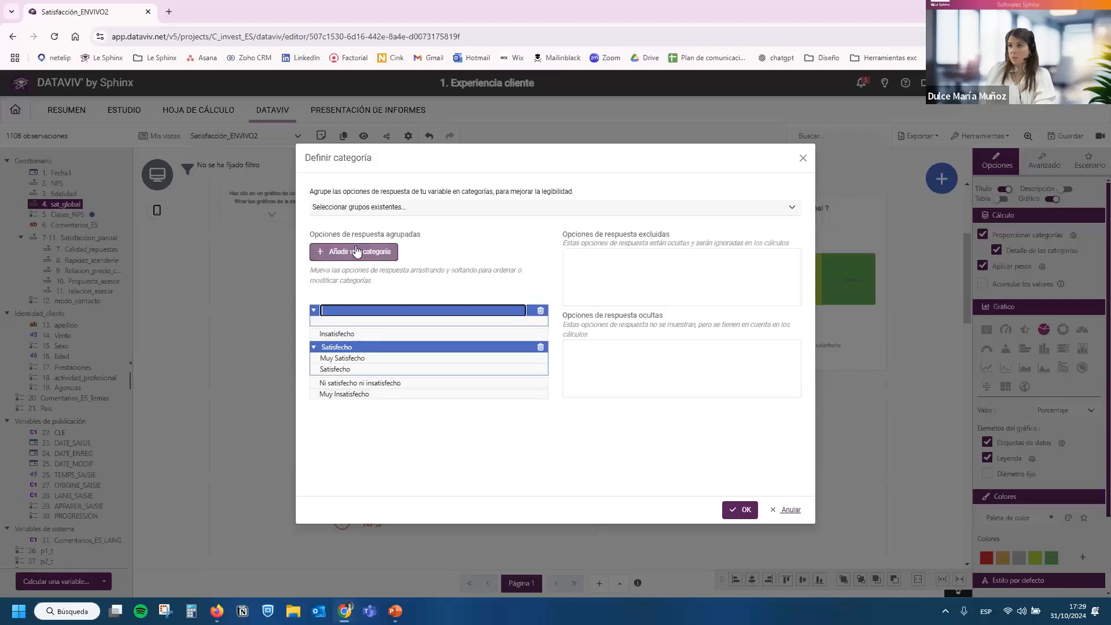
text(Insatisfe)
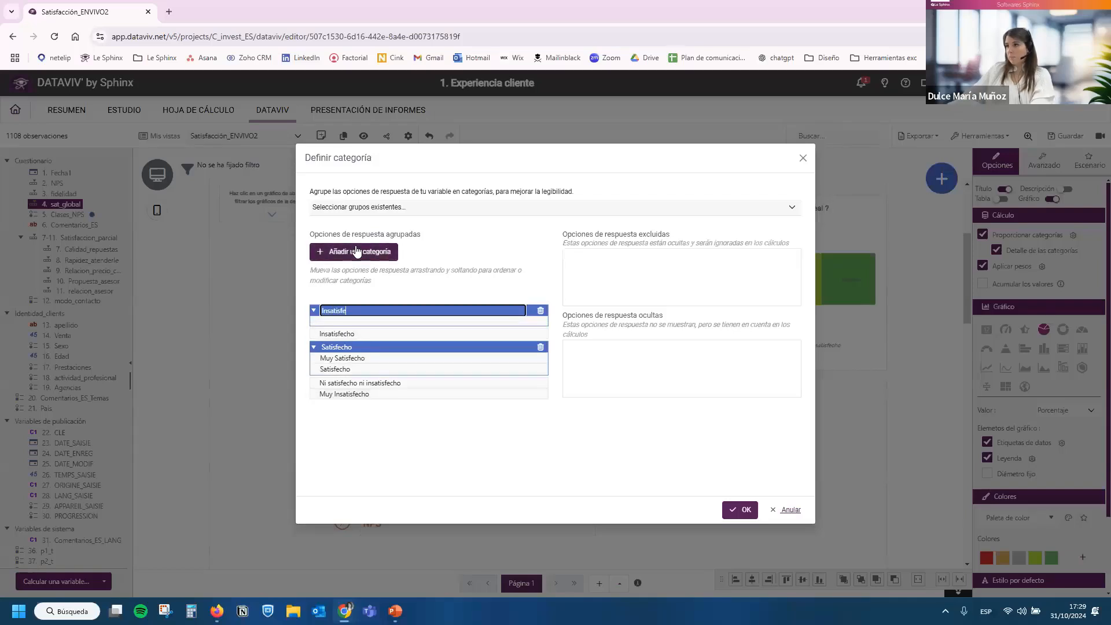
text(cho)
drag(341, 333, 344, 324)
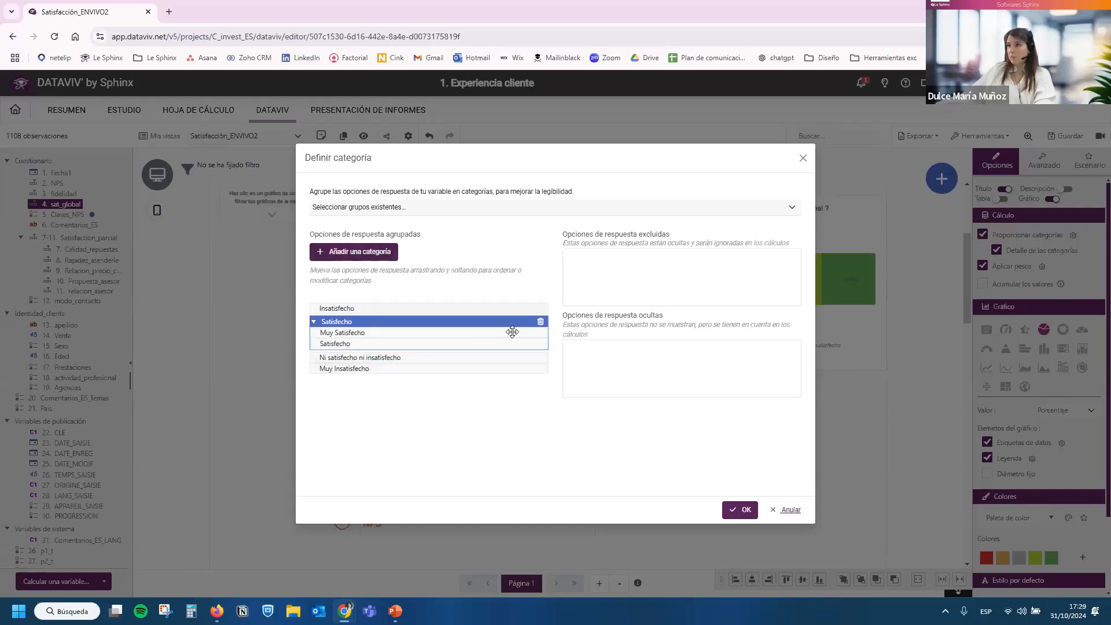
Try to place a new Insatisfecho category last in the list, move the Insatisfecho answer into it, and accept the grouping.
drag(510, 324, 362, 253)
click(361, 254)
text(Insatis)
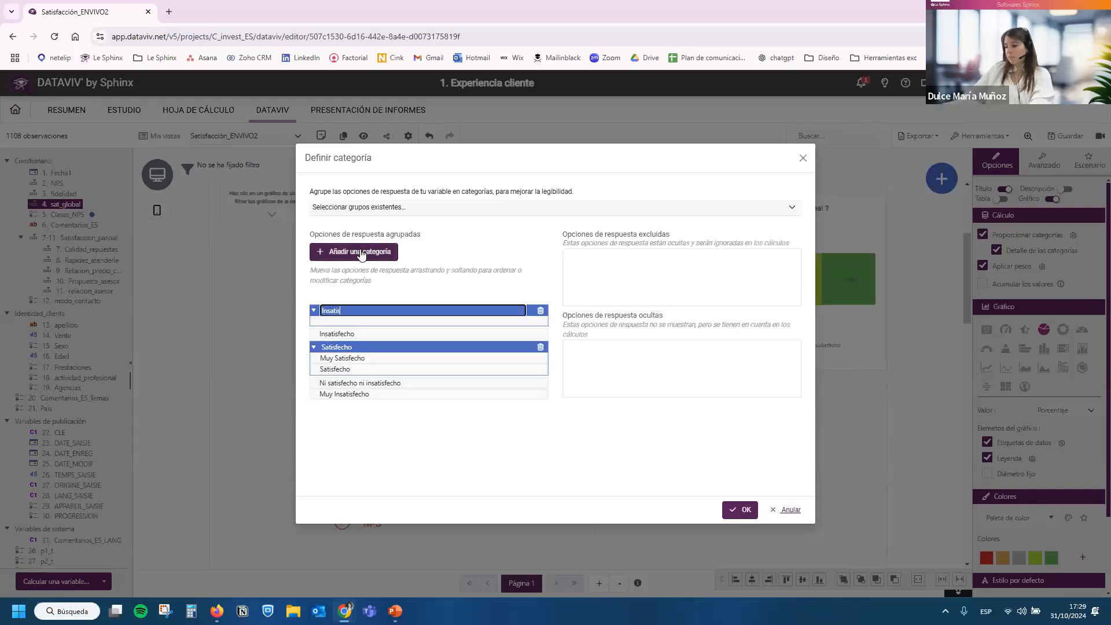
text(feh)
text(cho)
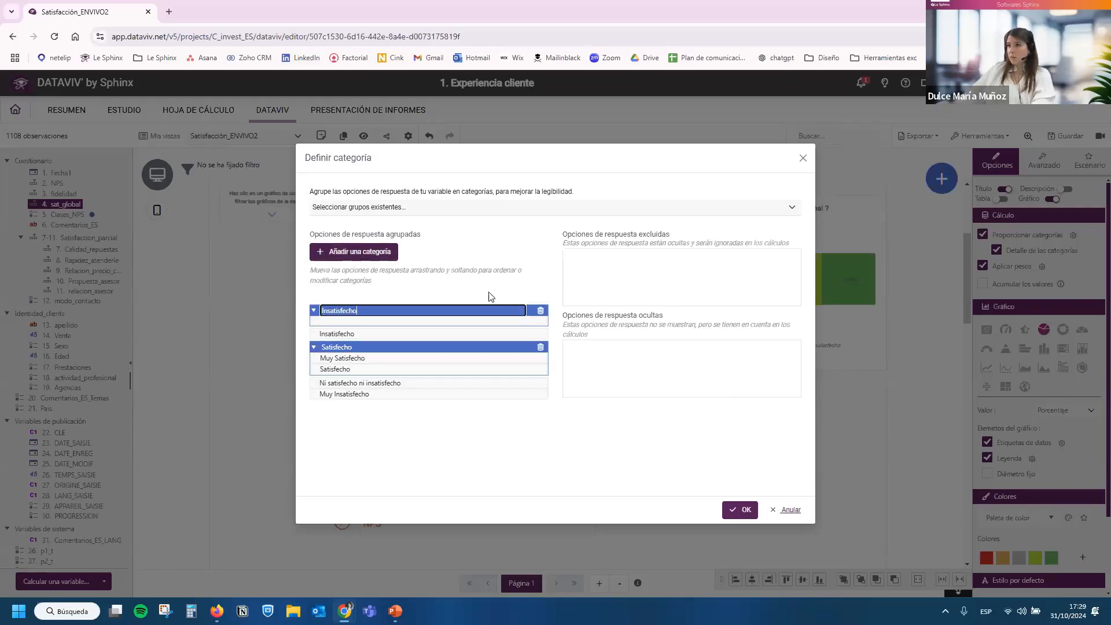
drag(530, 306, 486, 412)
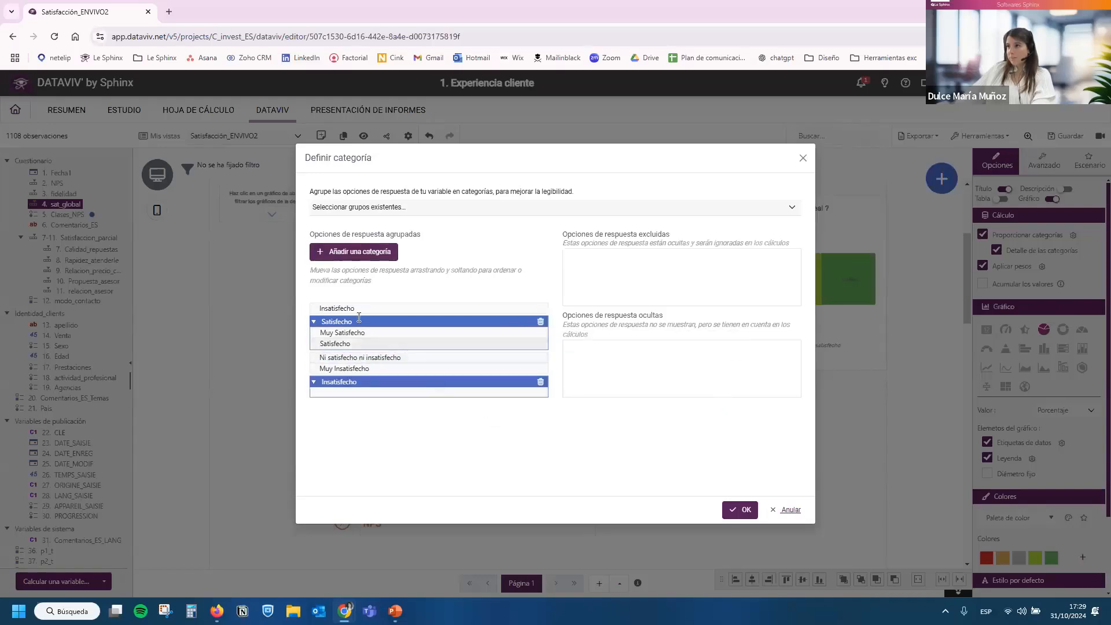
drag(362, 308, 359, 381)
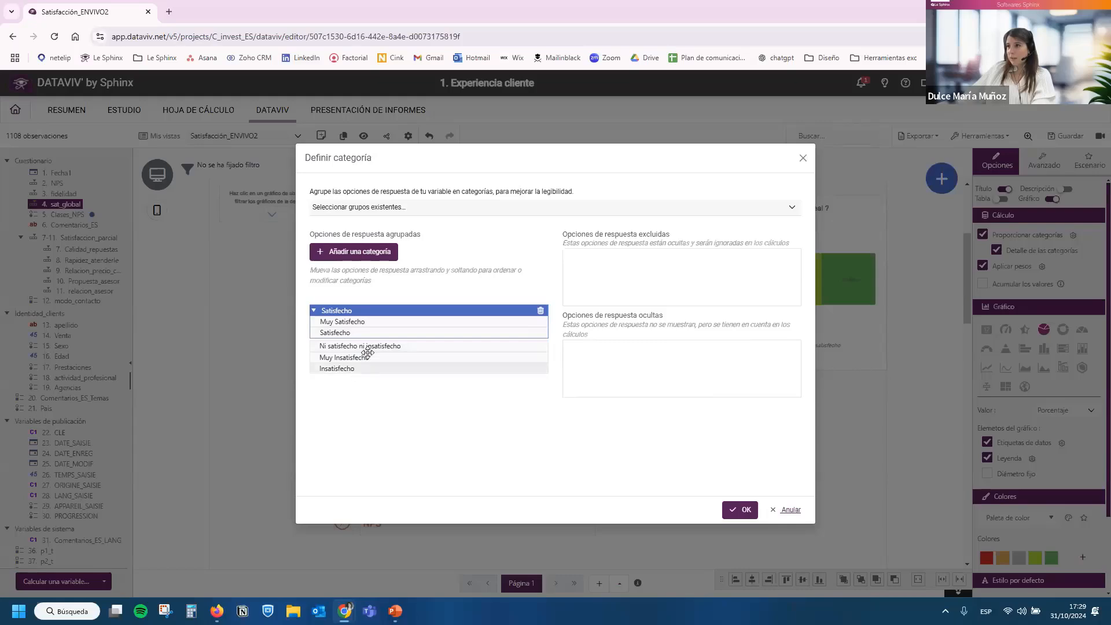
click(740, 510)
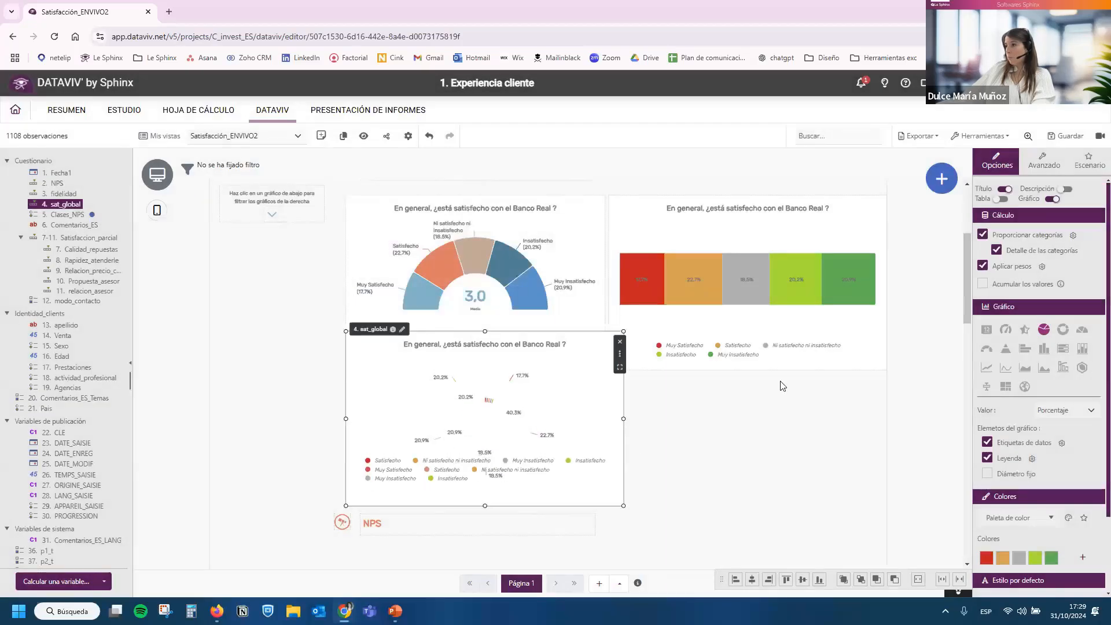
Group Insatisfecho and Muy Insatisfecho under a new Insatisfecho category, place it after Ni satisfecho ni insatisfecho, and apply the grouping.
click(1073, 234)
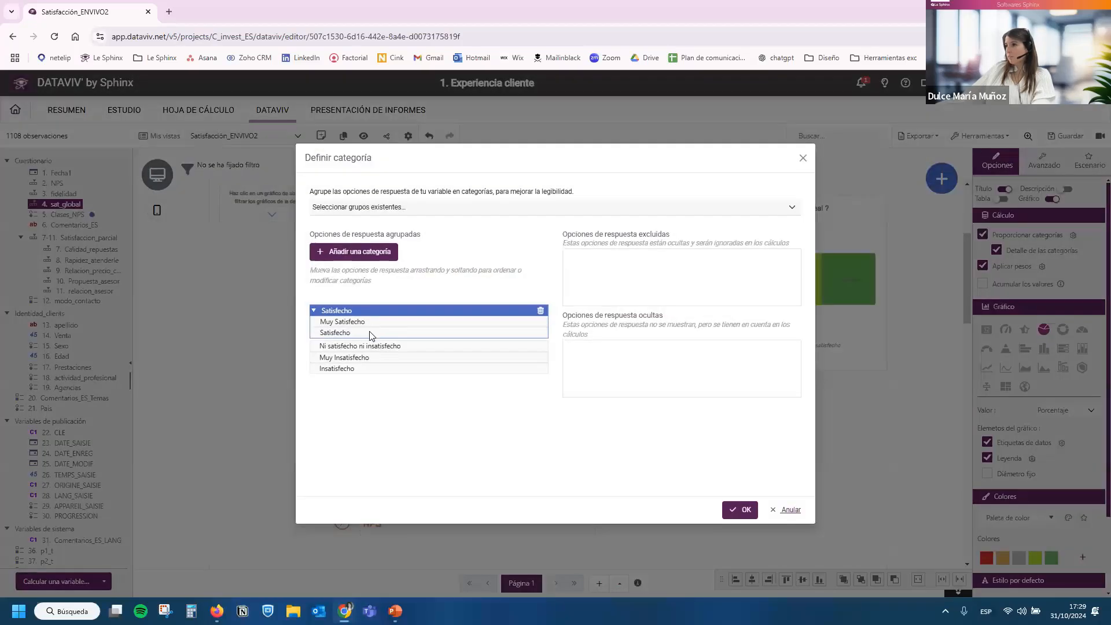
click(366, 252)
text(Insatisfecho)
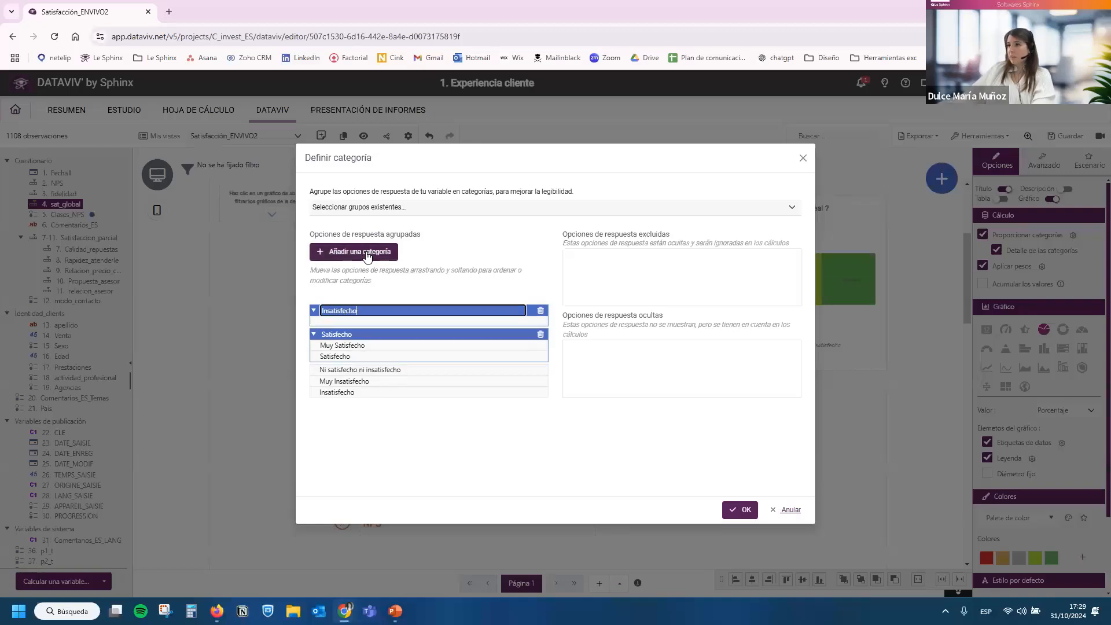
drag(356, 381, 355, 319)
drag(355, 392, 354, 321)
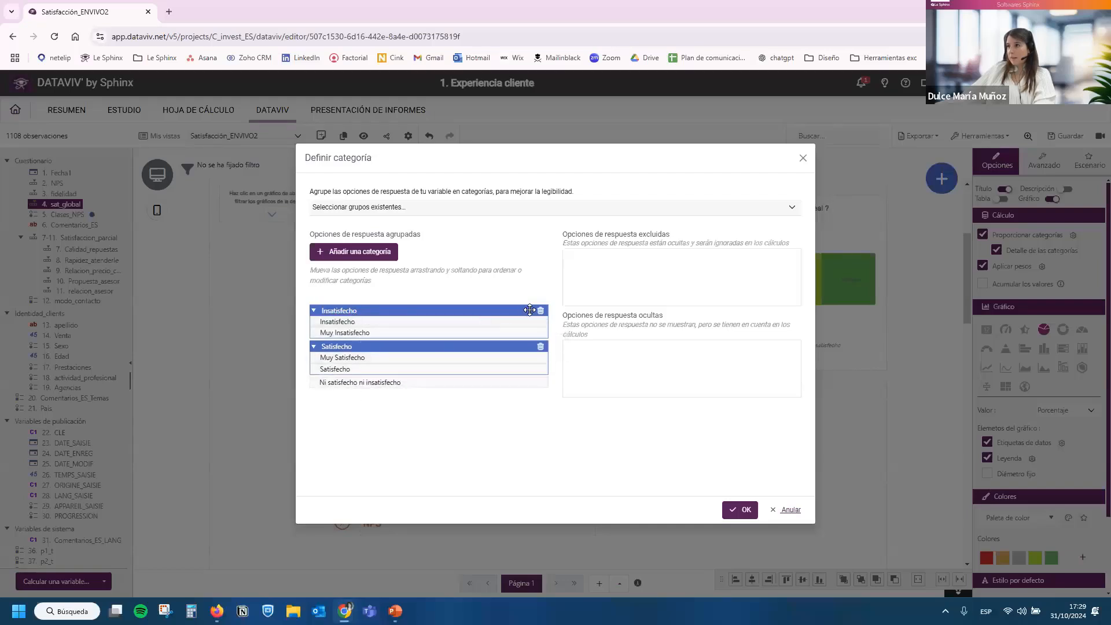
drag(511, 310, 388, 346)
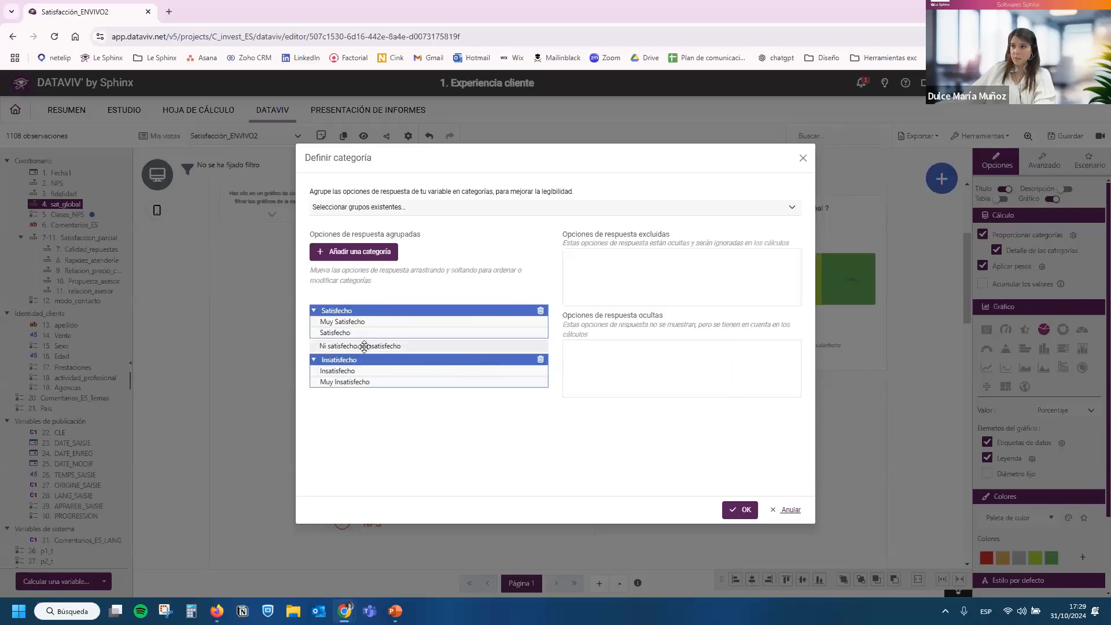
click(745, 510)
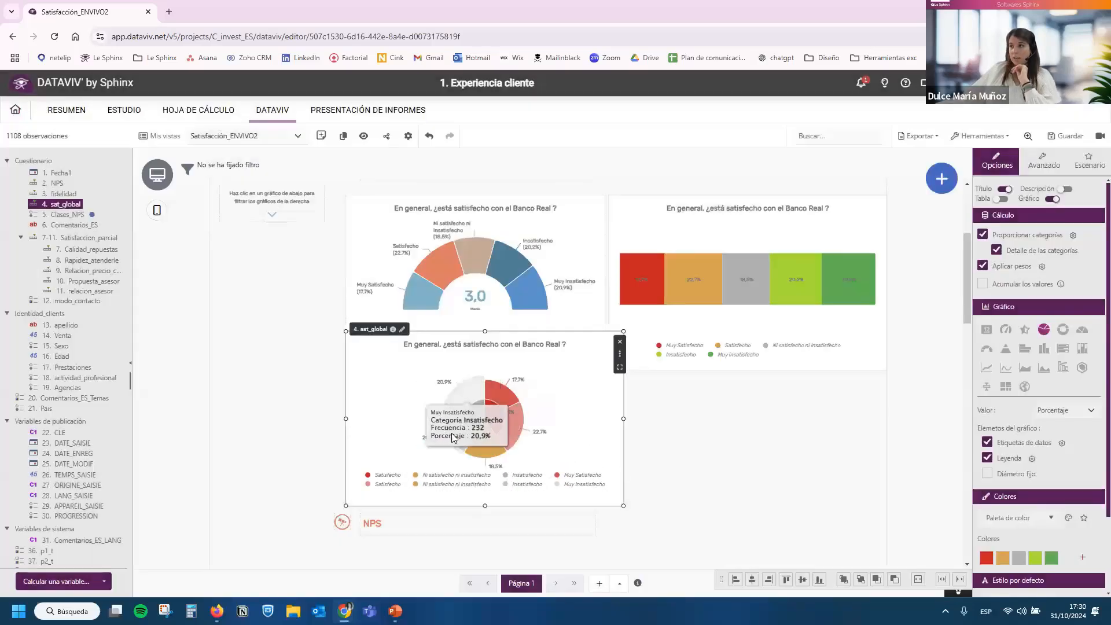
Disable Detalle de las categorías for the pie chart and reduce its palette to green, grey and red in that order.
click(1020, 253)
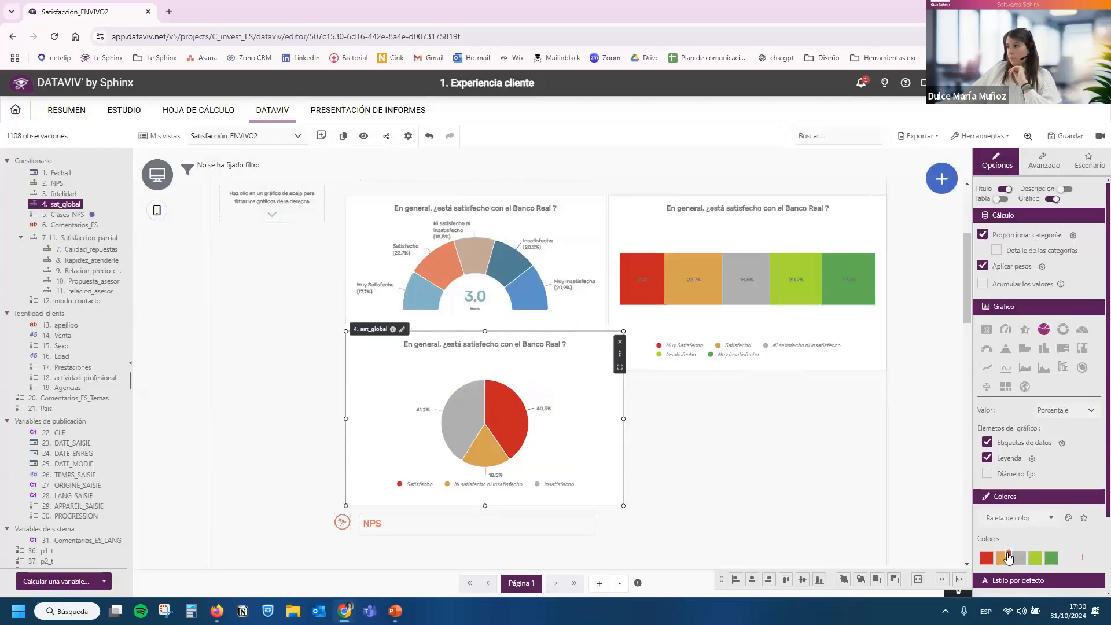
click(1025, 559)
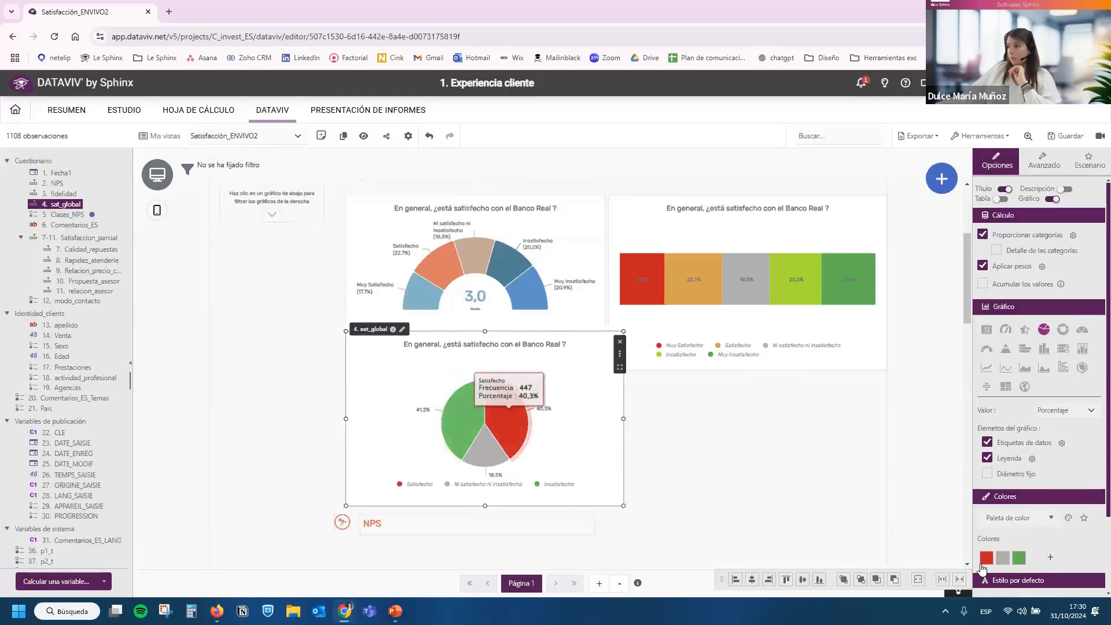
drag(1027, 560, 981, 557)
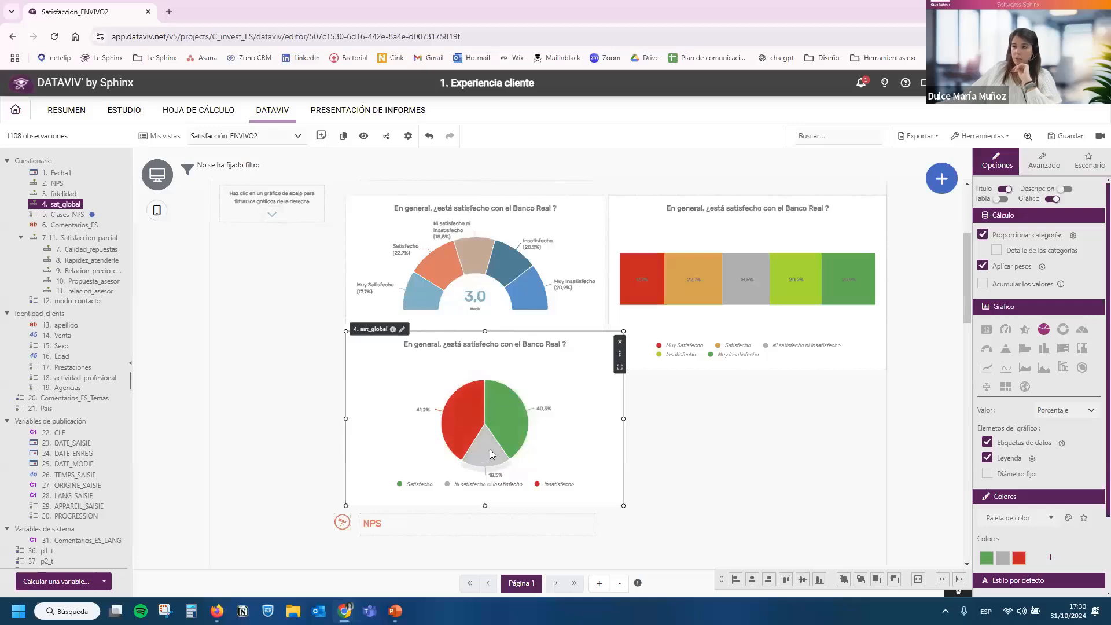
Shrink the grouped pie chart and fit it directly below the semicircle chart, above the NPS heading.
mouse_move(476, 447)
drag(601, 338, 583, 392)
drag(546, 427, 553, 403)
Duplicate the pie chart, place the copy beside it below the stacked bar, and change it to a single-number chart showing Media.
key(ctrl+c)
key(ctrl+v)
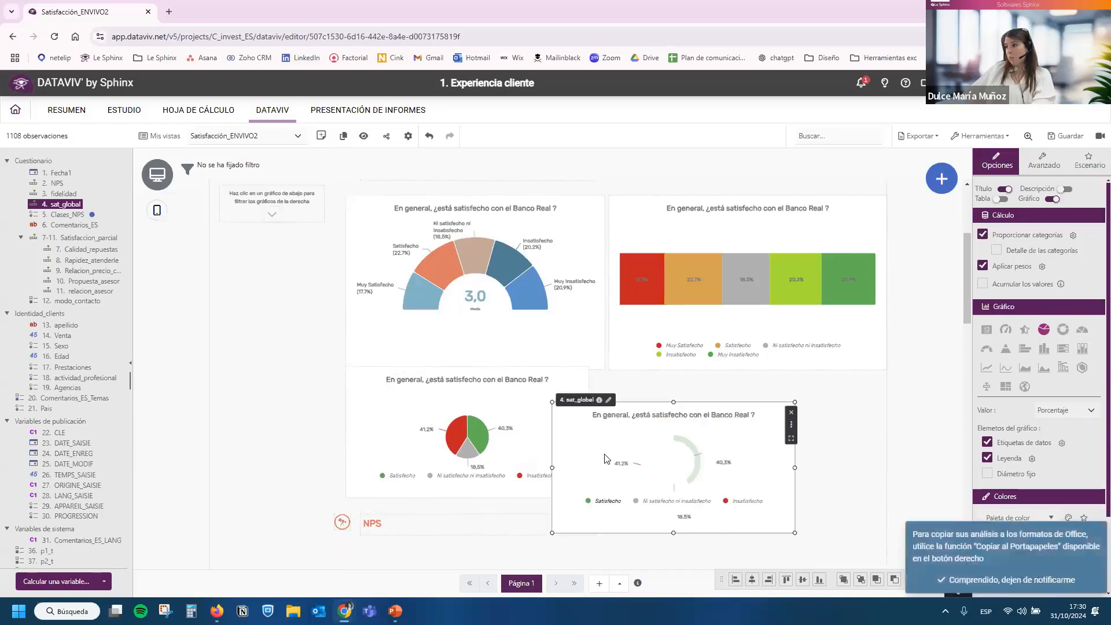
drag(585, 459, 629, 428)
click(987, 329)
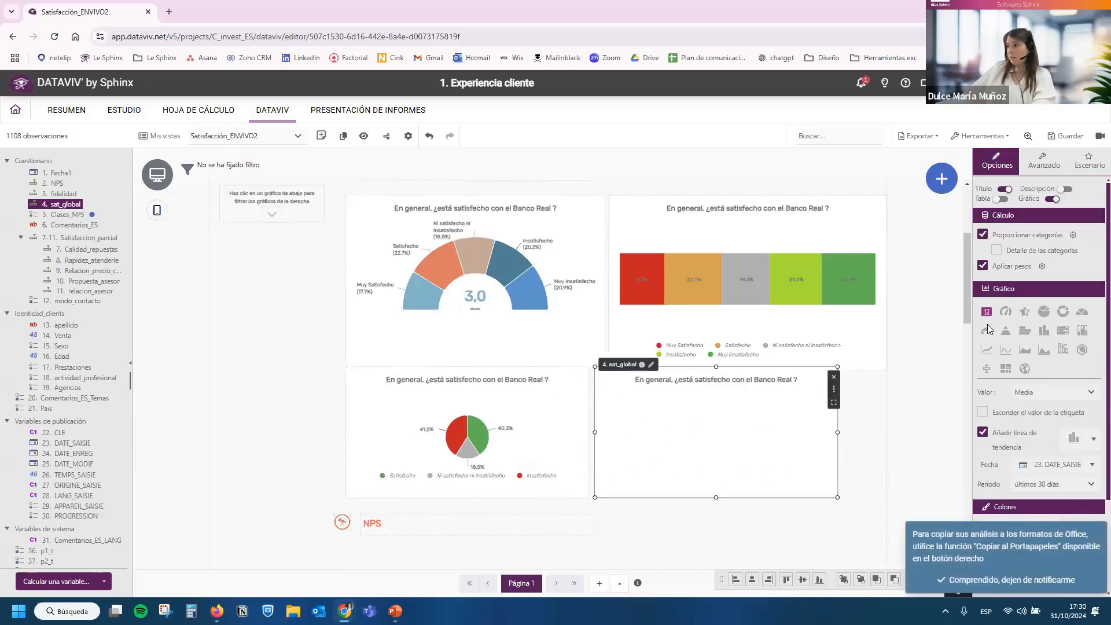
drag(807, 440, 798, 448)
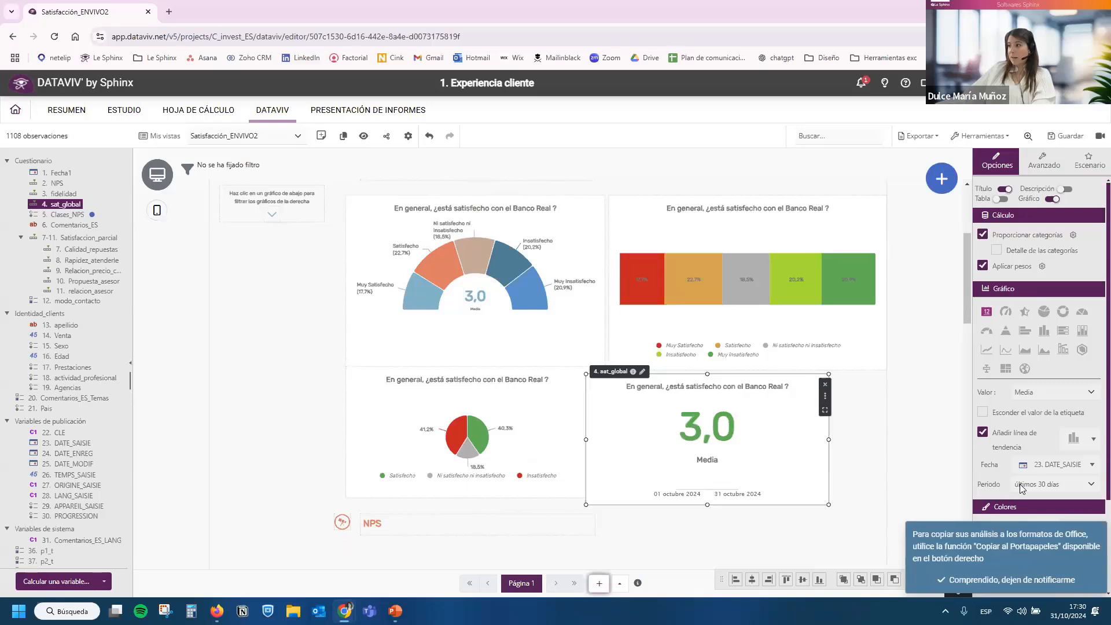
click(1030, 580)
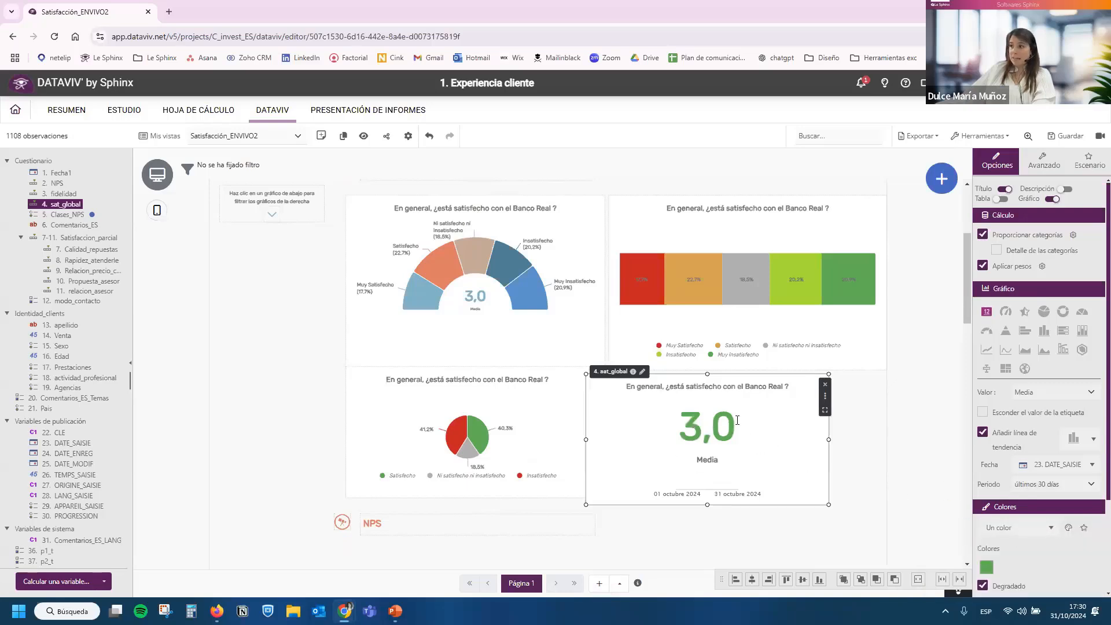
drag(800, 443, 803, 444)
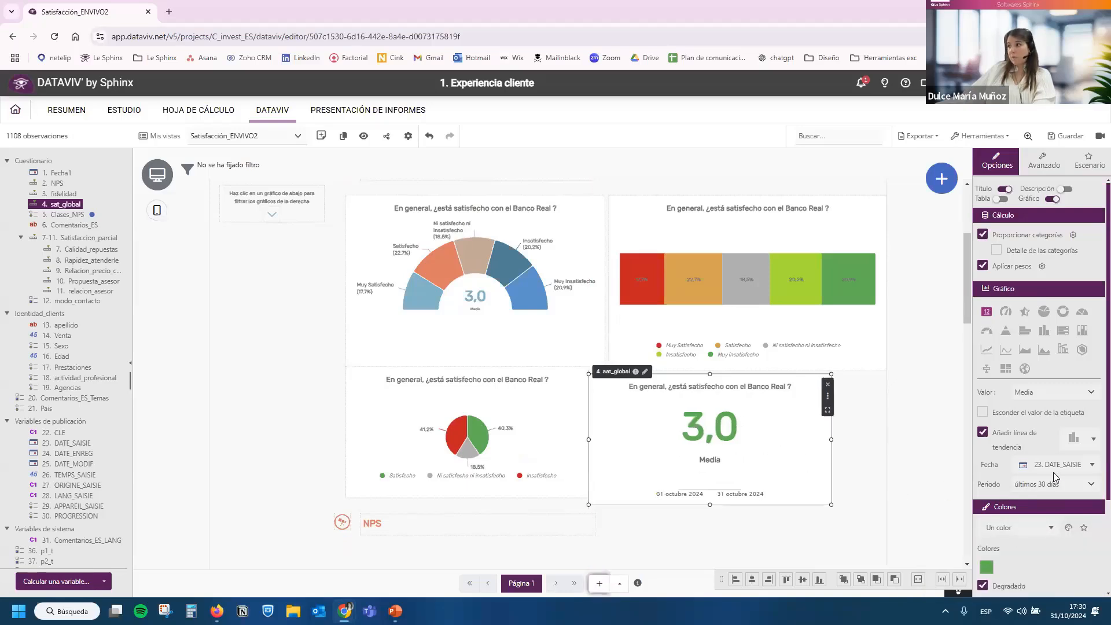
Turn off the trend line on the mean chart and set its colour mode to Conjuntos de colores dinámicos.
click(1019, 445)
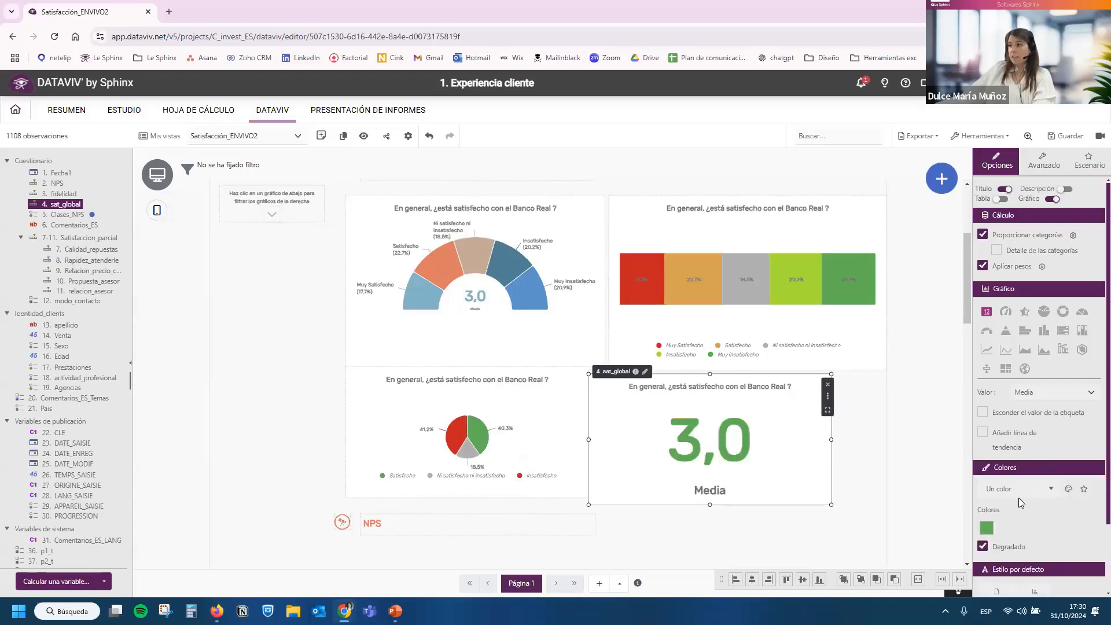
scroll(1019, 433, down, 2)
click(1019, 408)
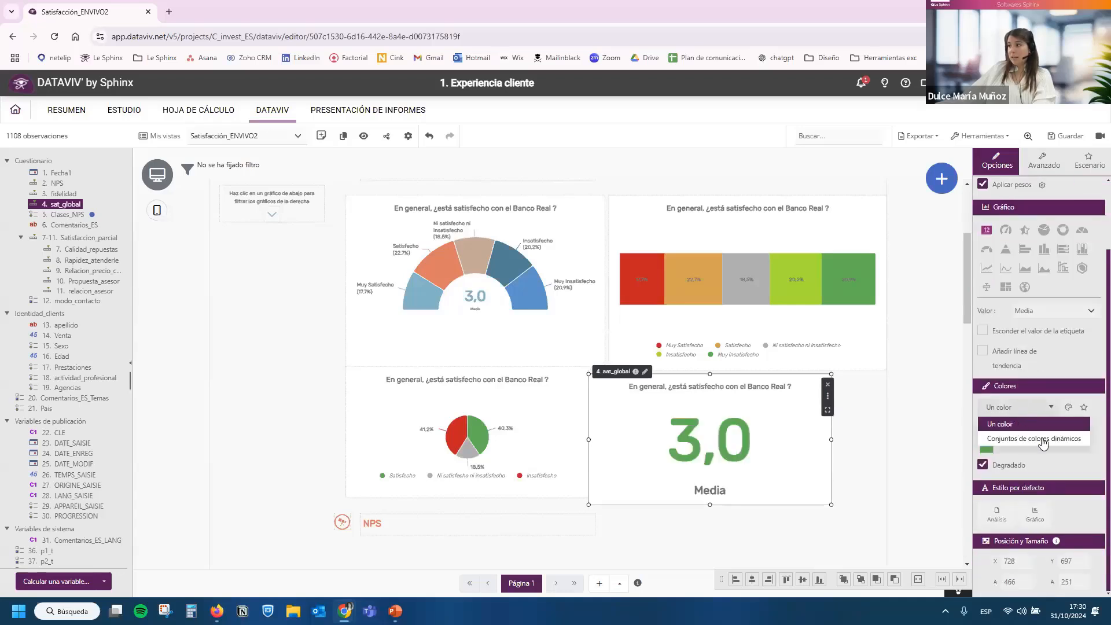
click(1034, 441)
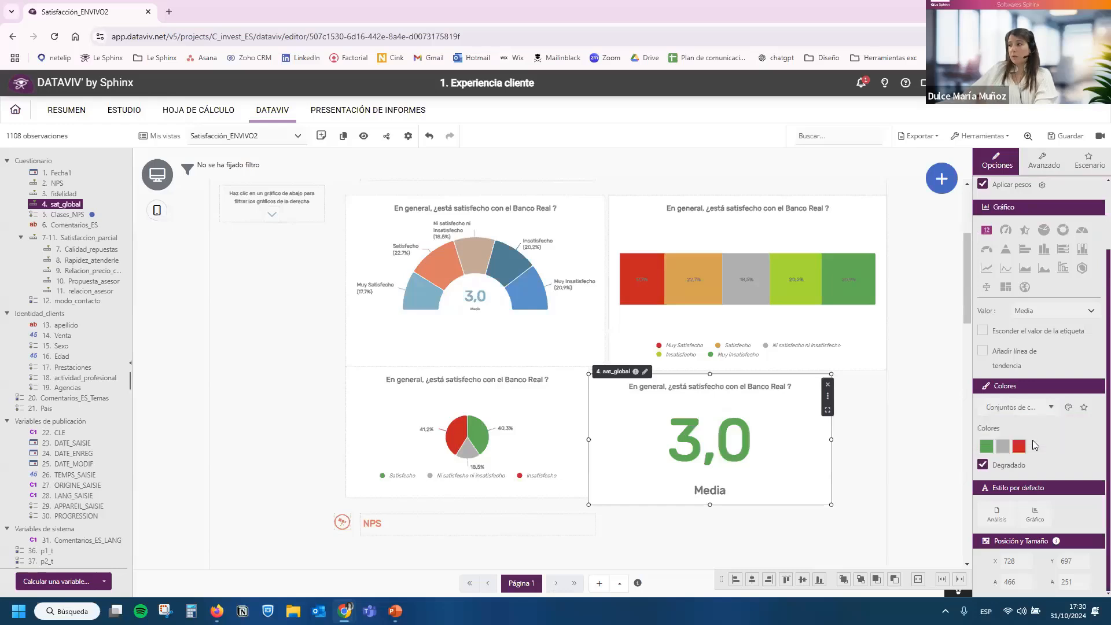
Open the mean chart's dynamic colour thresholds and resize the chart to about 459 by 233 beside the pie chart.
click(1047, 447)
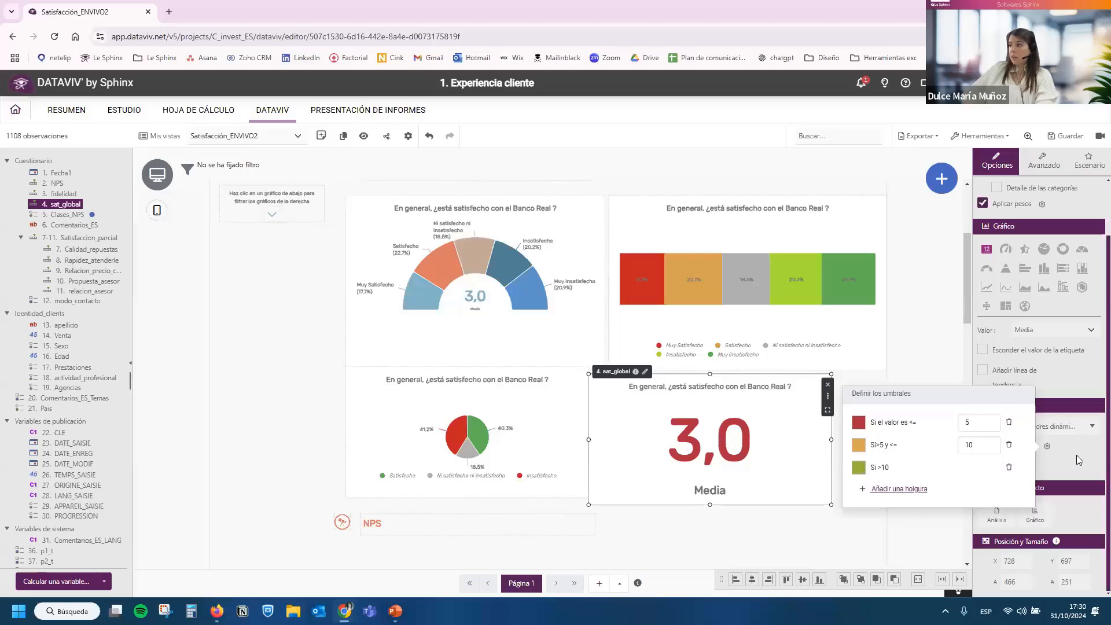
drag(976, 428, 966, 428)
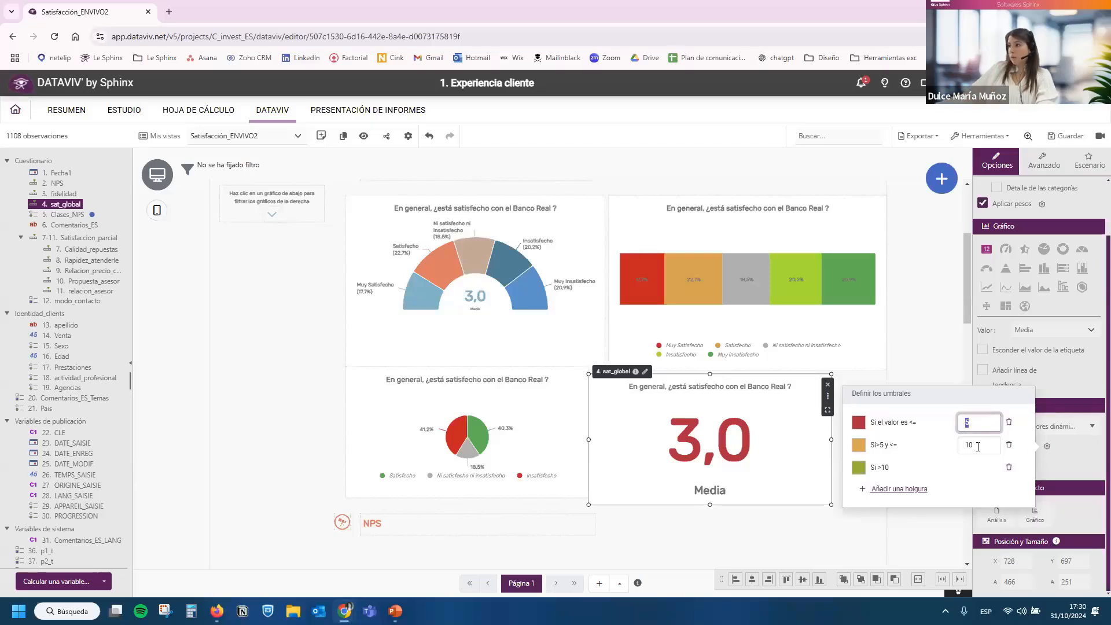
click(807, 473)
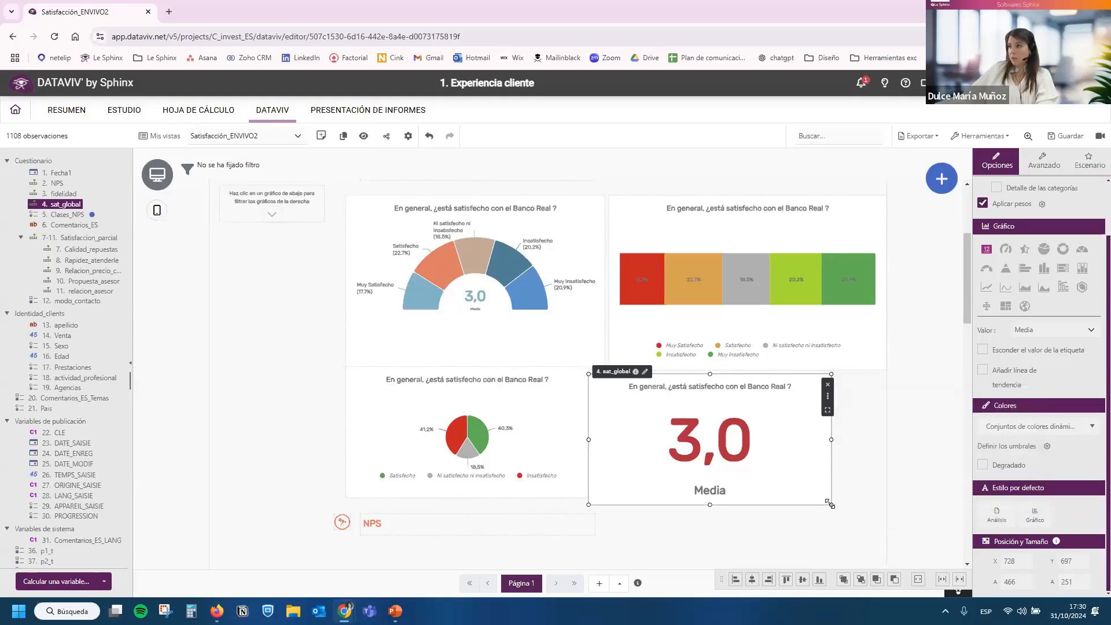
drag(790, 497, 828, 496)
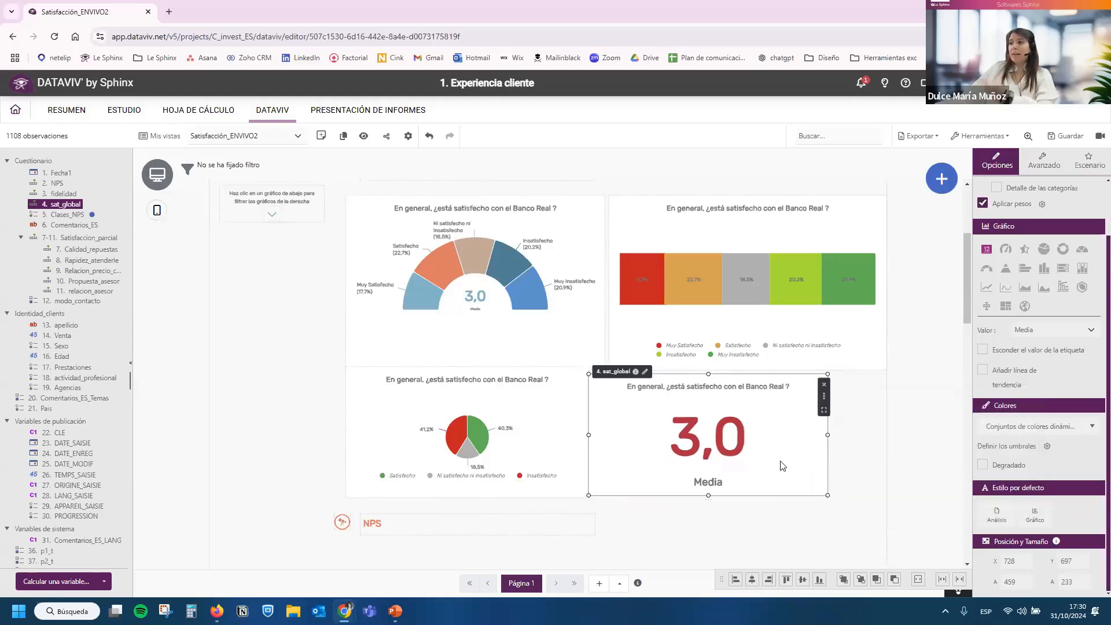
Change the single-number chart's value from the mean to Porcentaje de Satisfecho and fit it beside the pie chart at about 357 by 233.
drag(781, 461, 792, 466)
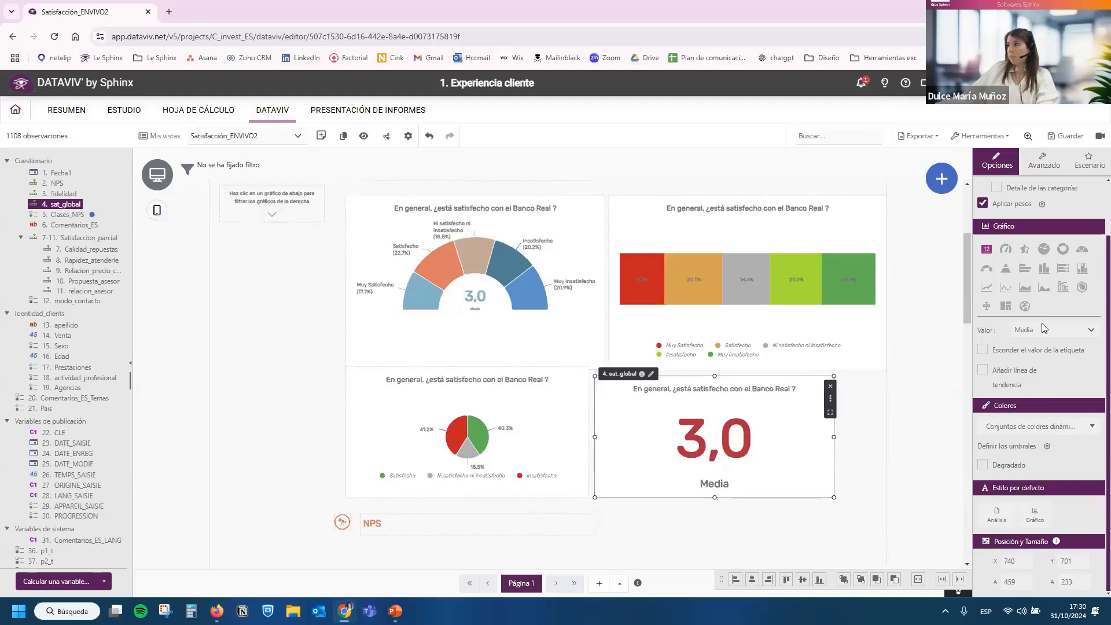
click(1056, 331)
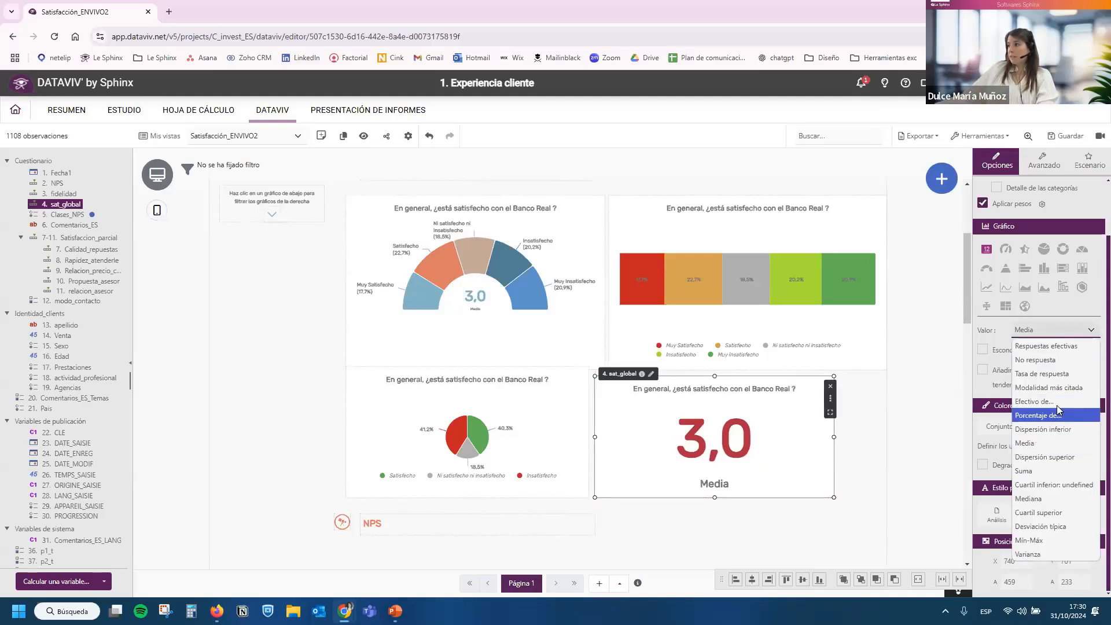
click(1052, 415)
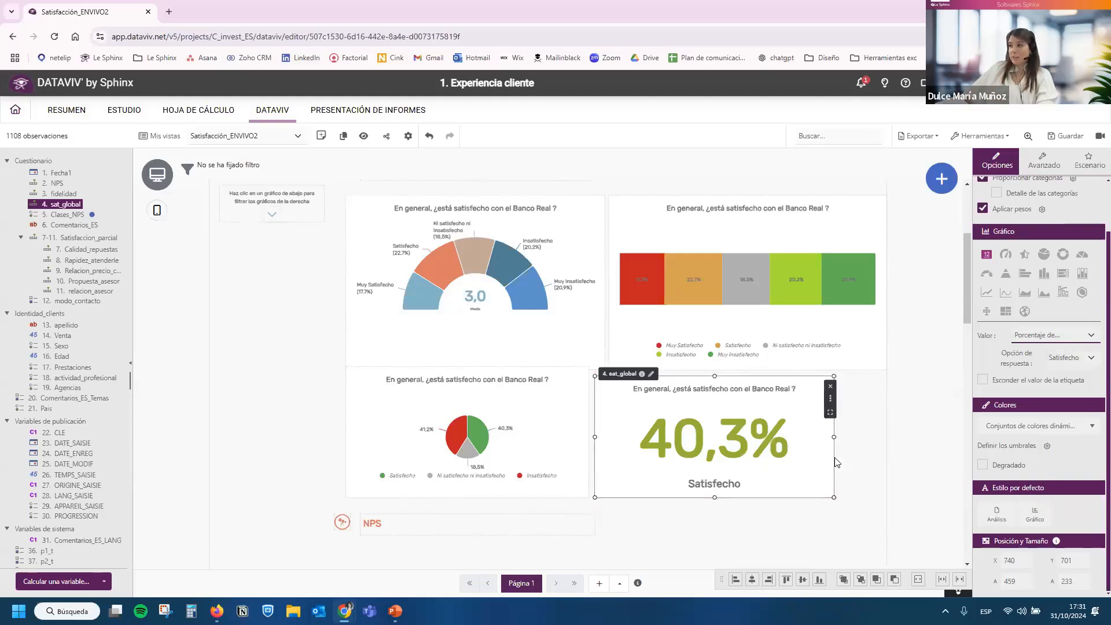
drag(637, 461, 681, 436)
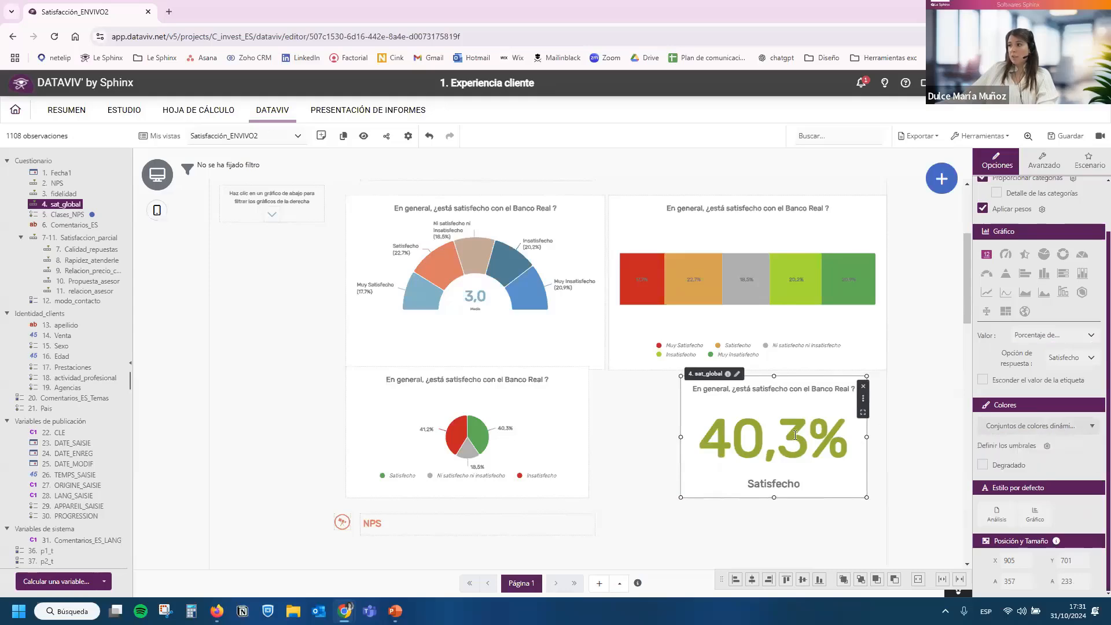
drag(816, 434, 766, 433)
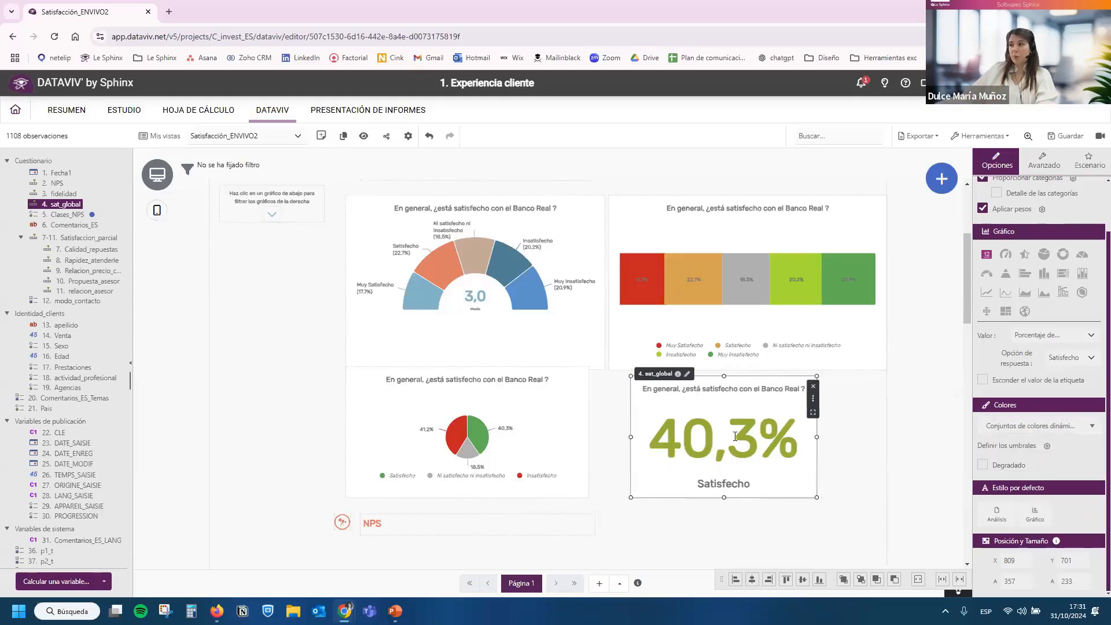
Place the variable 2. NPS as a chart directly below the NPS heading.
scroll(764, 438, down, 2)
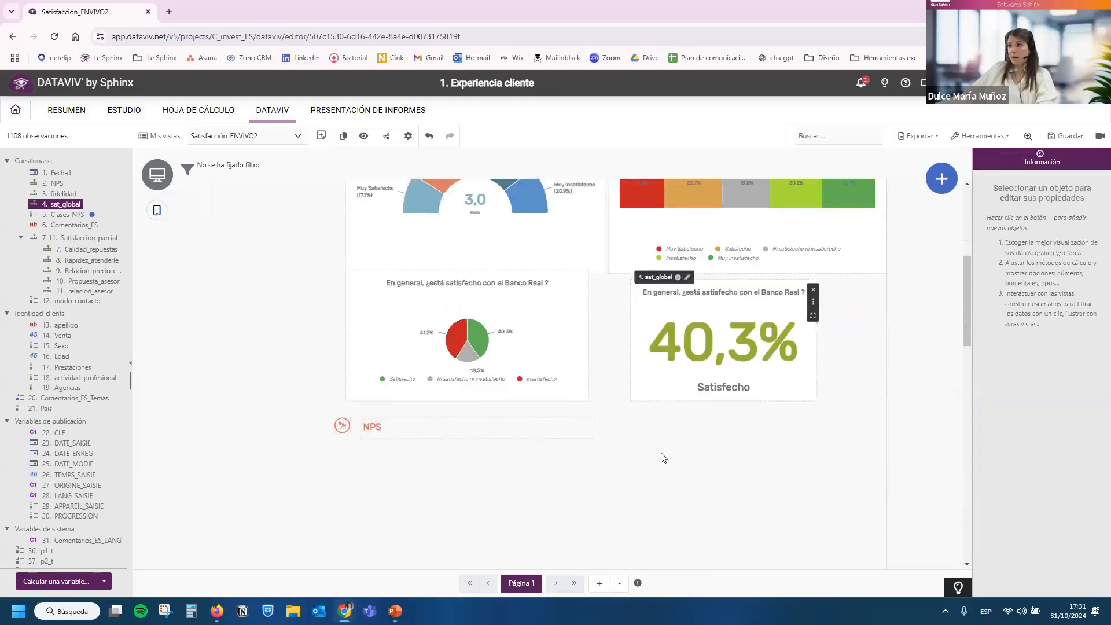
scroll(663, 457, down, 1)
scroll(800, 384, up, 2)
scroll(500, 494, down, 1)
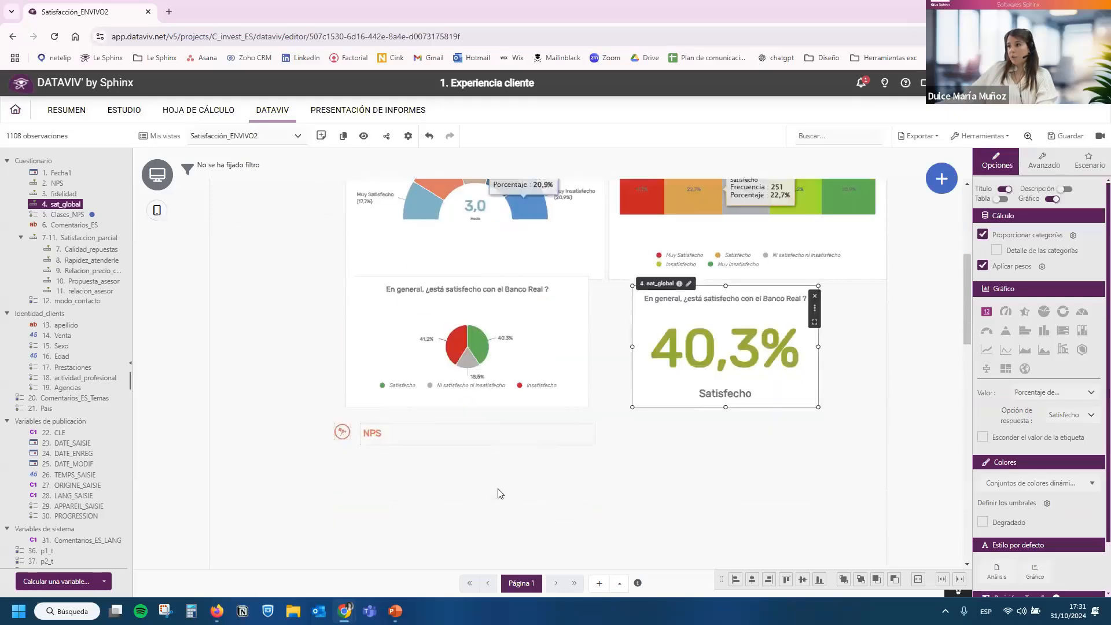
scroll(501, 494, down, 2)
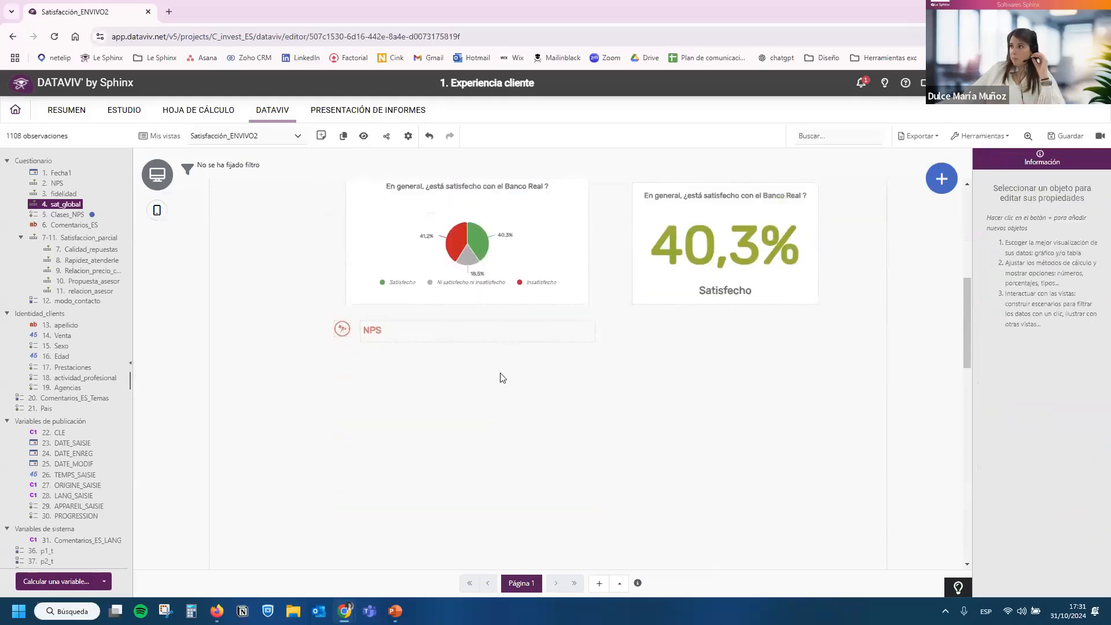
scroll(502, 377, down, 2)
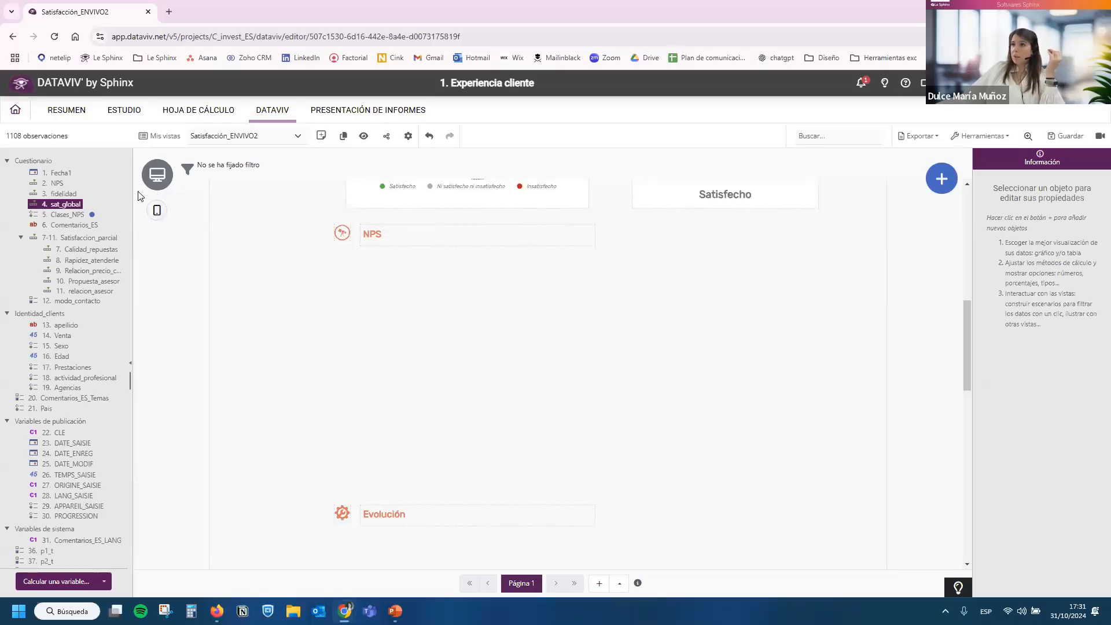
drag(50, 183, 356, 275)
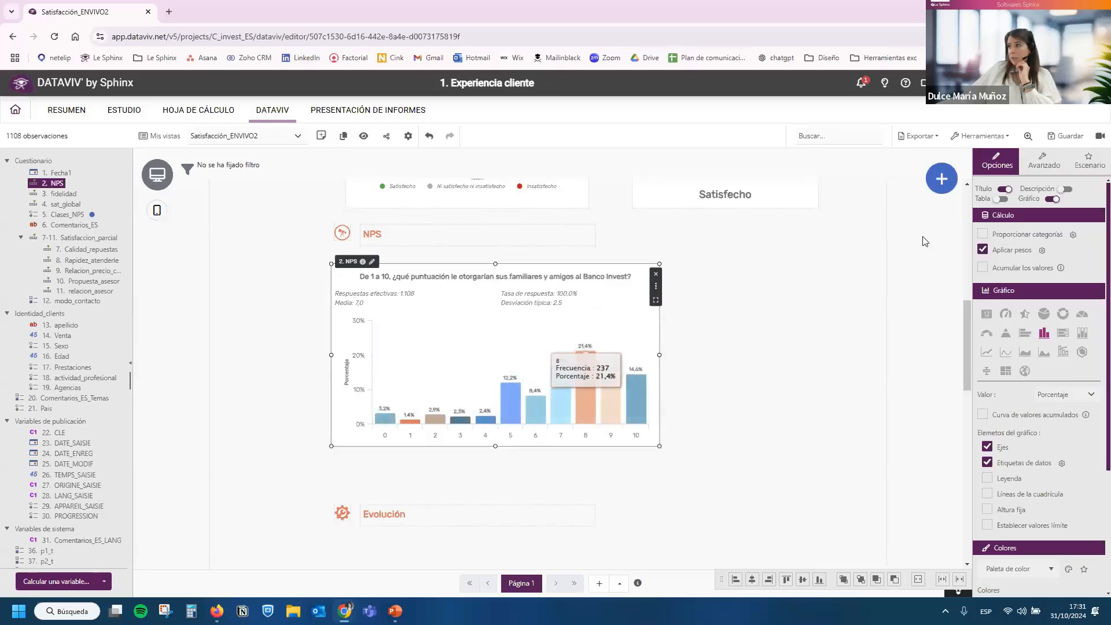
Add a Puntuación Net Promoter advanced analysis for question 2. NPS, keeping the proposed Detractores, Pasivos and Promotores categories.
mouse_move(950, 181)
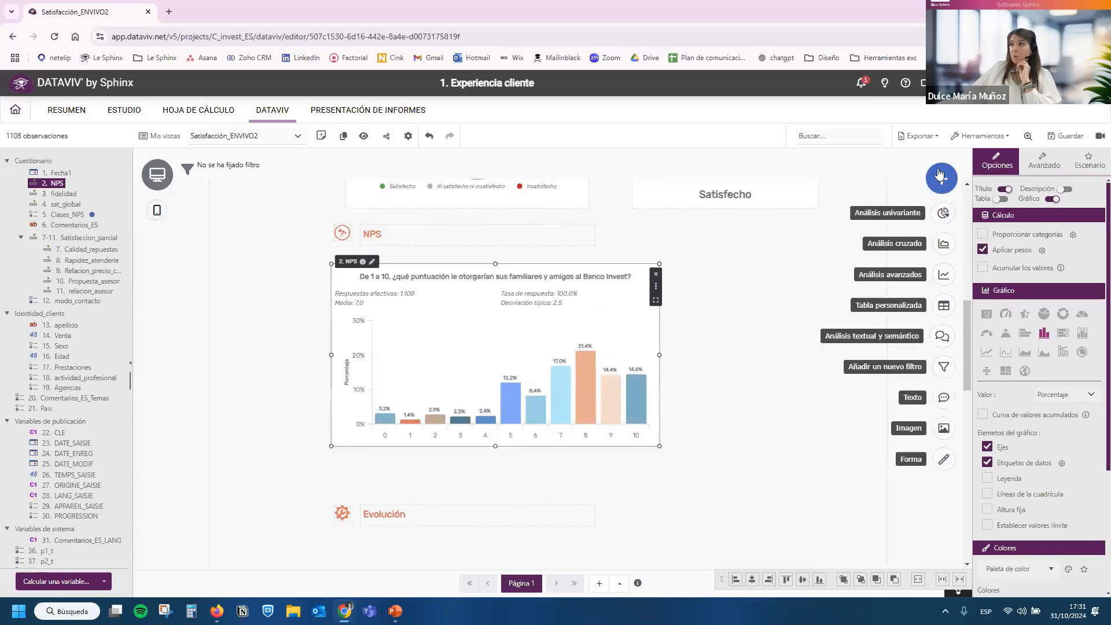
click(943, 277)
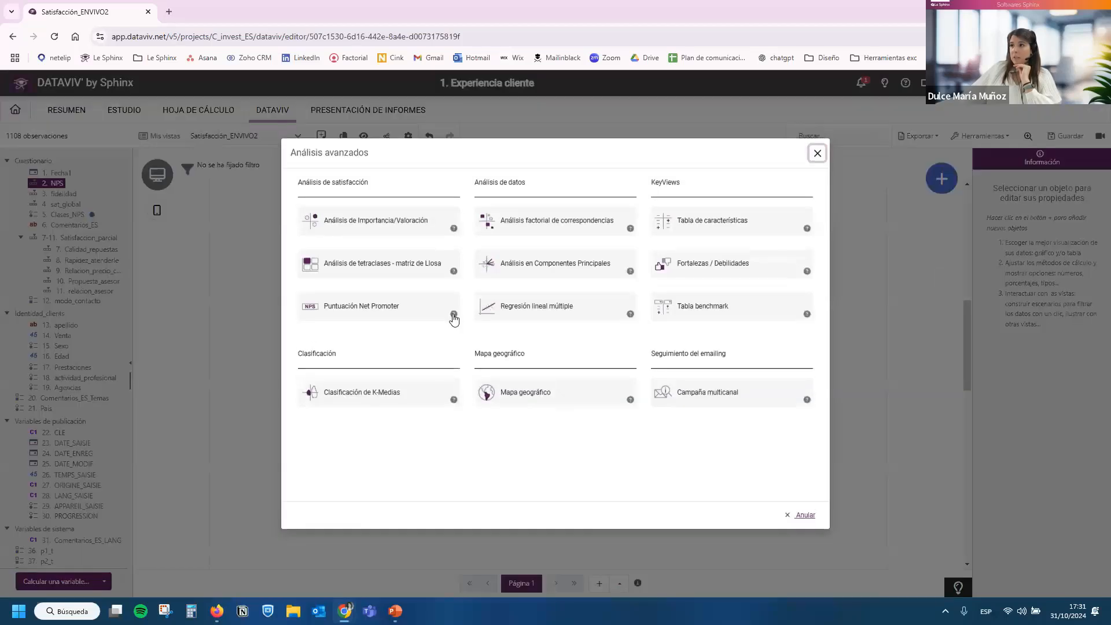
drag(297, 182, 370, 183)
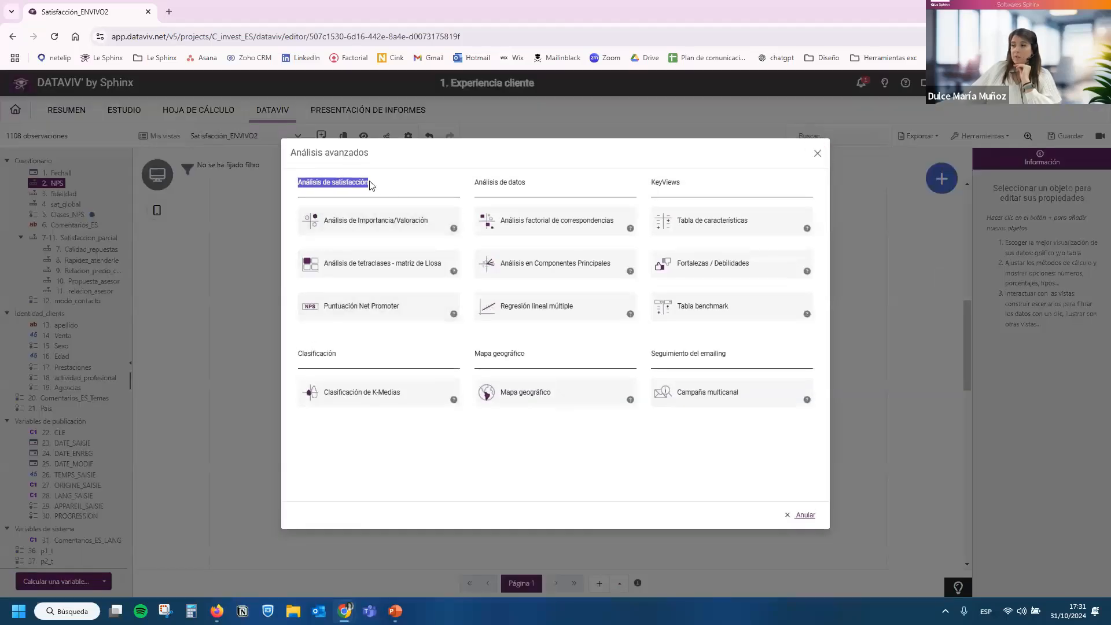
click(371, 185)
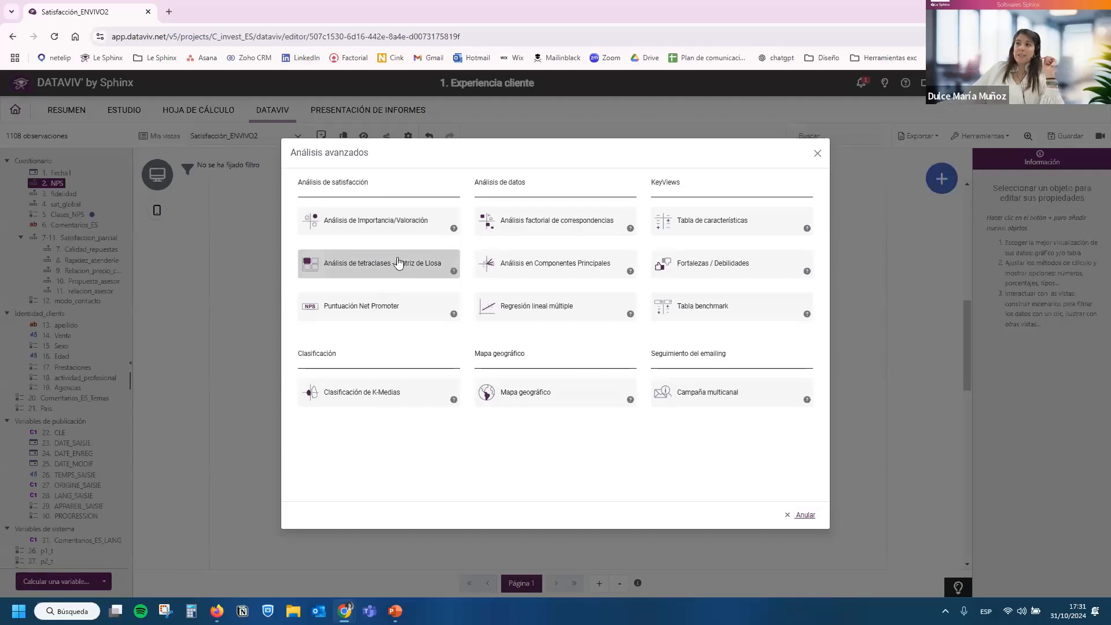
click(356, 306)
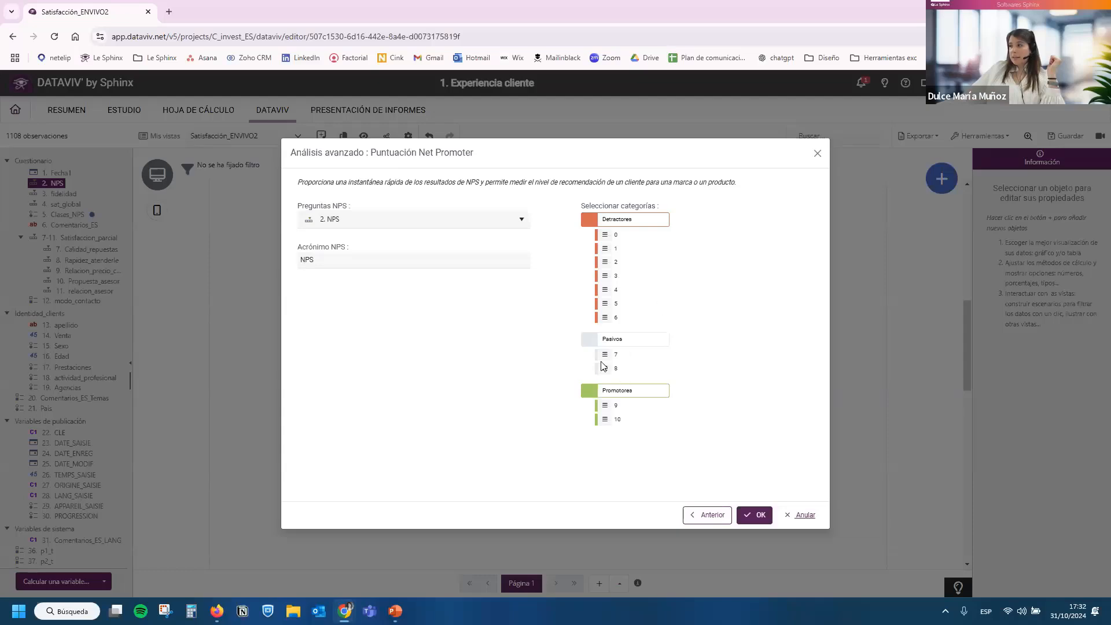
click(754, 515)
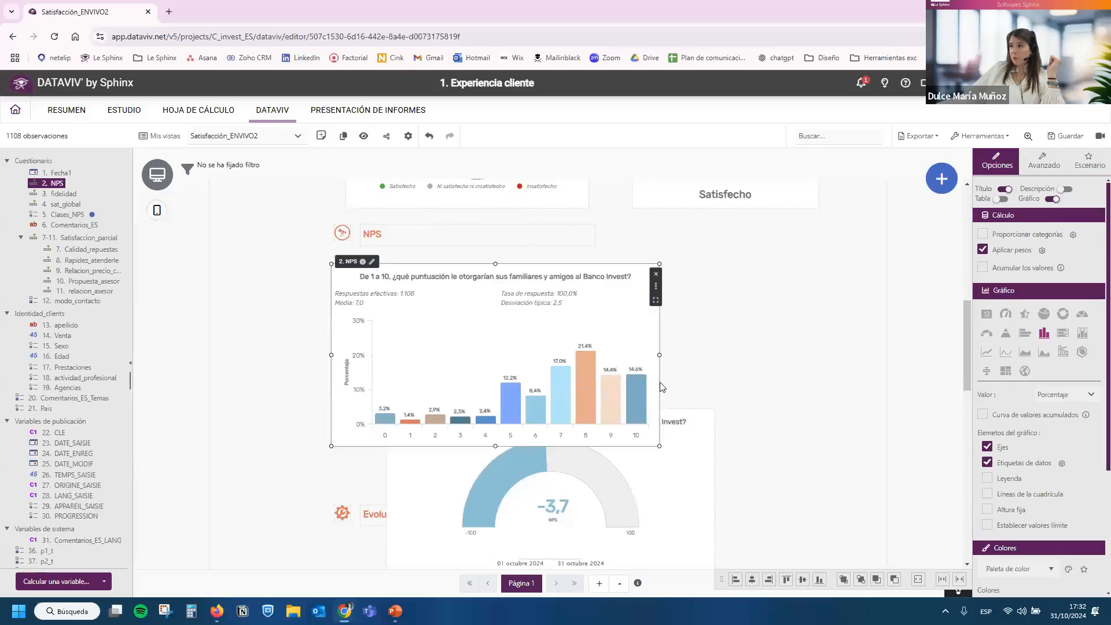
Delete the NPS column chart and move the Net Promoter gauge directly below the NPS heading.
click(655, 273)
click(653, 367)
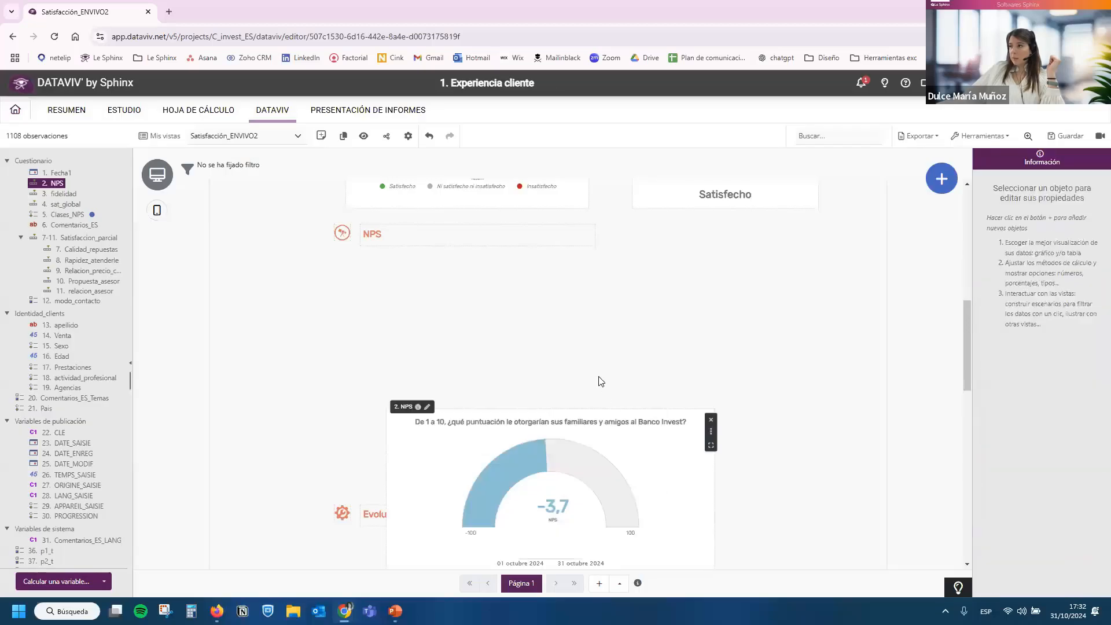
drag(661, 477, 602, 315)
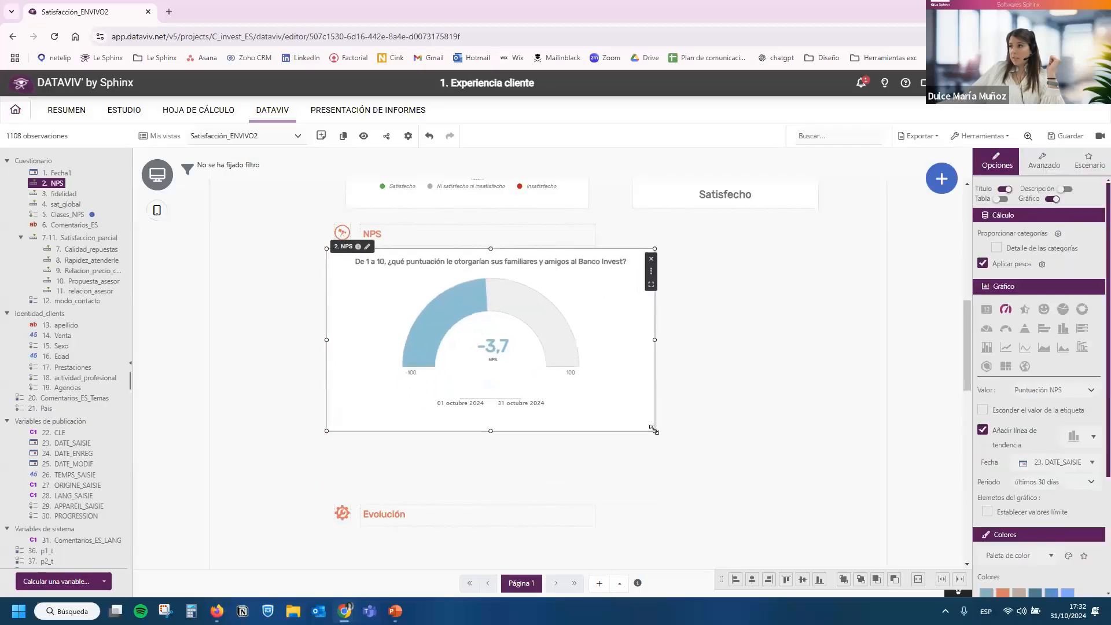
Turn off the trend line on the NPS gauge and shrink the chart to about 479 by 283.
drag(654, 430, 589, 388)
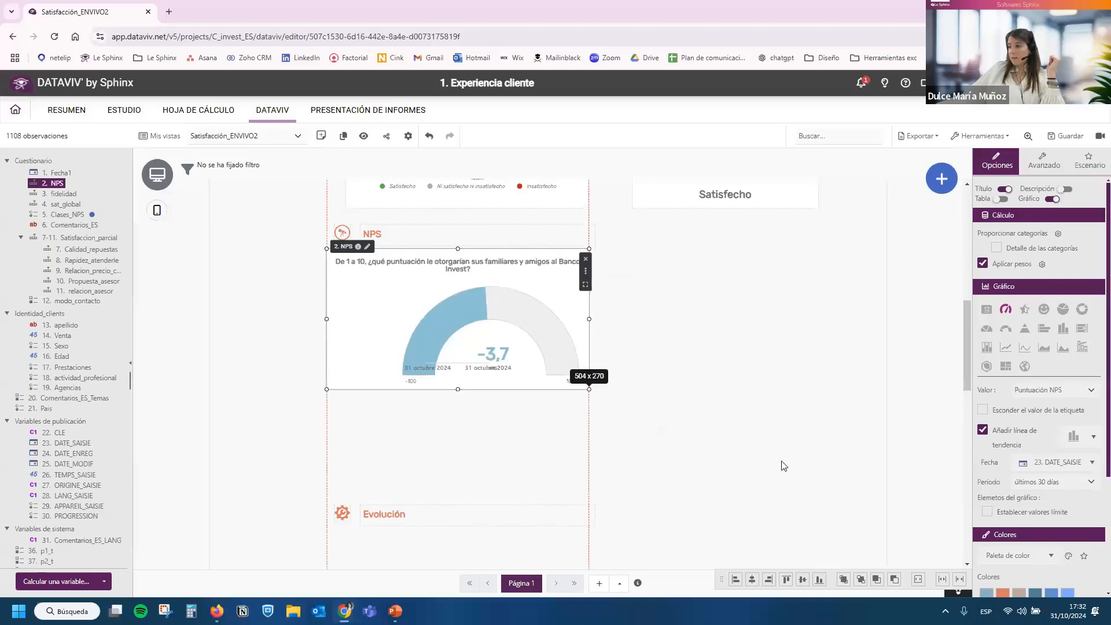
click(1028, 433)
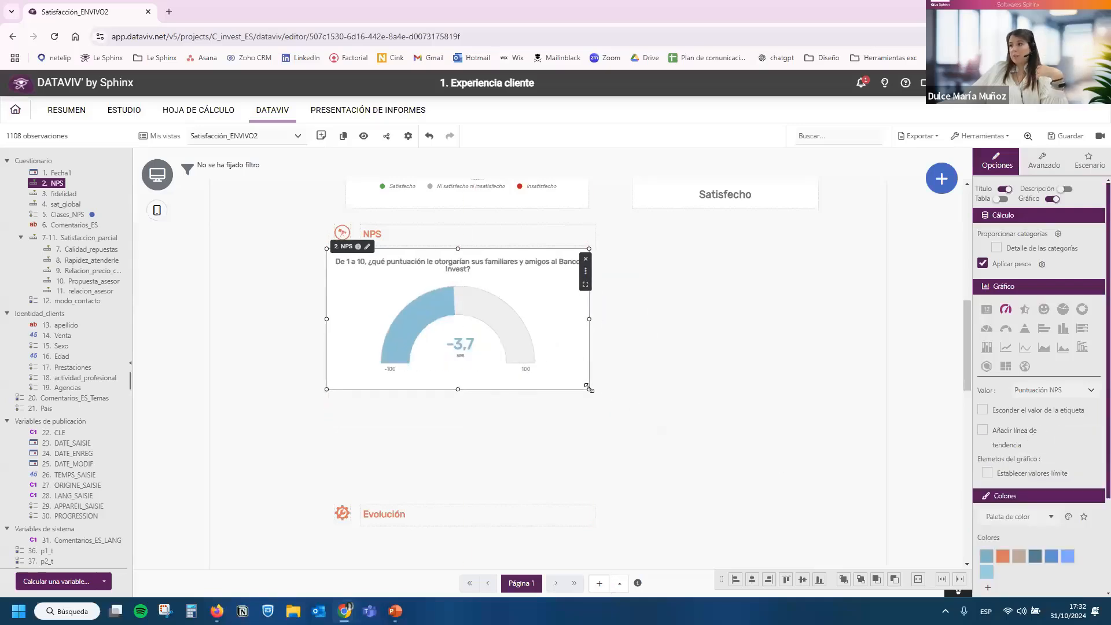
drag(589, 388, 577, 396)
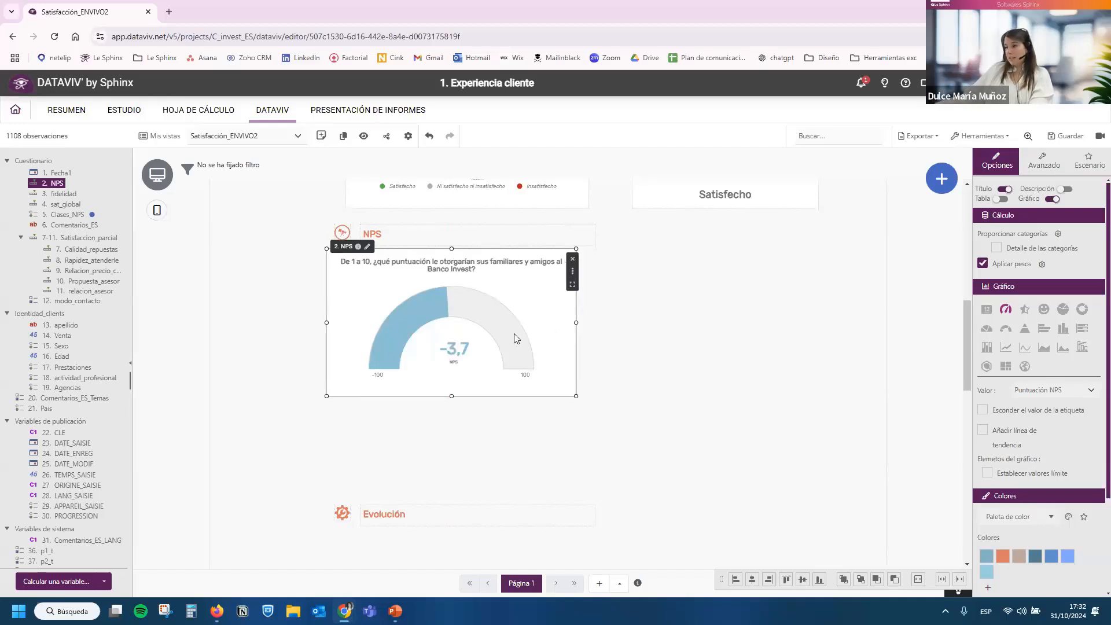
Duplicate the NPS gauge beside the original, change the copy to the smiley chart, and widen it to about 578 by 283.
key(ctrl+v)
drag(629, 438, 641, 285)
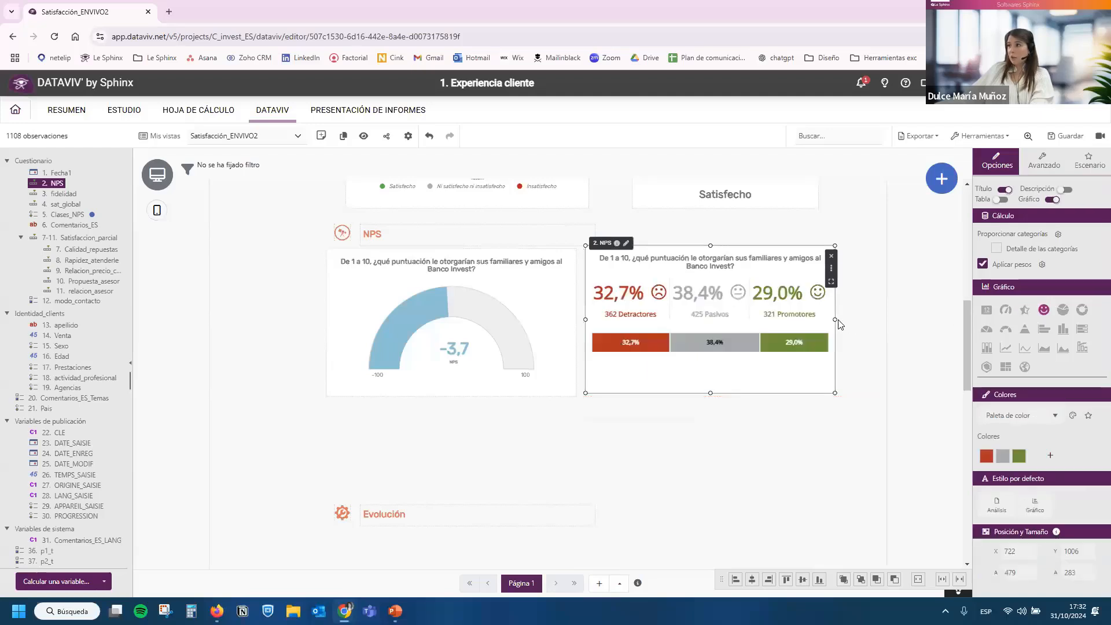
drag(860, 319, 885, 318)
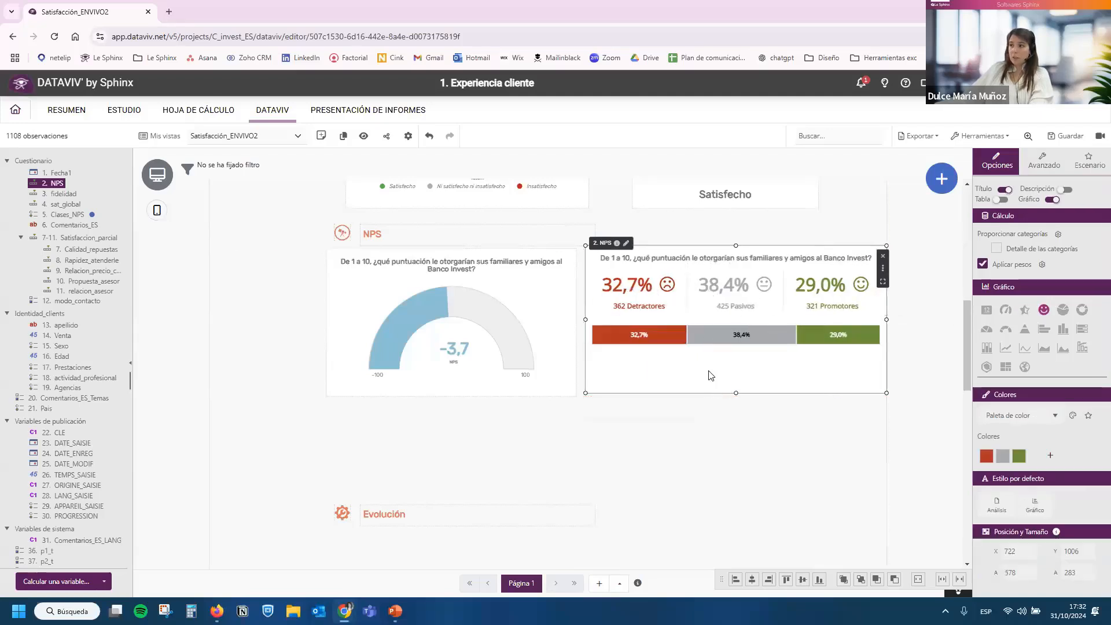
Duplicate the NPS smiley chart, place the copy below the gauge, and turn it into a stacked bar without axes.
drag(736, 394, 425, 437)
key(ctrl+v)
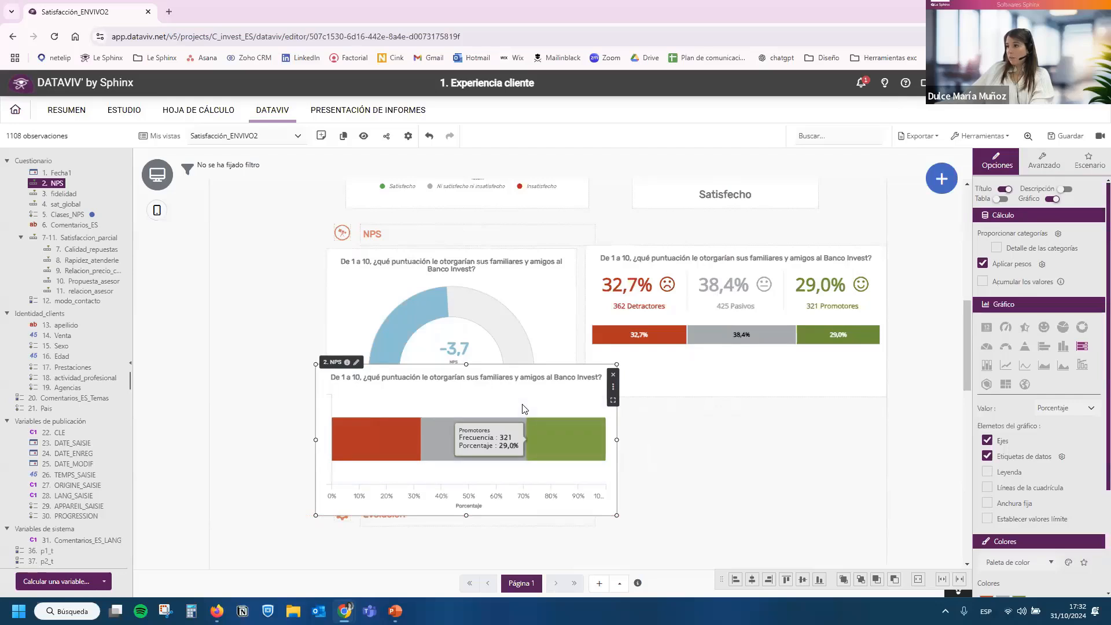
click(1004, 441)
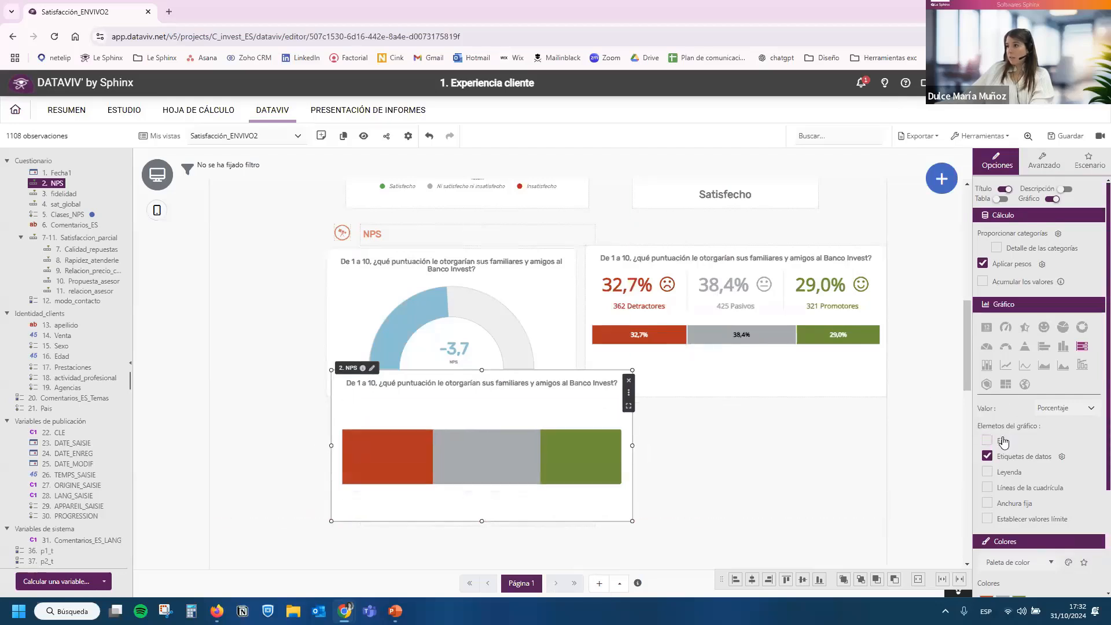
Make the NPS stacked bar's data labels bold with automatic colour based on the background.
click(1061, 458)
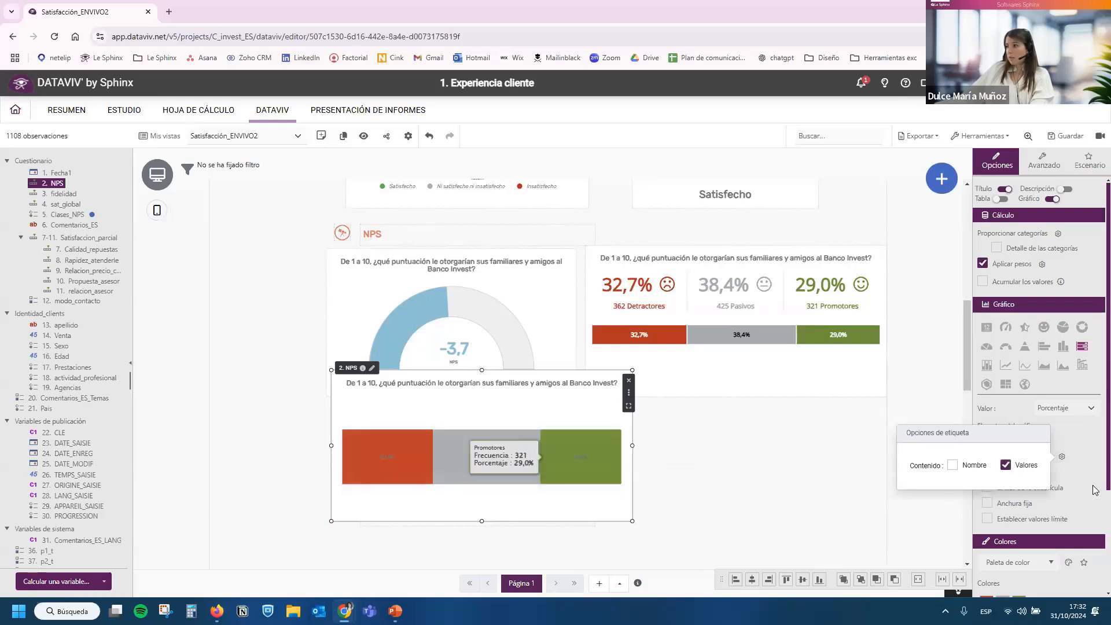
scroll(999, 512, down, 3)
click(999, 512)
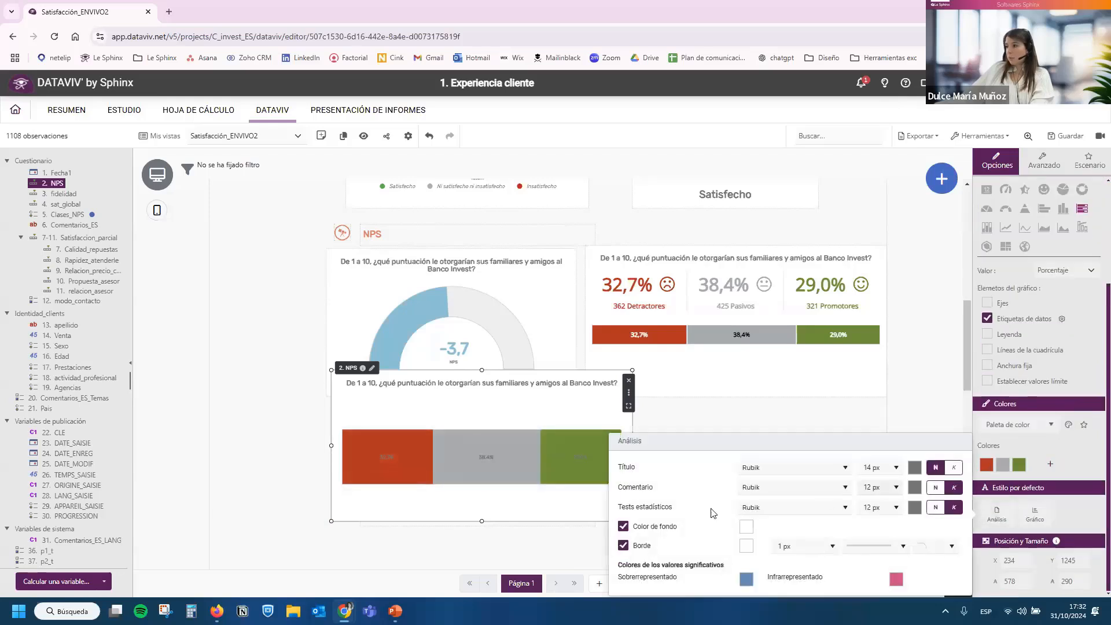
click(1034, 512)
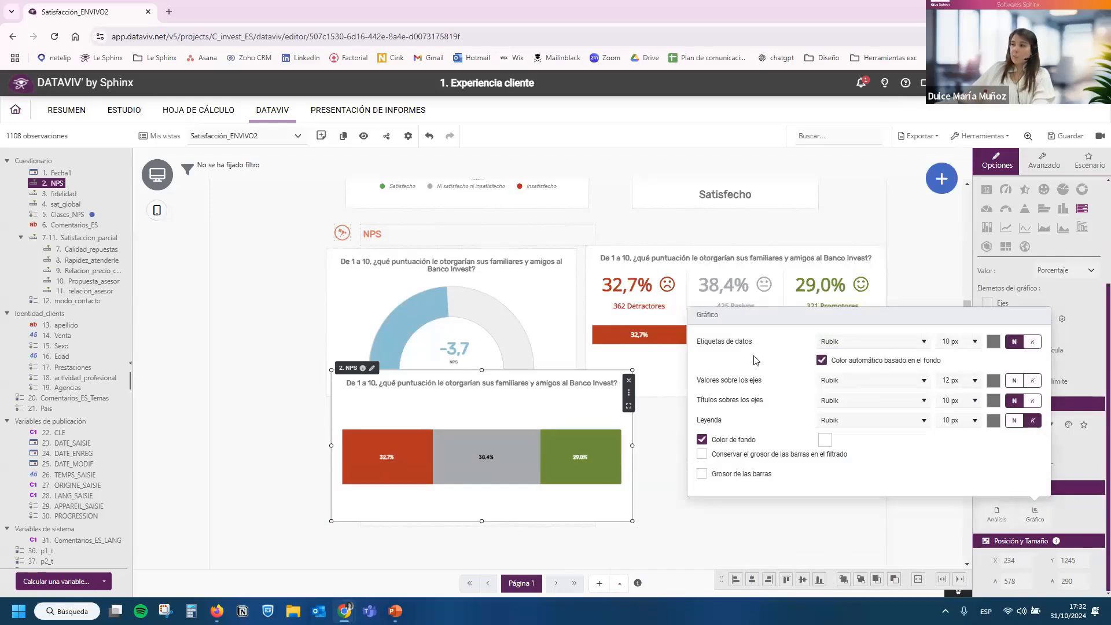
click(1004, 519)
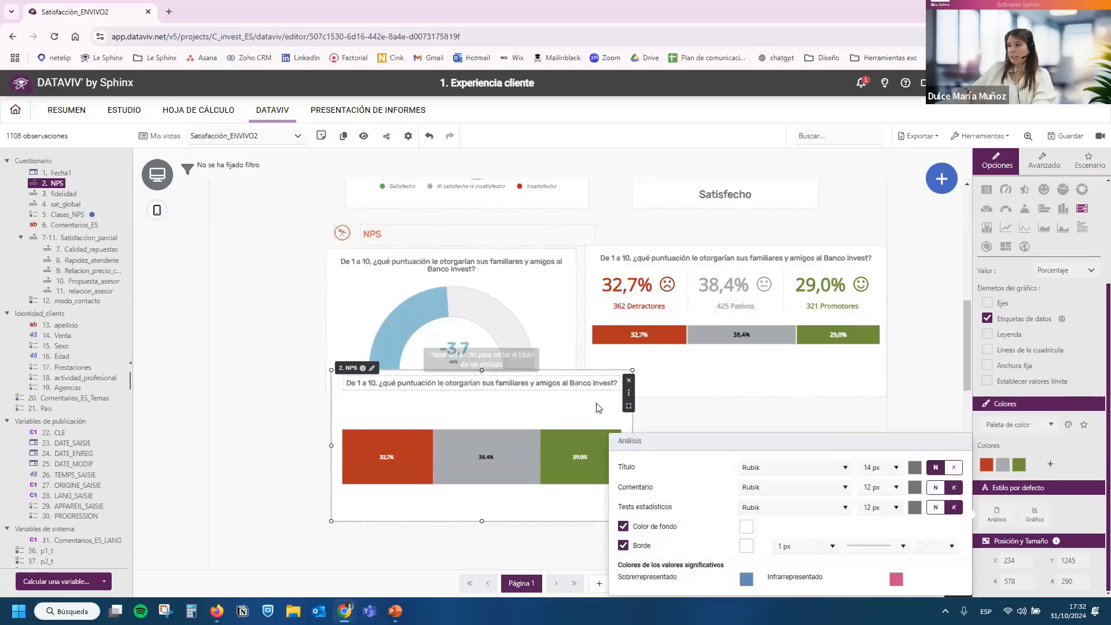
click(654, 409)
Move the Evolución heading and its icon down to clear space below the NPS stacked bar.
scroll(574, 409, down, 2)
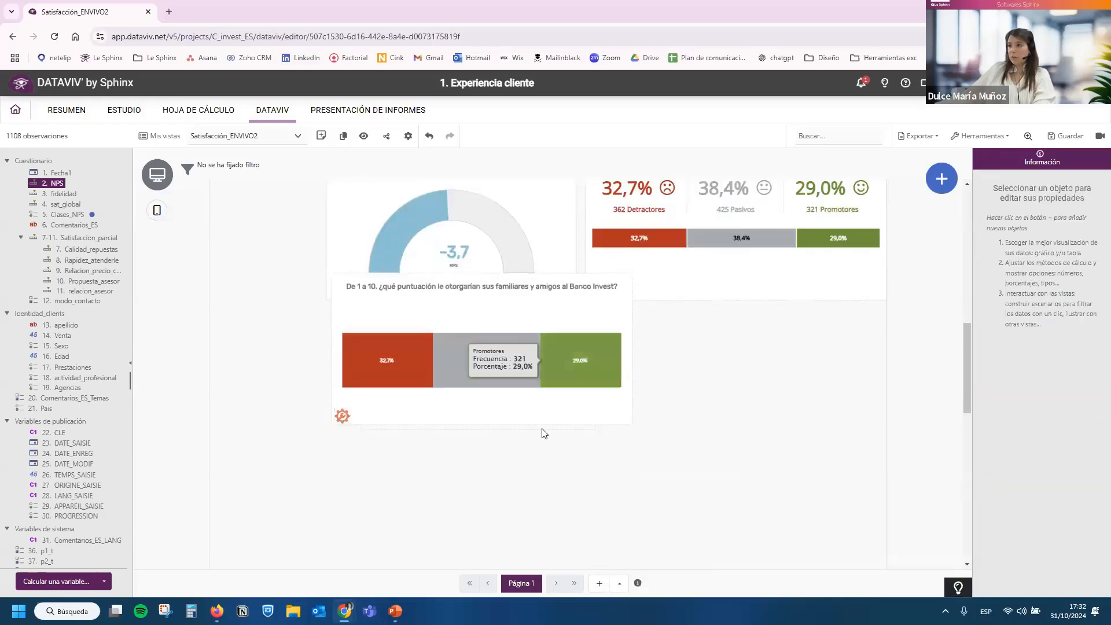
drag(426, 426, 422, 519)
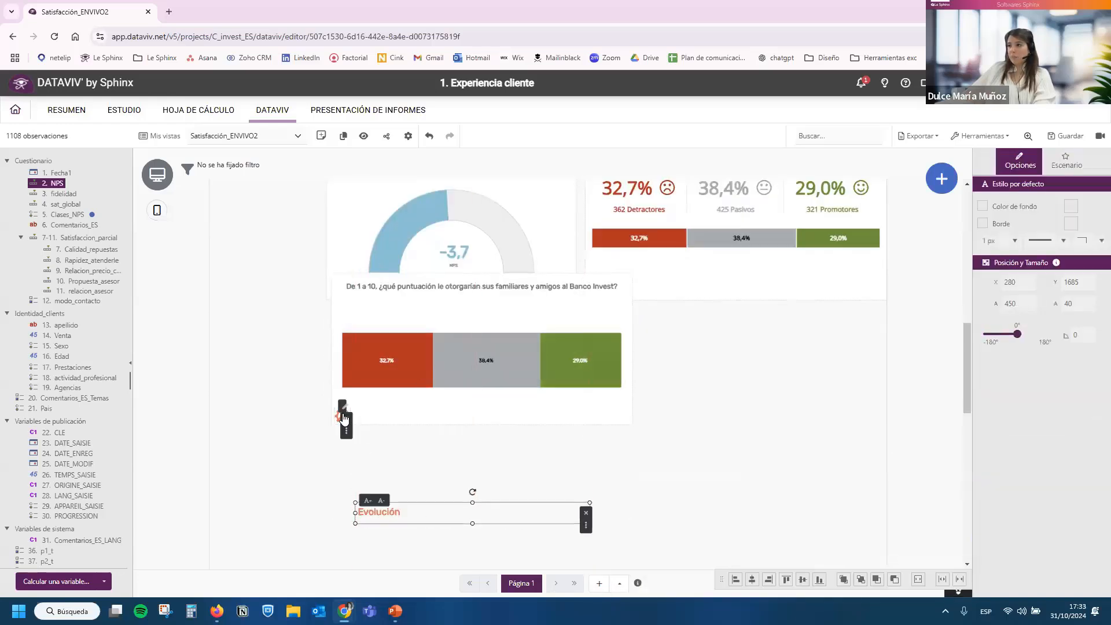
drag(339, 416, 336, 516)
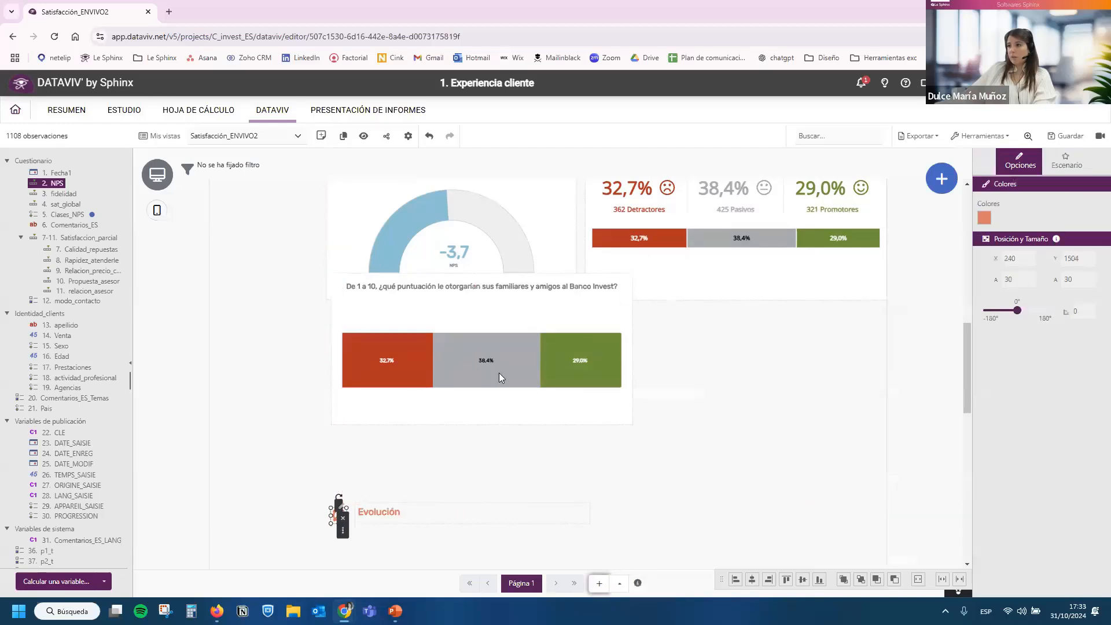
Show the legend on the NPS stacked bar and fit the chart between the gauge and the Evolución heading.
drag(544, 303, 539, 340)
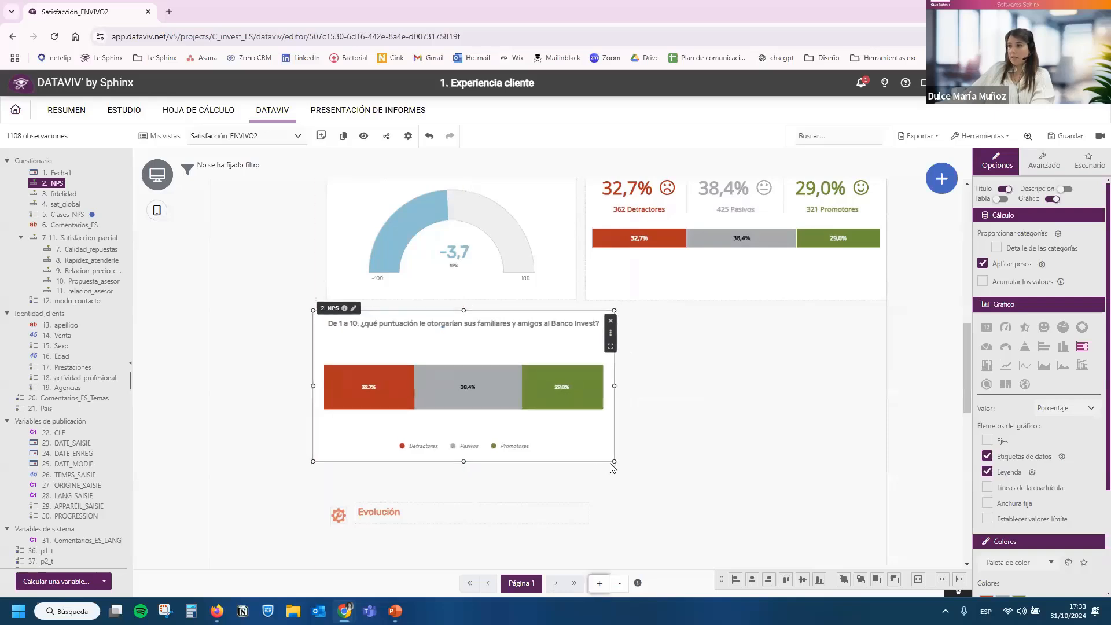
drag(615, 460, 600, 440)
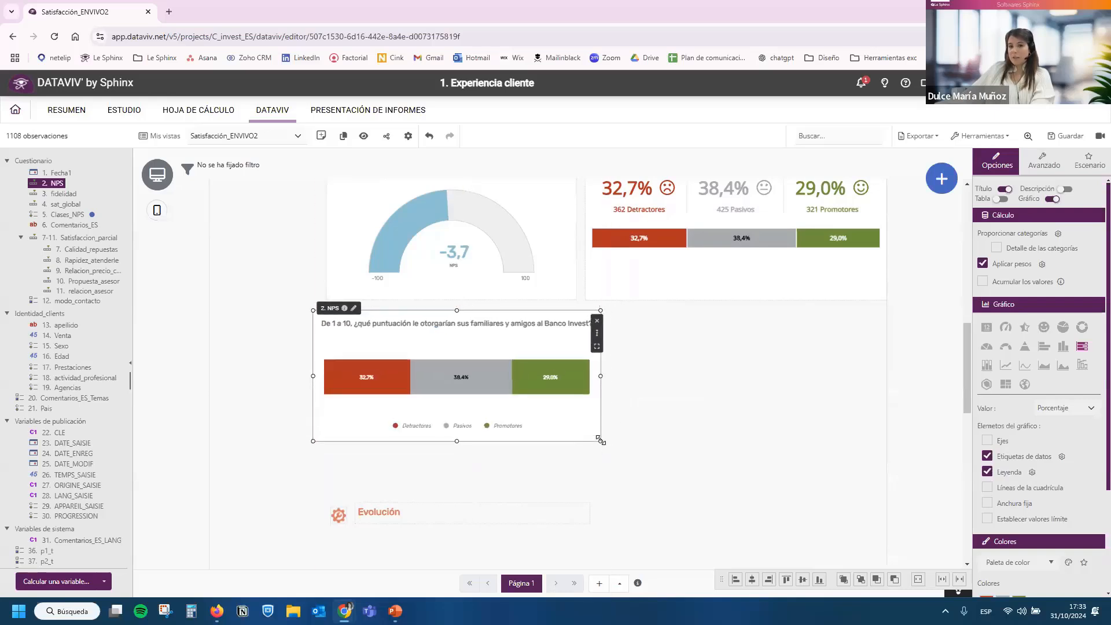
scroll(525, 427, down, 2)
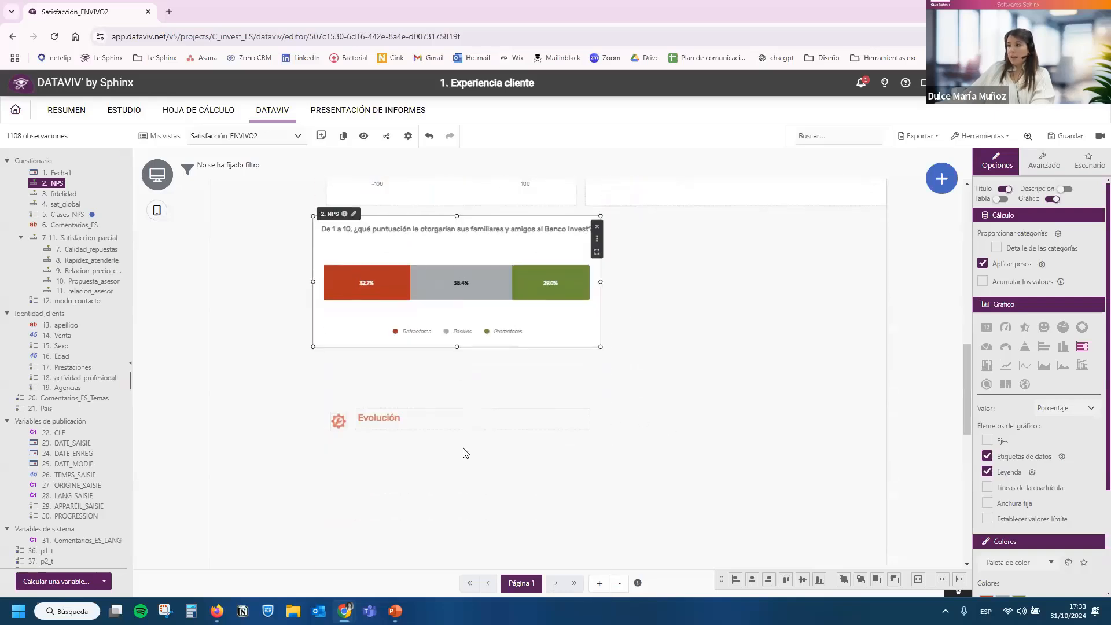
Delete the icon beside the Evolución heading and move the heading up closer to the NPS stacked bar.
drag(464, 449, 389, 418)
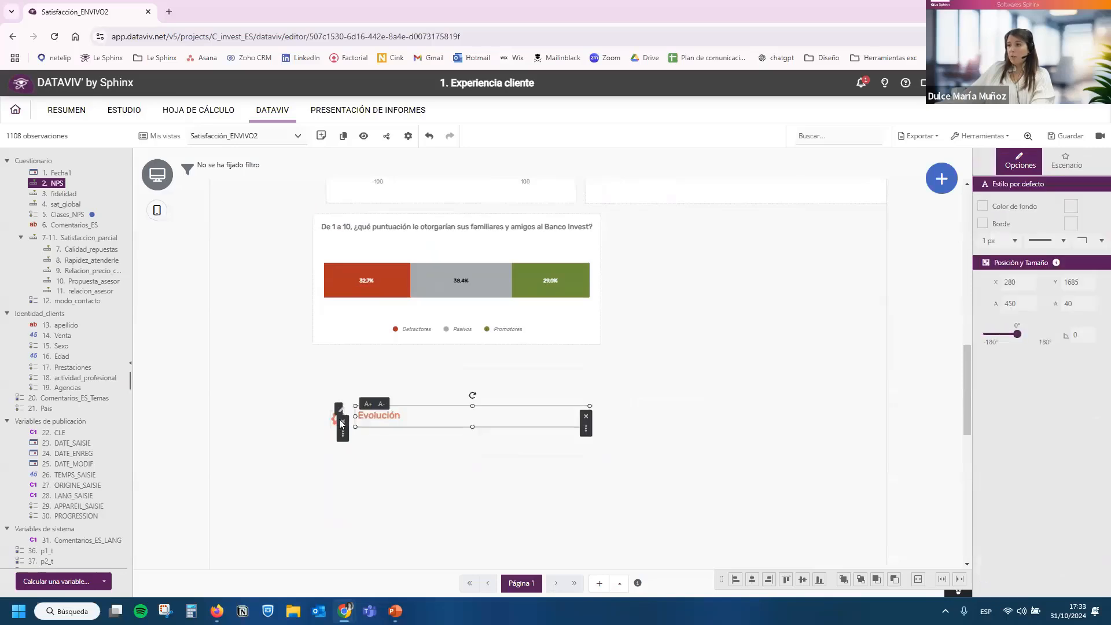
key(Delete)
click(661, 372)
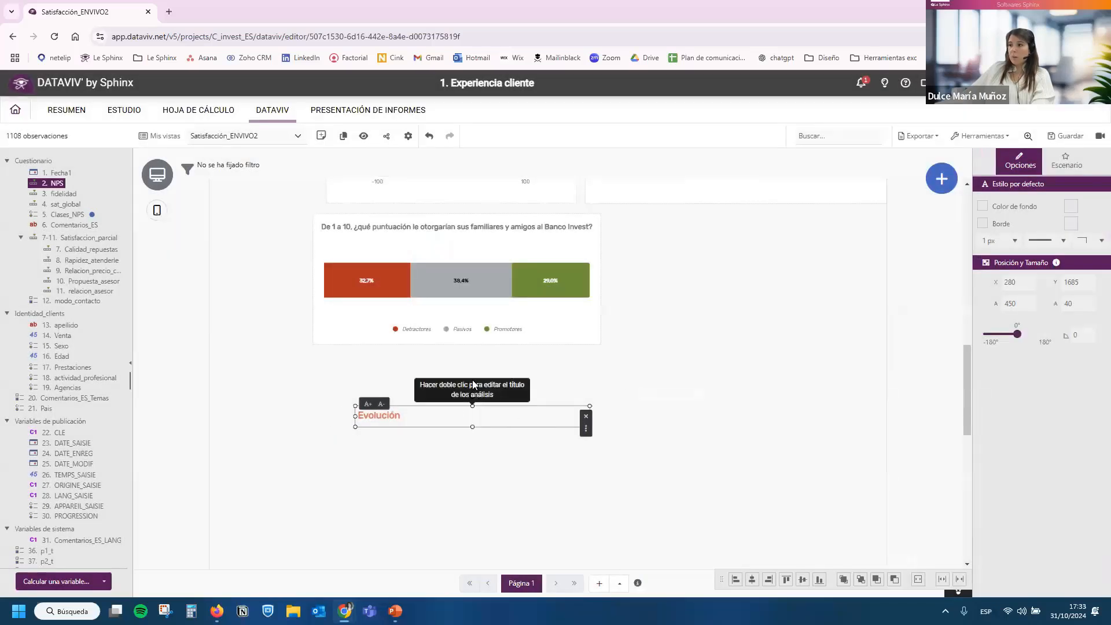
drag(503, 416, 472, 382)
click(484, 421)
scroll(503, 417, down, 2)
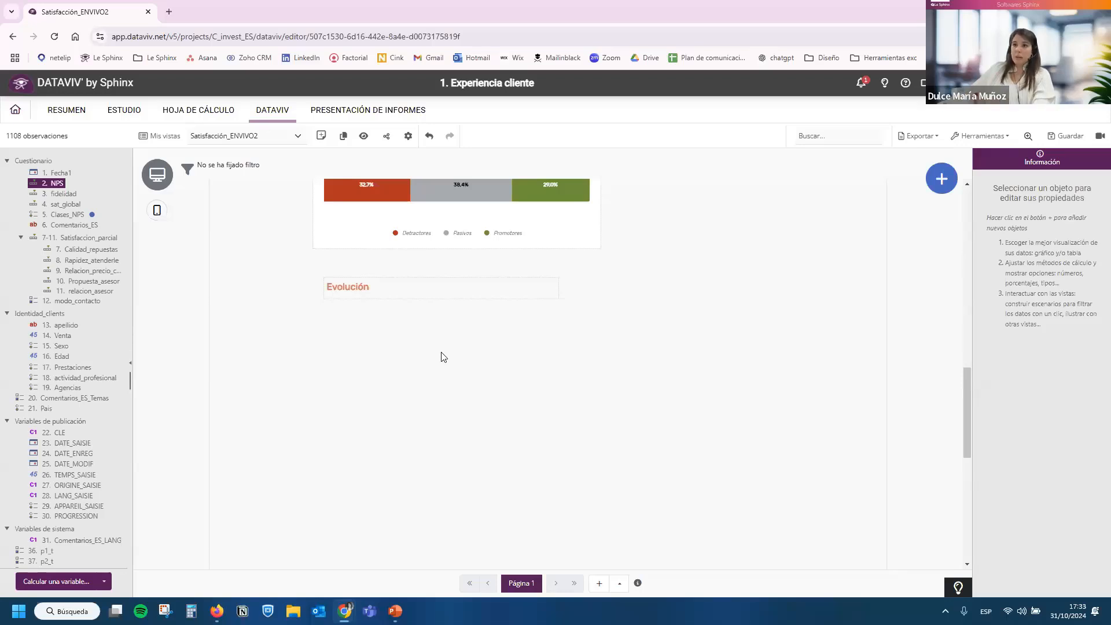
scroll(371, 316, up, 2)
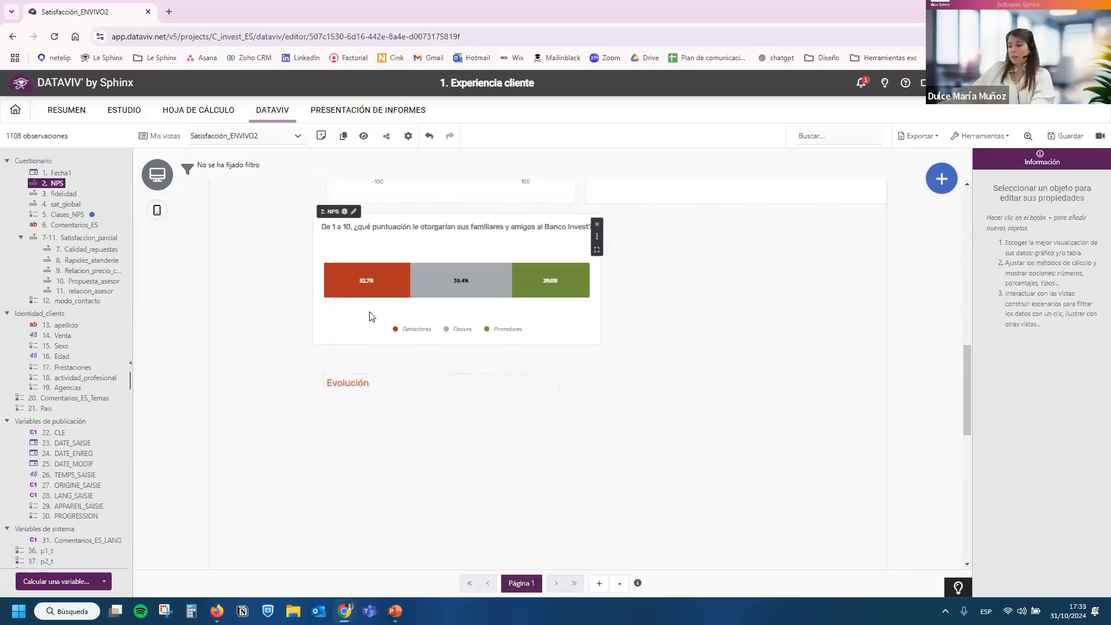
Duplicate the NPS stacked bar with its legend and place the copy below the Evolución heading.
click(371, 314)
key(ctrl+c)
key(ctrl+v)
drag(436, 371, 404, 446)
scroll(403, 449, down, 2)
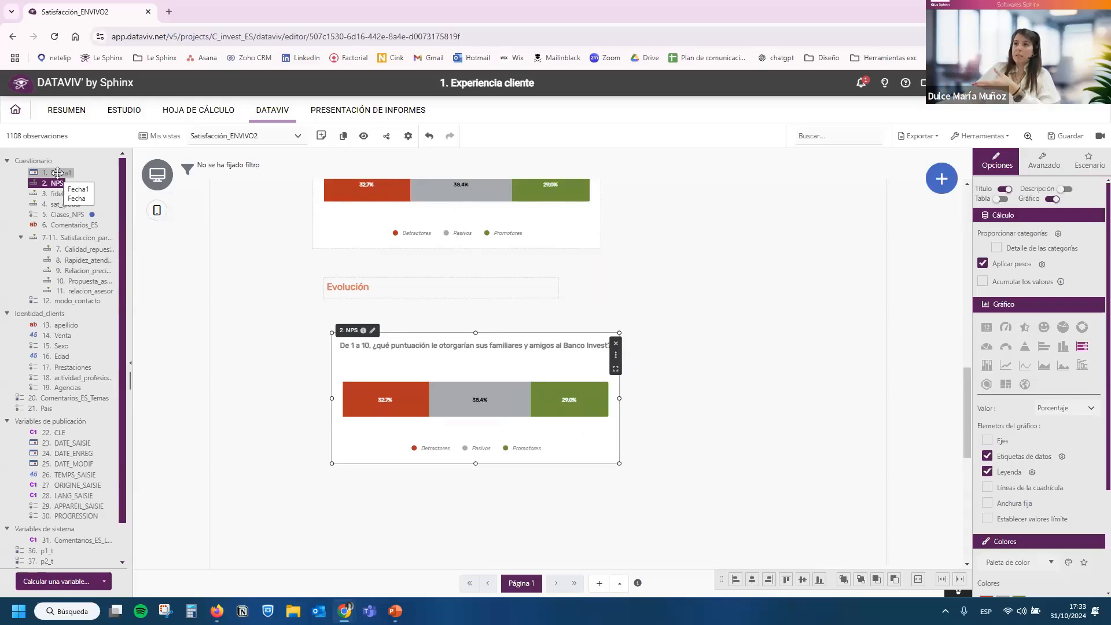
Cross the copied NPS chart with Fecha1 as a line chart and resize it to leave space beside it.
drag(57, 172, 439, 434)
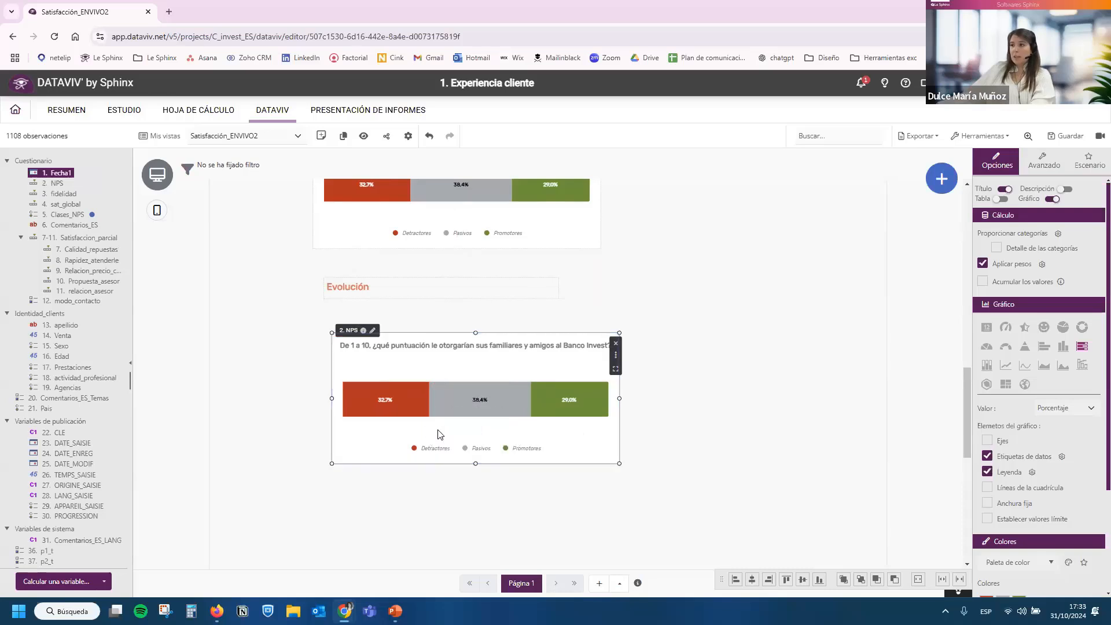
drag(618, 464, 710, 529)
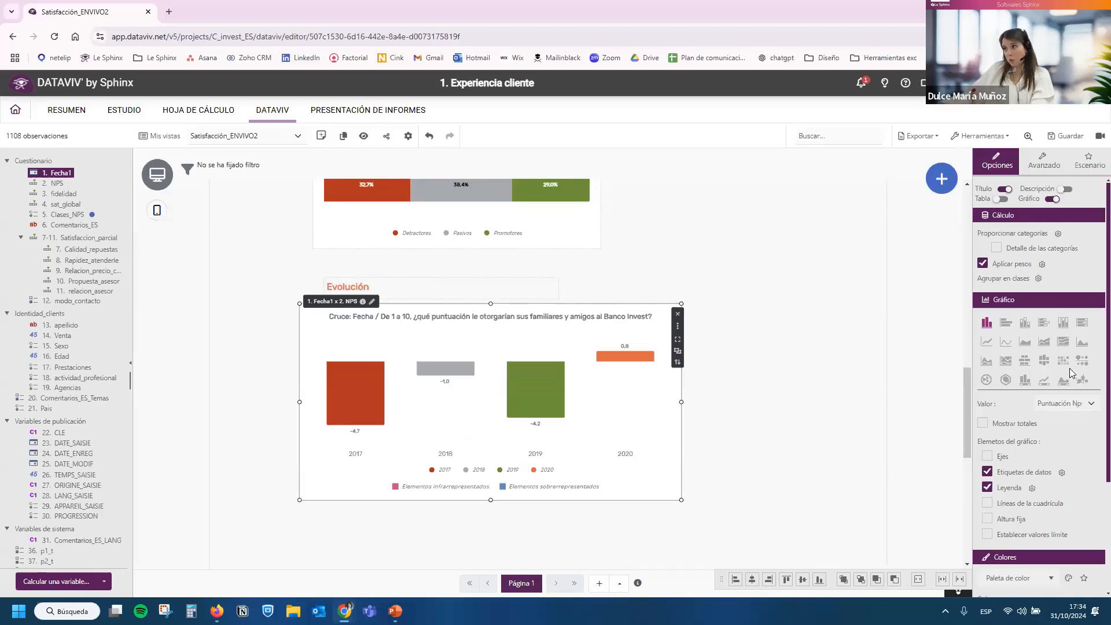
click(571, 247)
click(608, 375)
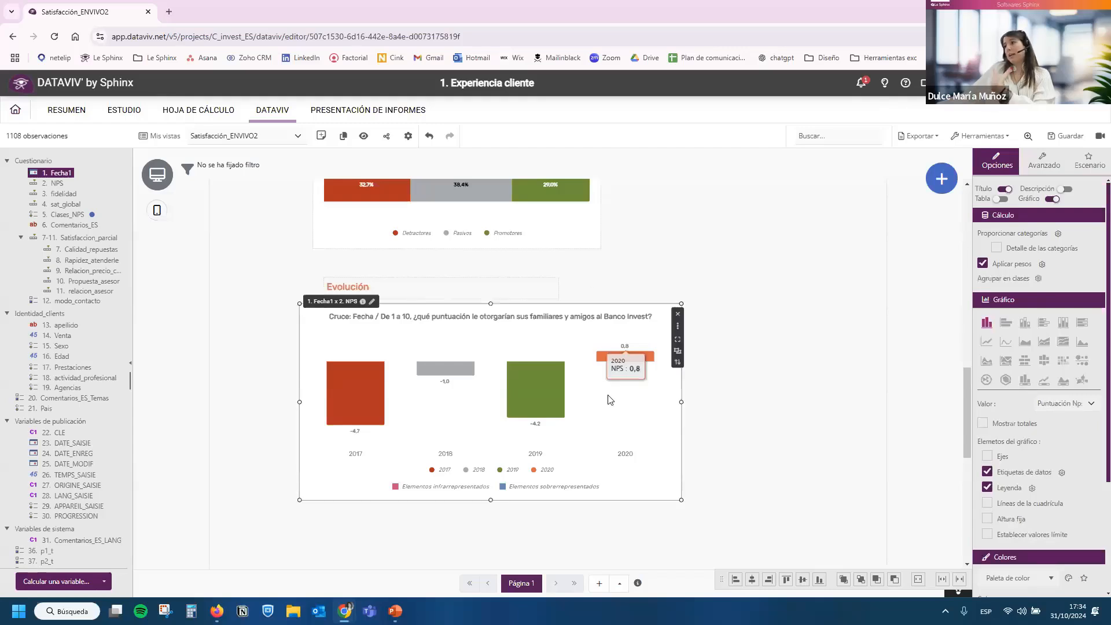
drag(621, 405, 640, 413)
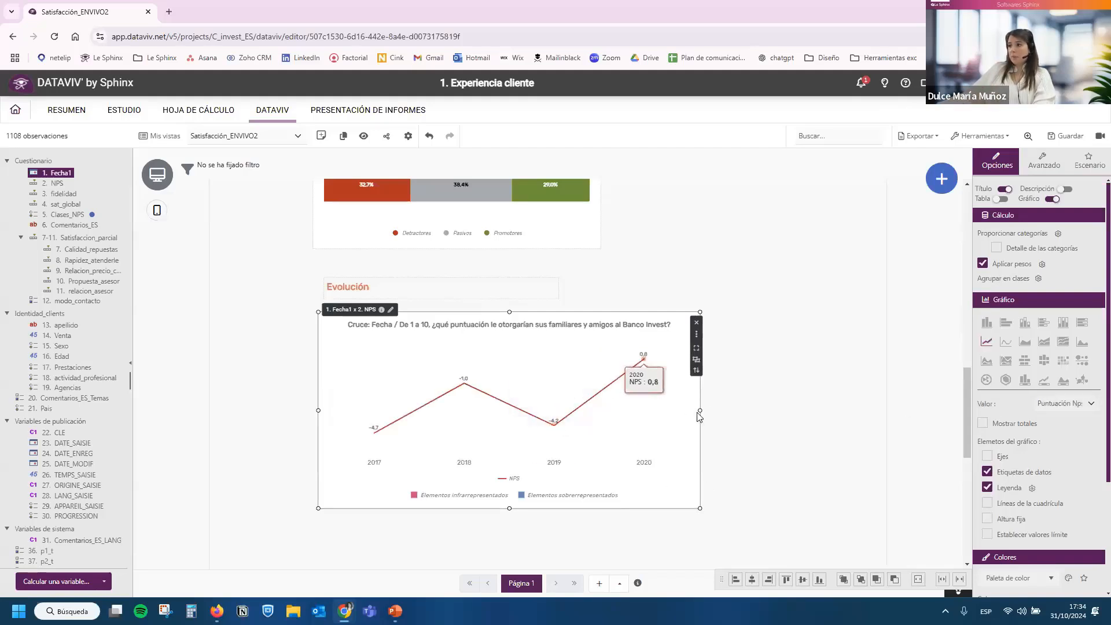
drag(690, 412, 619, 412)
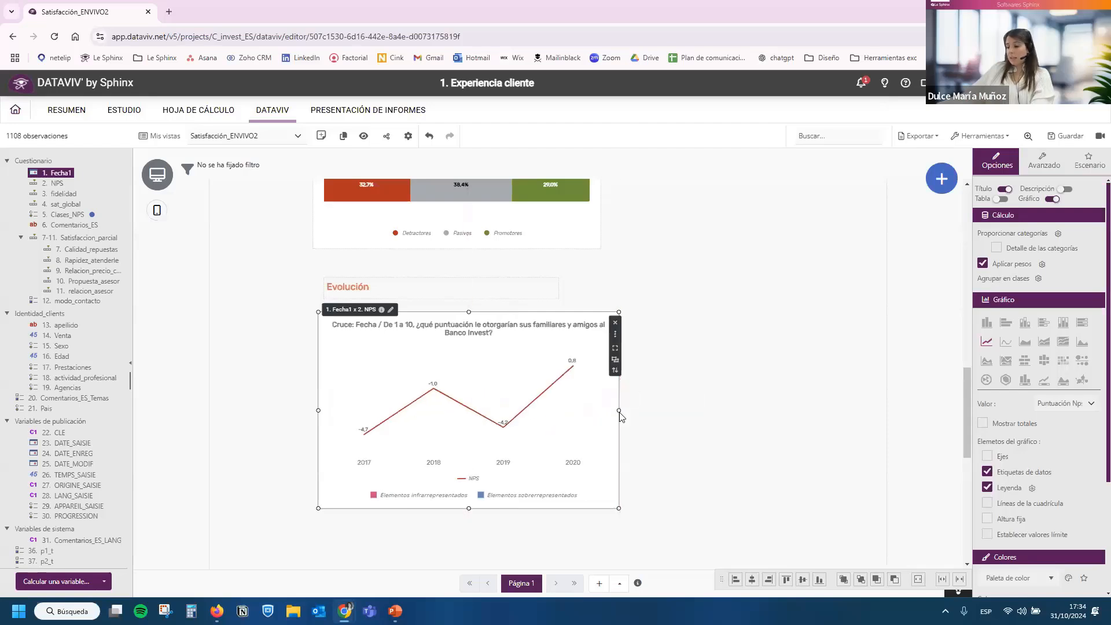
Duplicate the NPS line chart beside the original and narrow the original to reduce the overlap.
key(ctrl+v)
drag(647, 484, 721, 382)
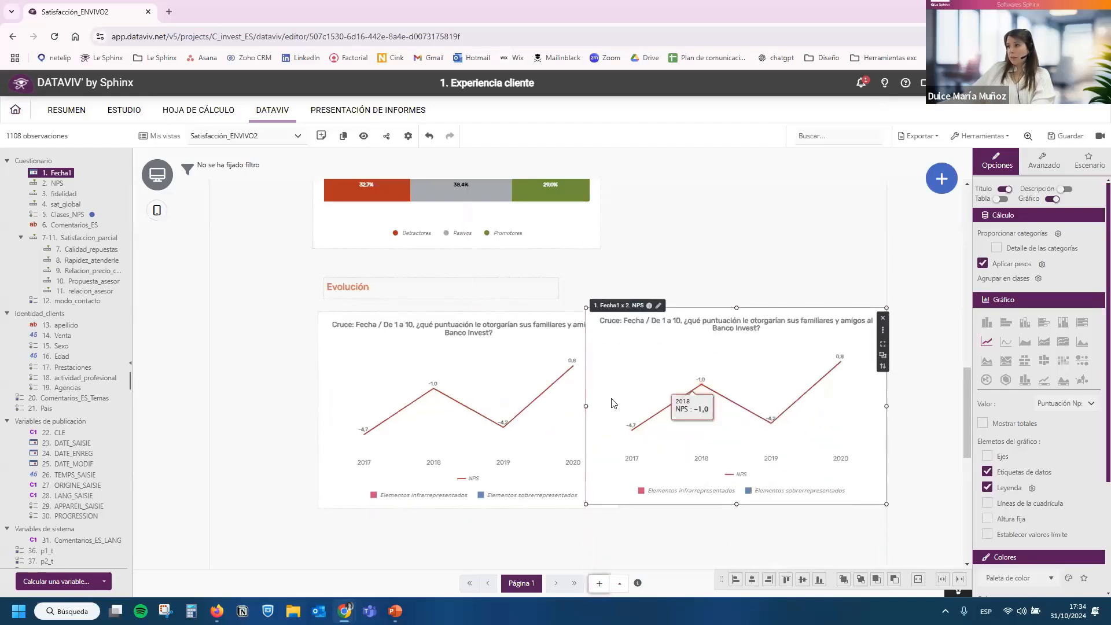
click(580, 408)
drag(618, 413, 585, 409)
Turn the right-hand copy of the NPS line chart into horizontal stacked bars showing Porcentaje values.
click(642, 420)
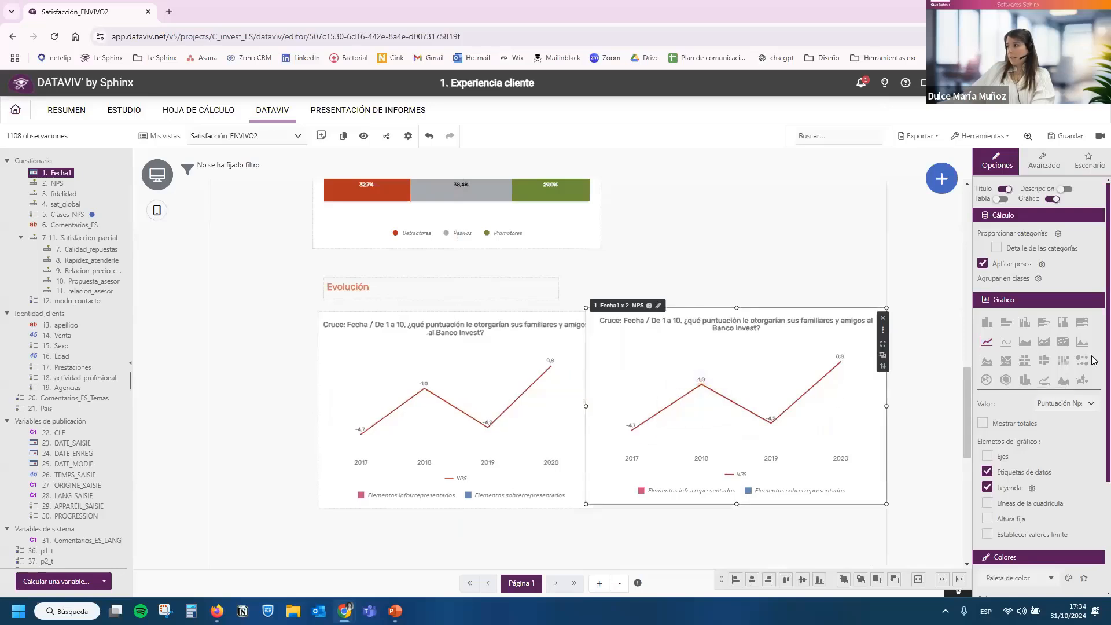
click(1086, 327)
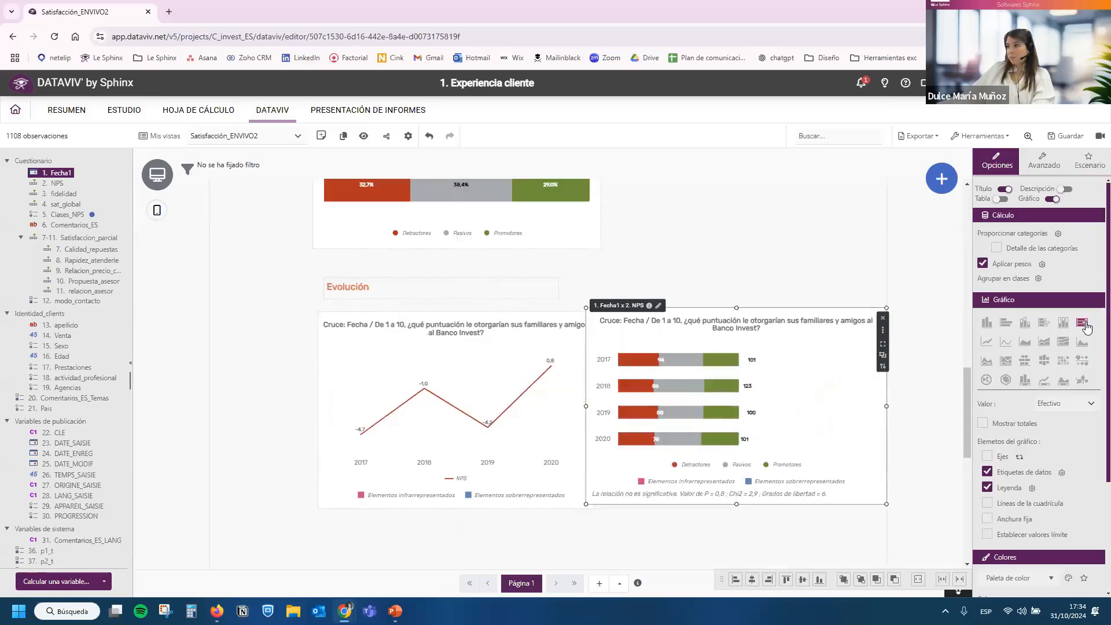
click(1048, 405)
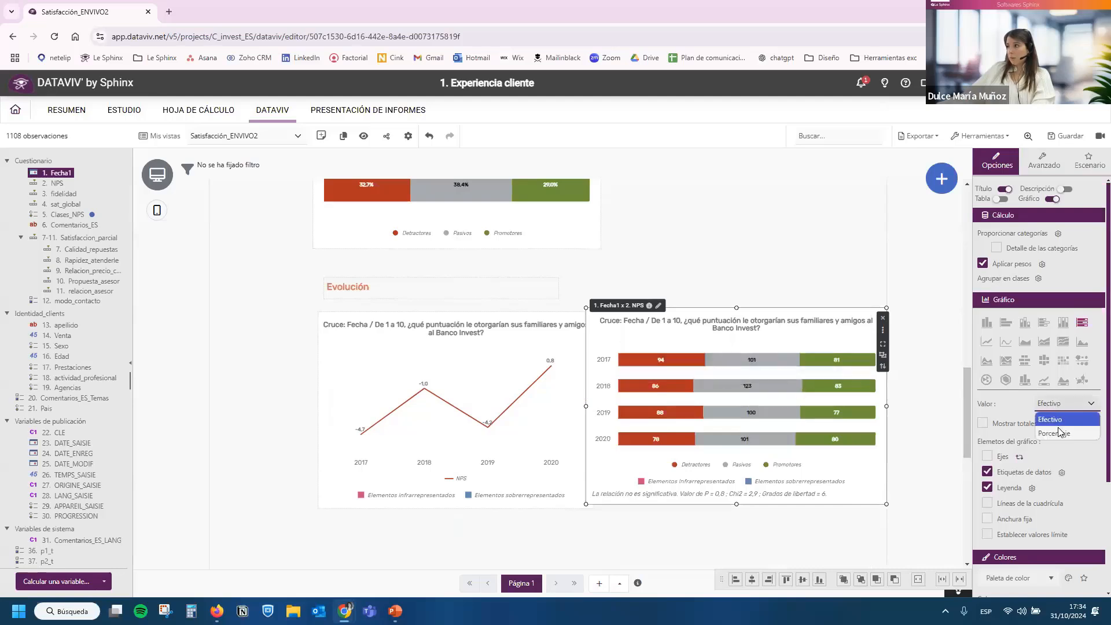
click(1058, 431)
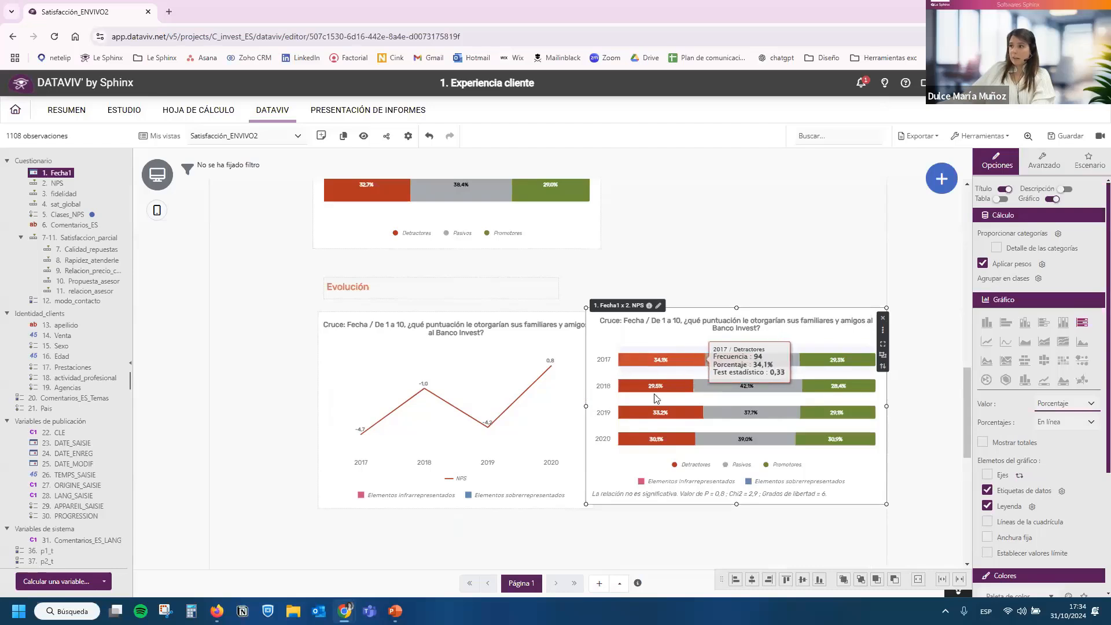
Move the NPS line chart clear of the percentage bars and place a duplicate of it below.
click(512, 429)
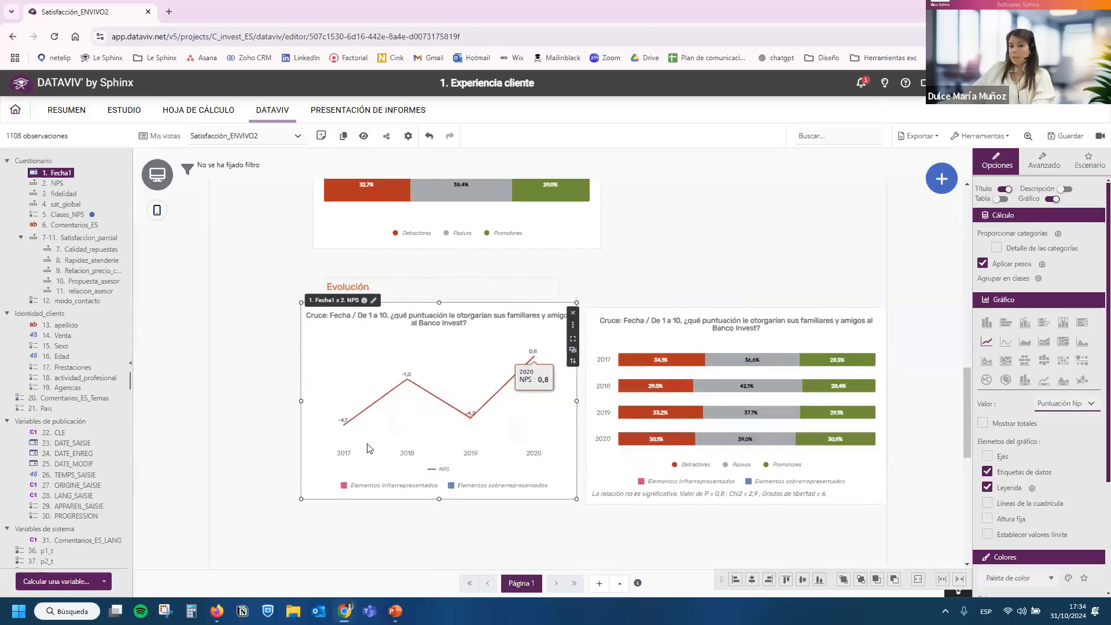
scroll(379, 451, down, 2)
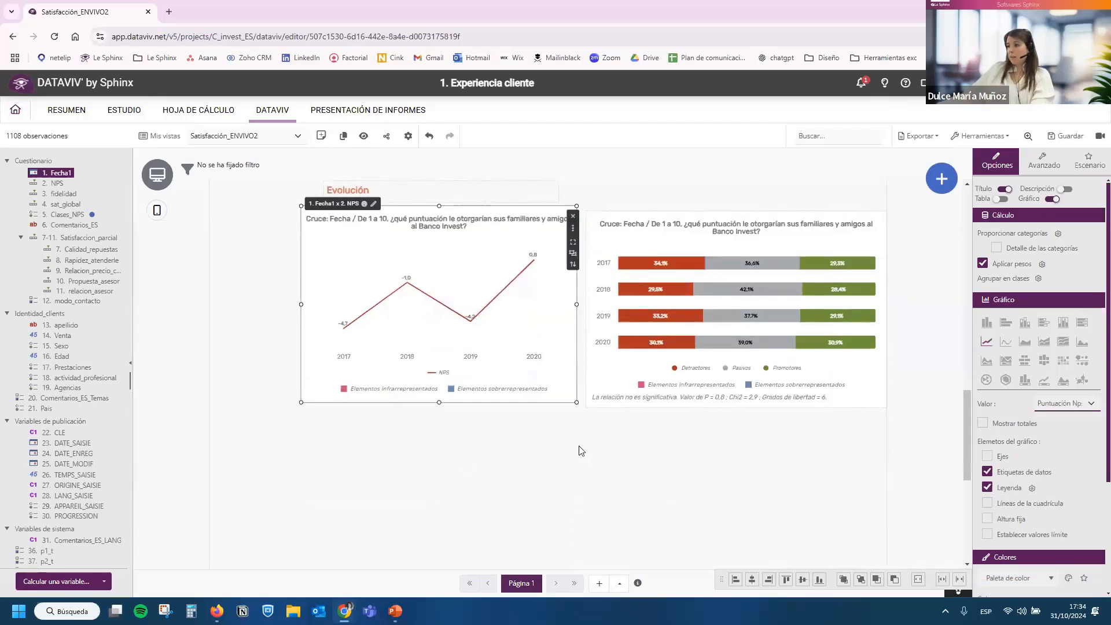
key(ctrl+v)
drag(572, 390, 409, 463)
scroll(412, 442, down, 2)
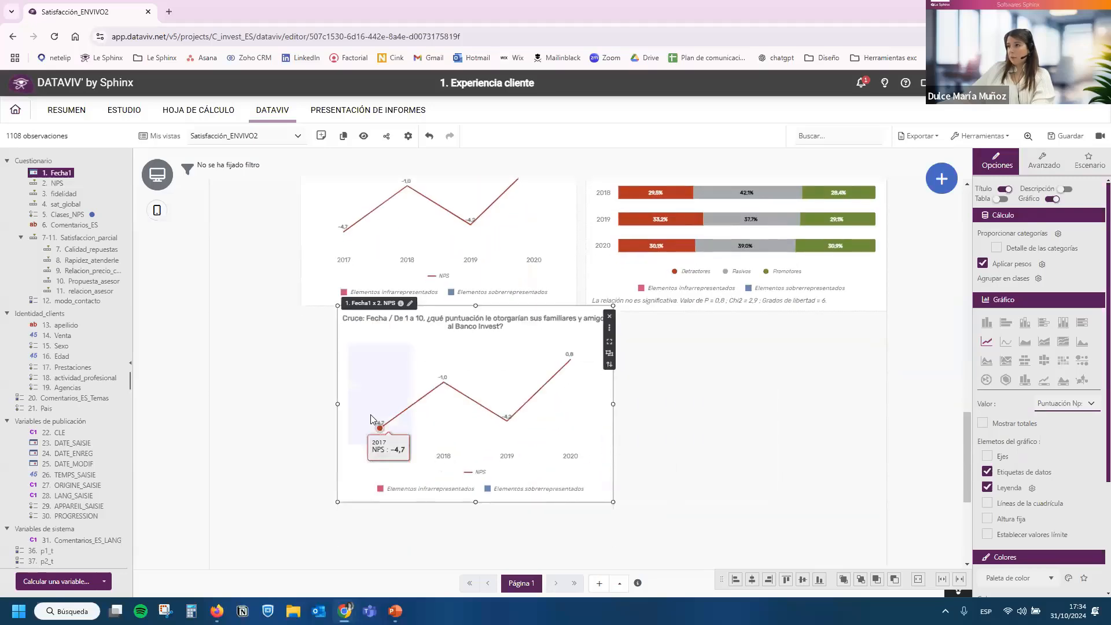
drag(370, 419, 349, 445)
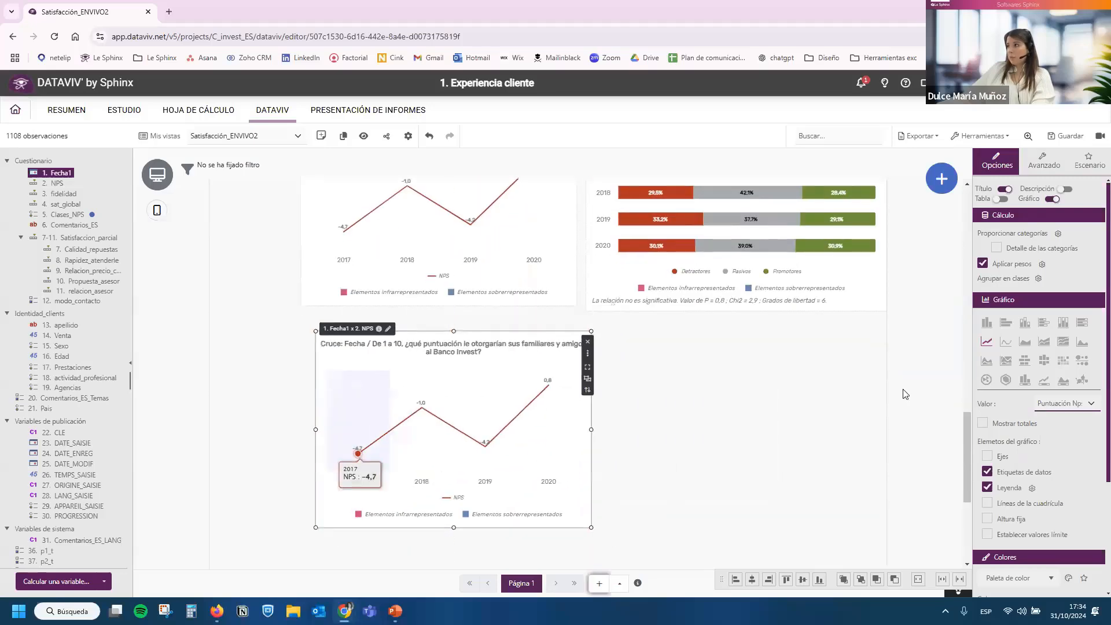
Change the lower NPS line chart to the time-series line type with a range selector.
click(1044, 383)
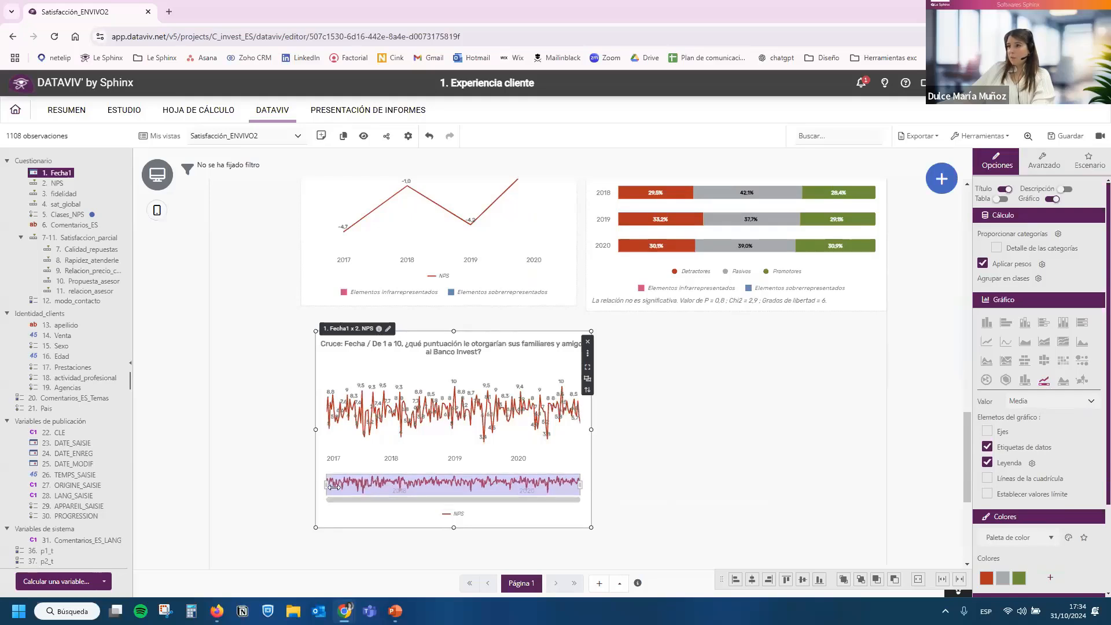
click(668, 486)
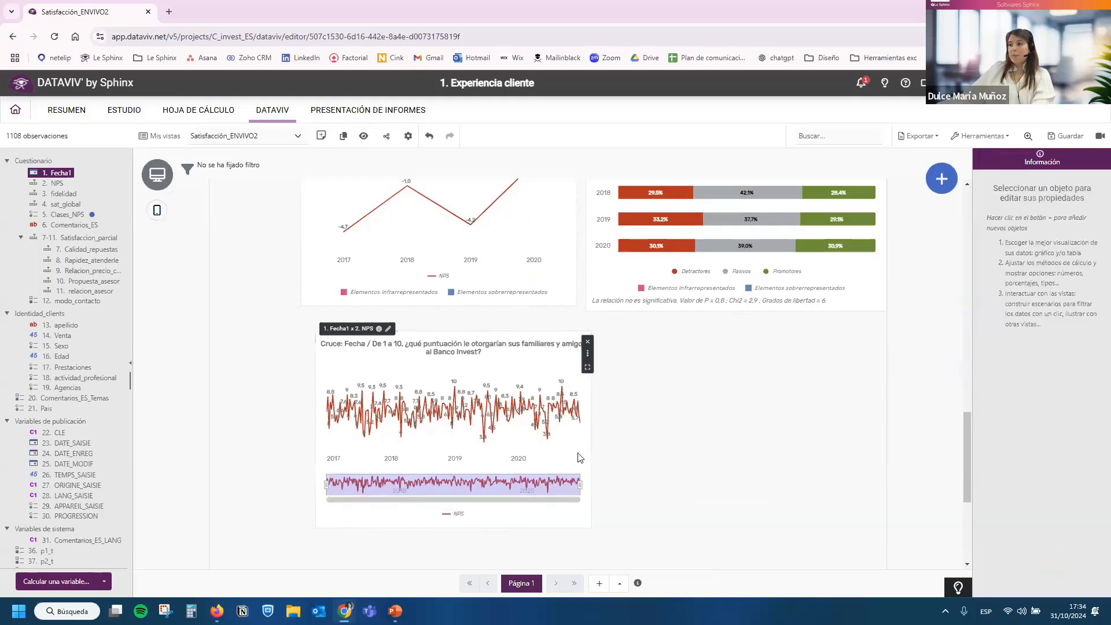
click(580, 458)
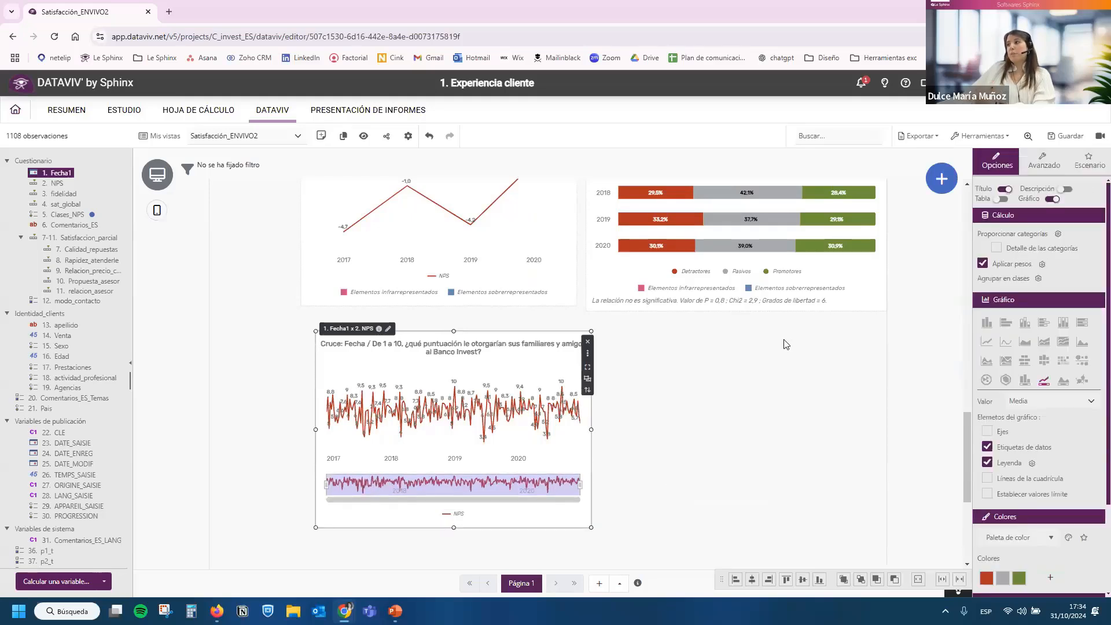
Save the dashboard.
click(782, 379)
scroll(723, 370, up, 3)
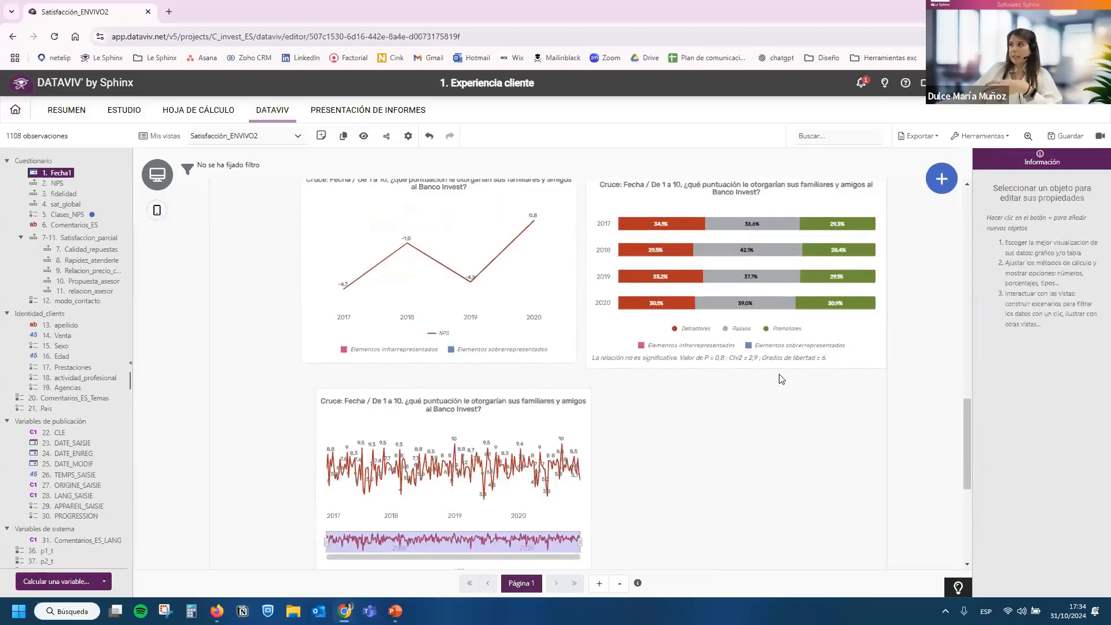
click(1055, 140)
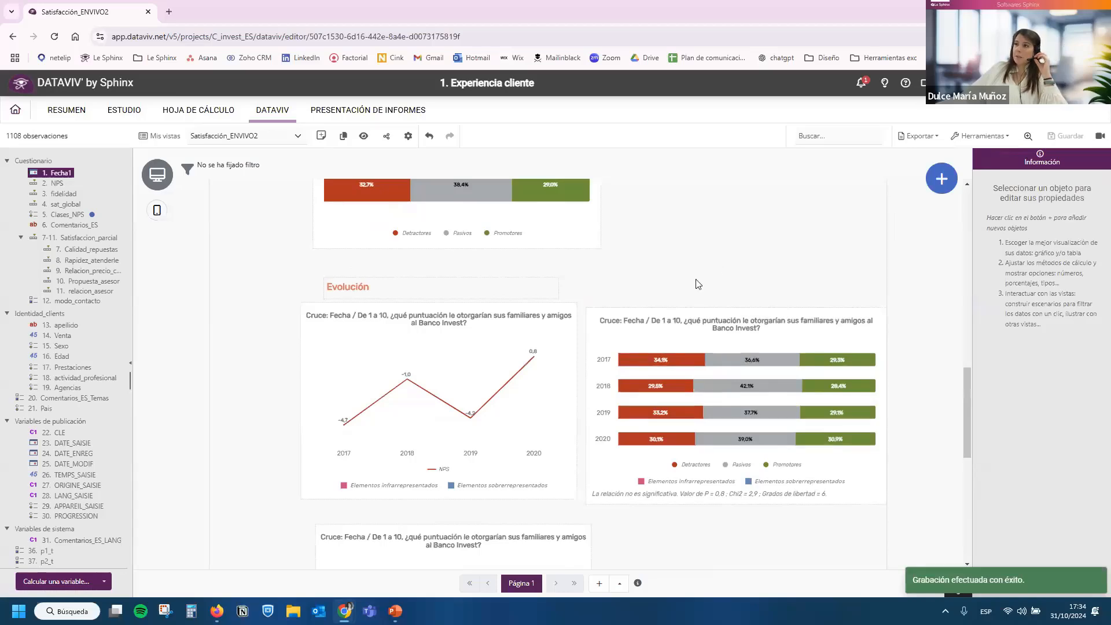
Add a Sexo bar chart without axes below the Filtros instructions and narrow it to fit that column.
scroll(666, 341, up, 10)
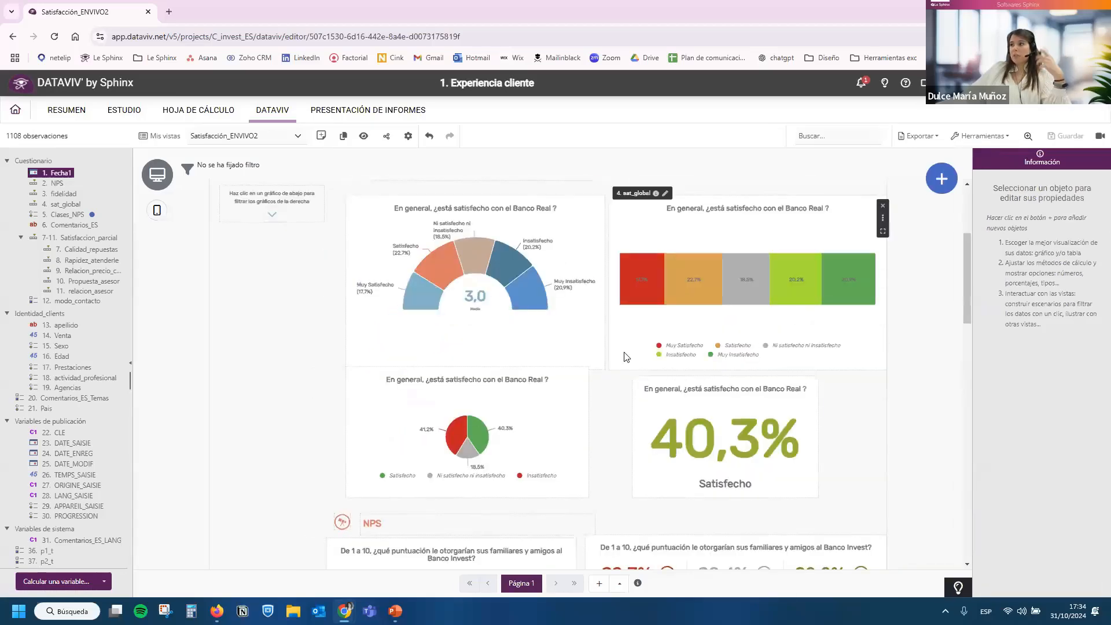
scroll(625, 356, down, 2)
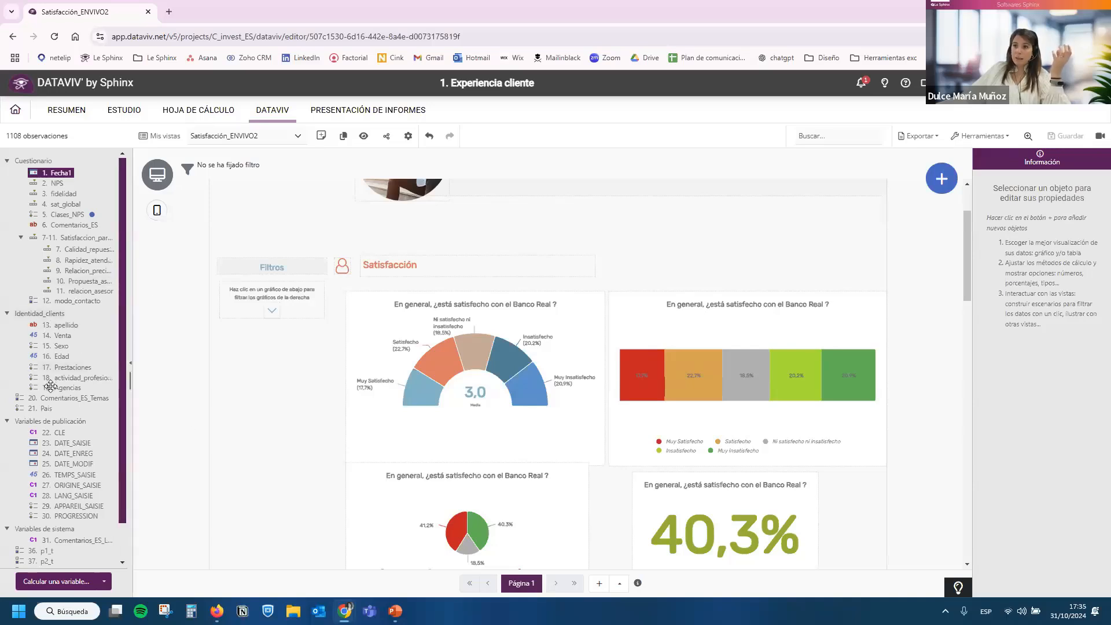
drag(51, 346, 282, 370)
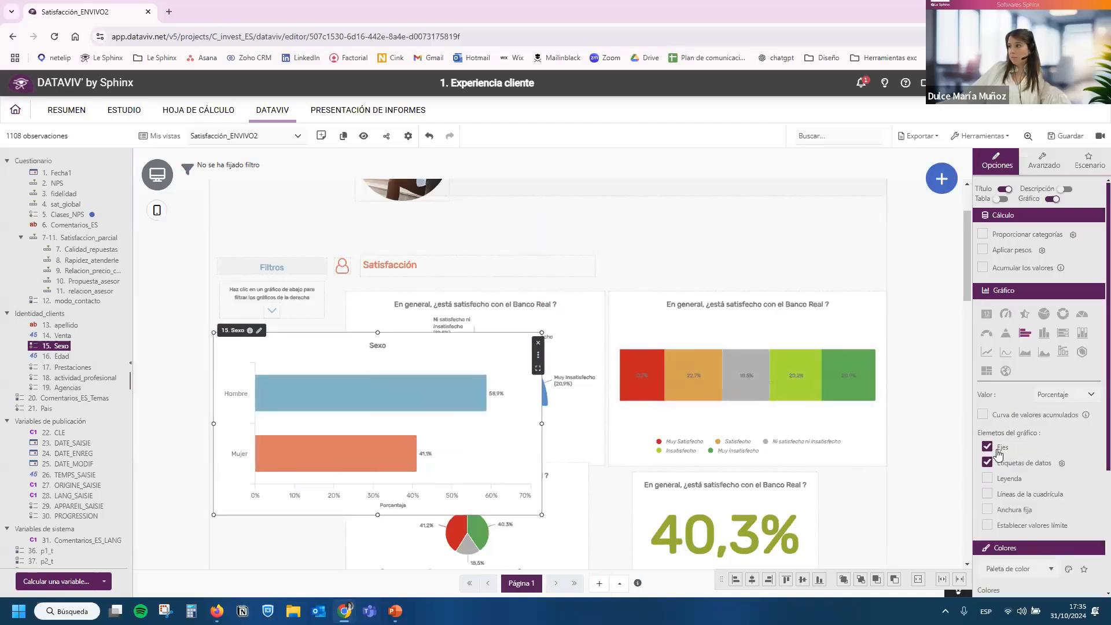
drag(542, 515, 340, 525)
scroll(272, 375, down, 2)
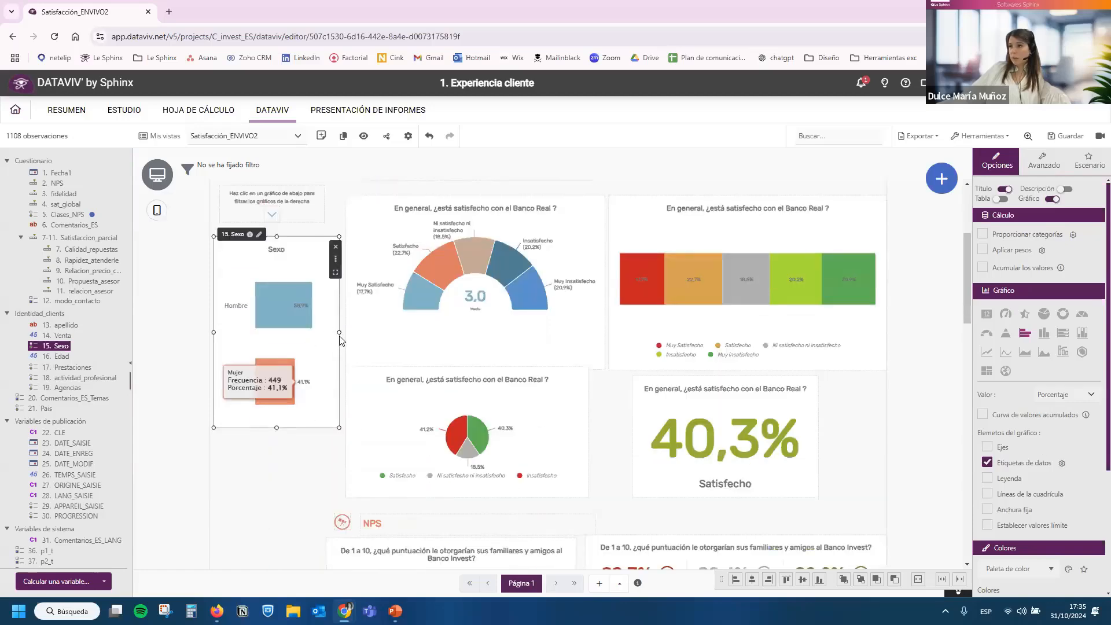
drag(334, 332, 320, 333)
scroll(278, 381, down, 2)
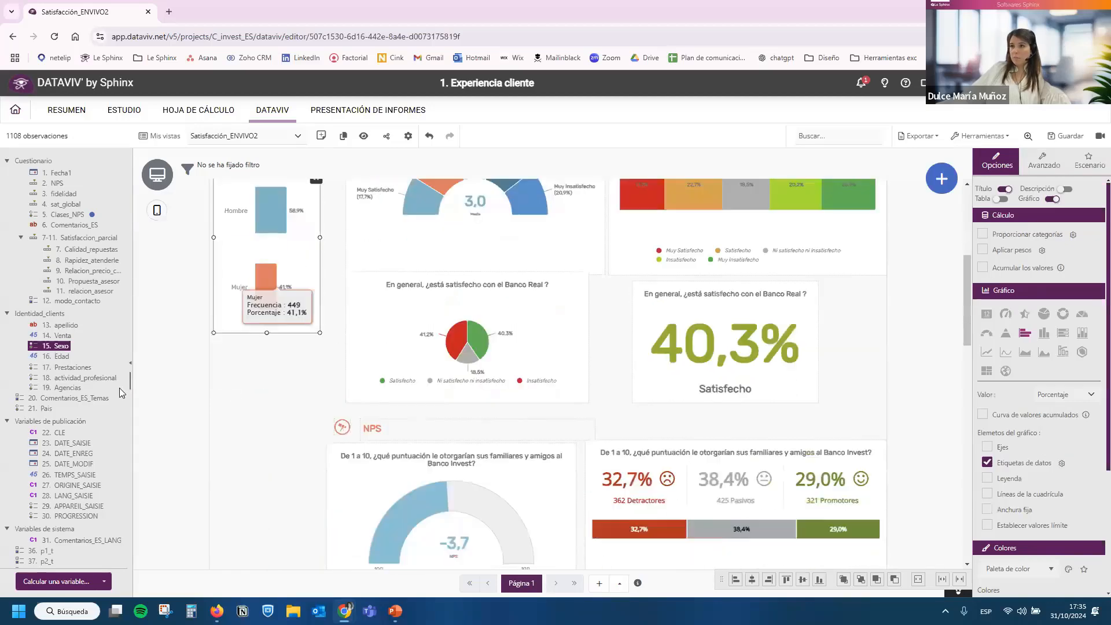
Add an actividad_profesional bar chart without axes below the Sexo chart, made taller and narrowed towards the filter column's width.
drag(75, 377, 254, 422)
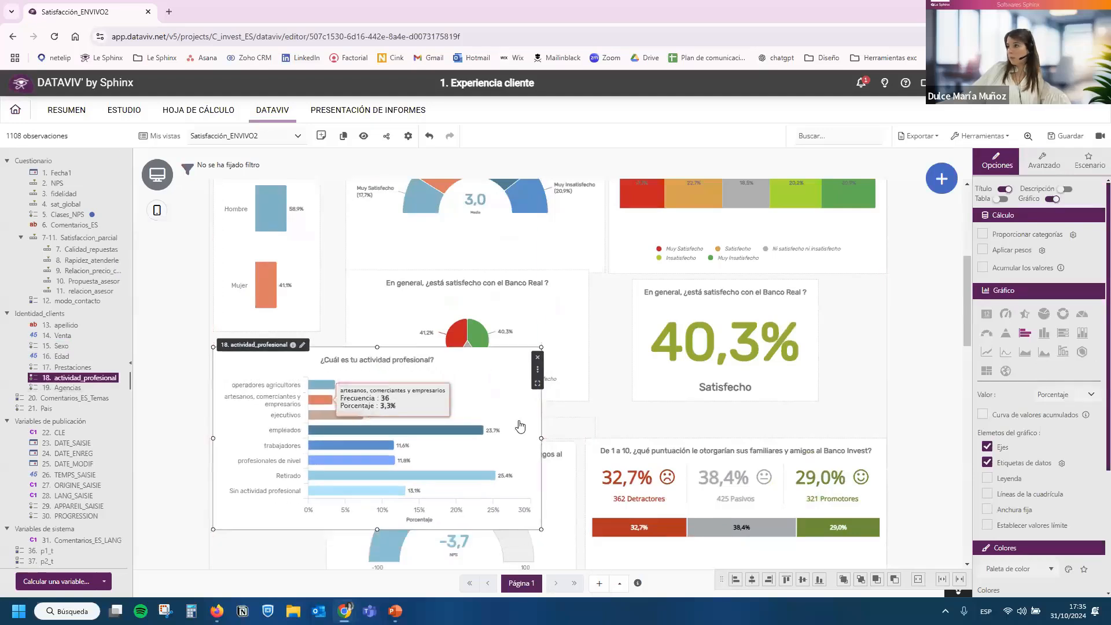
click(984, 445)
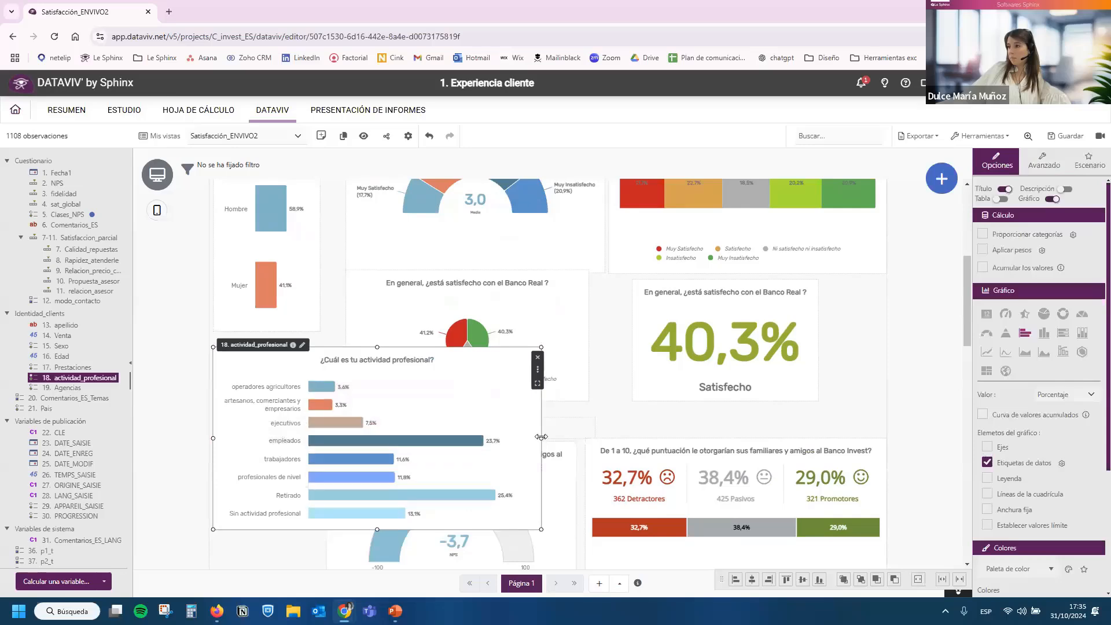
drag(542, 438, 353, 438)
drag(283, 529, 283, 577)
scroll(538, 441, down, 3)
click(688, 366)
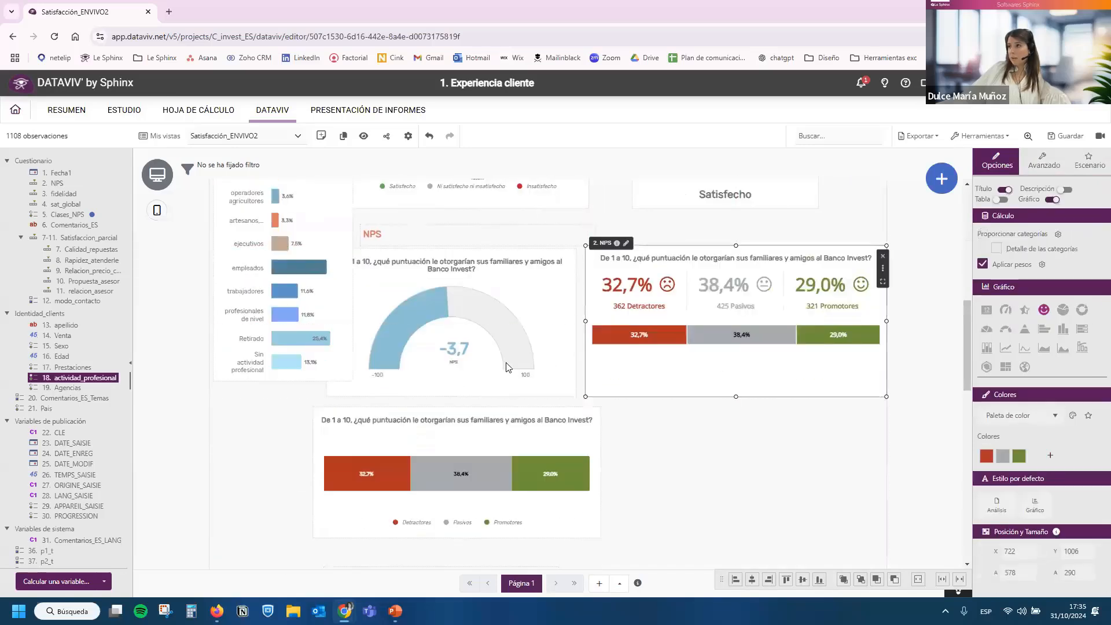
scroll(396, 374, up, 2)
click(336, 358)
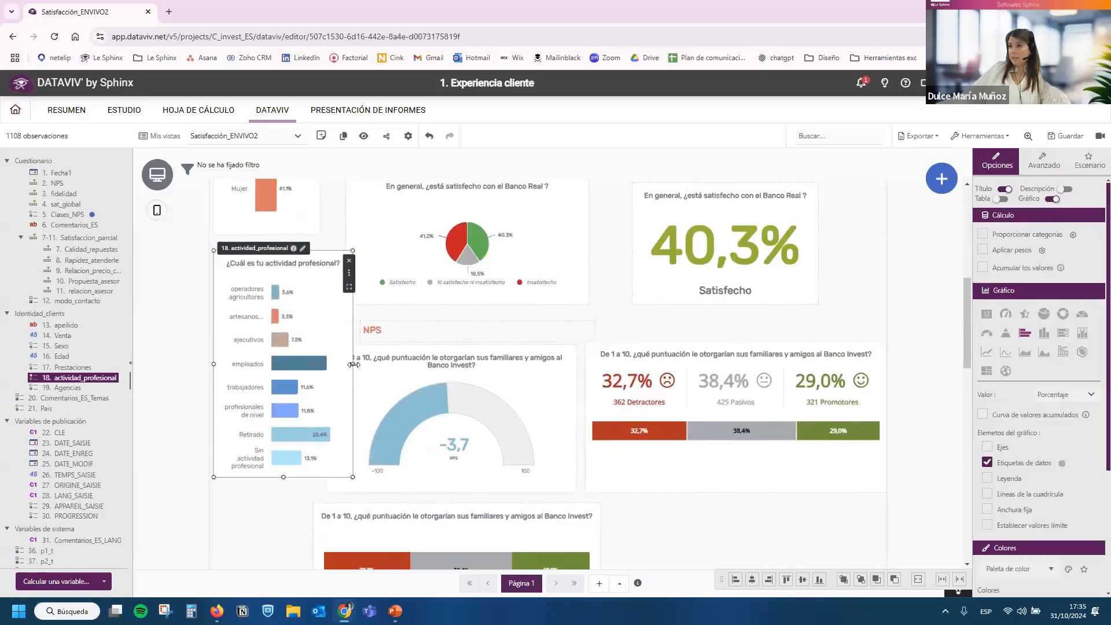
drag(352, 363, 340, 369)
scroll(318, 355, up, 3)
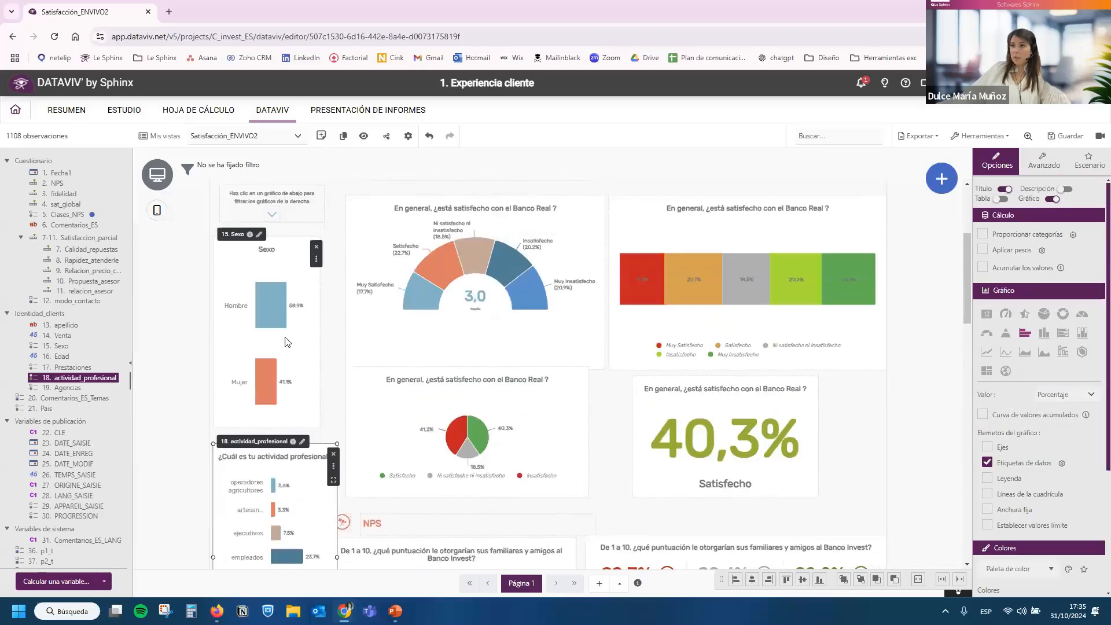
click(302, 341)
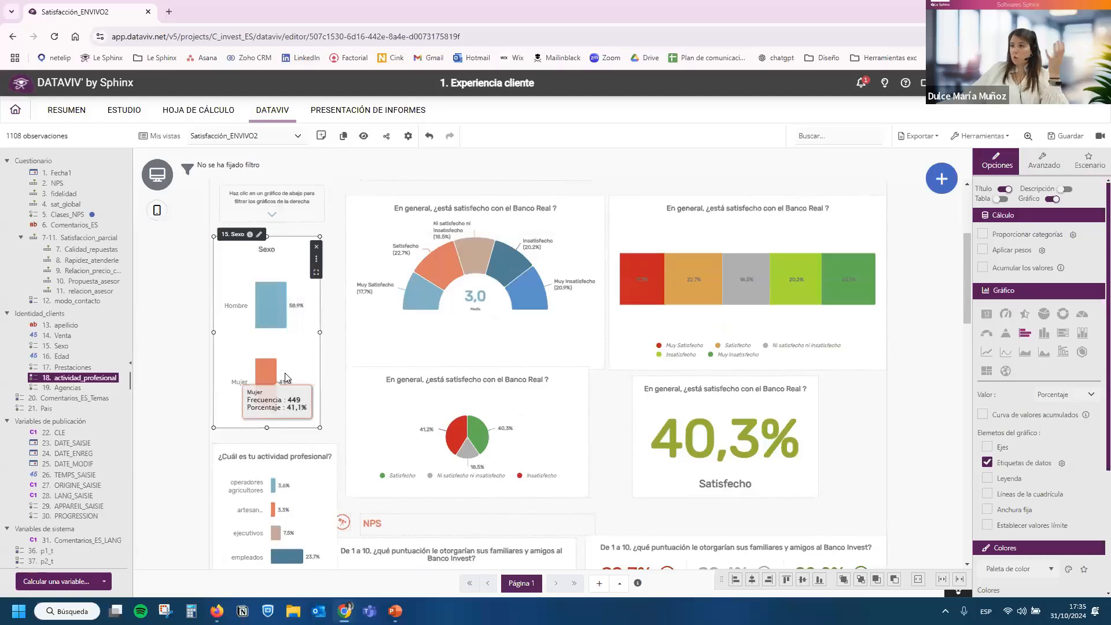
Change the Sexo chart to a pictogram chart with the male icon for Hombre and the Female icon for Mujer.
click(1025, 316)
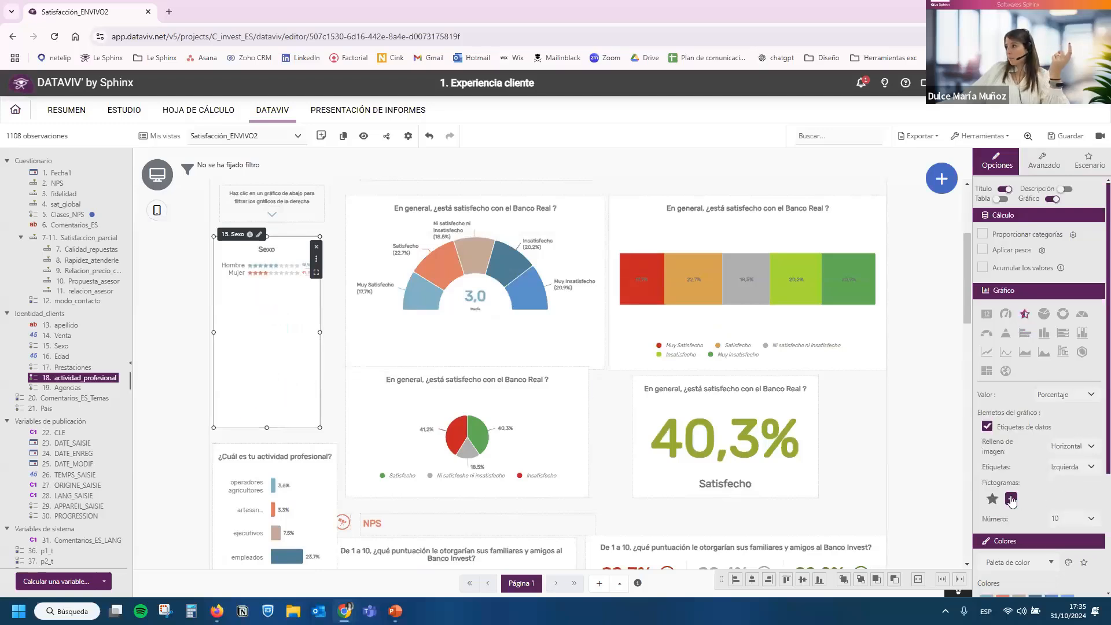
click(993, 502)
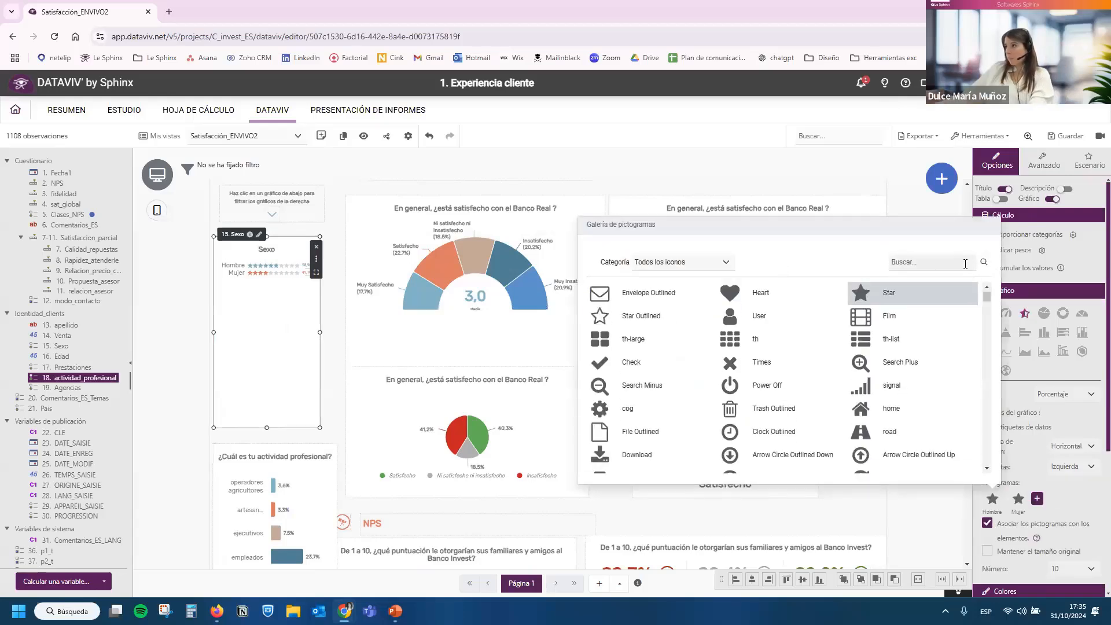
text(male)
click(733, 294)
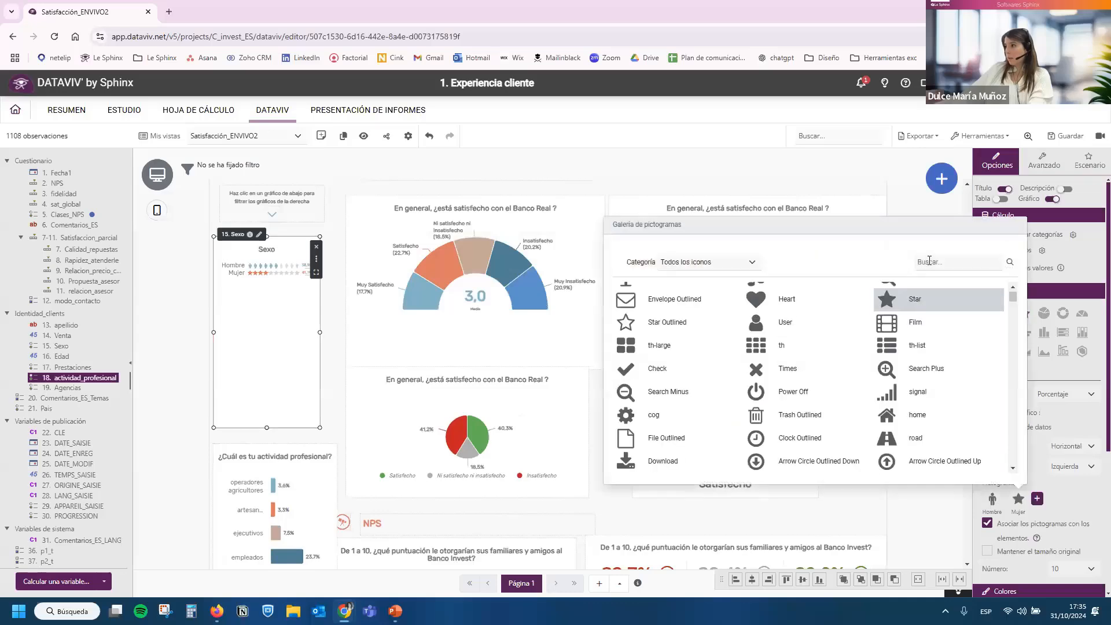
text(femal)
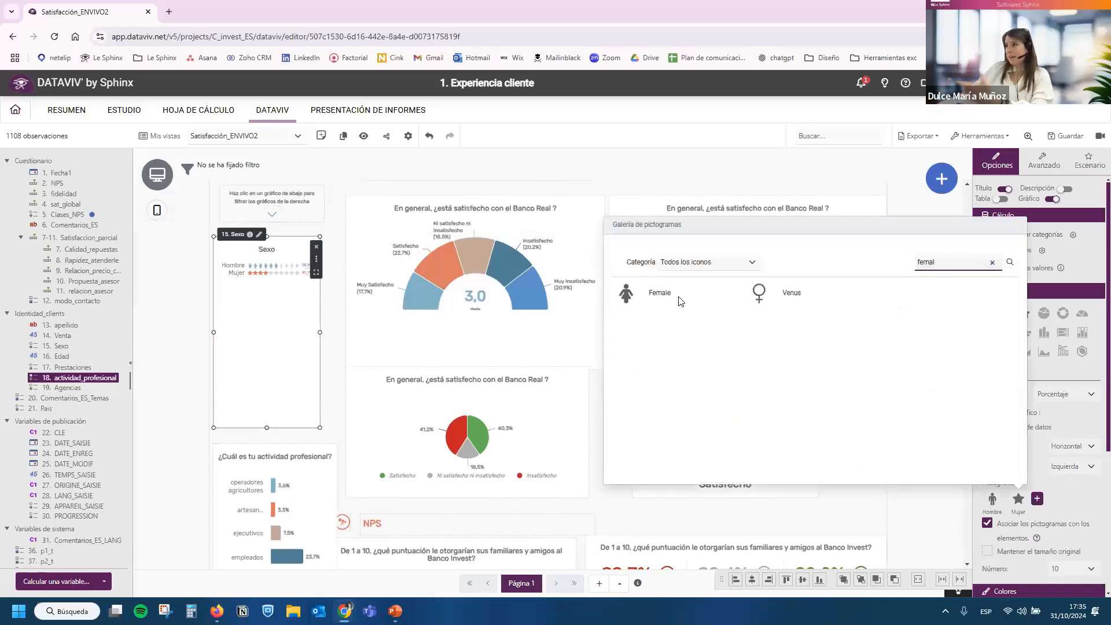
click(642, 292)
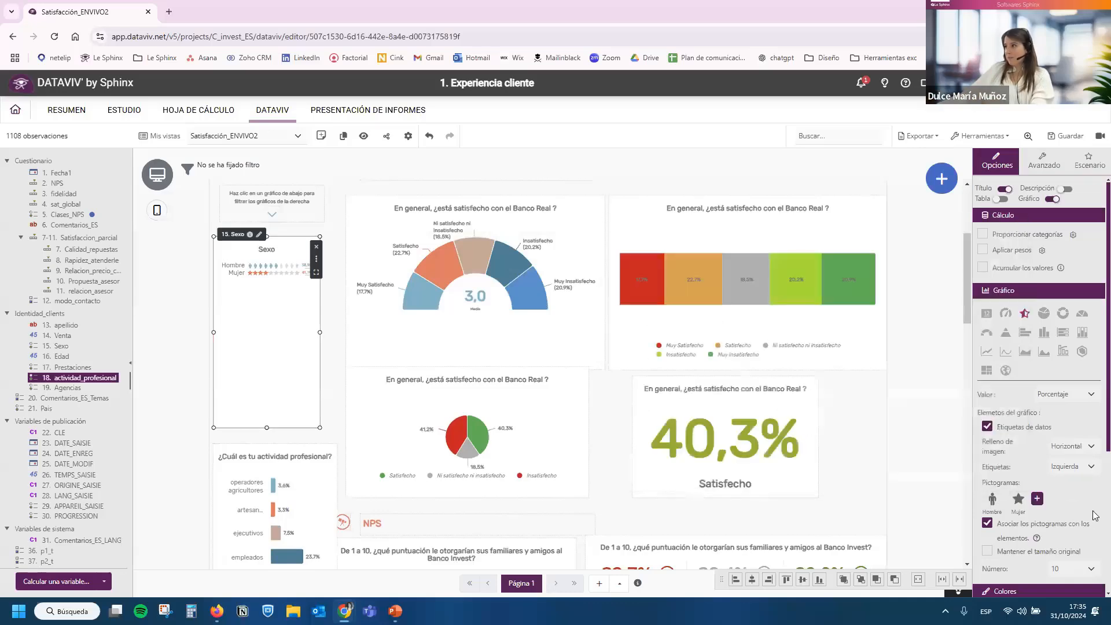
Set the Sexo pictograms' image fill to Vertical and widen the chart so Hombre and Mujer sit side by side.
click(1076, 446)
click(1070, 471)
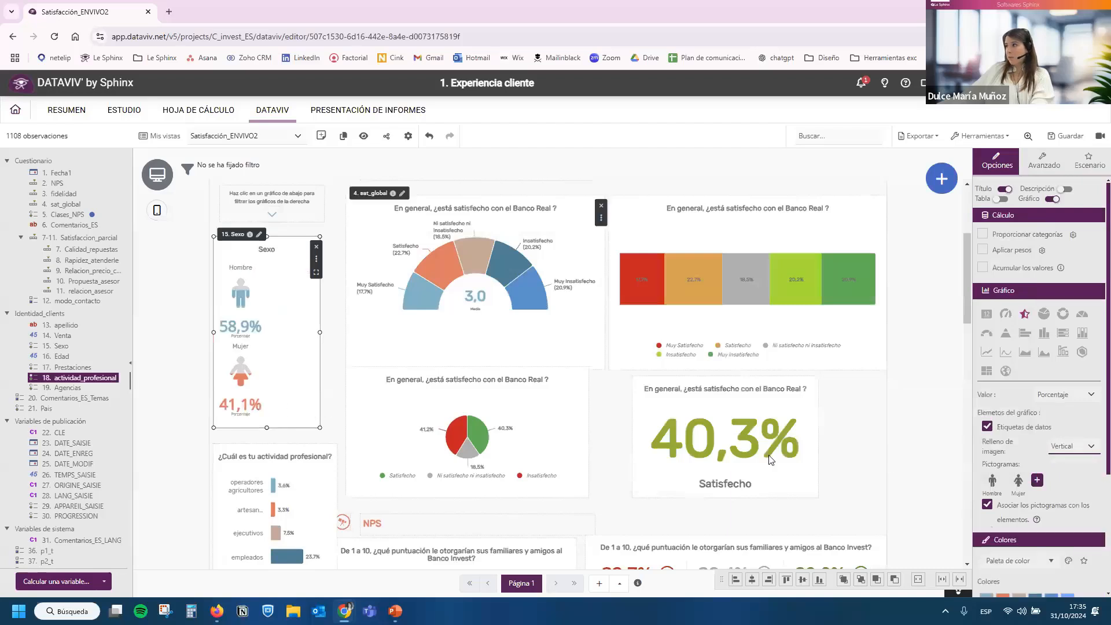
drag(320, 332, 351, 332)
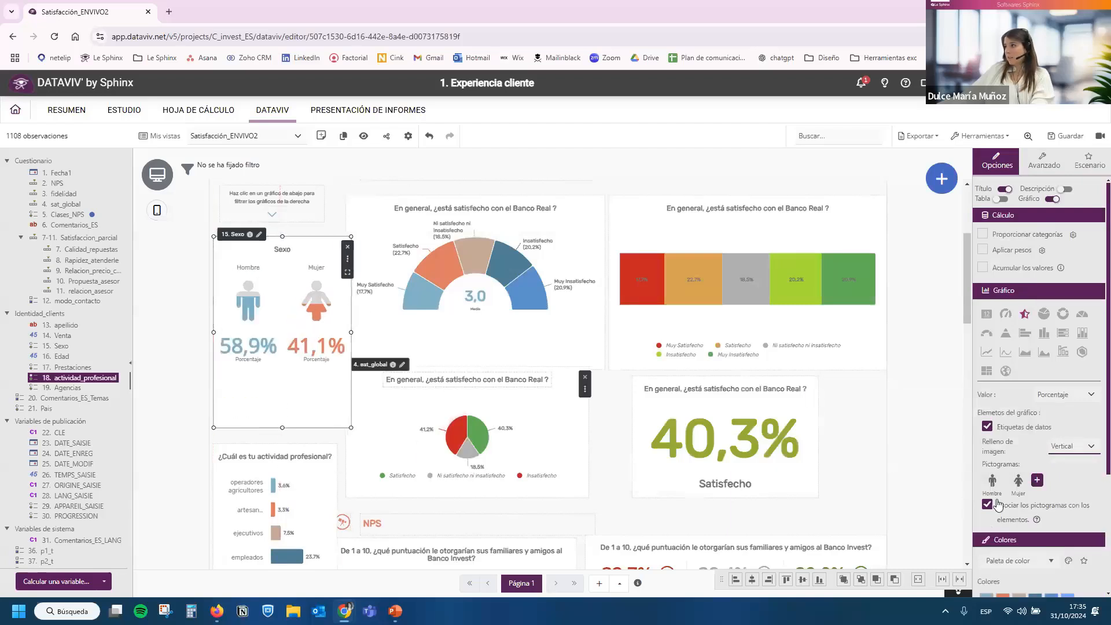
click(1058, 505)
click(1058, 503)
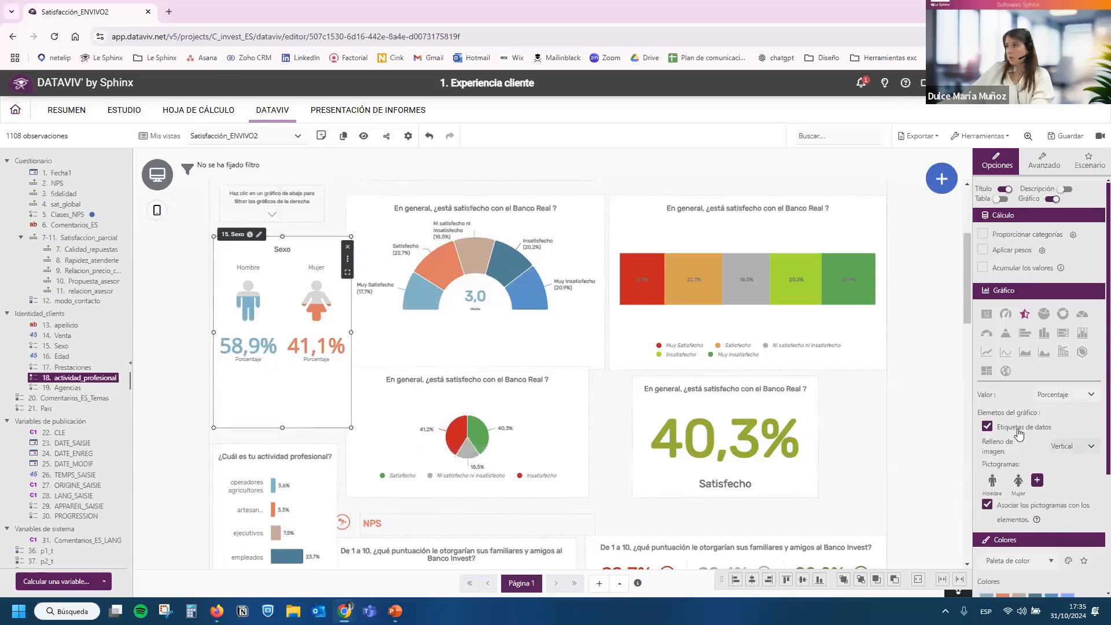
Hide the data labels of the Sexo pictograms and reduce the chart's width and height to fit the filter column.
click(987, 427)
drag(350, 332, 339, 332)
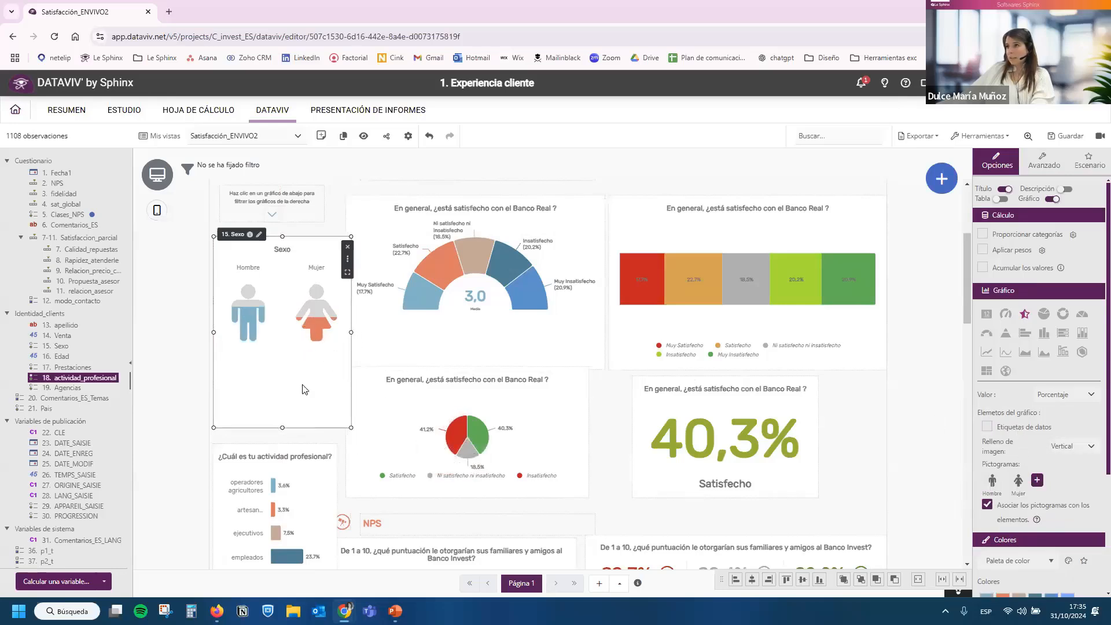
drag(276, 390, 277, 364)
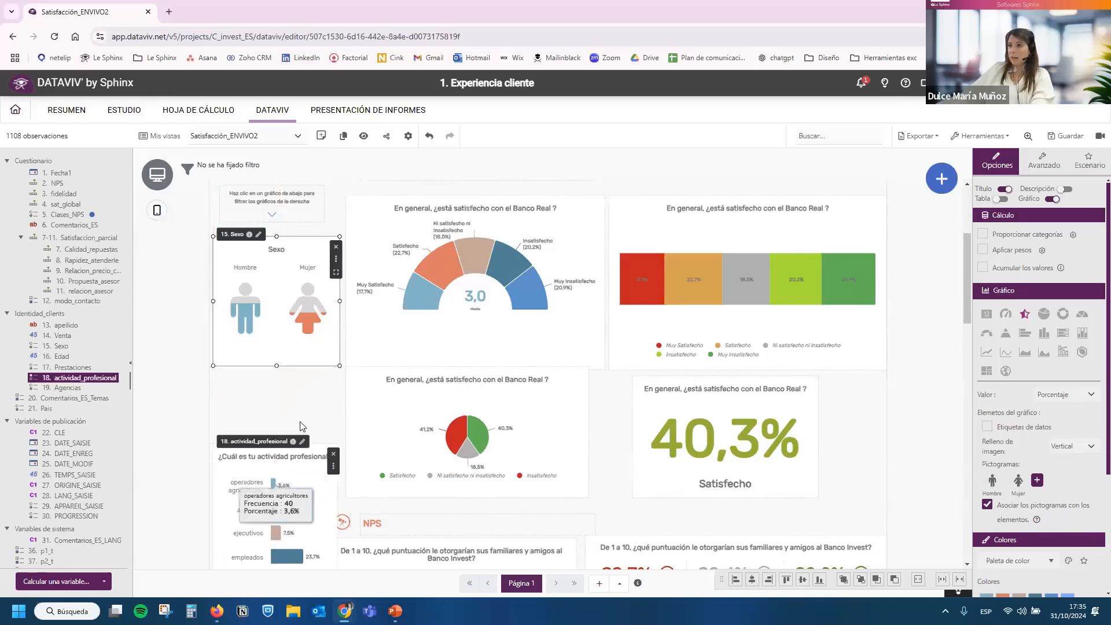
Move the actividad_profesional chart up under Sexo and turn it into a table of categories in ascending order, without percentage values.
click(288, 445)
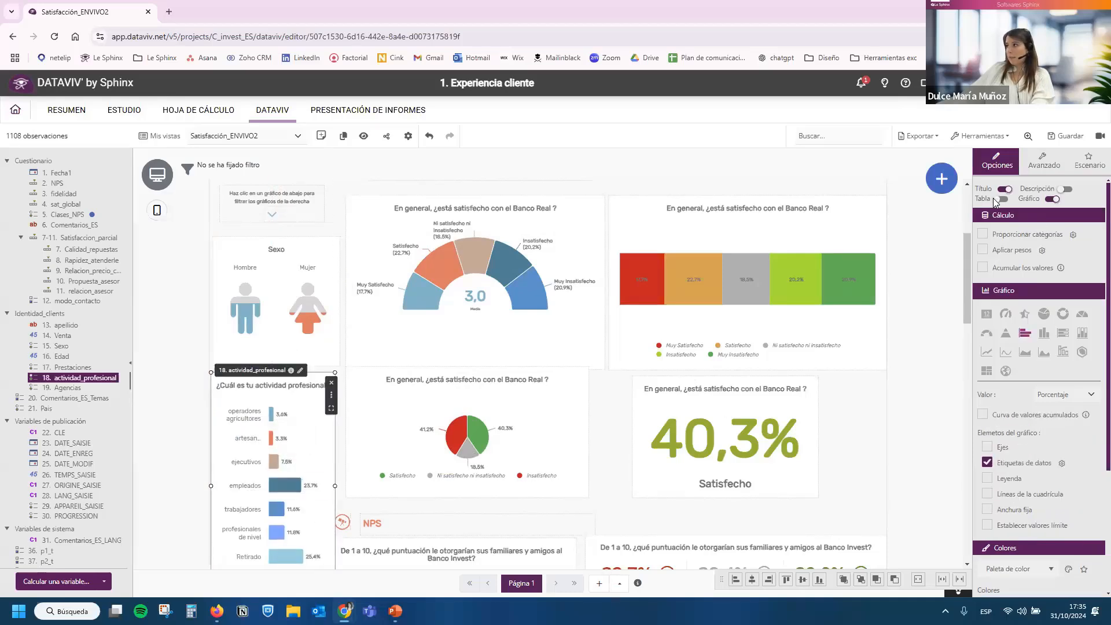
click(1054, 198)
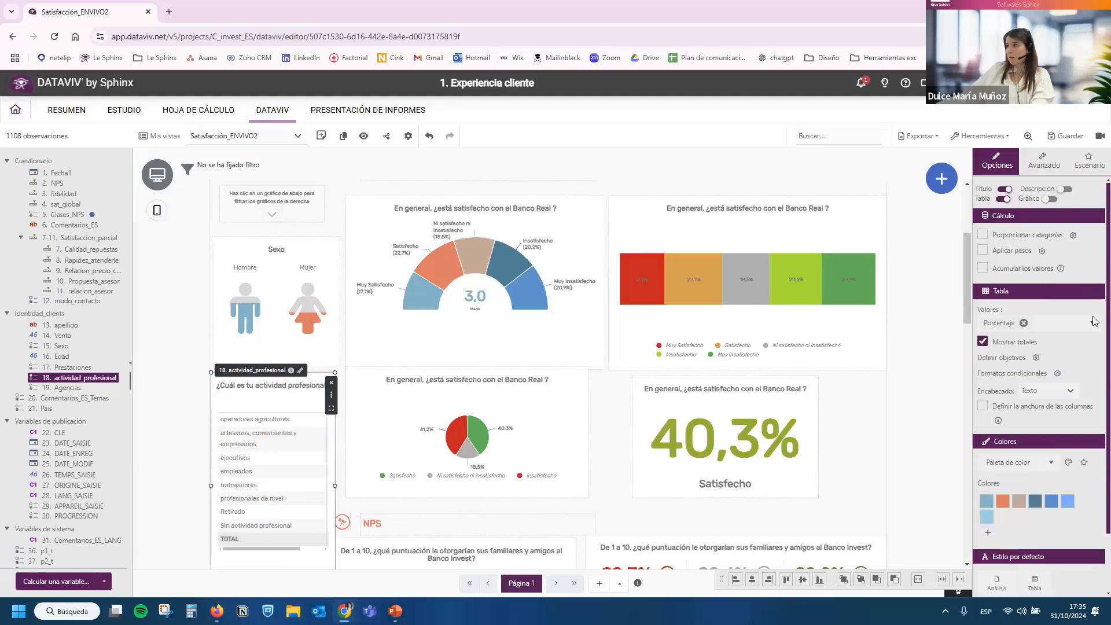
click(1024, 323)
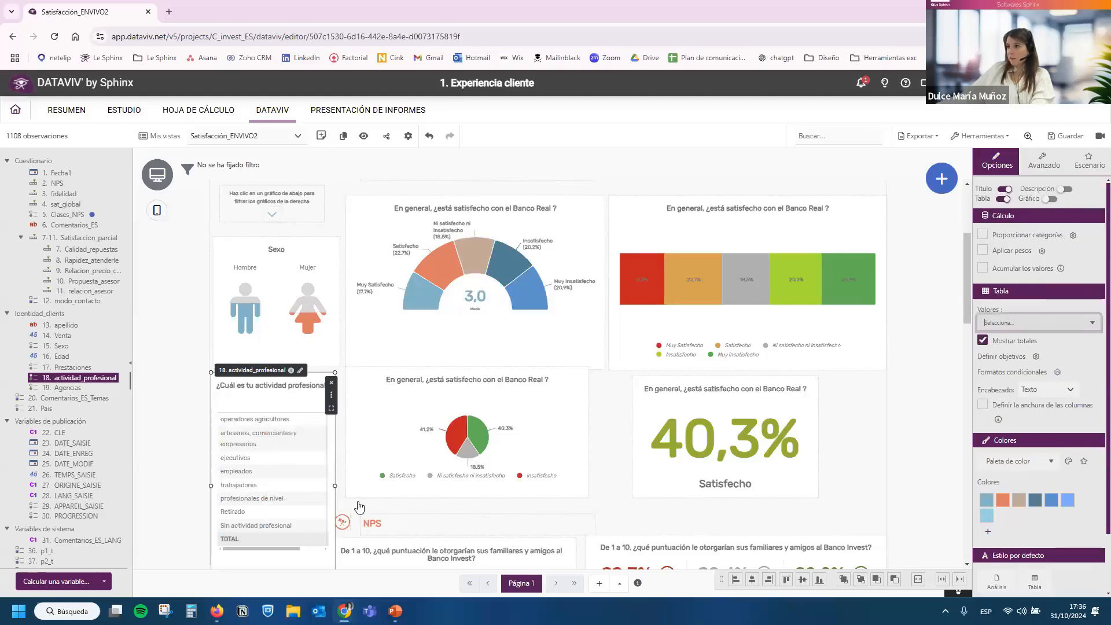
click(294, 414)
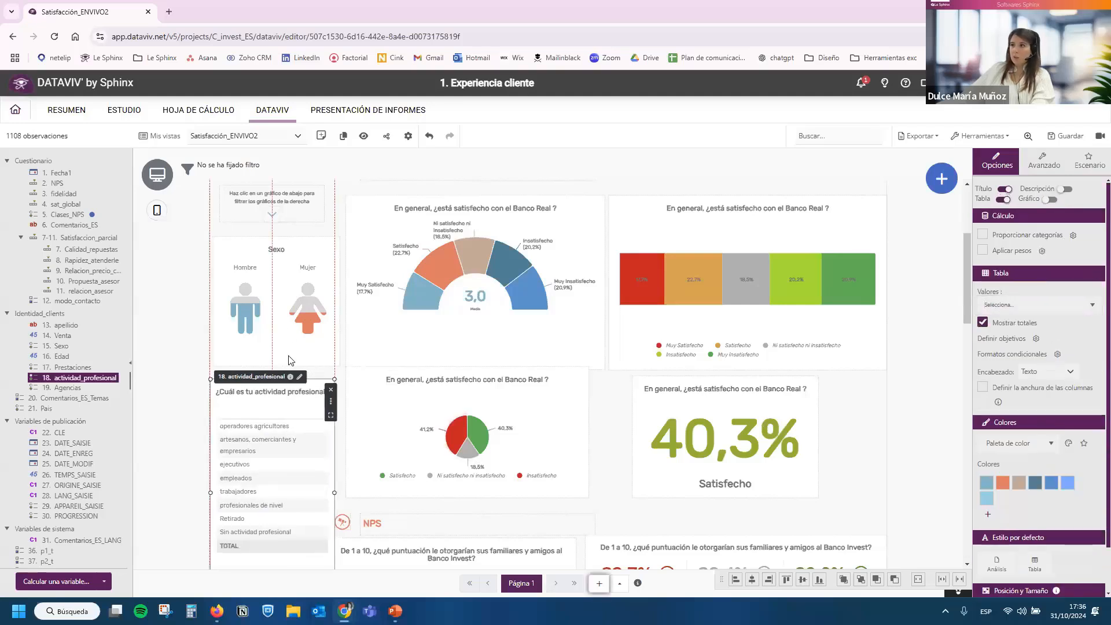
Give the Sexo chart the Análisis de filtrado action on the four satisfaction charts and try it with Mujer.
click(284, 325)
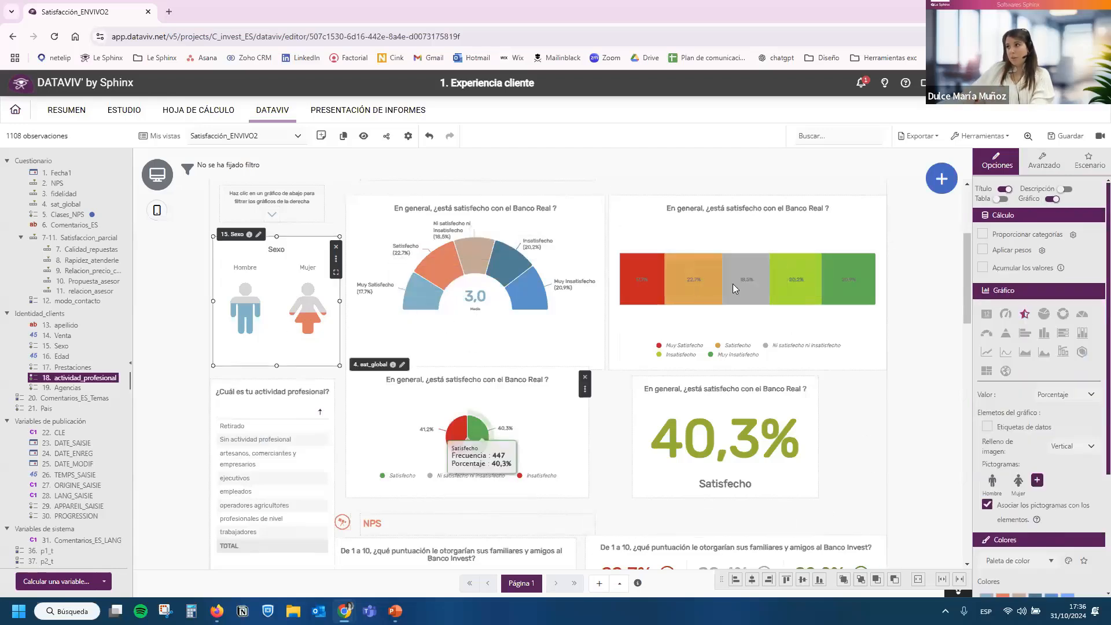
click(1071, 171)
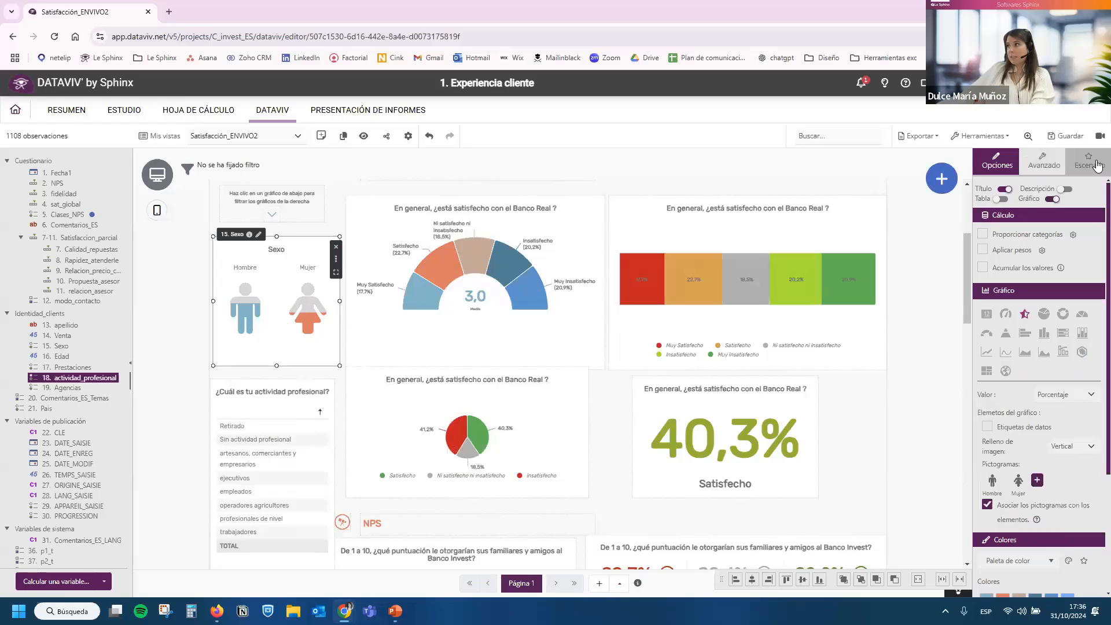
click(1041, 215)
click(1033, 255)
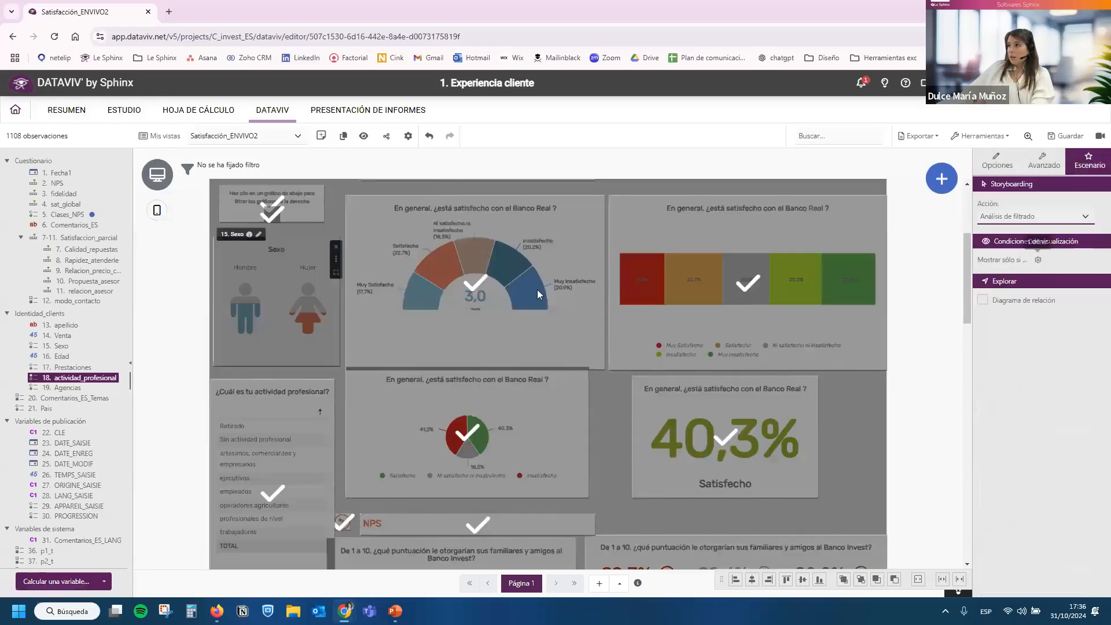
click(699, 439)
click(986, 286)
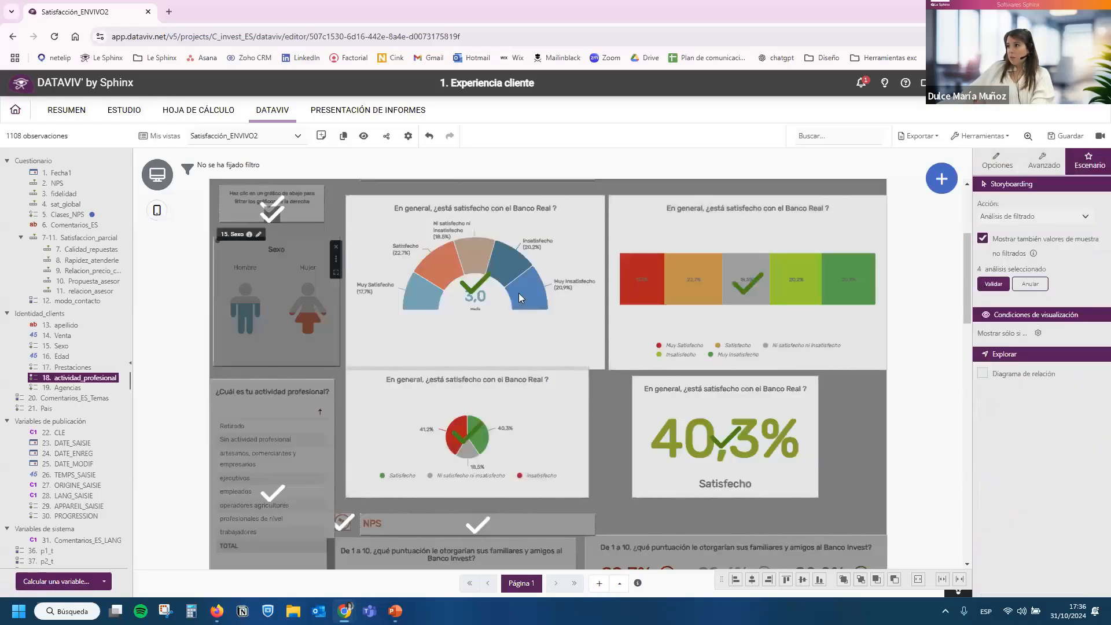
click(299, 305)
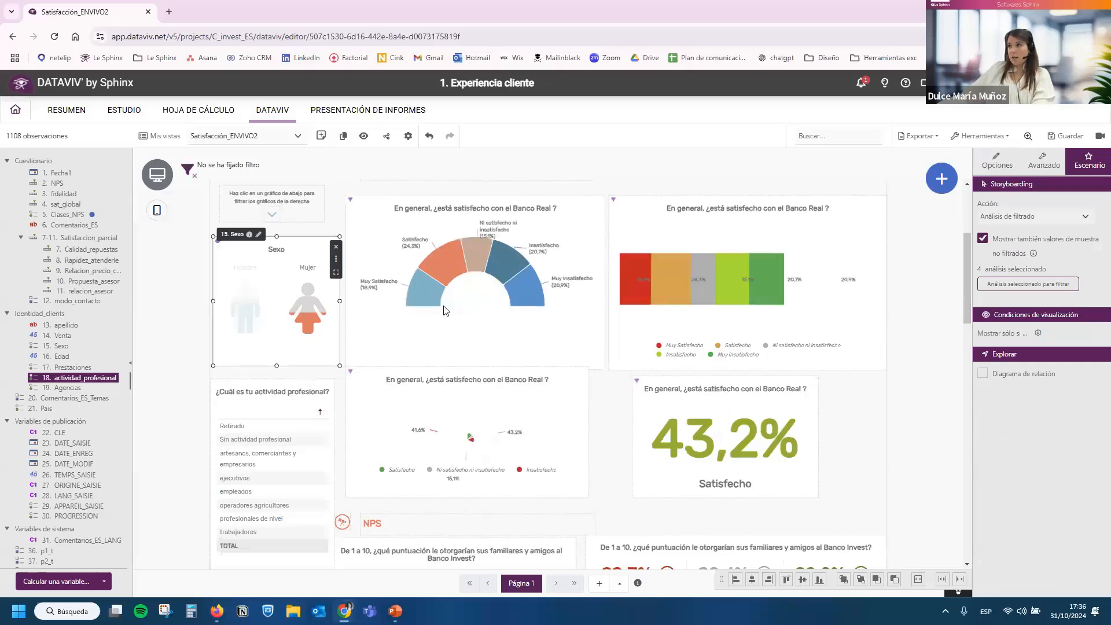
Give the actividad_profesional table the Análisis de filtrado action on the four satisfaction charts and validate the selection.
scroll(360, 404, down, 2)
click(322, 405)
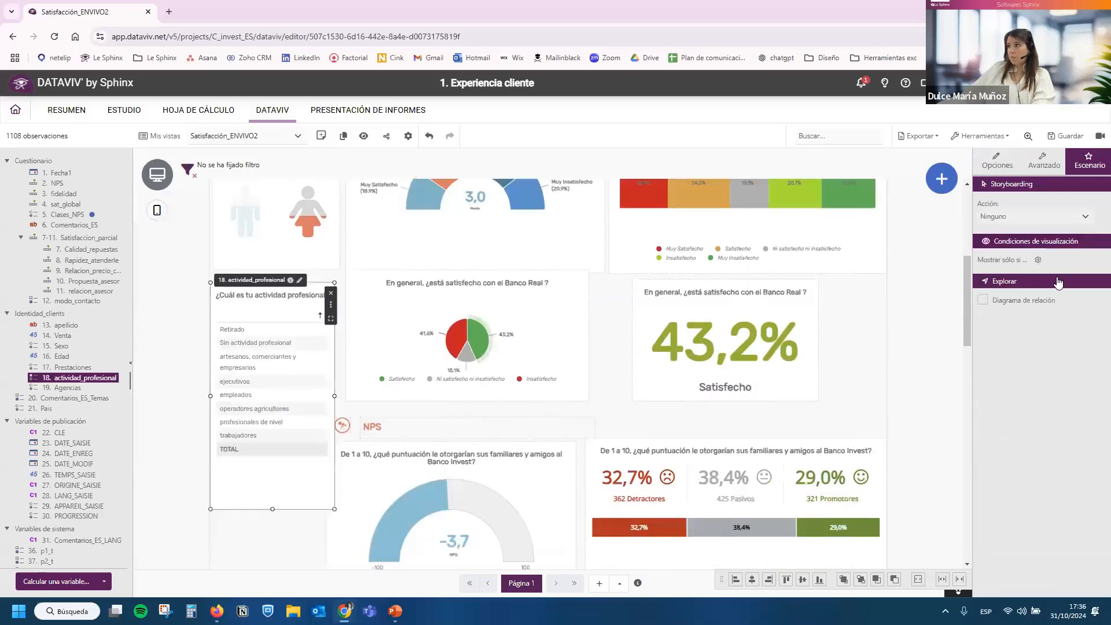
click(1033, 217)
click(1047, 259)
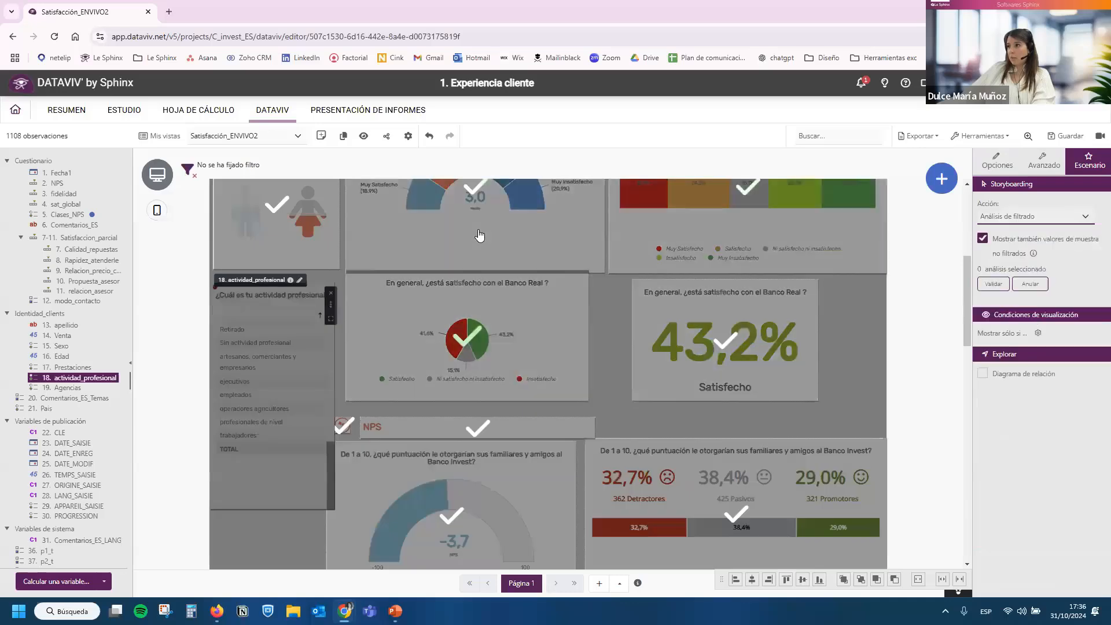
click(476, 342)
click(982, 285)
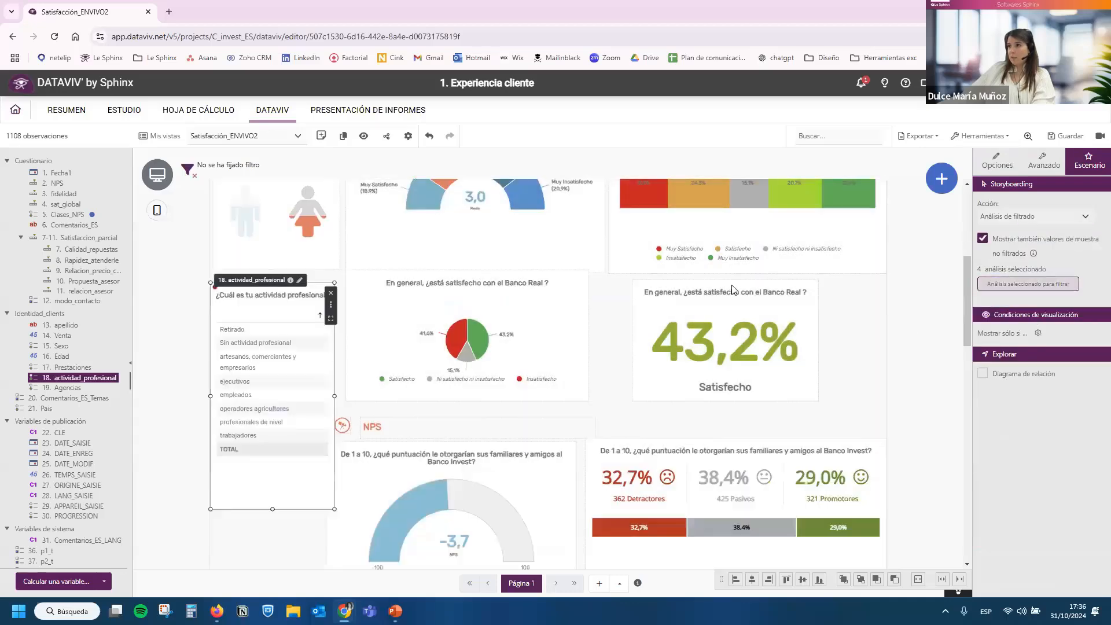
Test the actividad_profesional filter with ejecutivos and Retirado, check the dashboard's charts, and clear all active filters.
scroll(310, 244, up, 2)
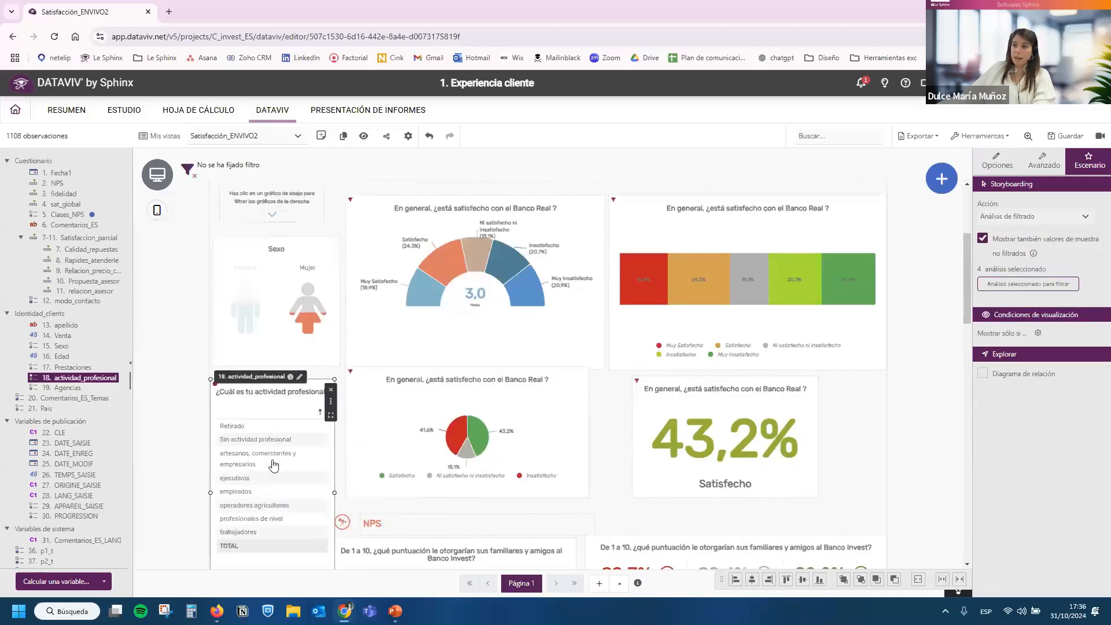
click(262, 480)
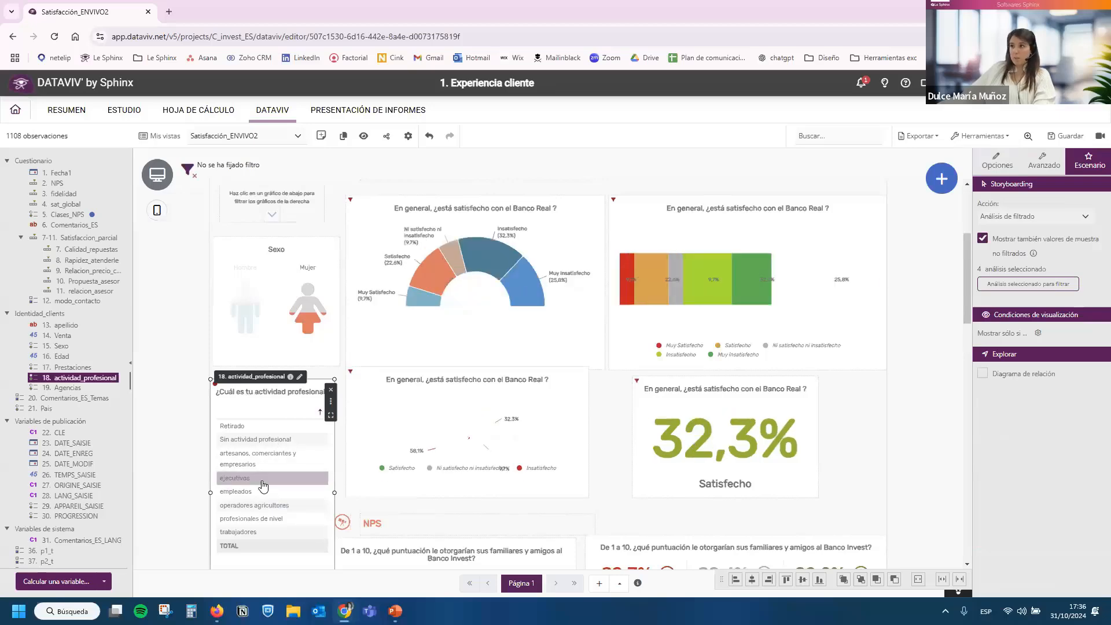
click(254, 427)
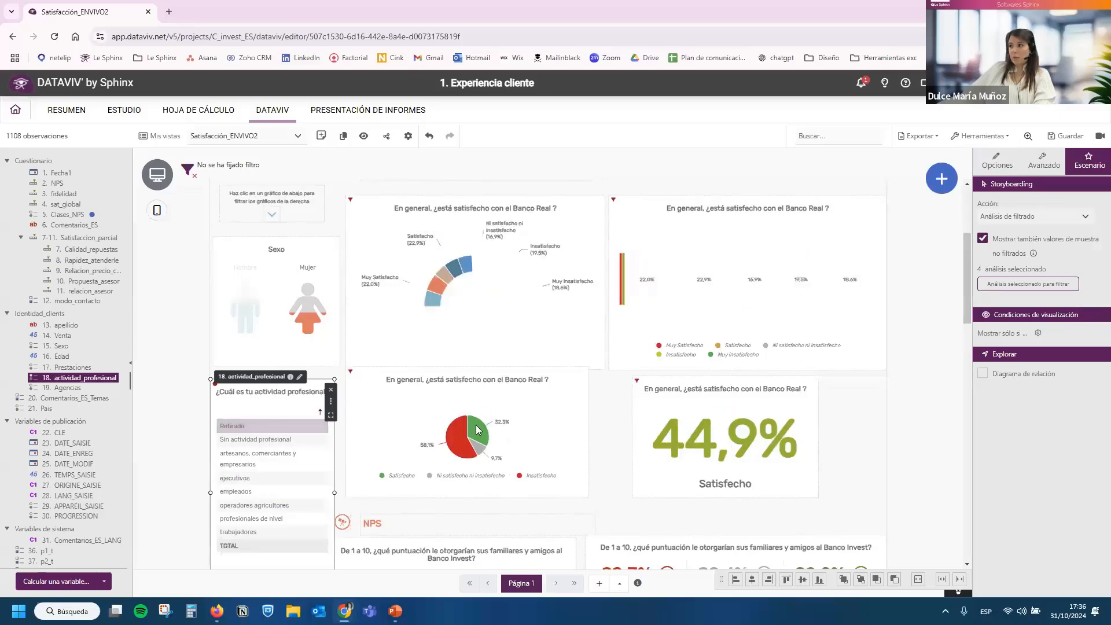
scroll(656, 444, down, 2)
scroll(656, 444, down, 5)
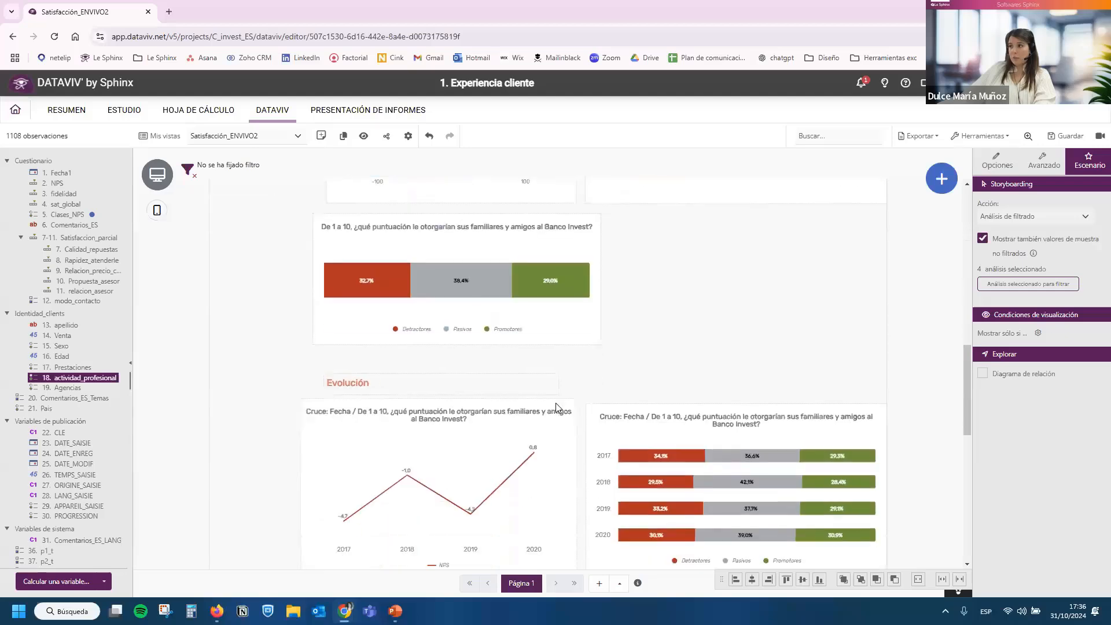
scroll(555, 403, up, 12)
scroll(345, 327, down, 2)
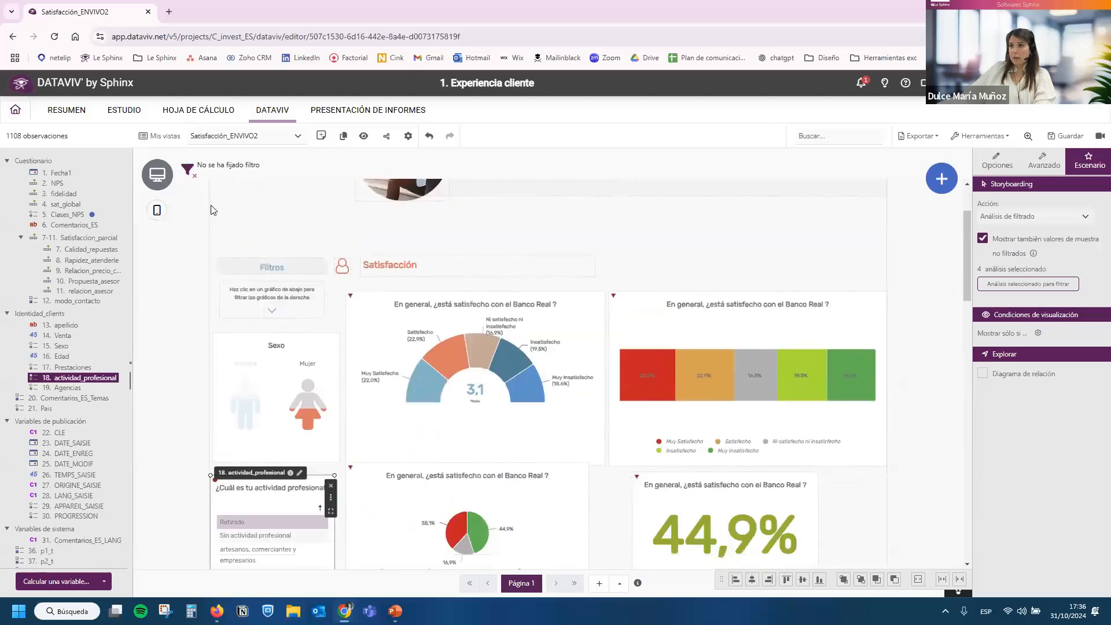
click(194, 175)
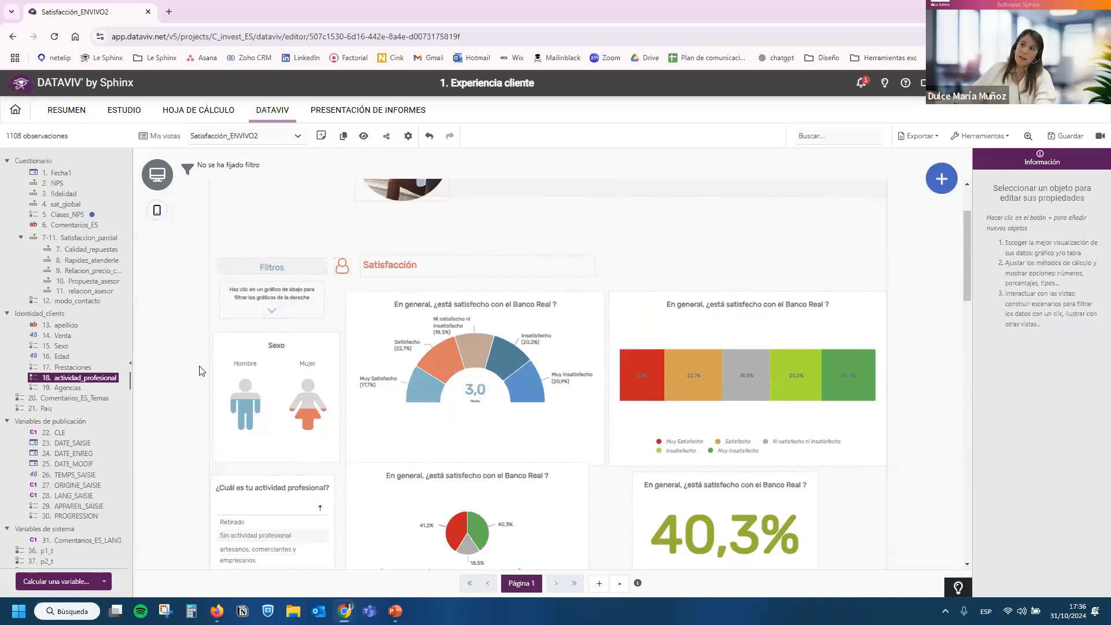
Add Edad, Sexo and actividad_profesional as general filters in the filter bar above the dashboard.
drag(71, 356, 204, 167)
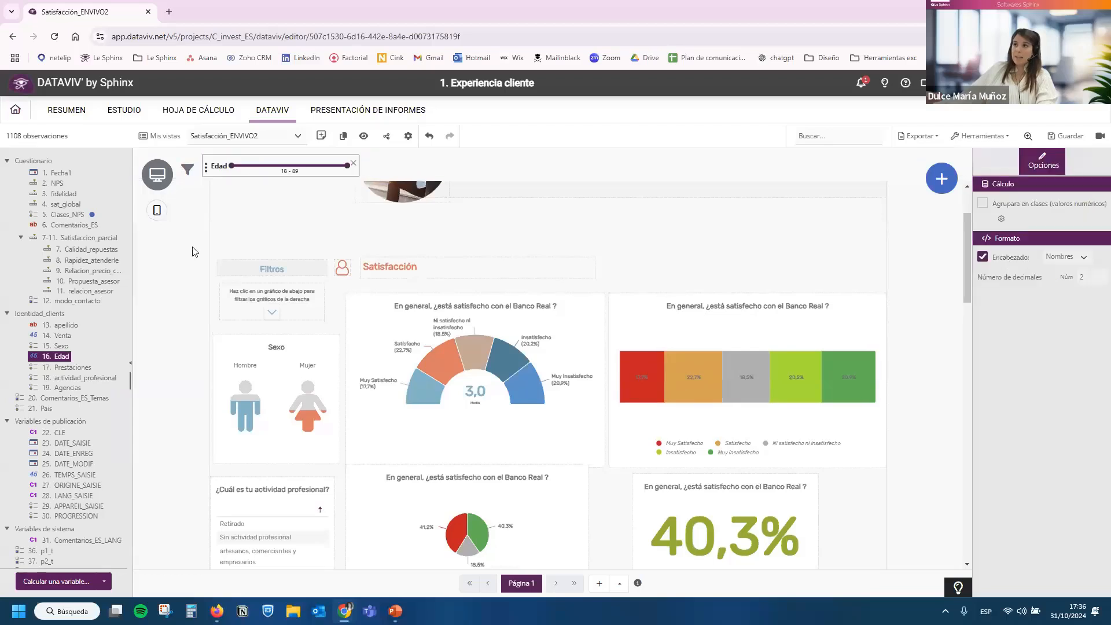
drag(55, 340, 405, 167)
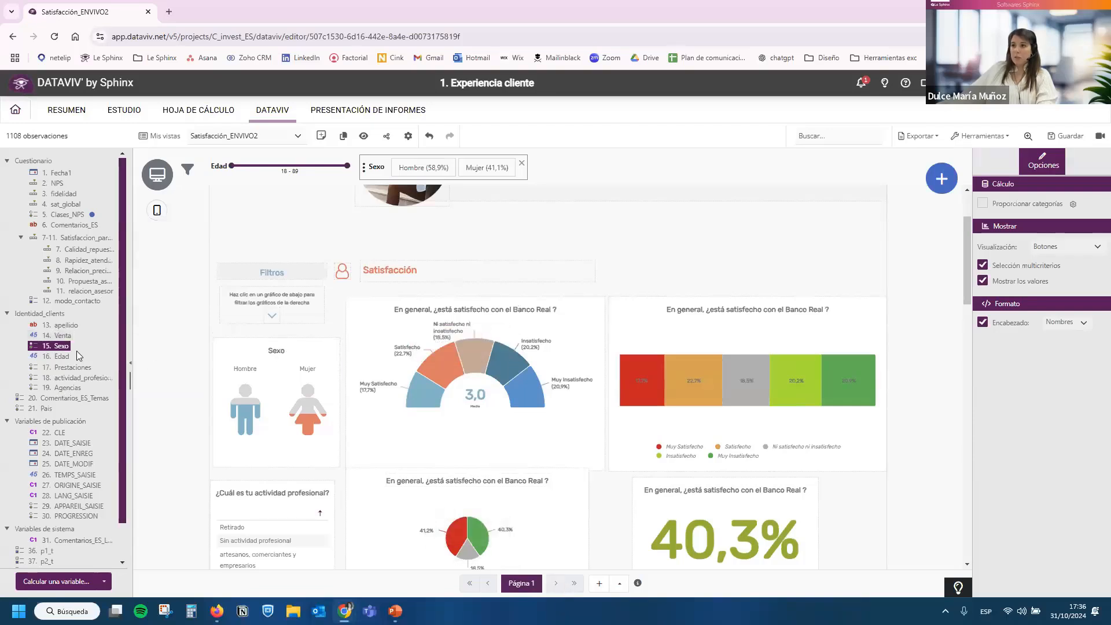
drag(60, 378, 268, 168)
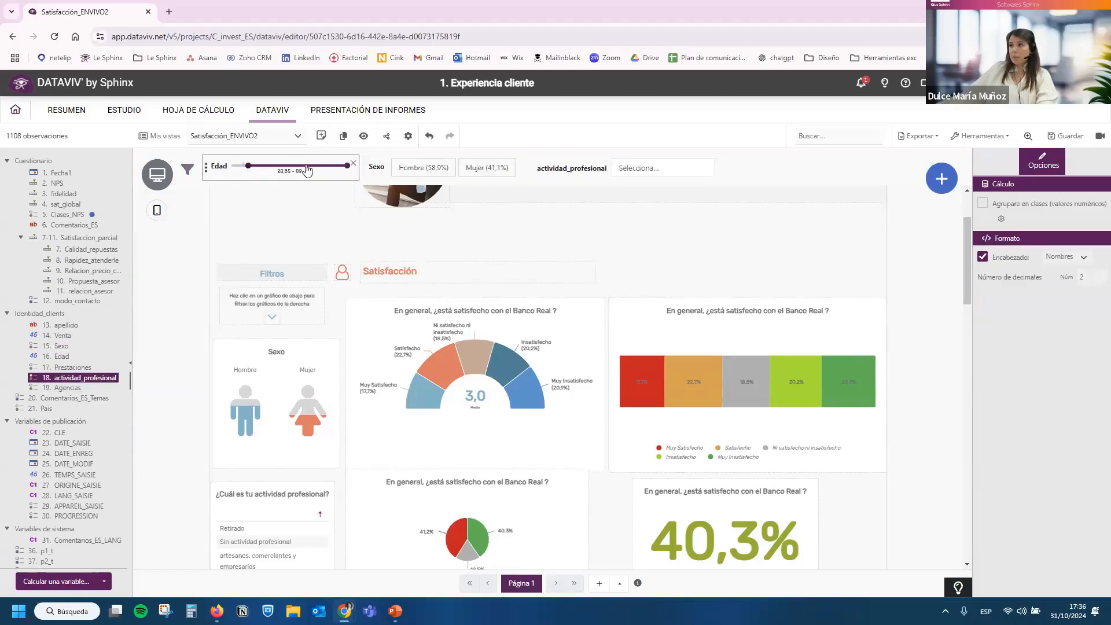
Filter the whole dashboard with the general filters to Edad 40.72–89, Sexo Hombre and actividad_profesional Retirado.
click(422, 170)
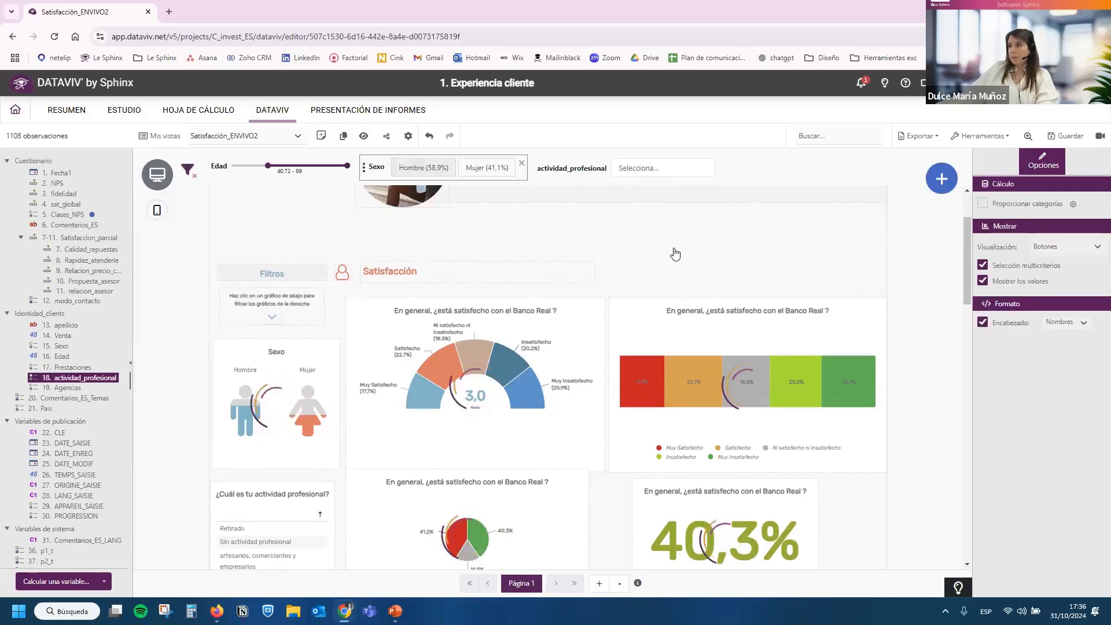
click(663, 167)
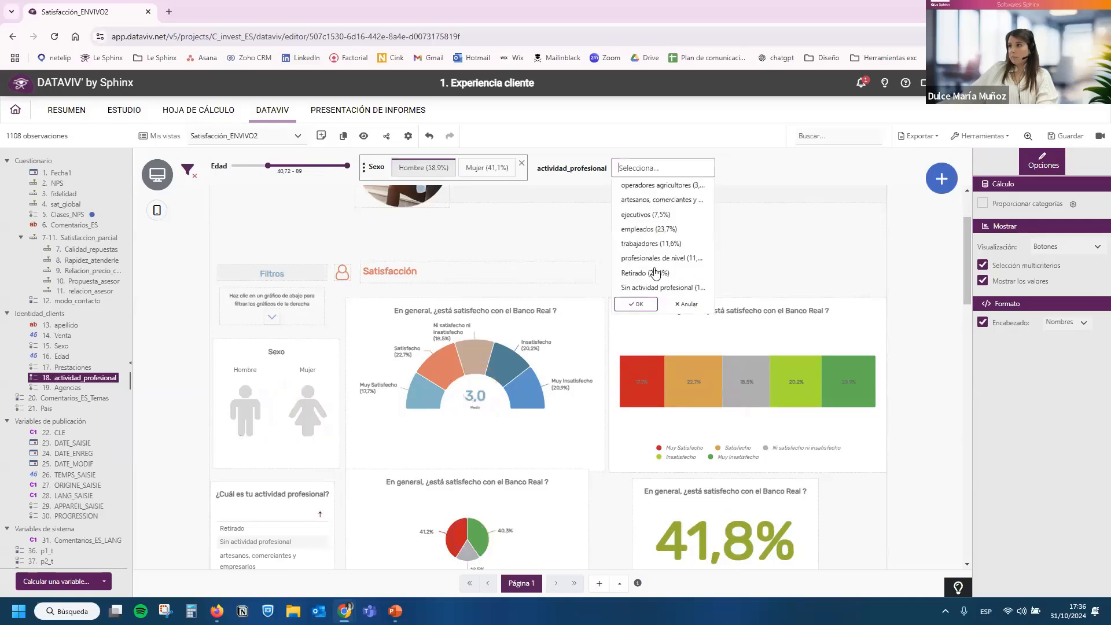
click(645, 272)
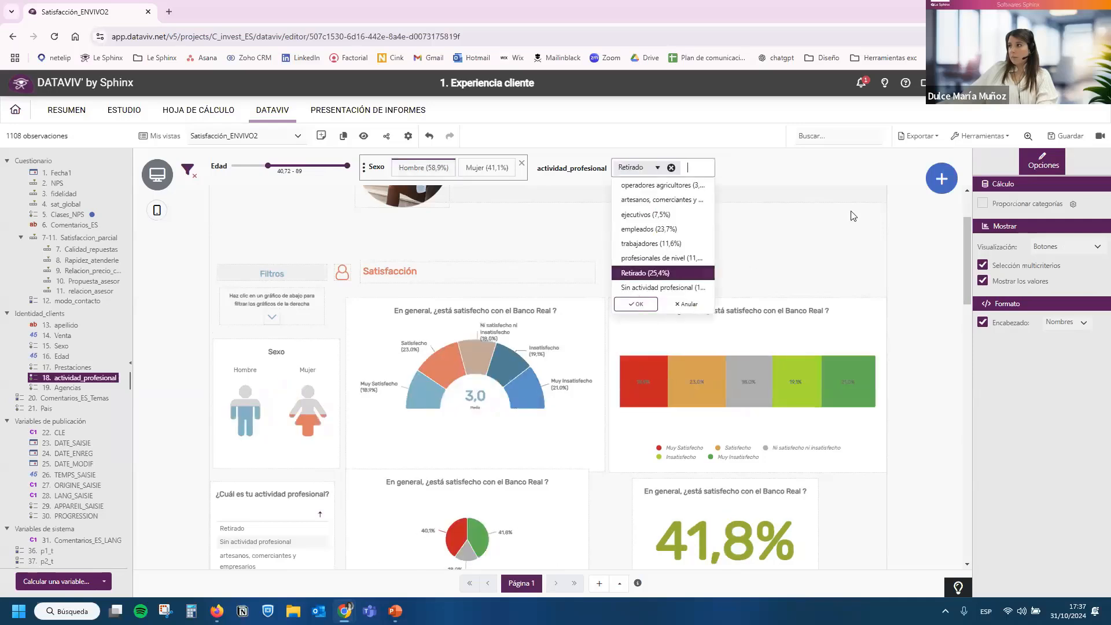
click(859, 197)
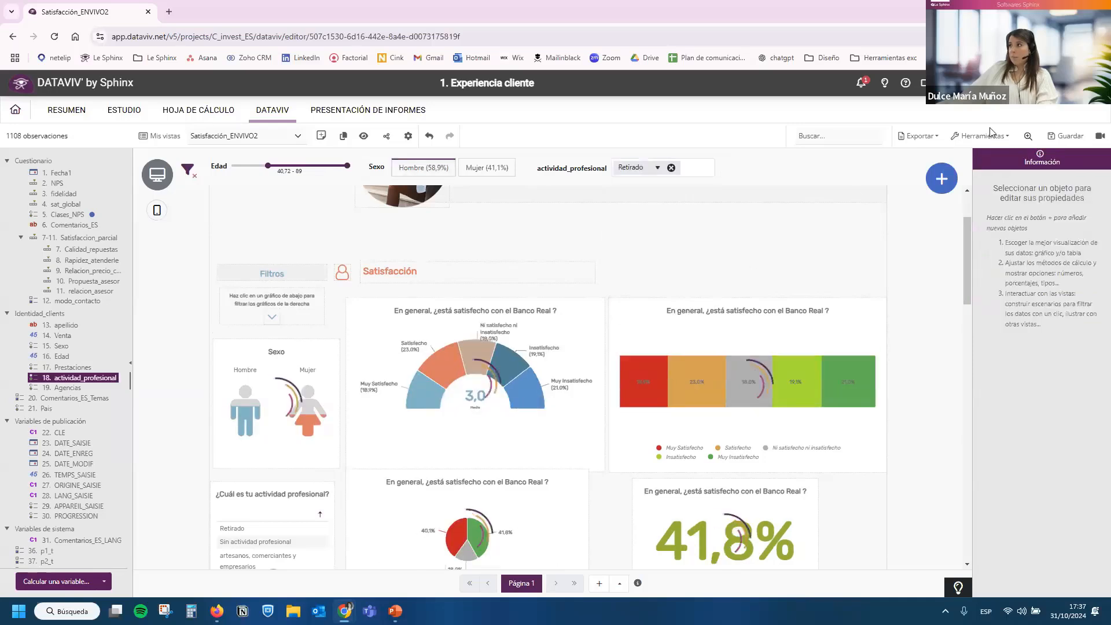
Save the Satisfacción_ENVIVO2 dashboard and clear all of its general filters.
click(1068, 138)
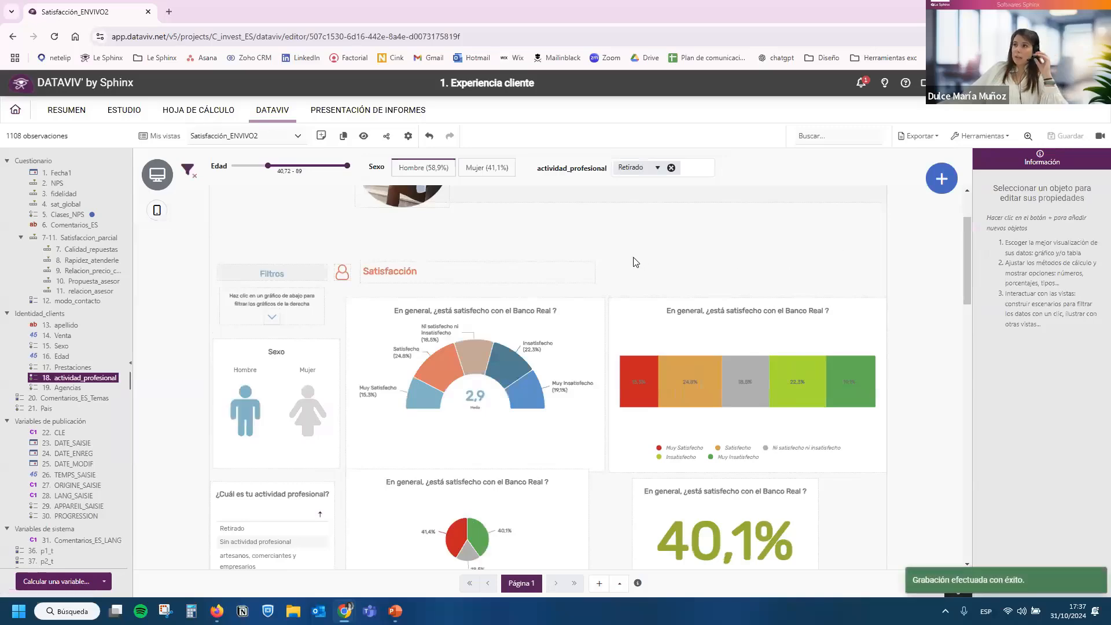
scroll(636, 262, down, 15)
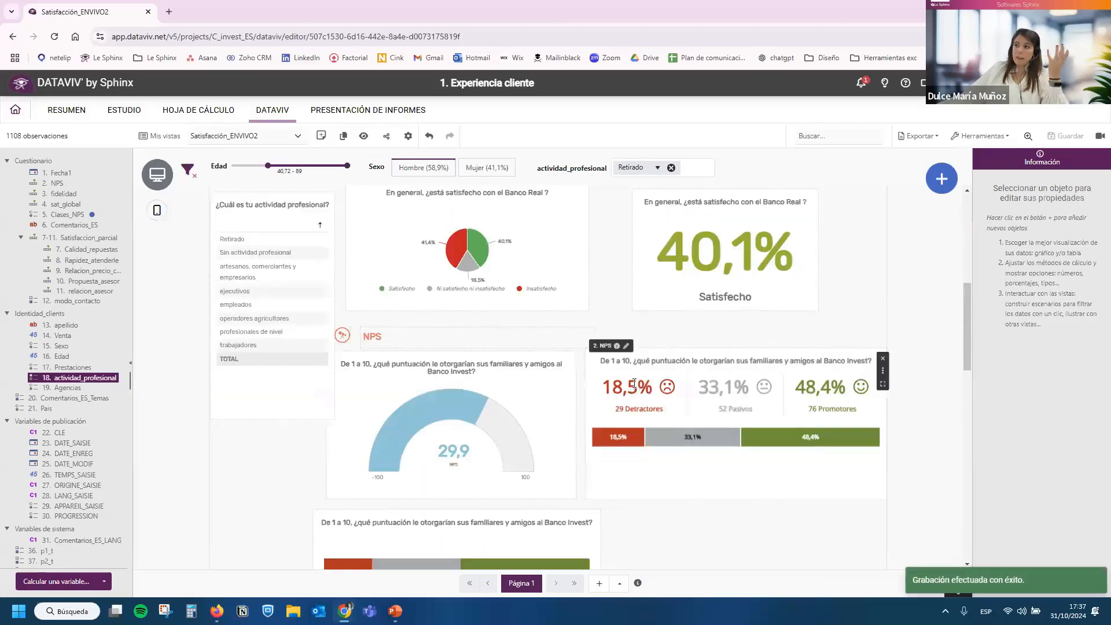
scroll(637, 438, up, 15)
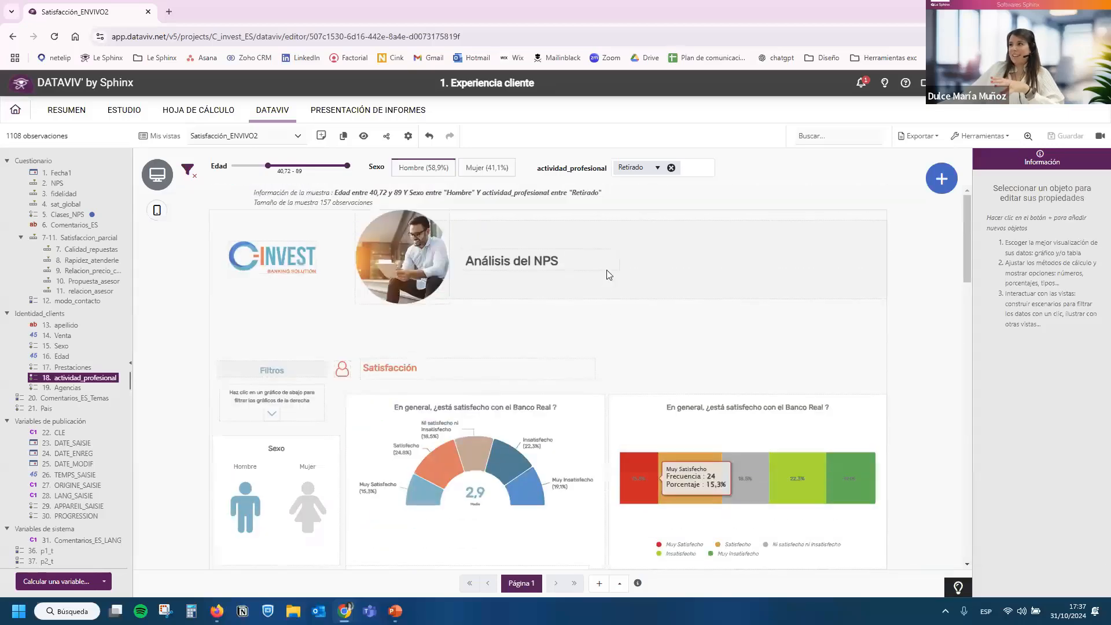
click(188, 169)
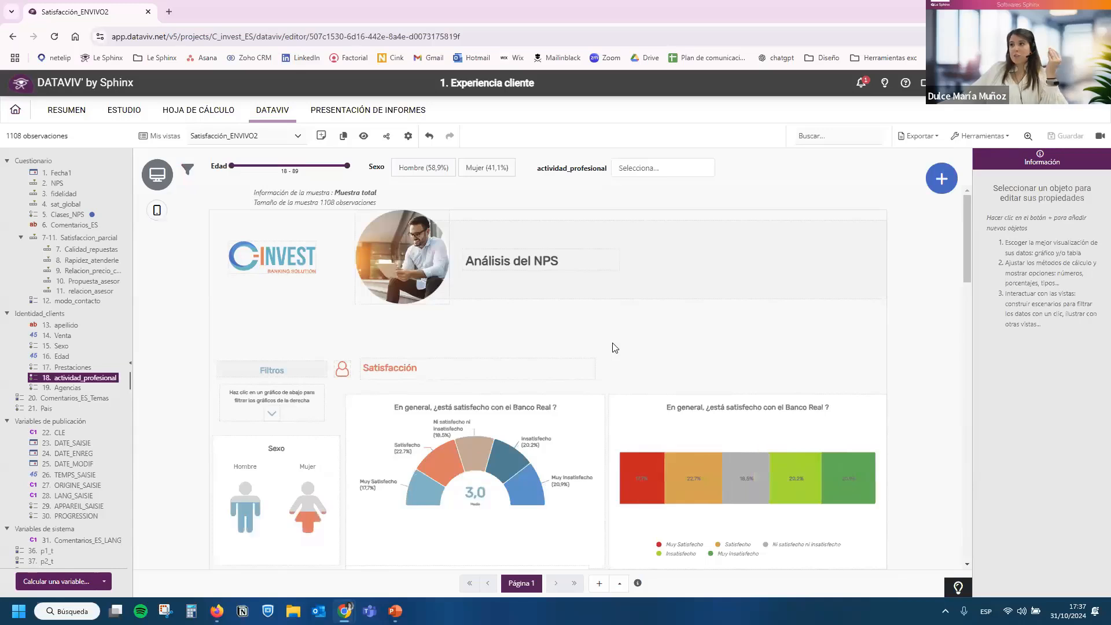
Copy the sharing link of the Satisfacción_ENVIVO2 view and open it in a new browser tab.
click(386, 135)
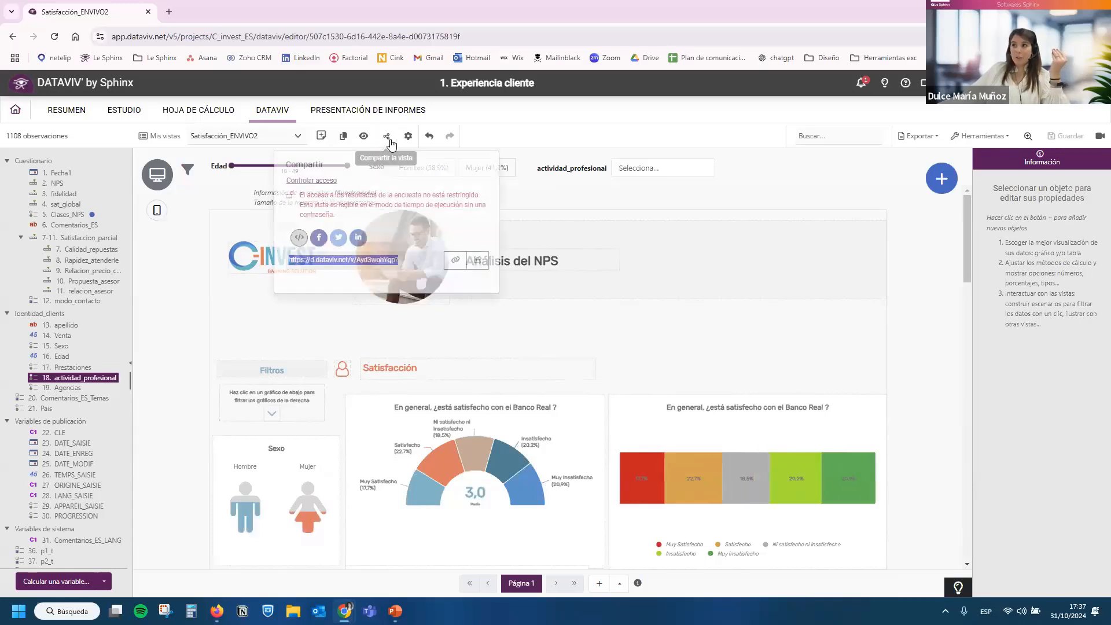
click(413, 260)
drag(413, 261, 320, 261)
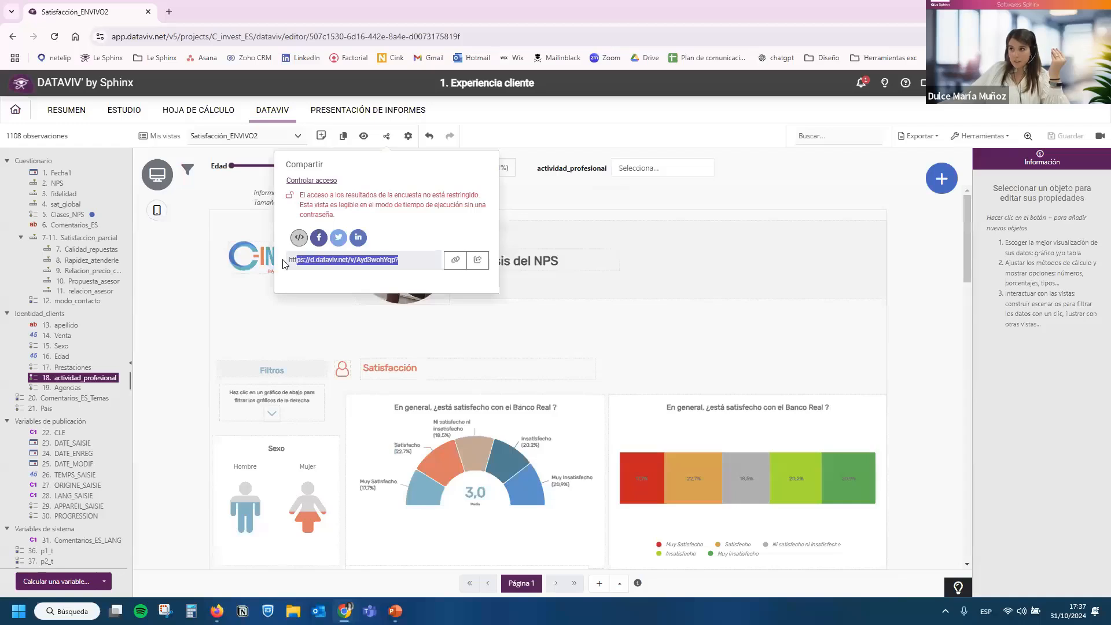
click(455, 260)
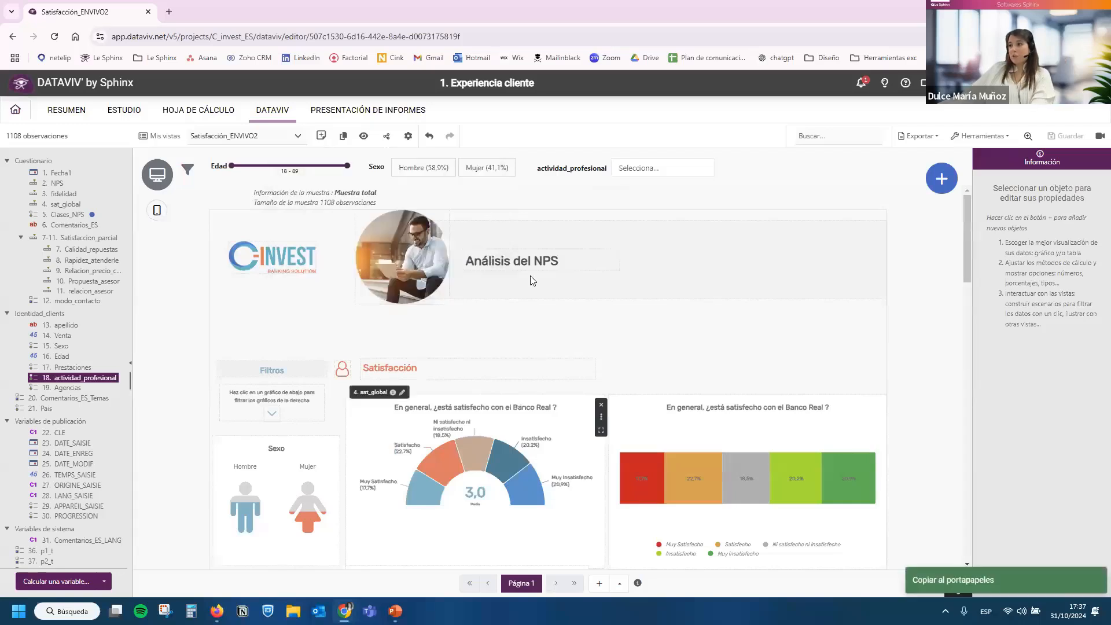
click(170, 12)
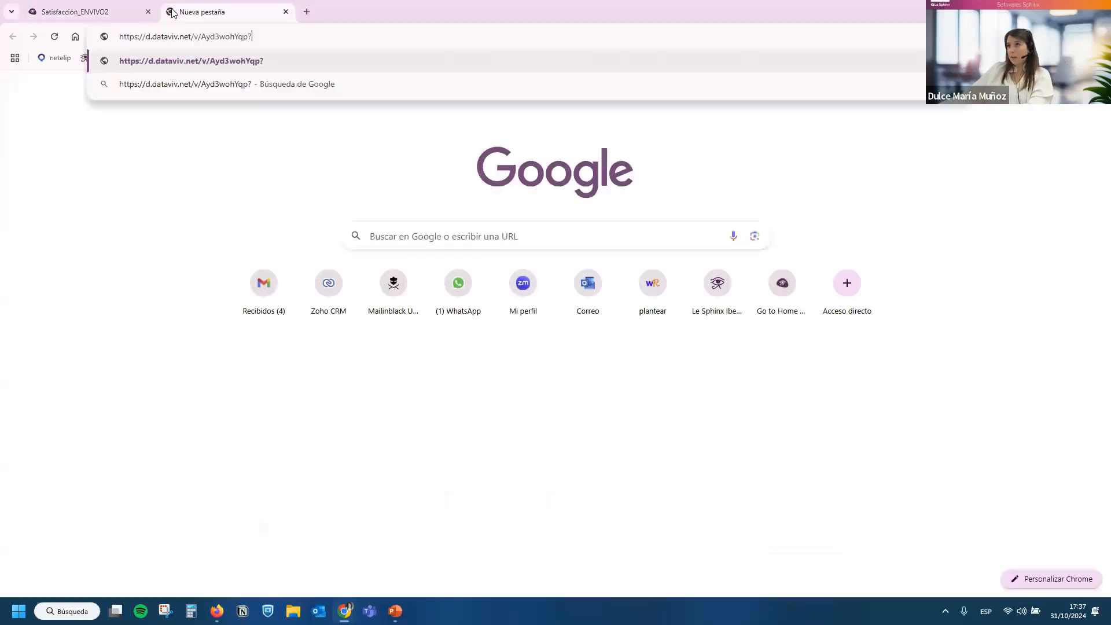
key(Return)
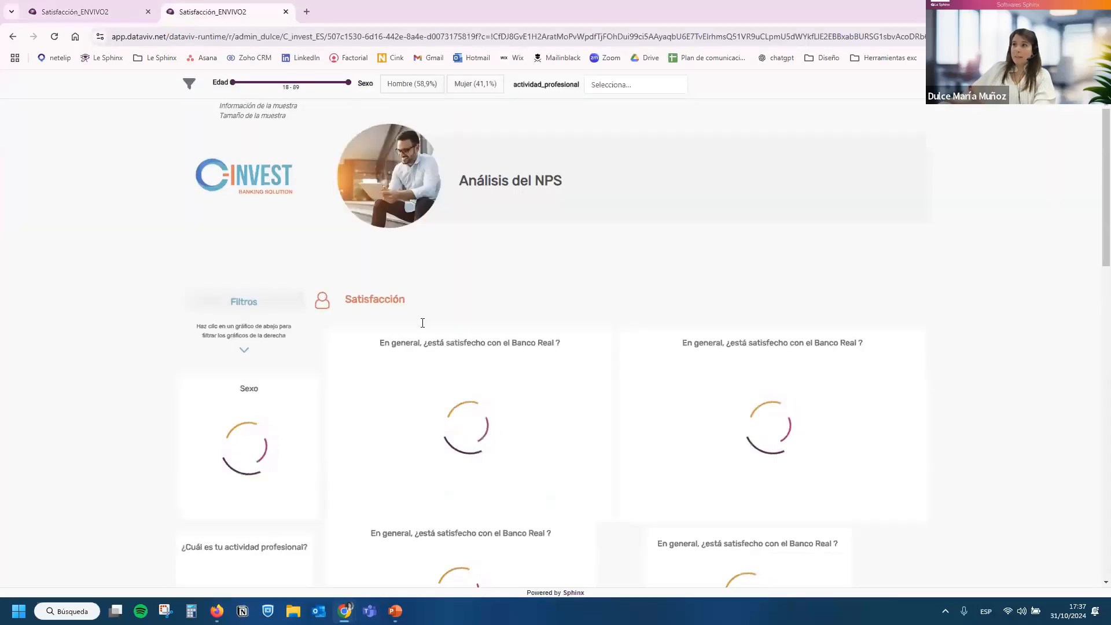
Test the shared dashboard's Sexo and actividad_profesional chart filters, and its general filters with Edad 36.46–89 and Sexo Hombre.
click(285, 455)
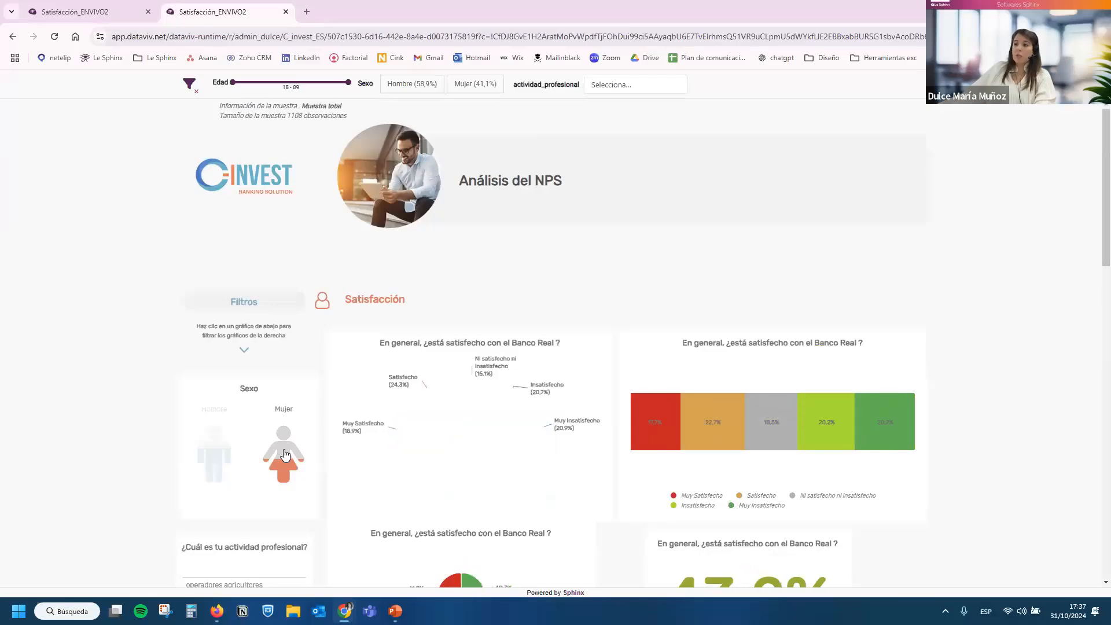
scroll(258, 409, down, 2)
click(214, 357)
scroll(220, 371, down, 2)
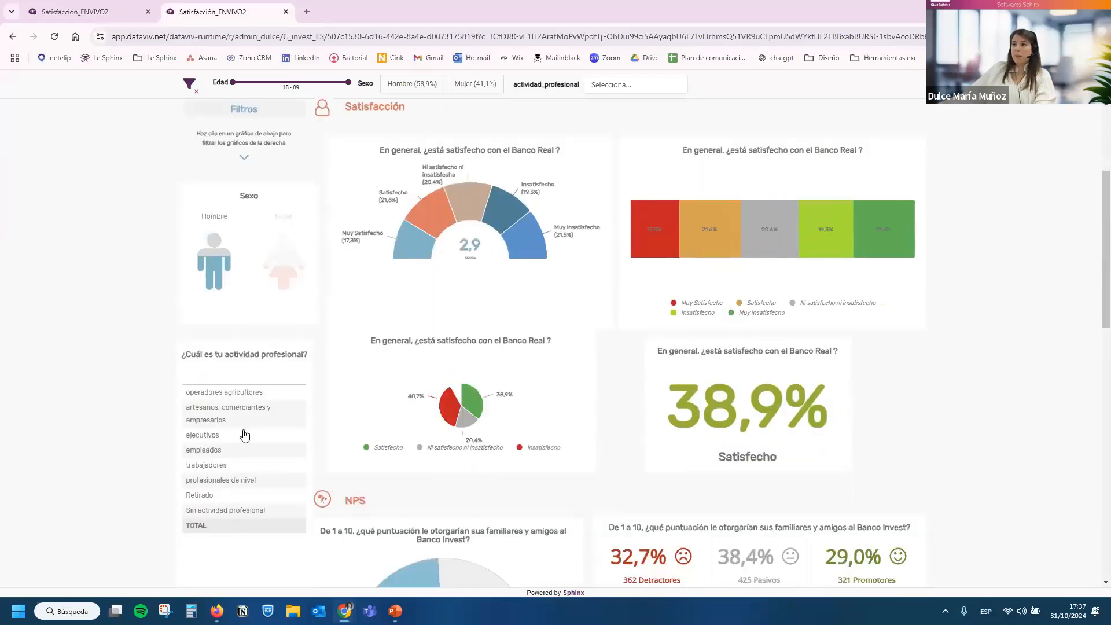
click(243, 434)
click(247, 477)
scroll(288, 417, up, 3)
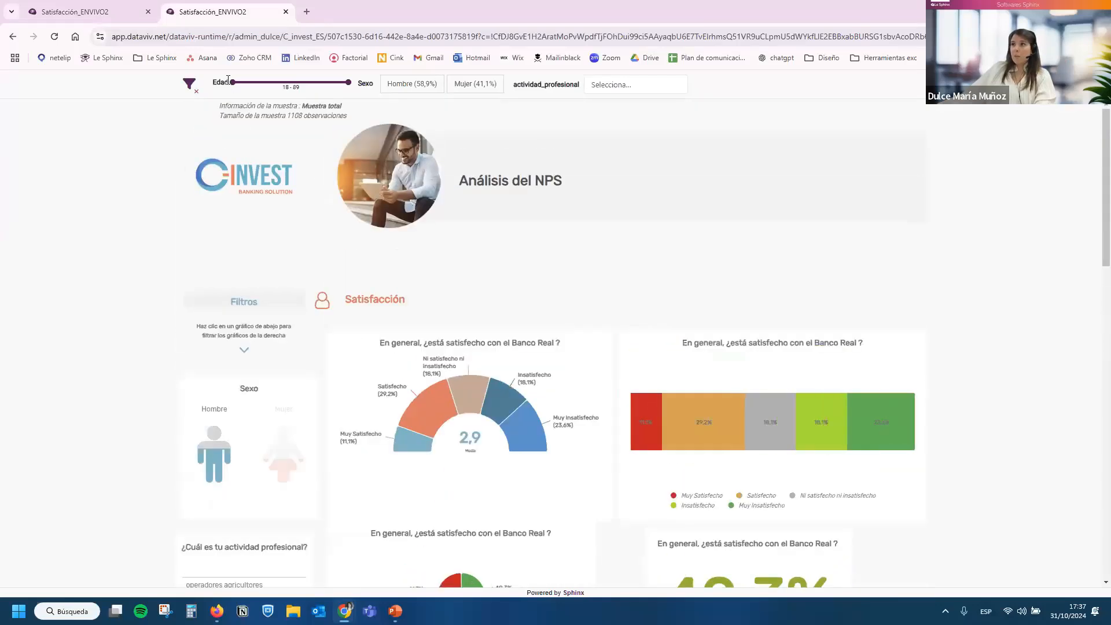
click(403, 86)
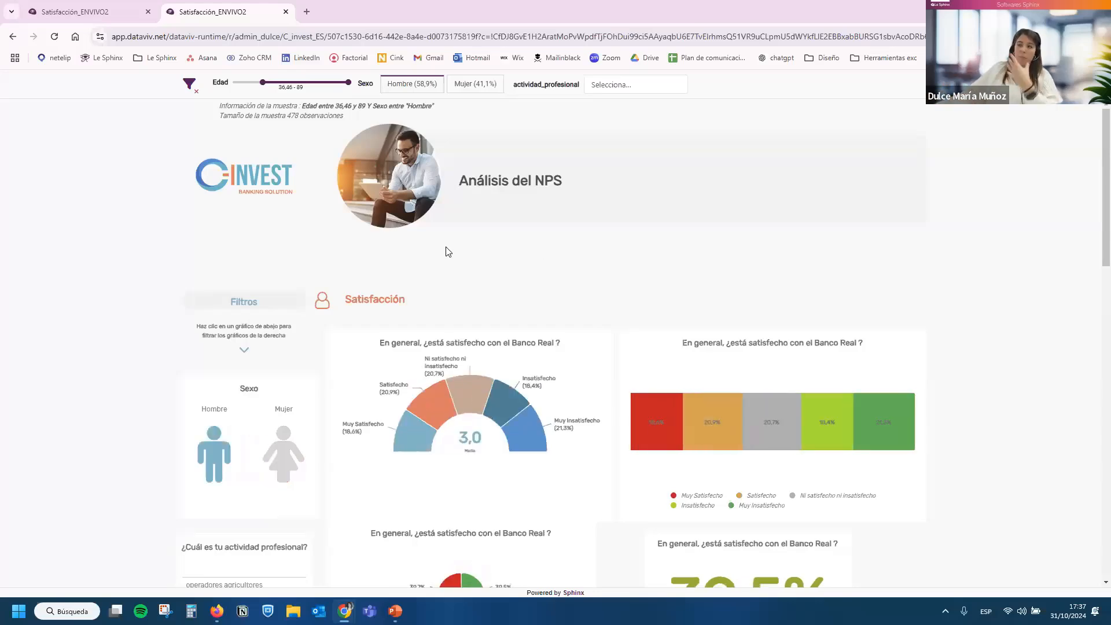
Return from the shared view to the project list and open the visualizations of project 2. Encuesta_experiencia_empleado.
click(102, 10)
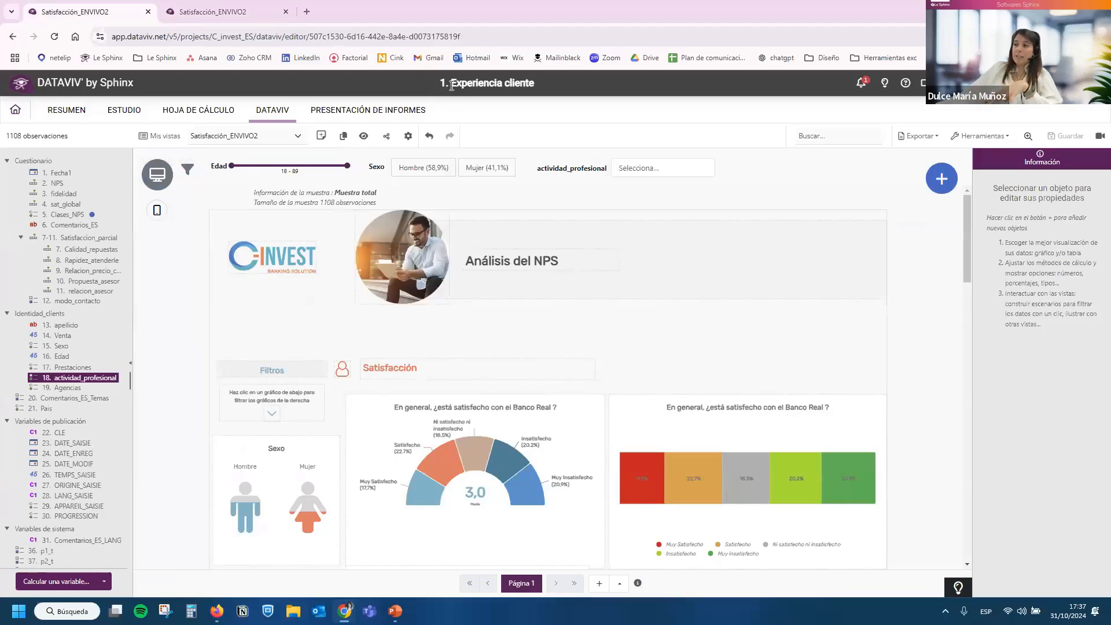
click(15, 109)
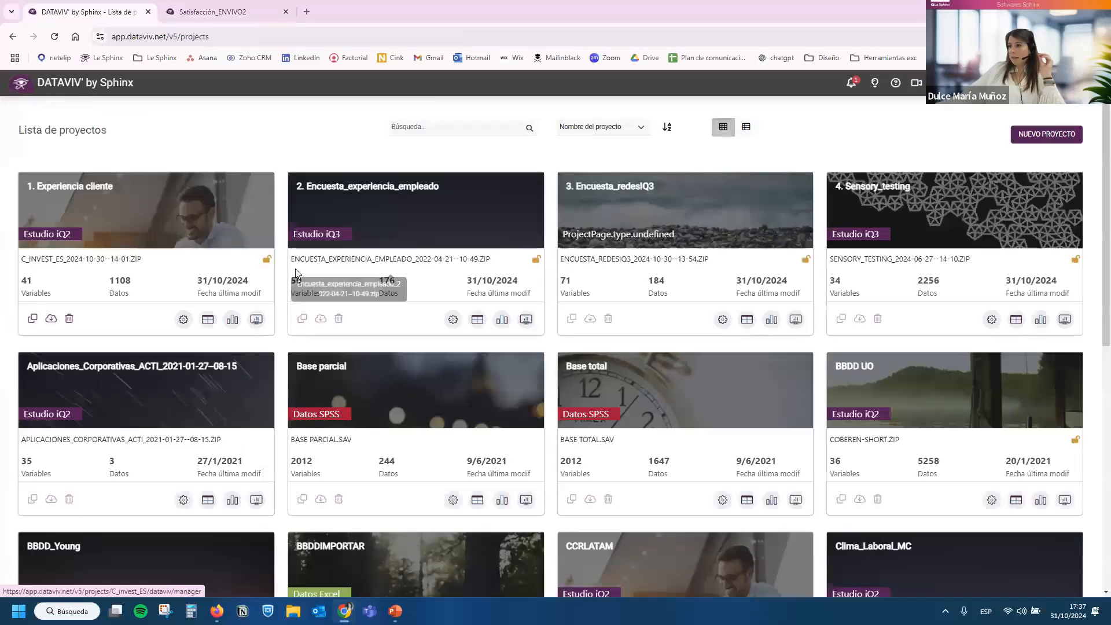
click(430, 245)
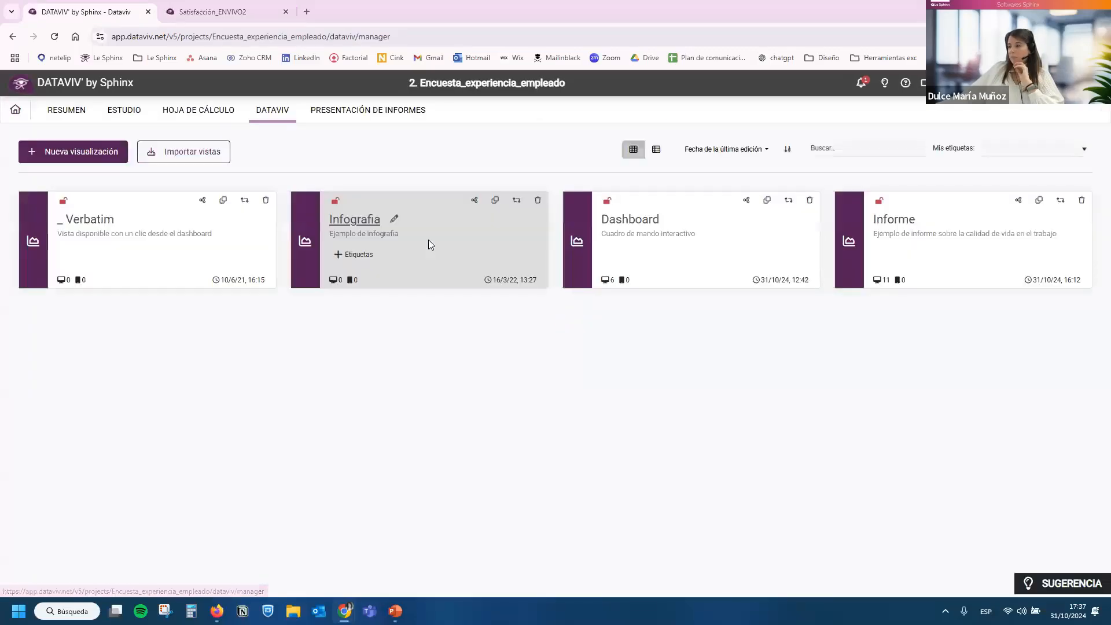
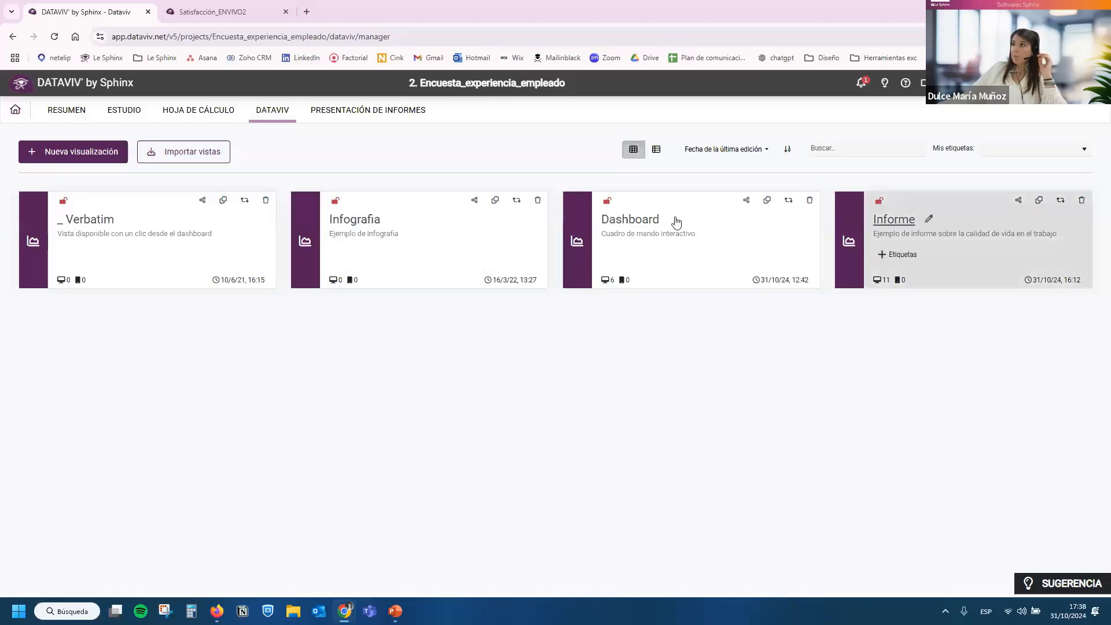
Open the Informe visualization and zoom out so the whole report page fits in view.
click(895, 220)
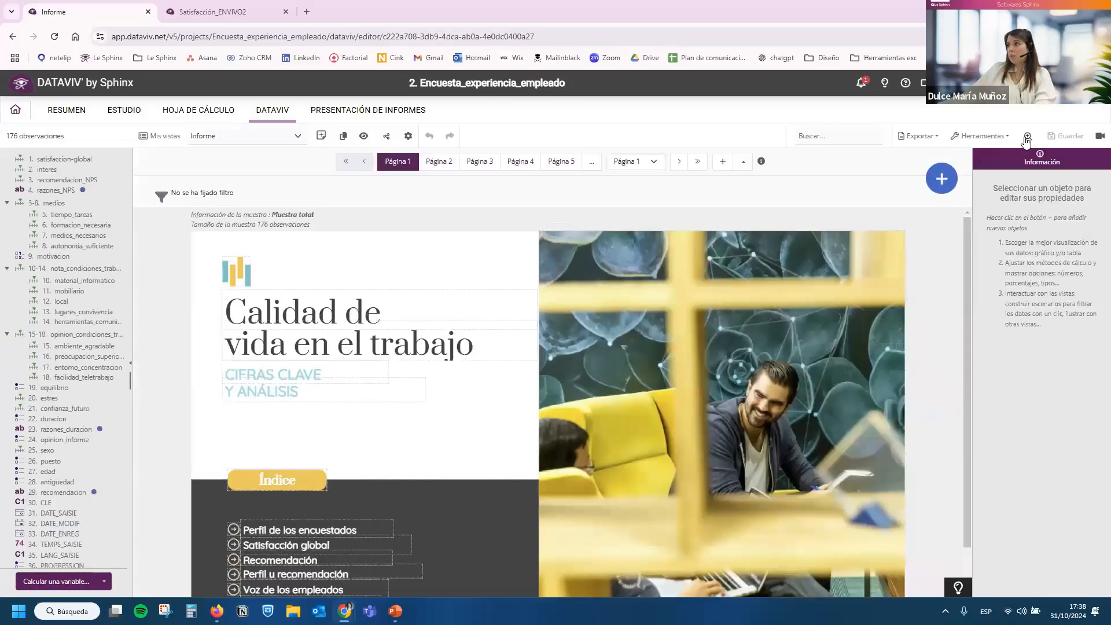
click(1027, 141)
click(906, 168)
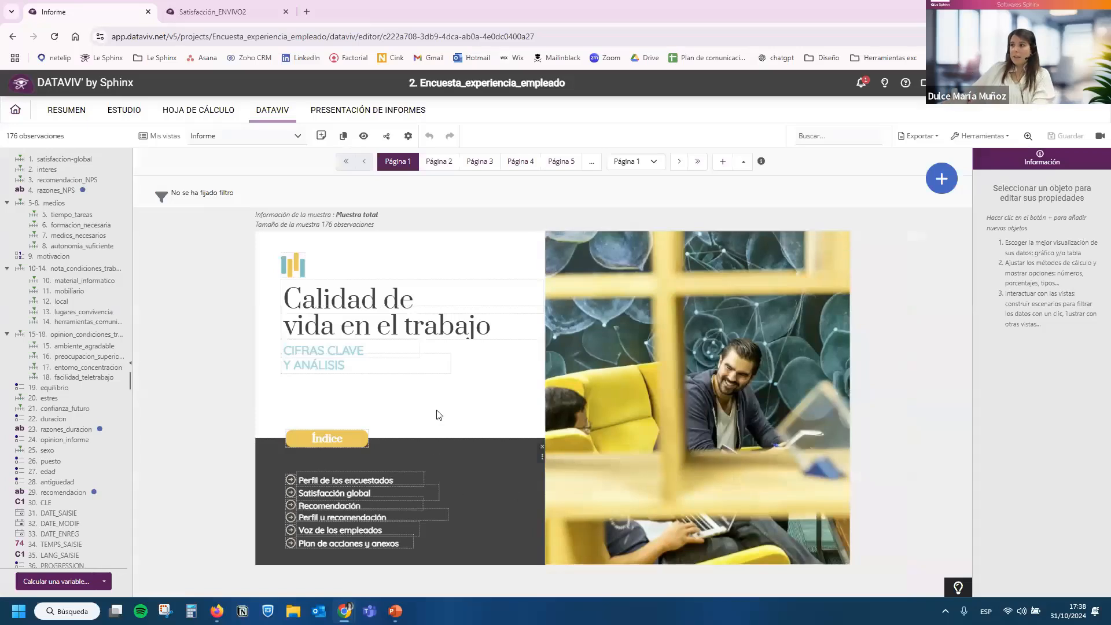
View the report's cover image and the respondent profile on Página 2.
click(553, 391)
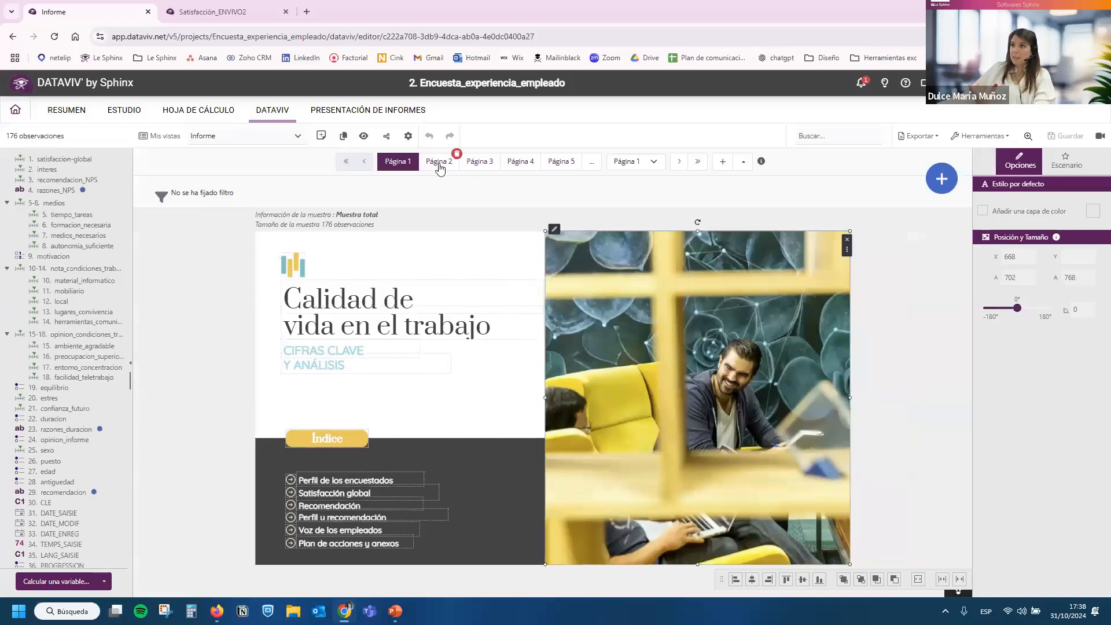
click(439, 162)
click(712, 255)
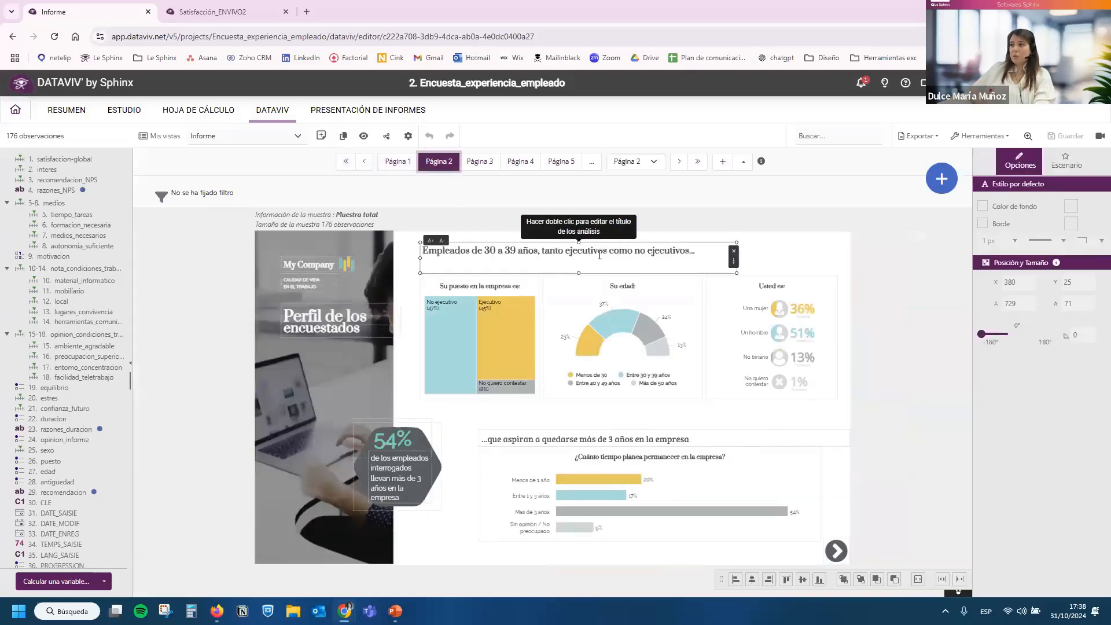
click(767, 258)
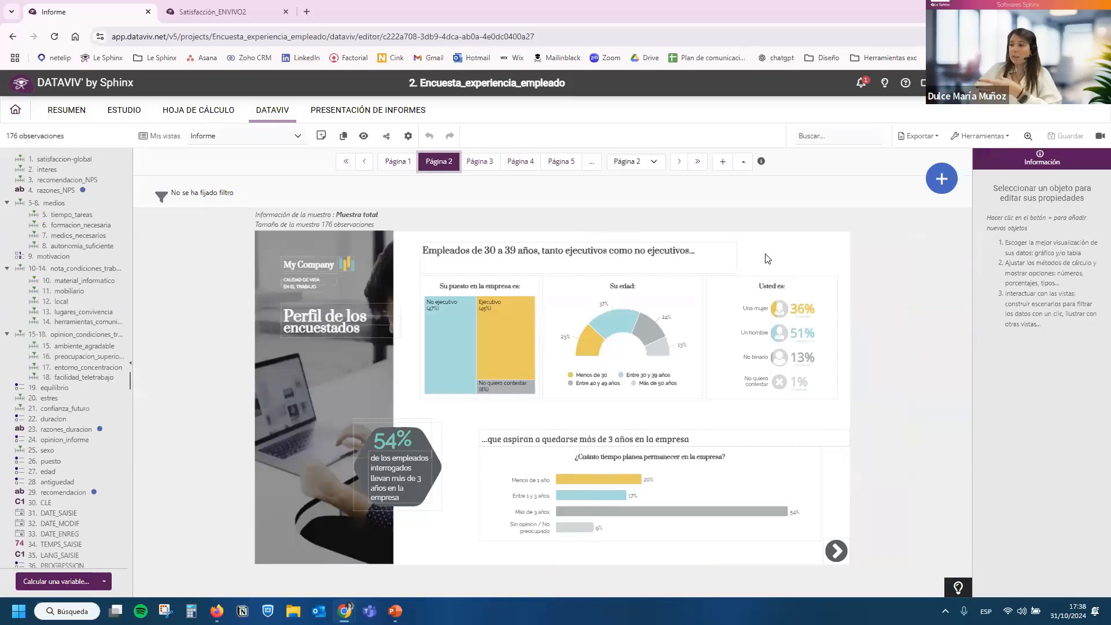
Switch to the Dashboard view and filter it by the Entre 40 y 49 años group in the Su edad chart.
click(265, 137)
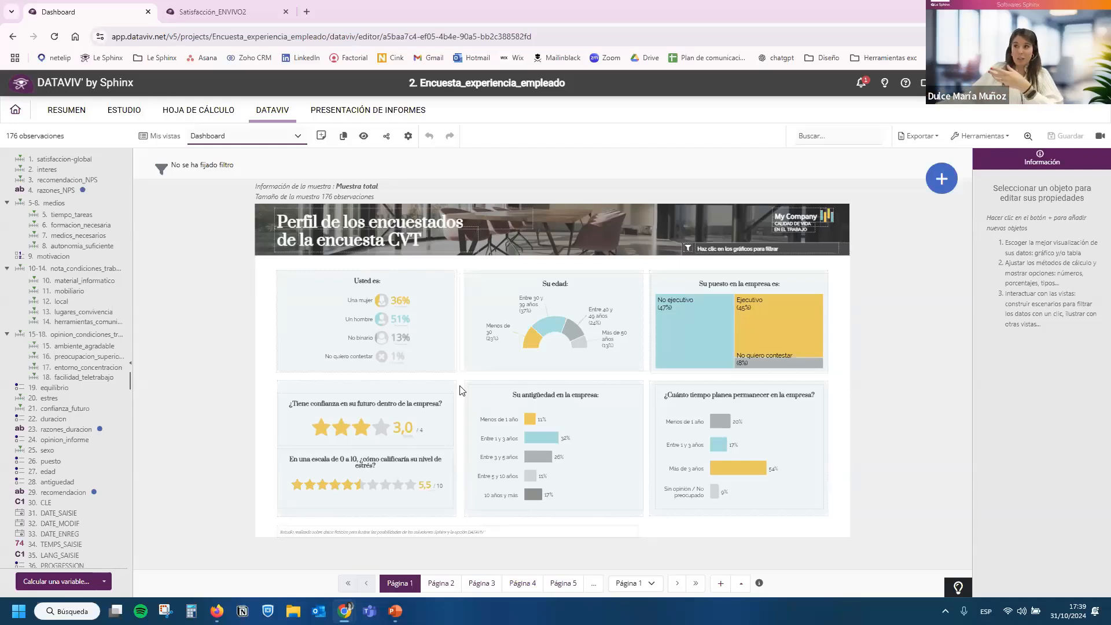
click(570, 331)
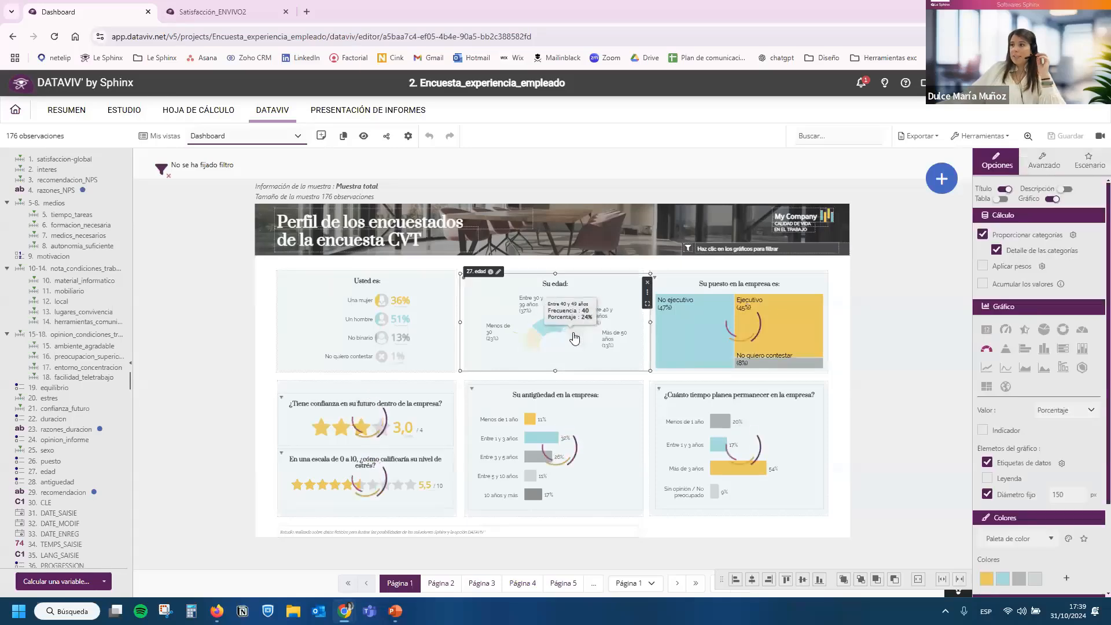
click(490, 383)
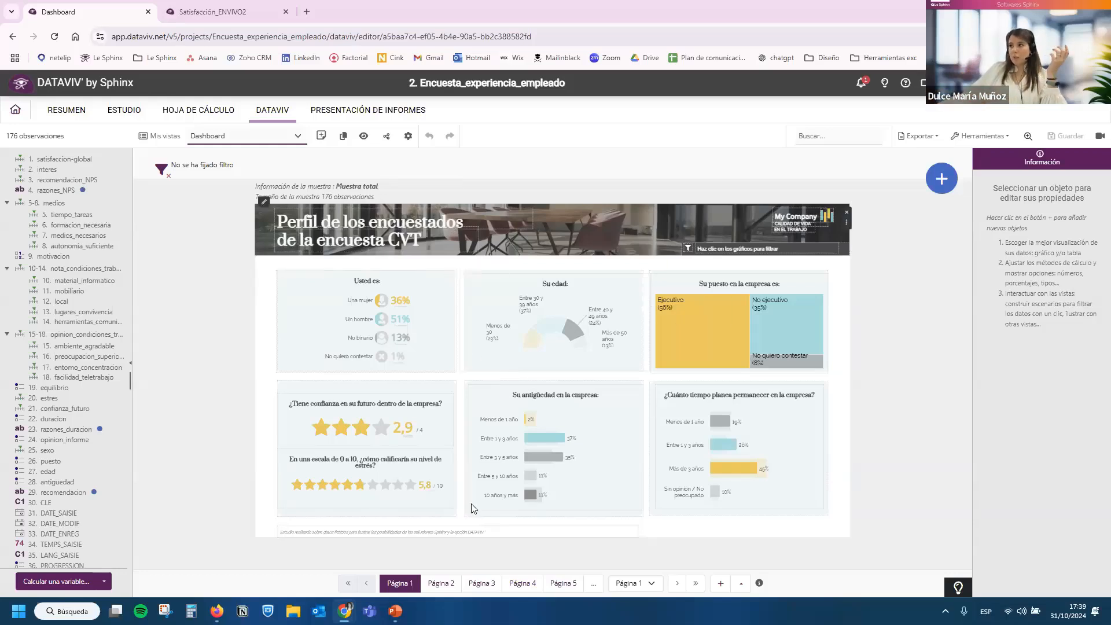
Switch to the Infografia view and look through its whole length.
click(282, 141)
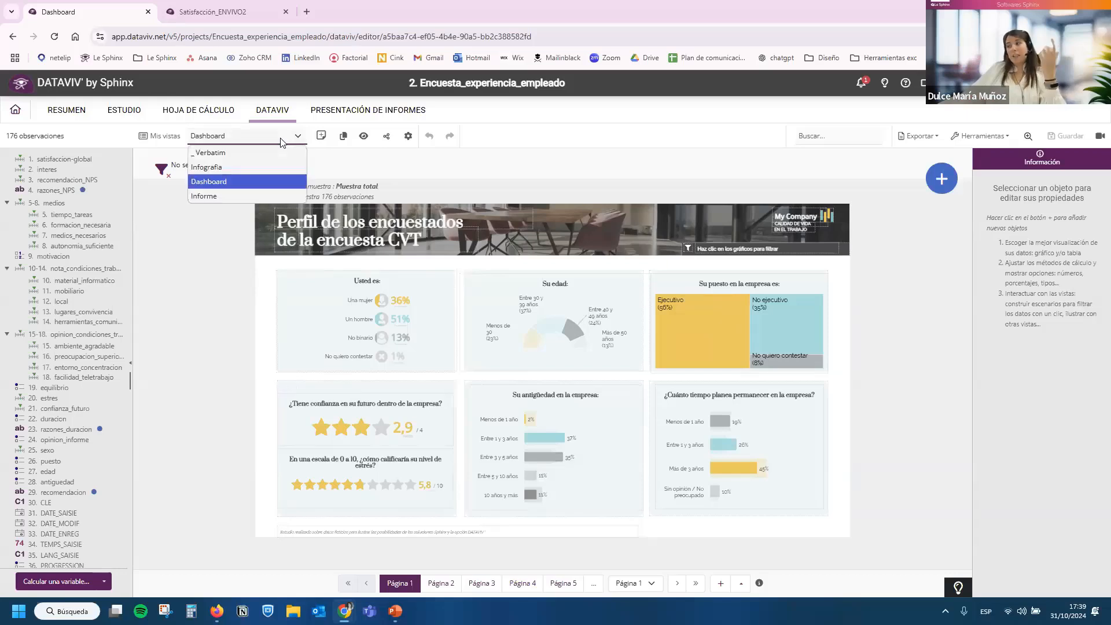
click(238, 168)
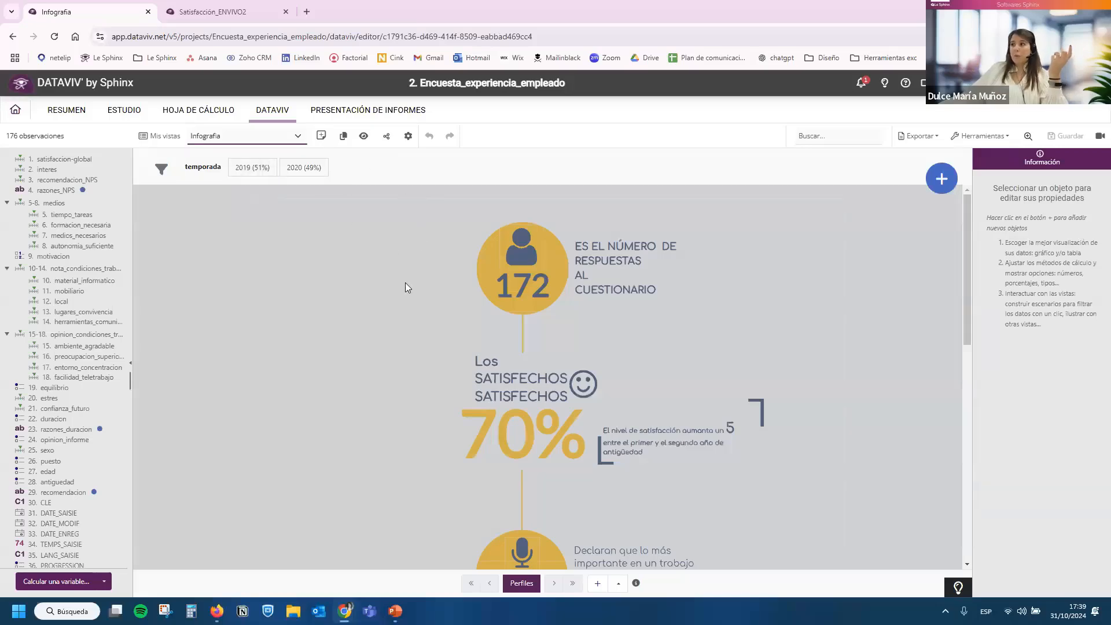
scroll(405, 283, down, 6)
scroll(399, 289, down, 4)
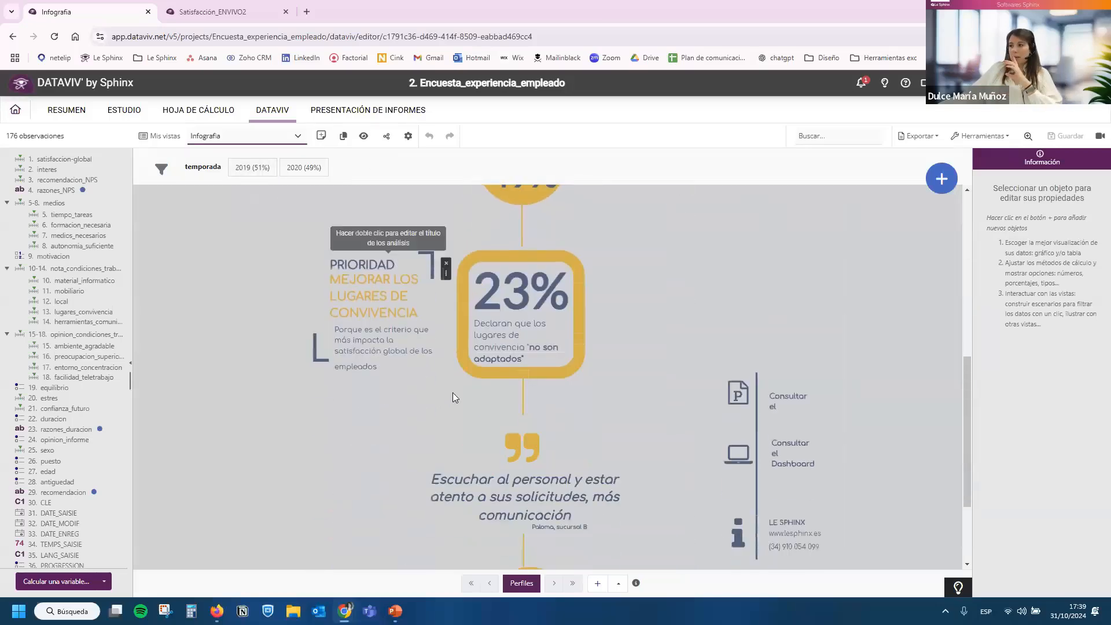
scroll(430, 496, up, 10)
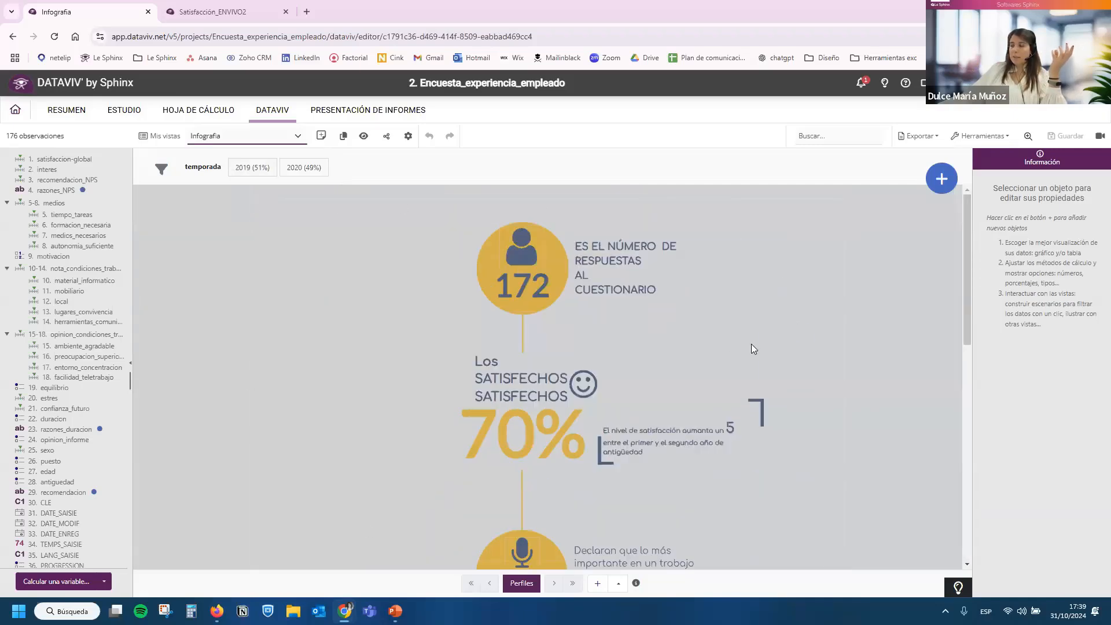
scroll(751, 344, down, 10)
scroll(678, 487, up, 10)
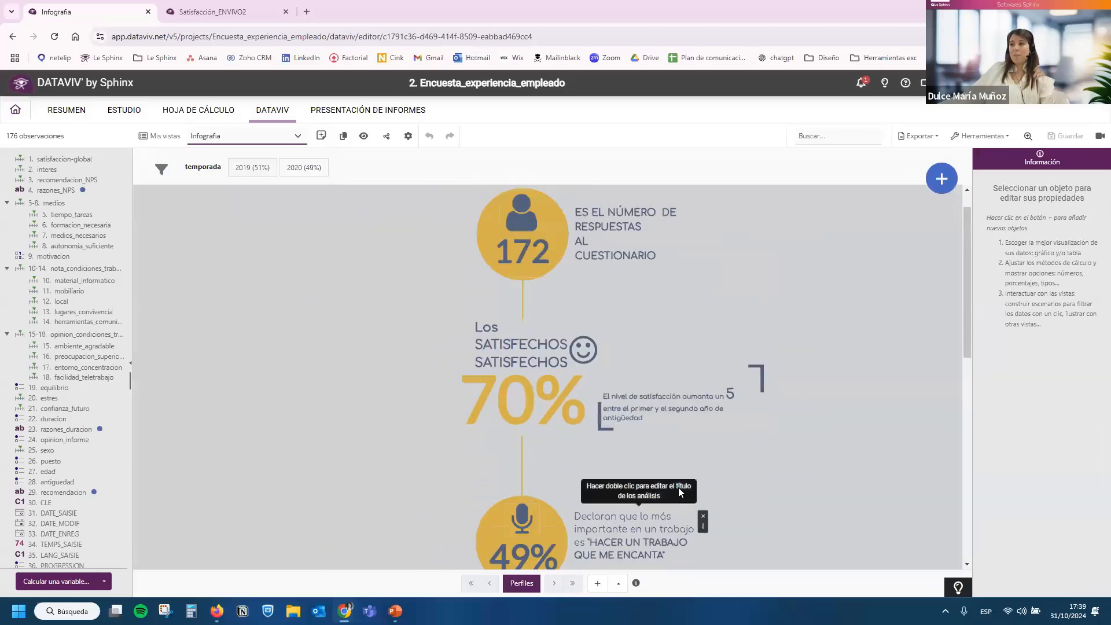
Inspect the infographic's indicators for satisfied employees, the most important aspect of a job, and lugares_convivencia.
click(533, 439)
scroll(530, 431, down, 5)
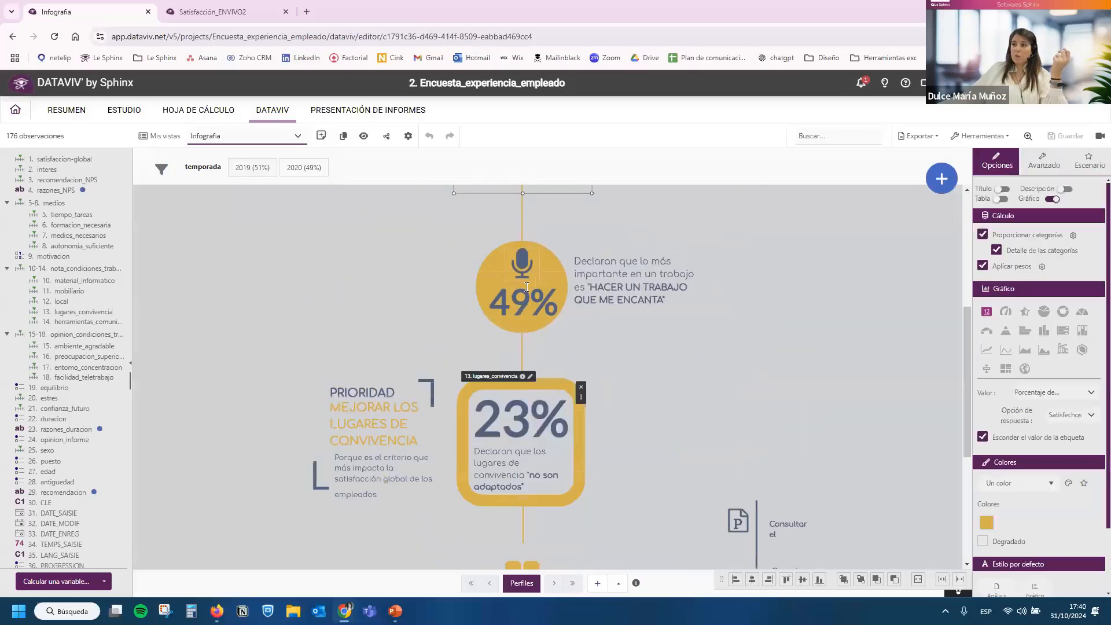
click(527, 287)
click(527, 425)
scroll(527, 425, down, 2)
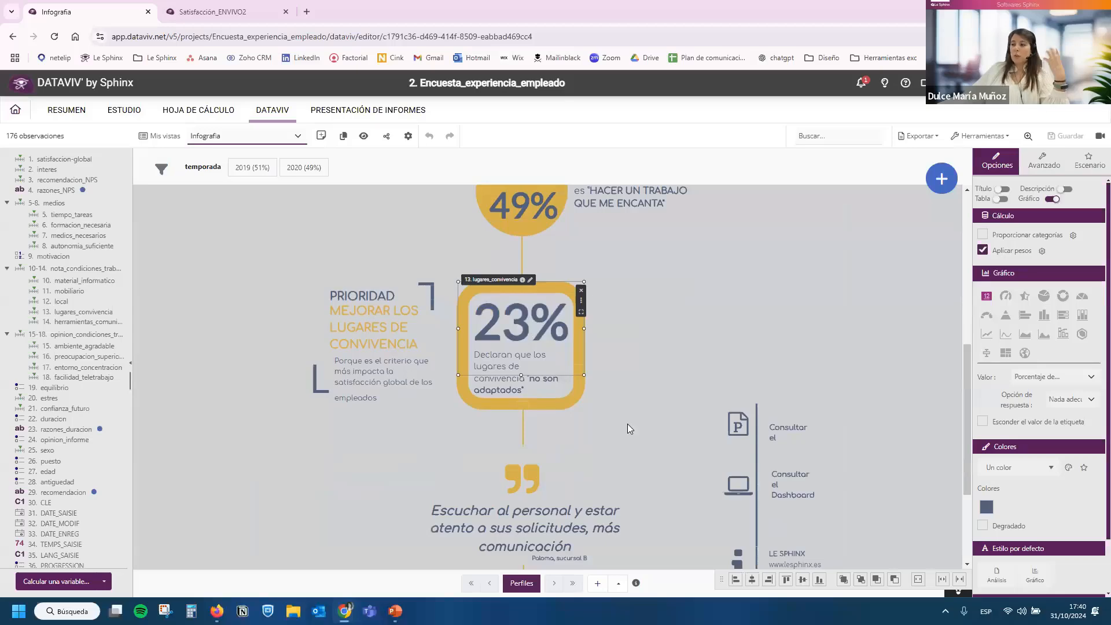
scroll(628, 428, down, 5)
scroll(627, 428, up, 12)
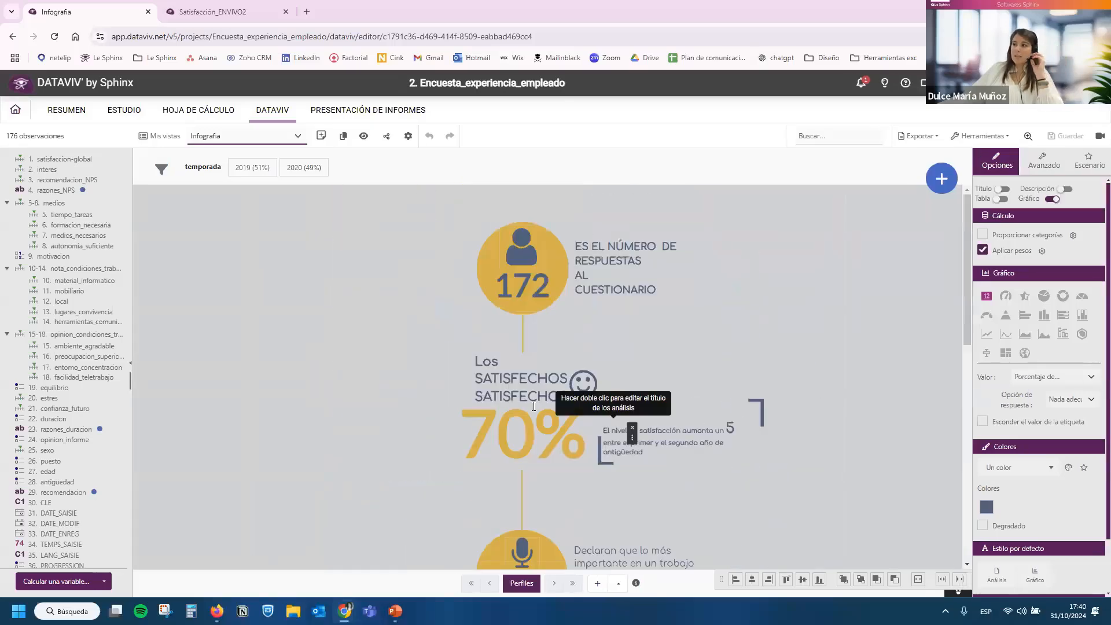
Switch back to the Informe view and review Página 2 through Página 6, ending on the Análisis de importancia/valoración chart.
click(241, 144)
click(224, 194)
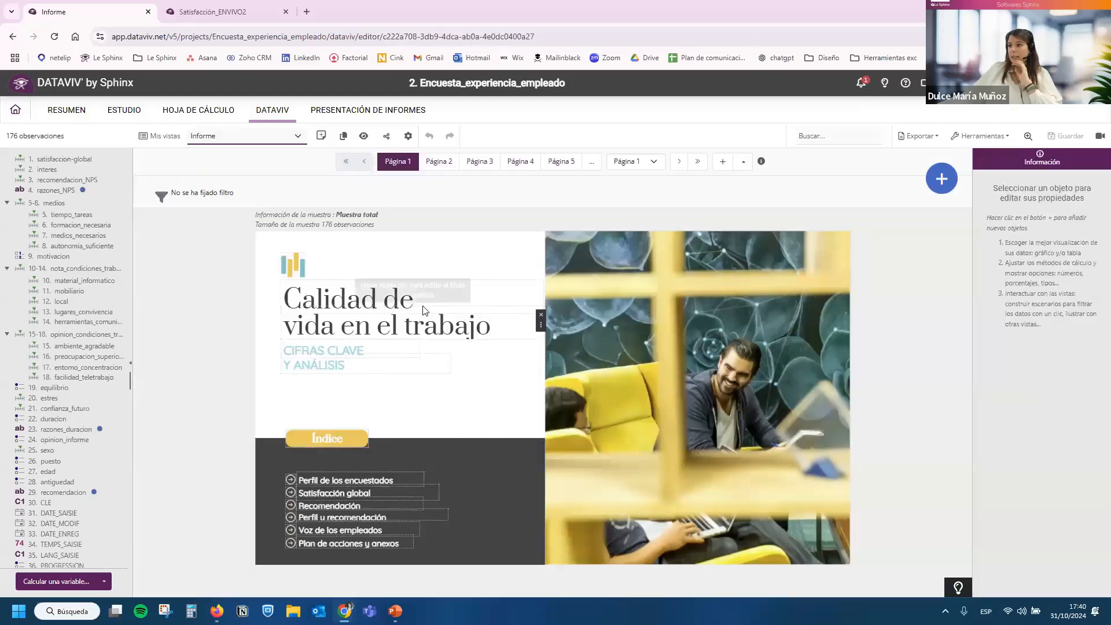
click(452, 157)
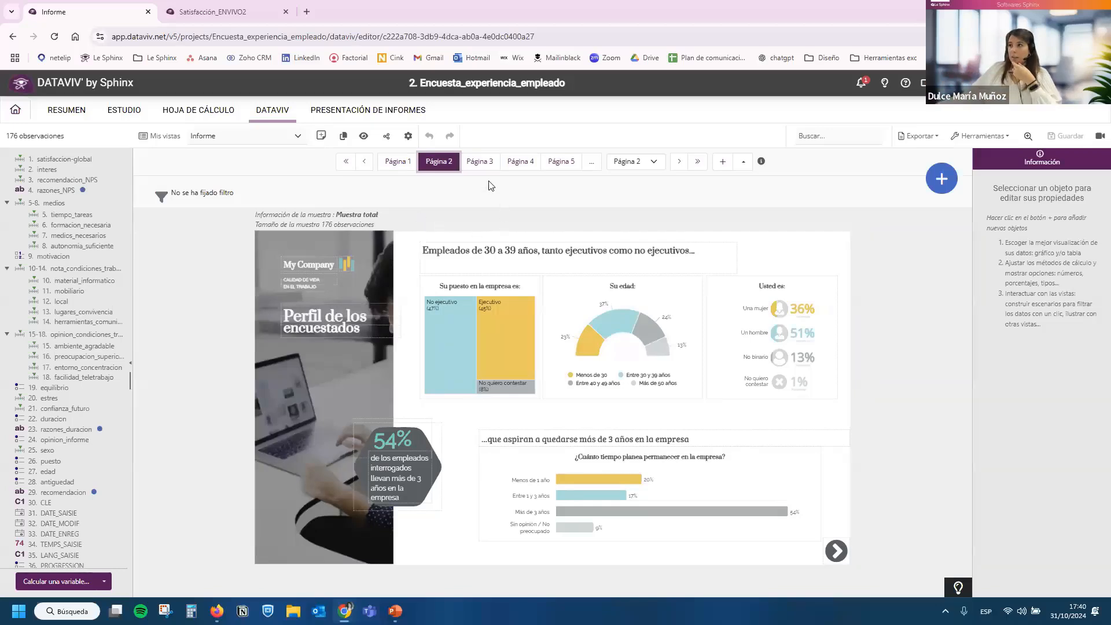
click(480, 164)
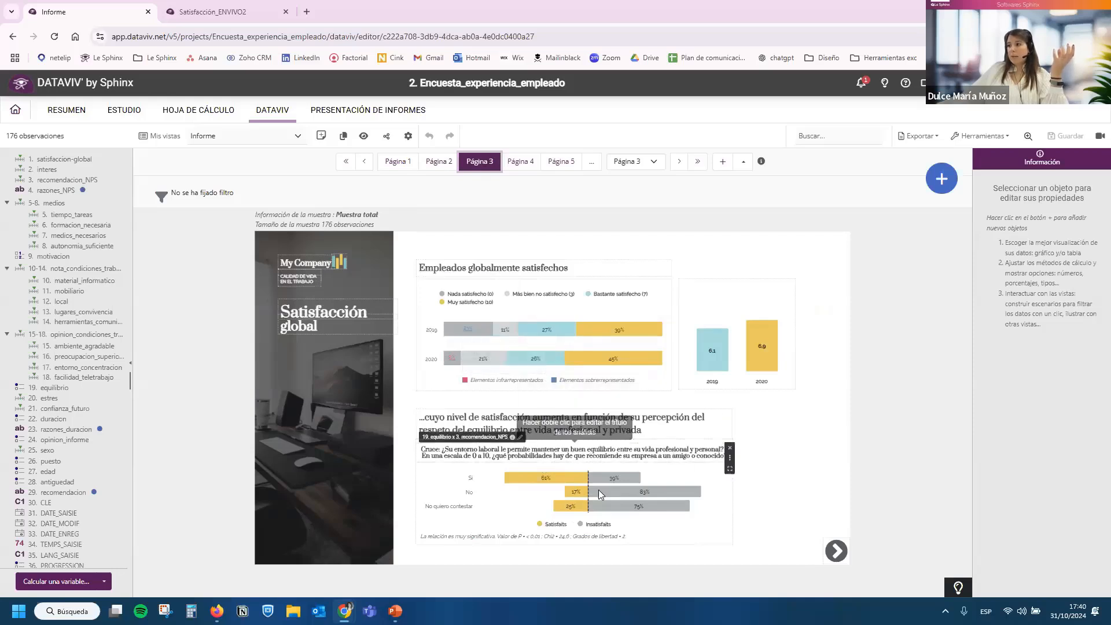
click(527, 162)
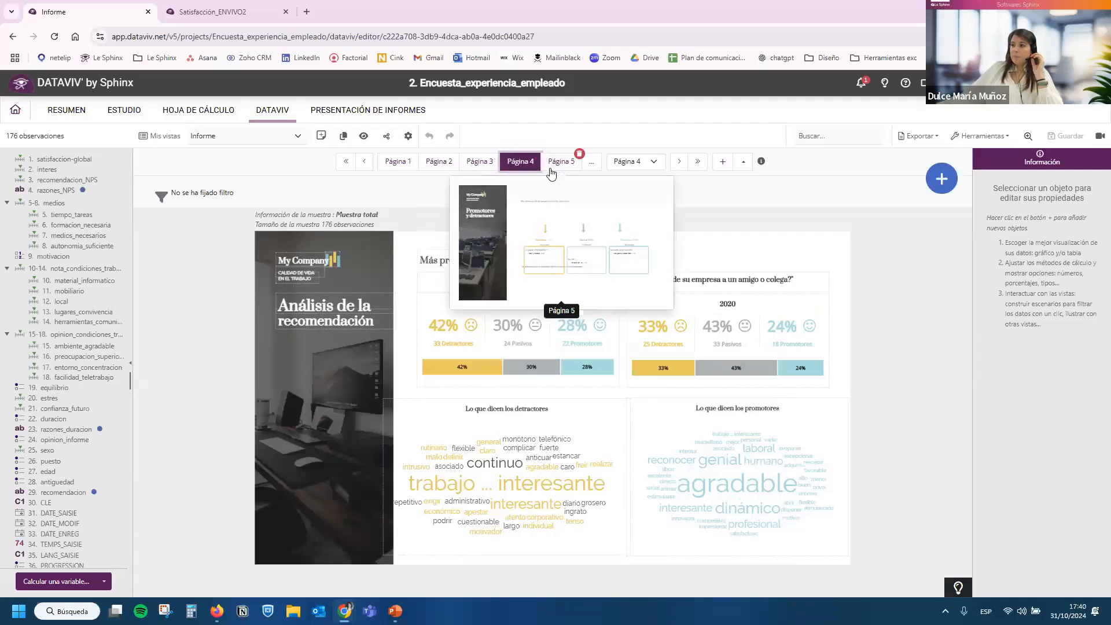
click(552, 173)
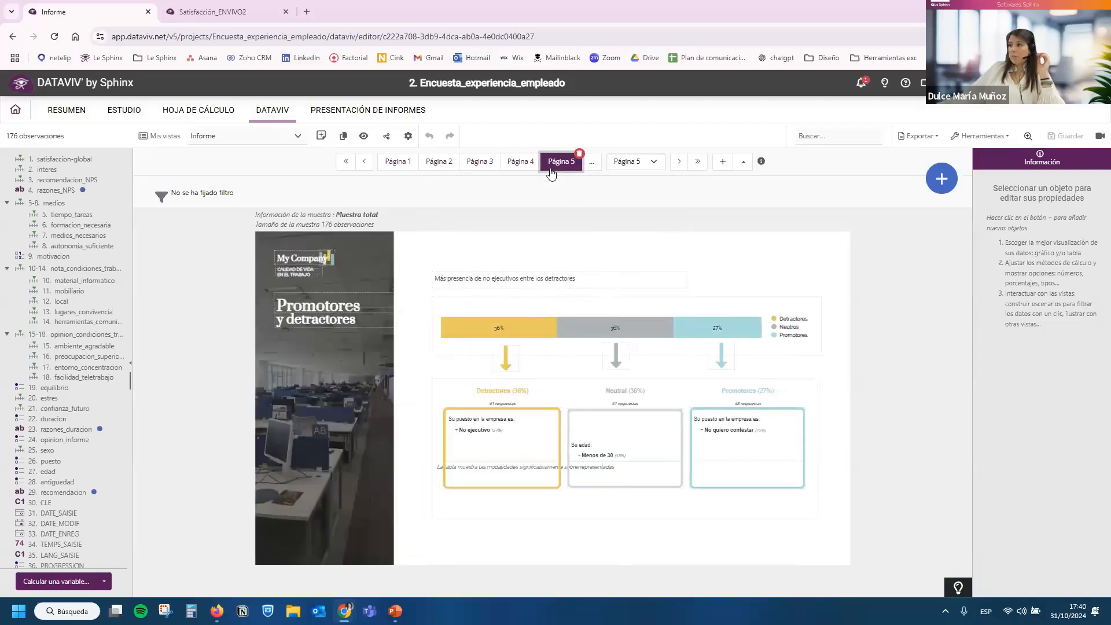
click(590, 163)
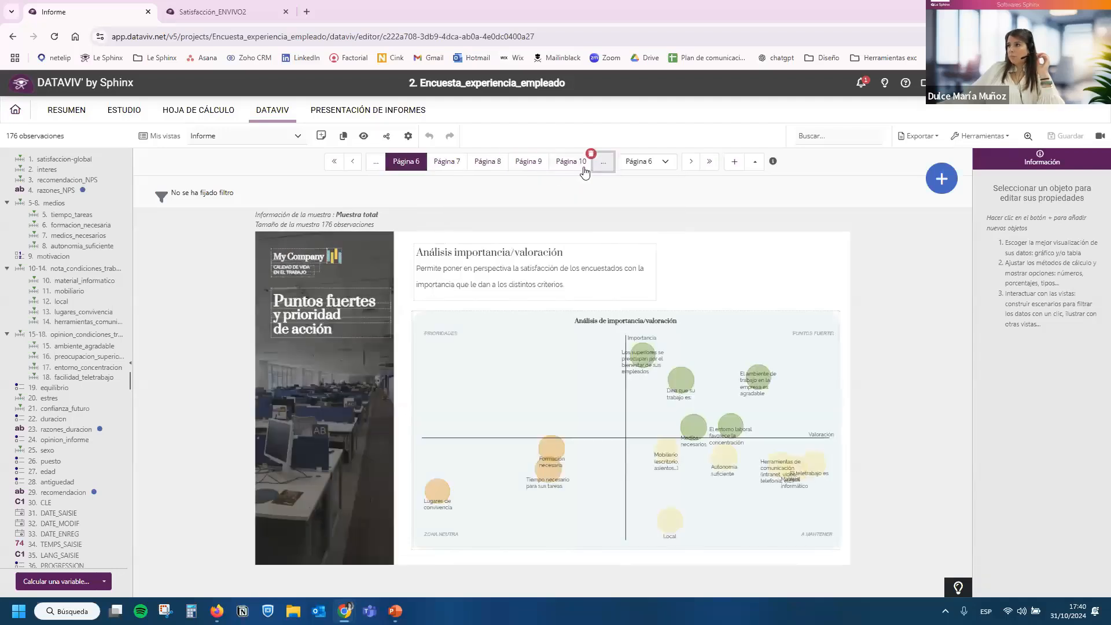
mouse_move(648, 371)
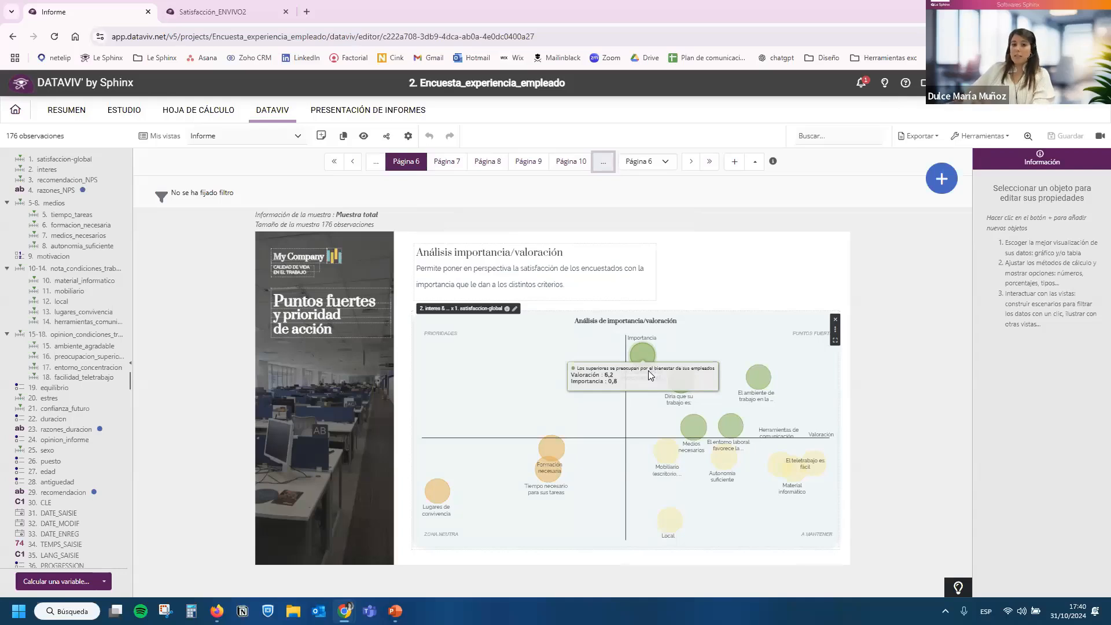
Look at the available advanced analyses, such as Análisis de Importancia/Valoración, and close the list without adding one.
mouse_move(941, 180)
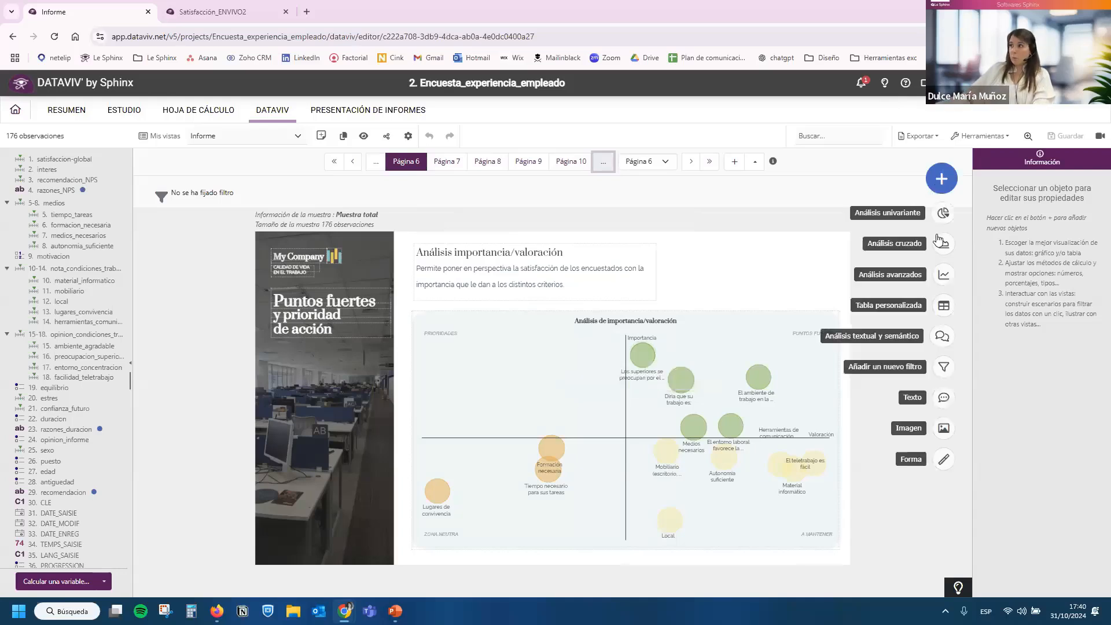
click(942, 243)
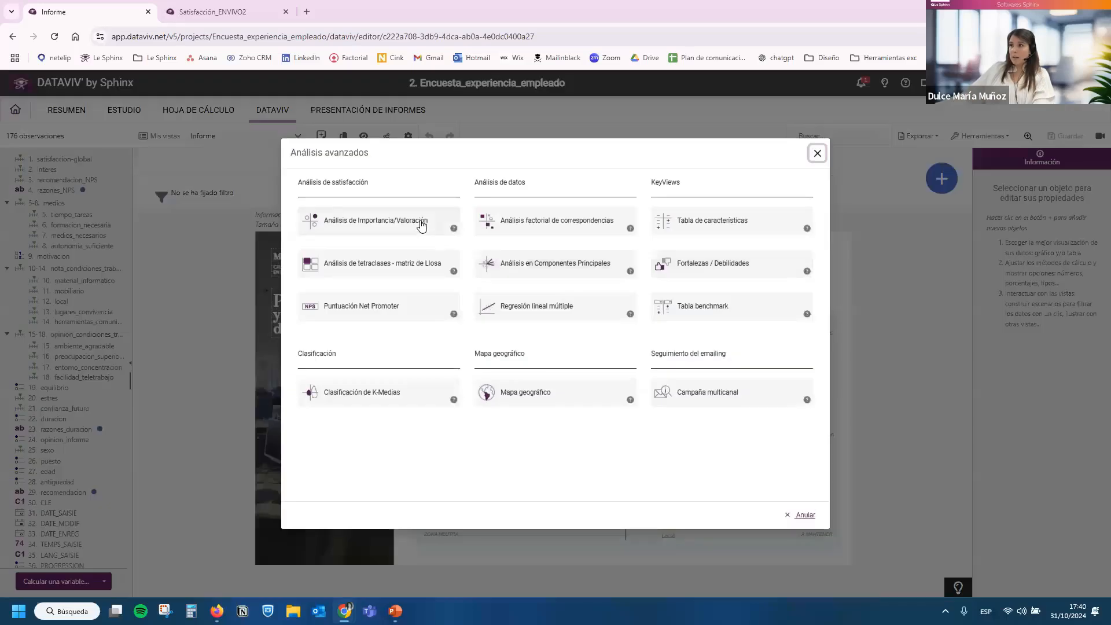
click(817, 149)
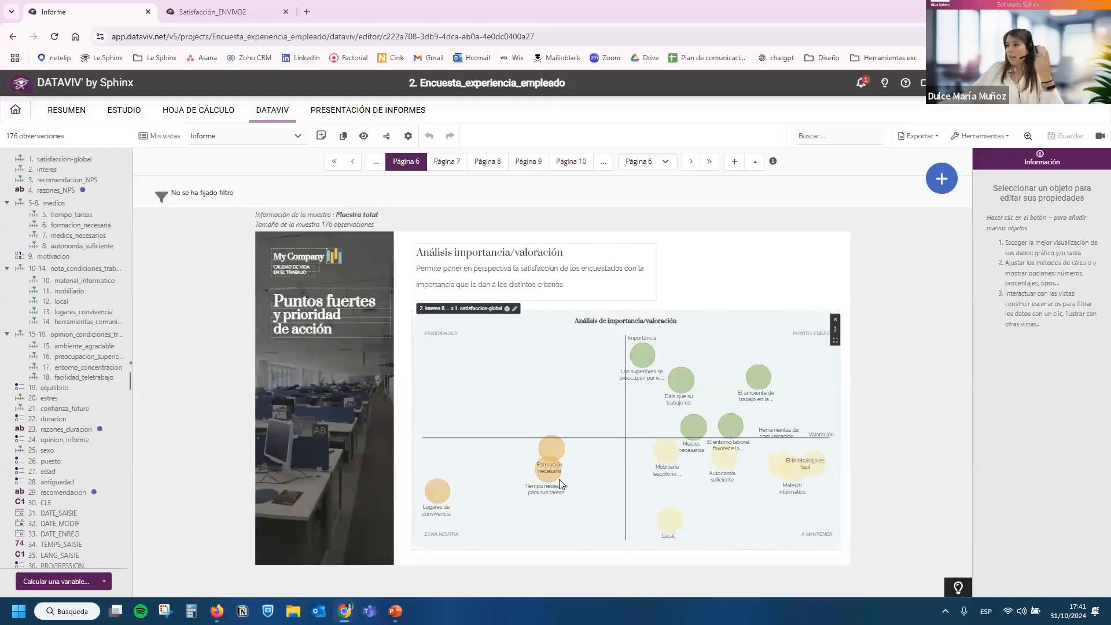
Examine individual criteria in the quadrants of the importance/rating chart on Página 6.
mouse_move(554, 478)
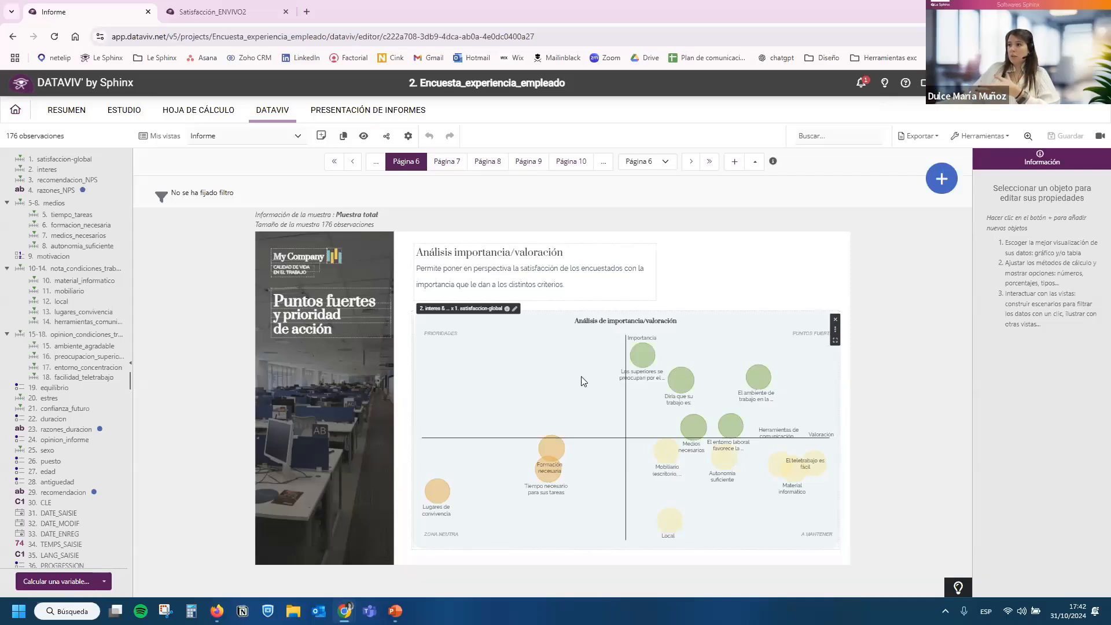
mouse_move(758, 376)
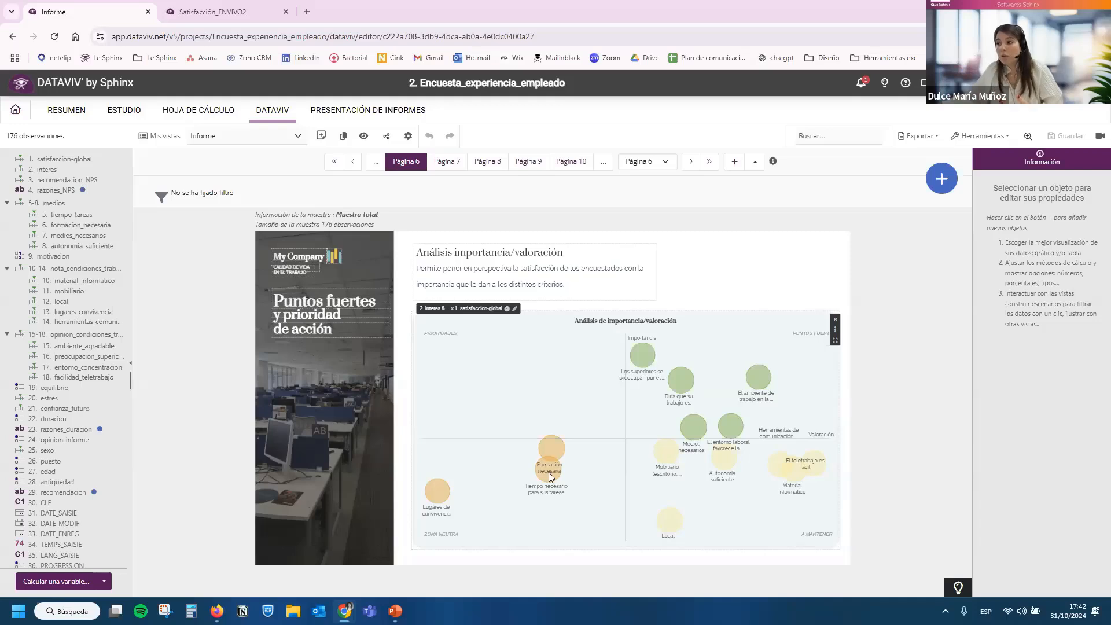
mouse_move(551, 474)
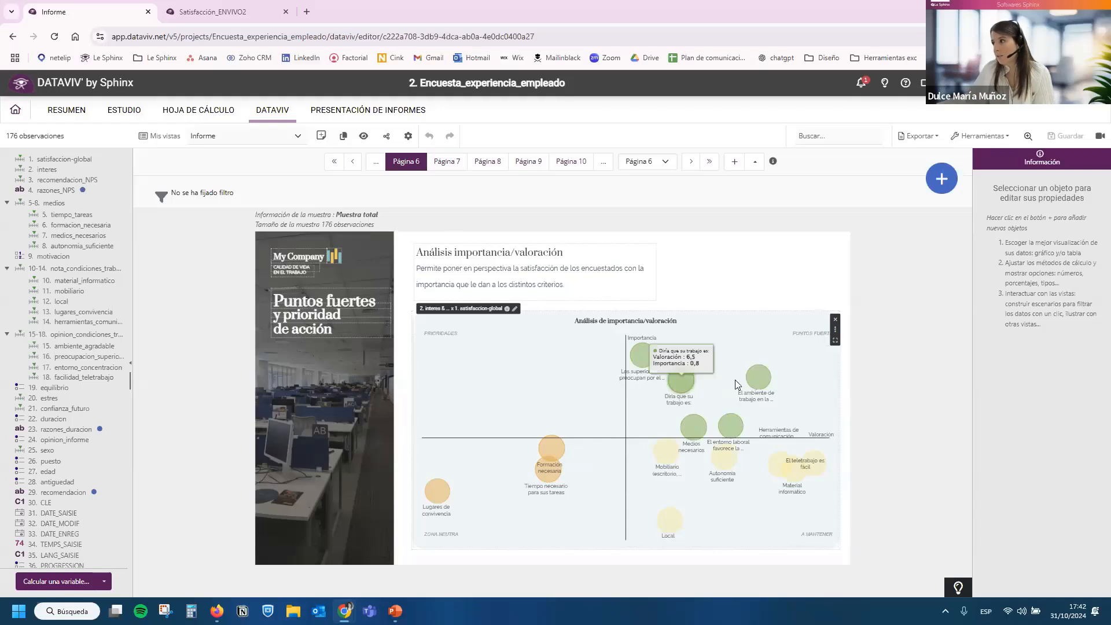
mouse_move(796, 368)
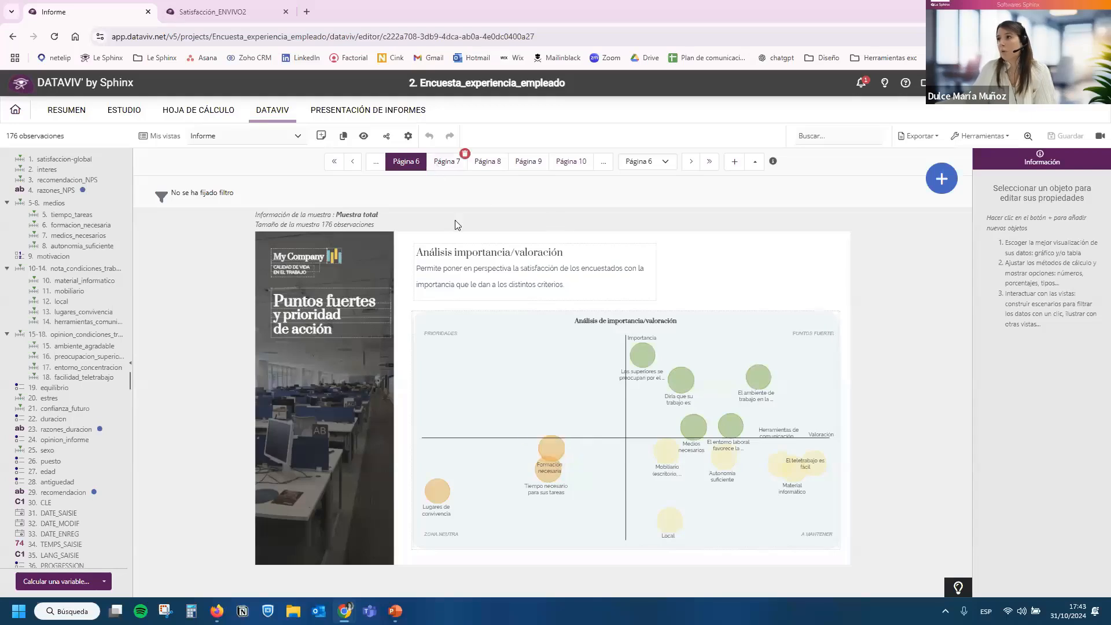
Review Página 7 through Página 10 of the report and return to the project list.
click(446, 162)
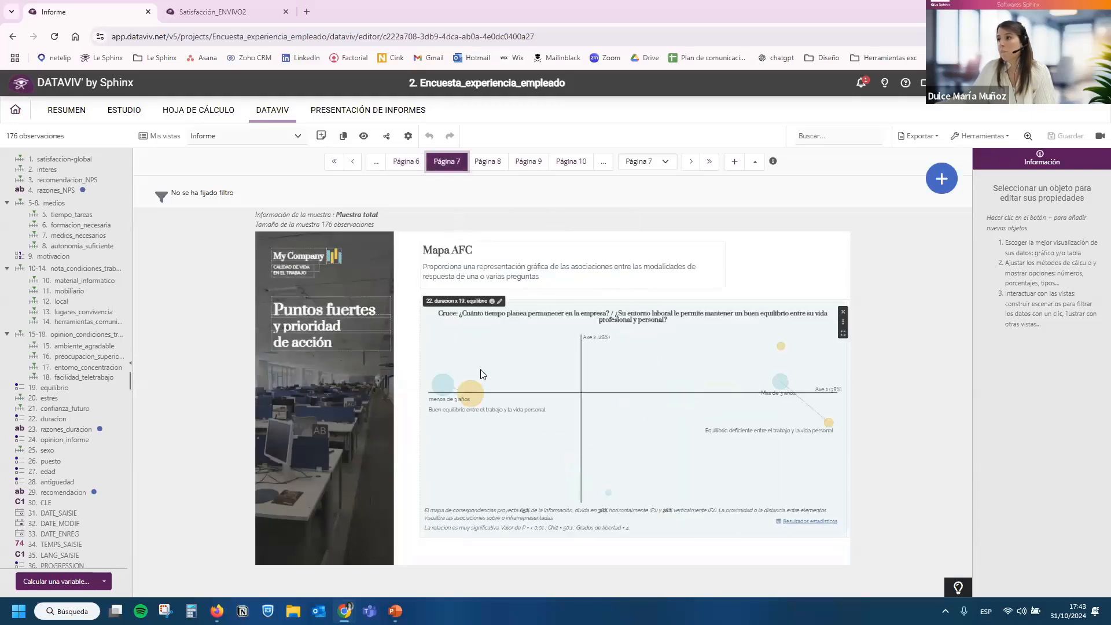
click(481, 167)
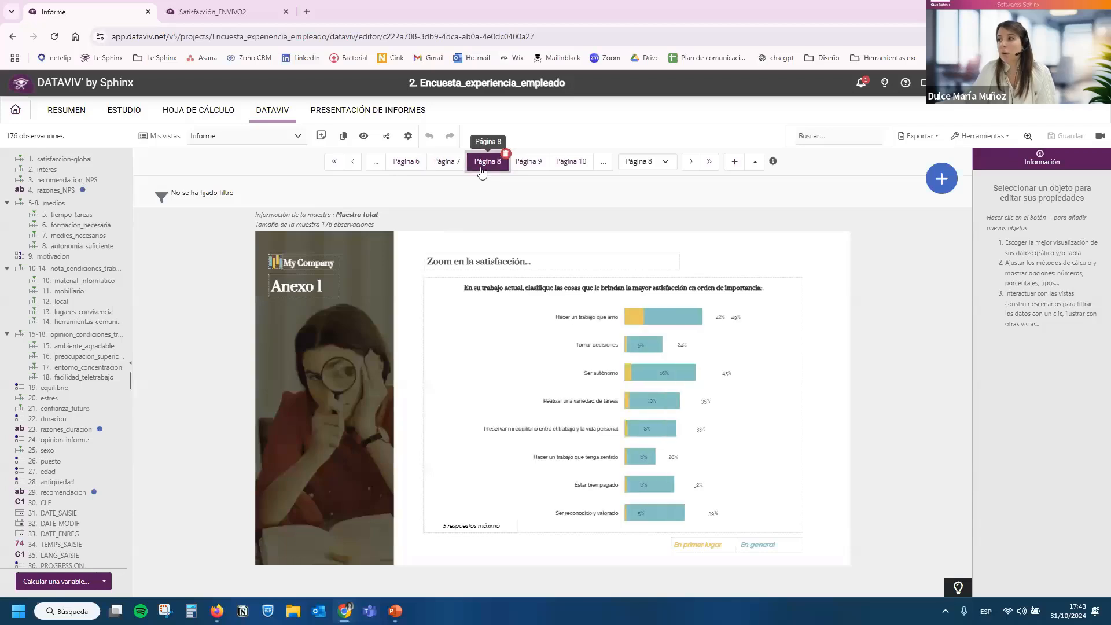
click(528, 162)
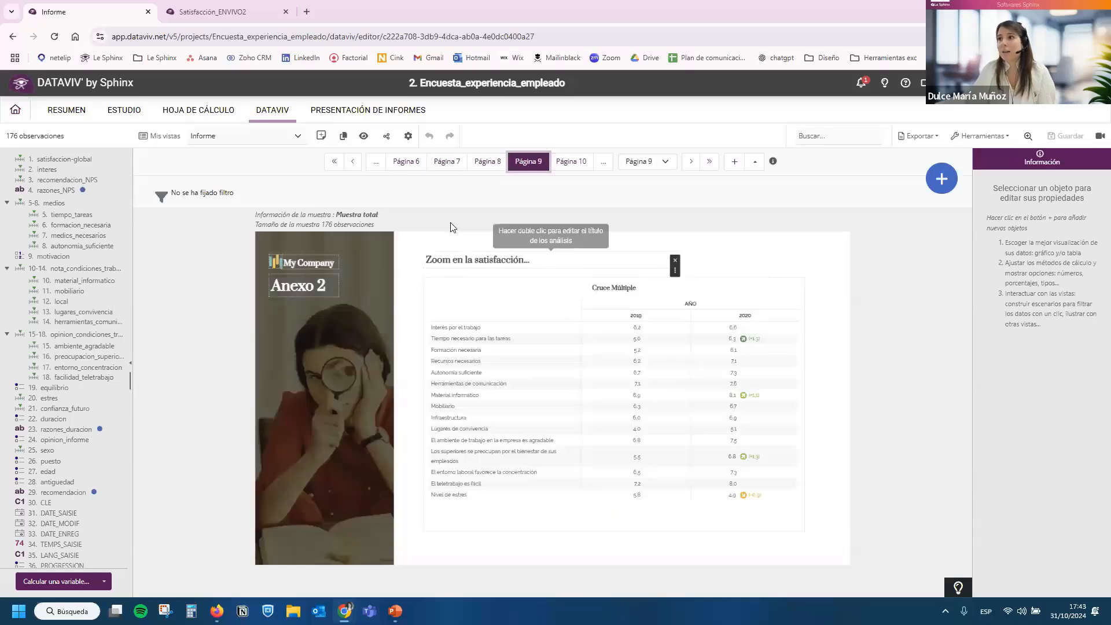
click(565, 164)
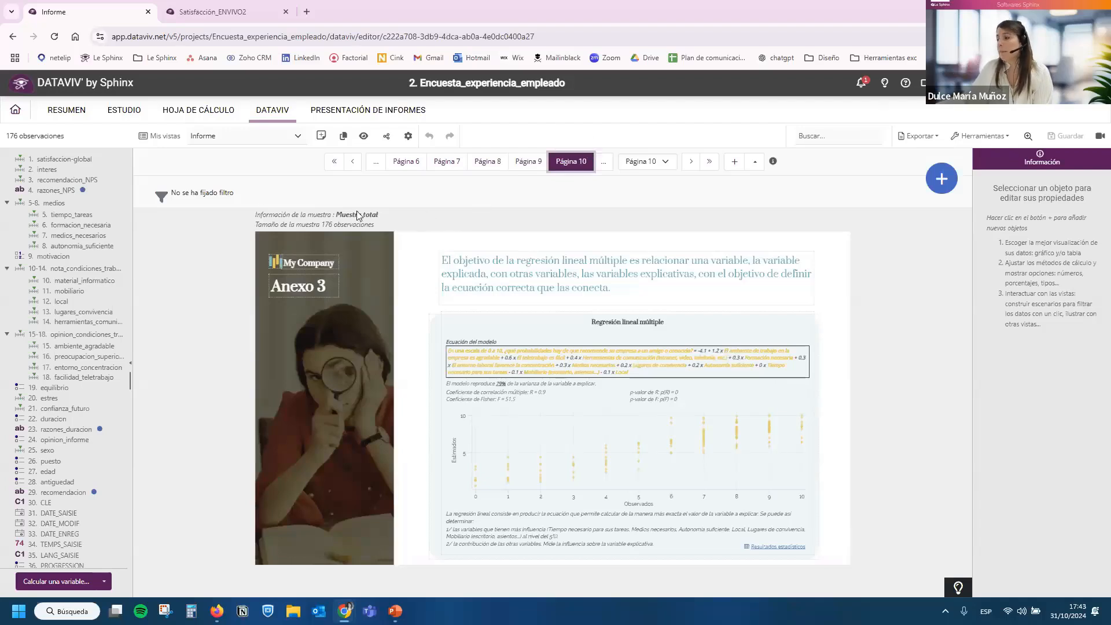
click(37, 119)
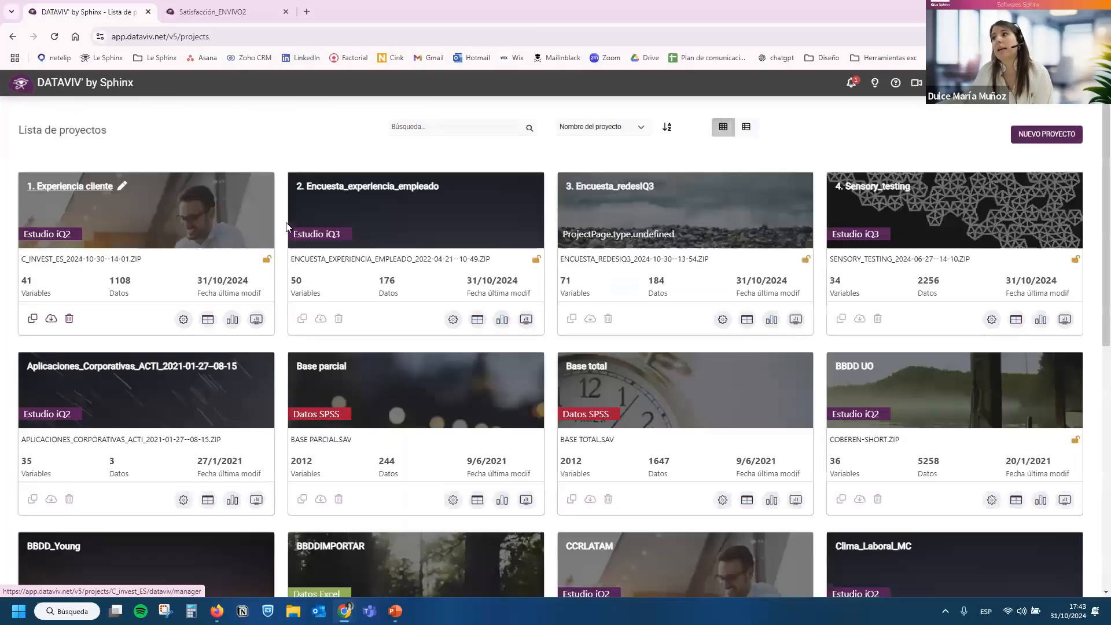
Open the Dashboard_EN VIVO2 visualization of the Encuesta_redesIQ3 project for editing.
click(639, 227)
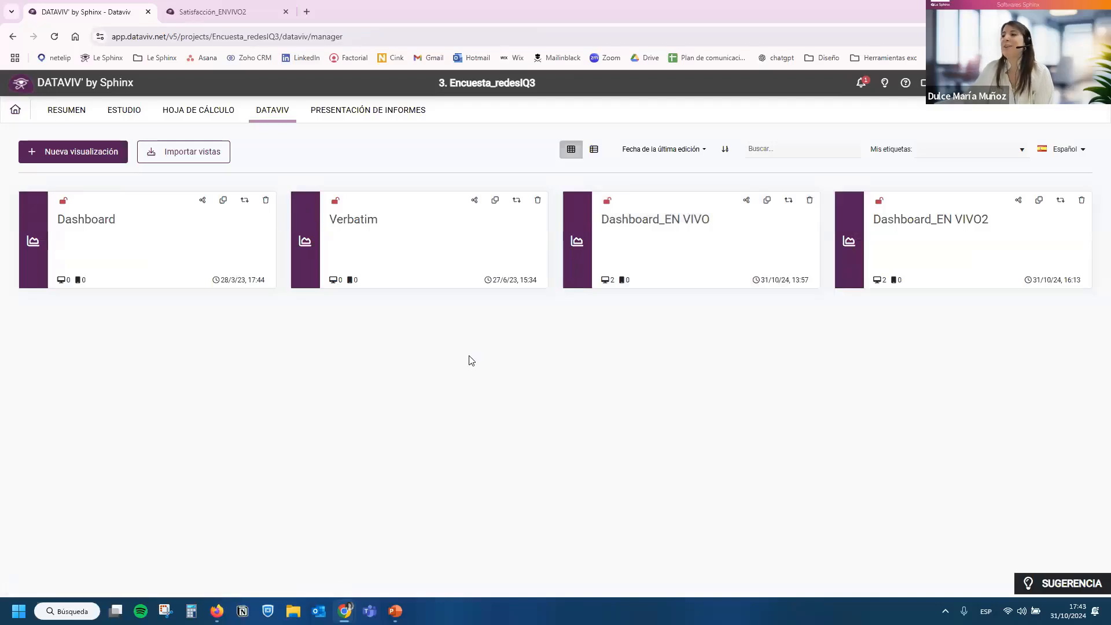
click(933, 221)
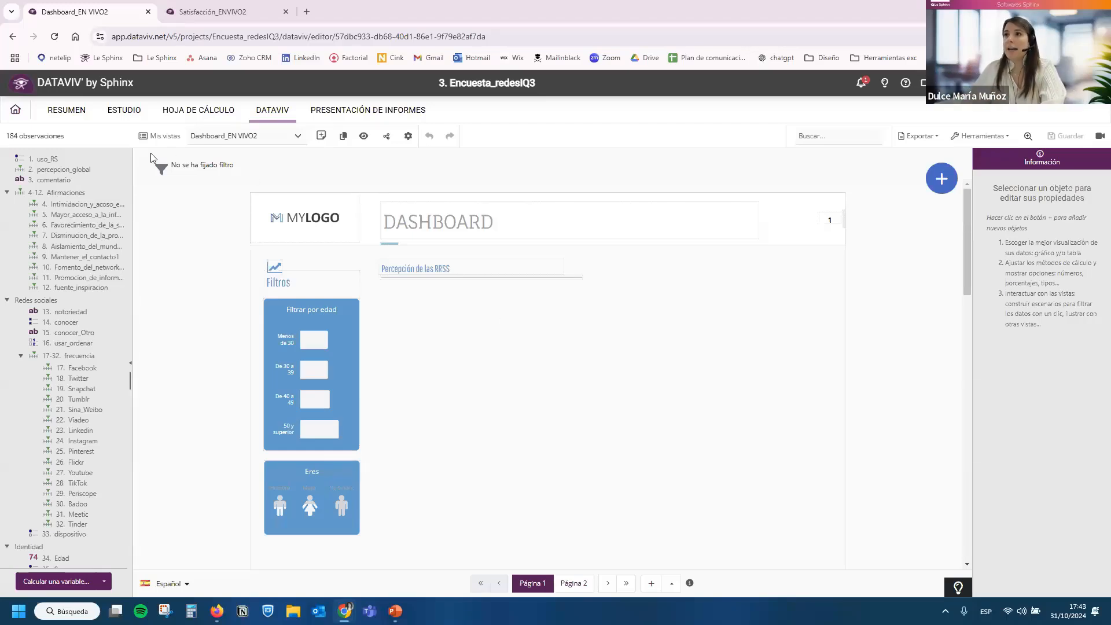
drag(41, 215, 43, 243)
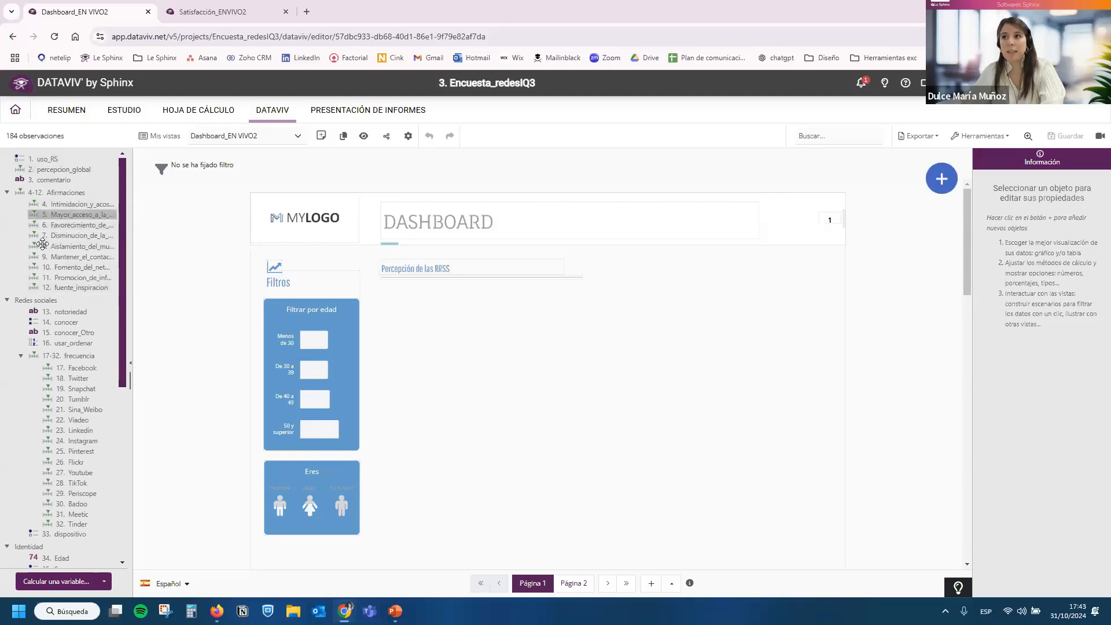
Try out an enlarged bar chart of variable 14. conocer beside the filters on Página 1, and delete it.
drag(46, 322, 439, 320)
scroll(501, 258, down, 2)
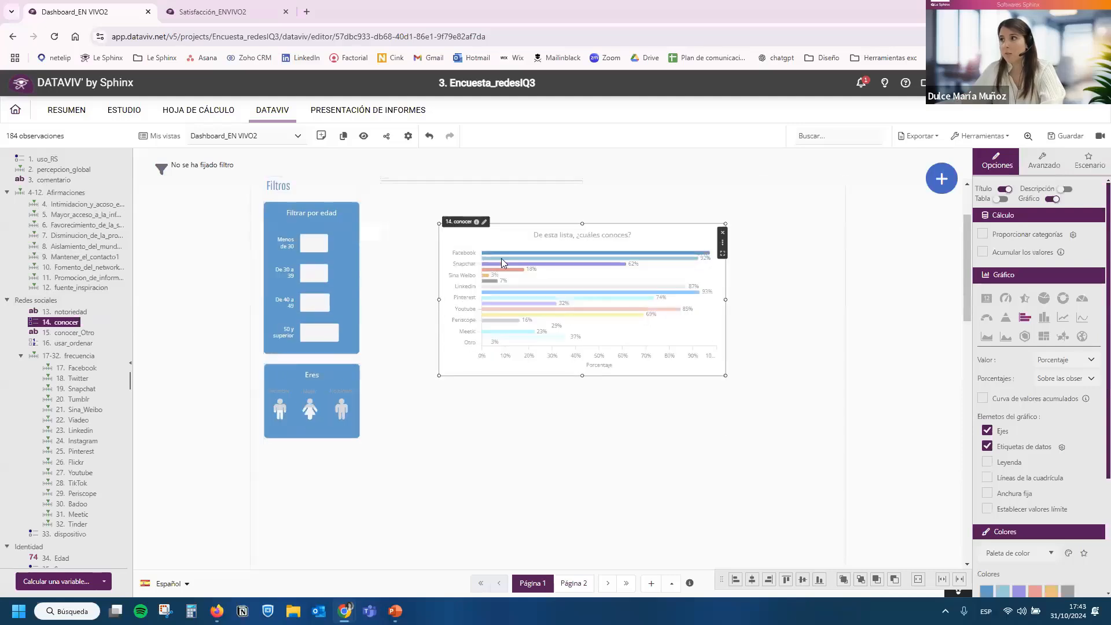
drag(725, 375, 805, 488)
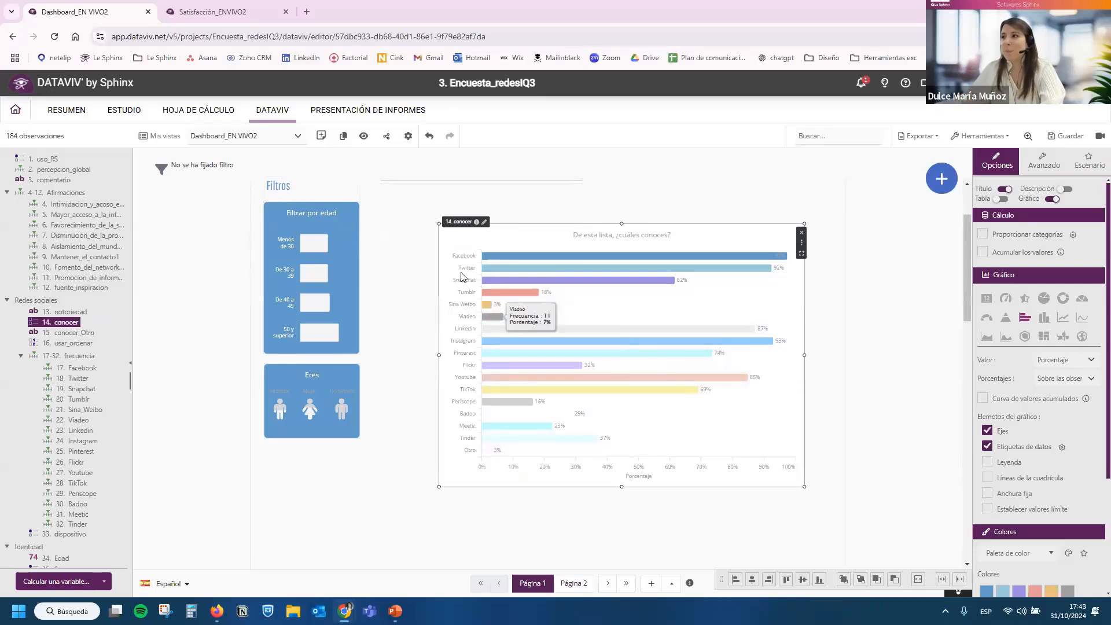
drag(460, 270, 425, 253)
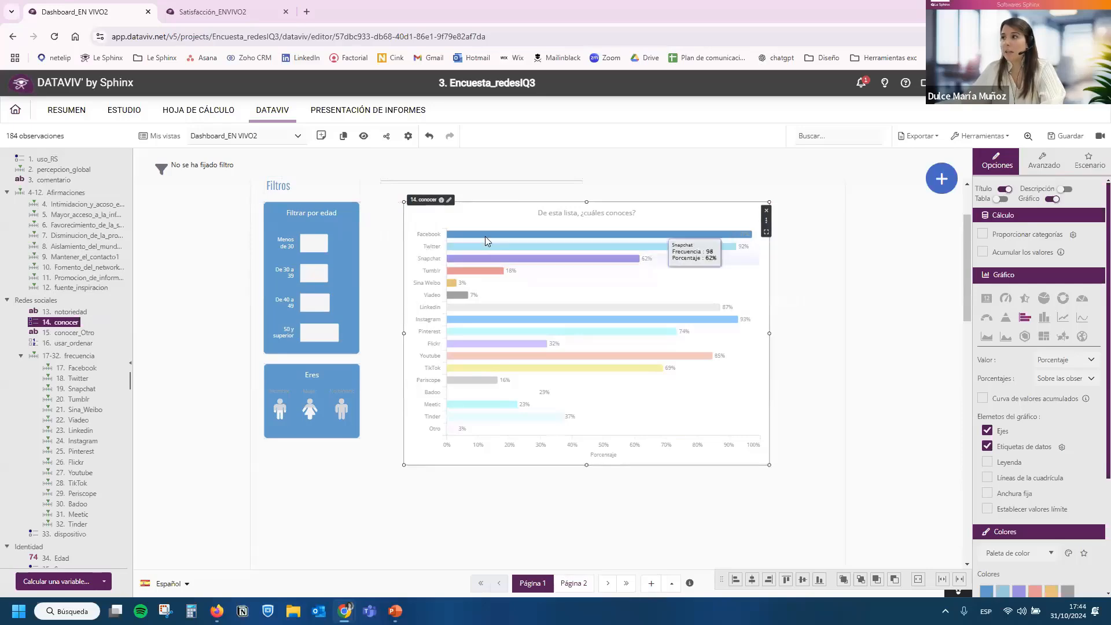
click(765, 213)
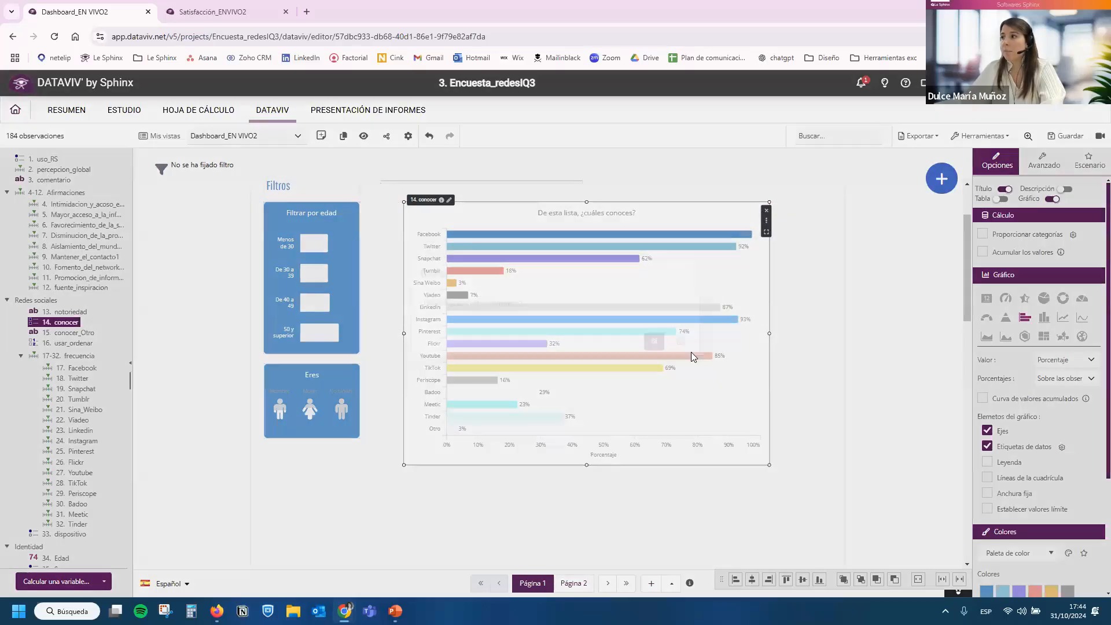
click(654, 367)
Add a chart of the 4-12. Afirmaciones group beside the filters and enlarge it across the free page width.
drag(66, 192, 406, 213)
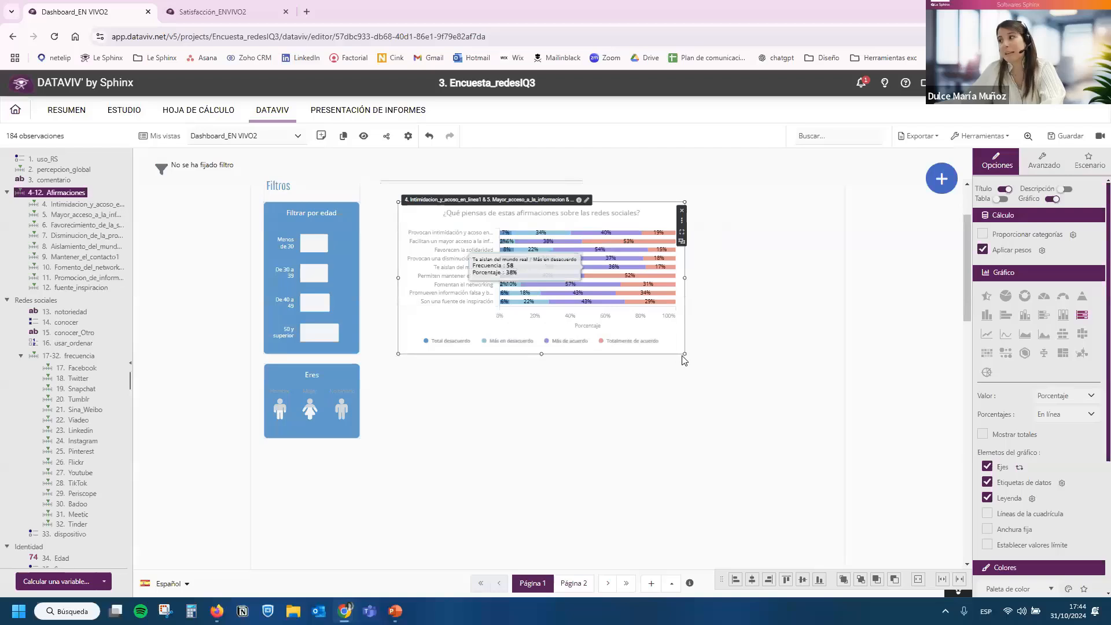
drag(683, 360, 833, 453)
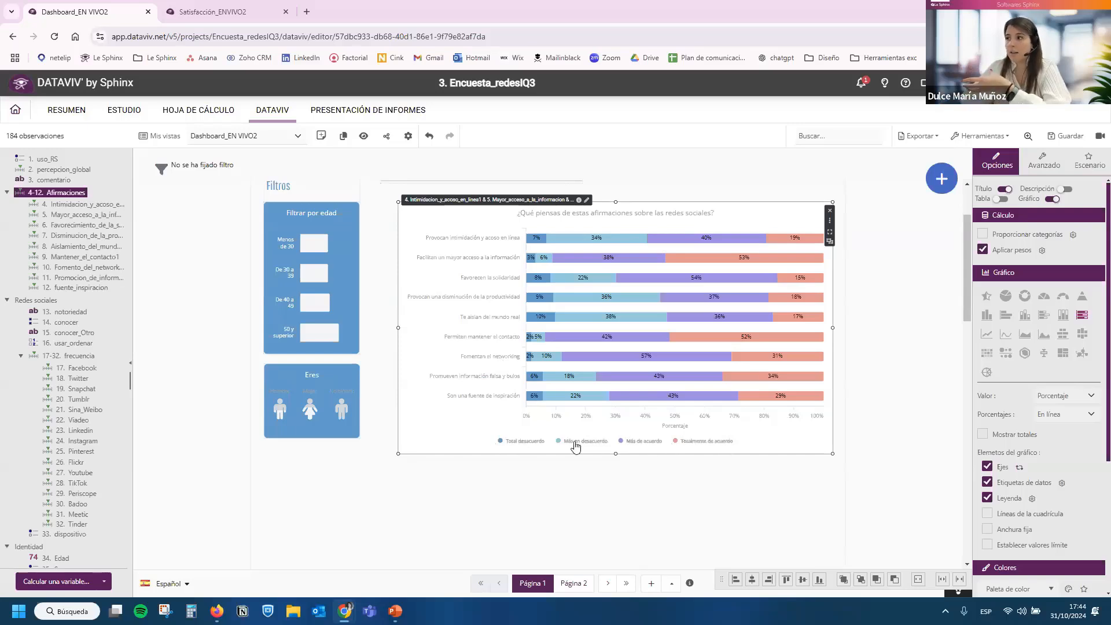
drag(763, 439, 756, 446)
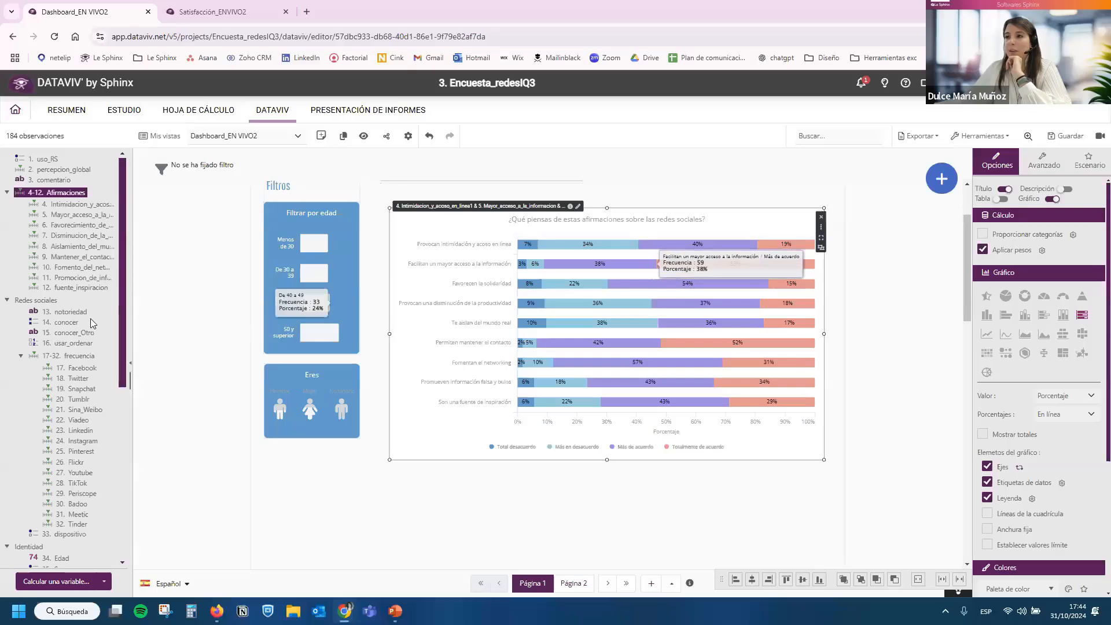
Cross the Afirmaciones chart with variable 34. Edad and display the result as a graph without the table.
scroll(87, 418, down, 2)
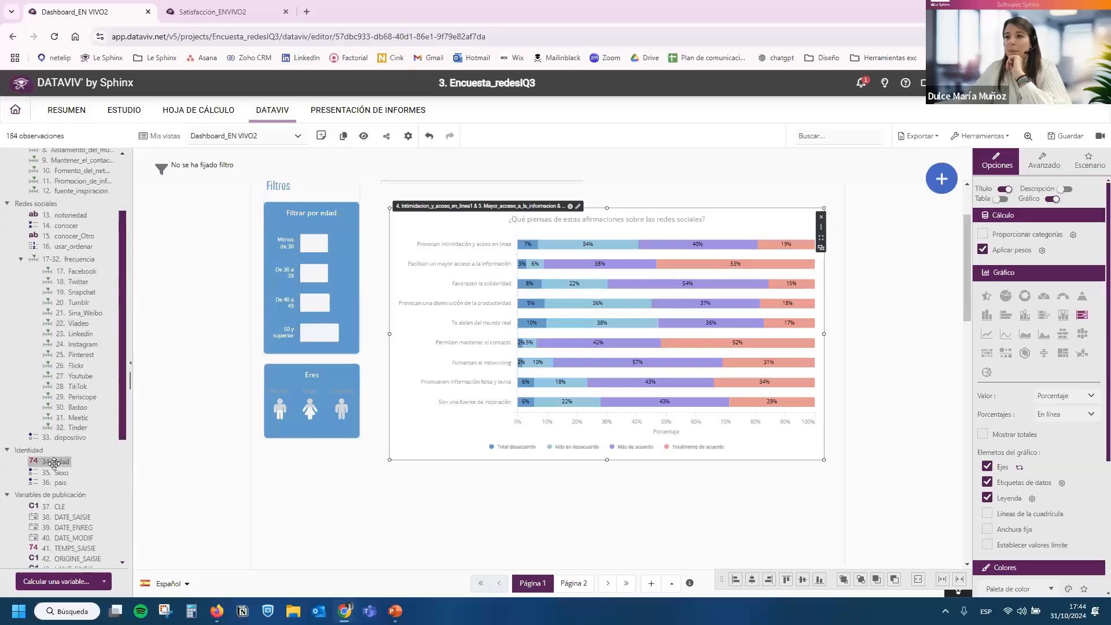
drag(56, 461, 554, 412)
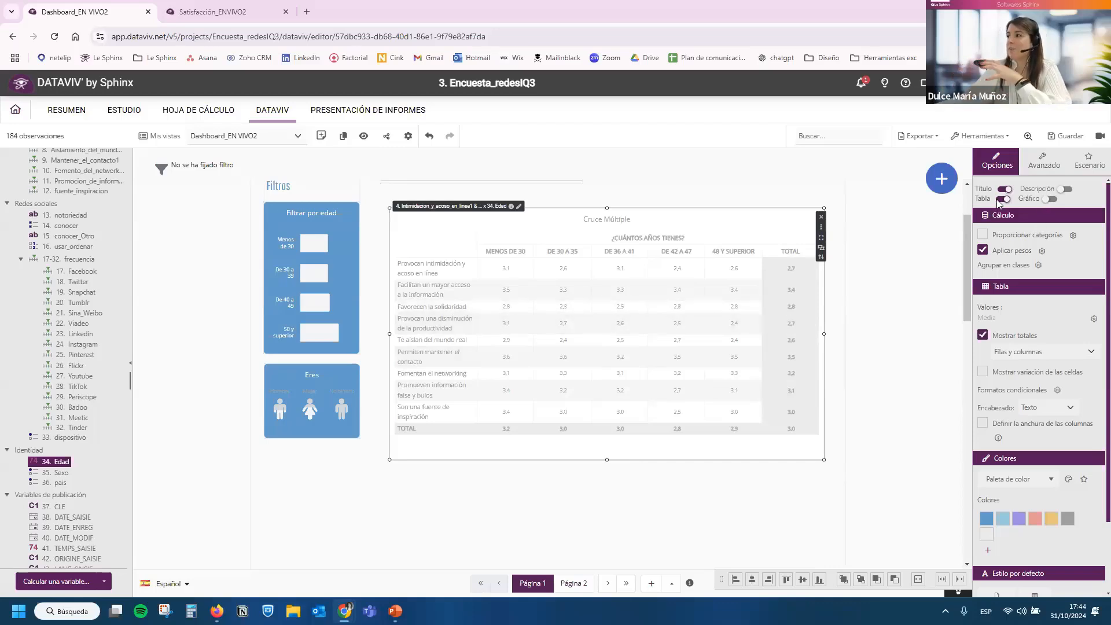
click(1049, 199)
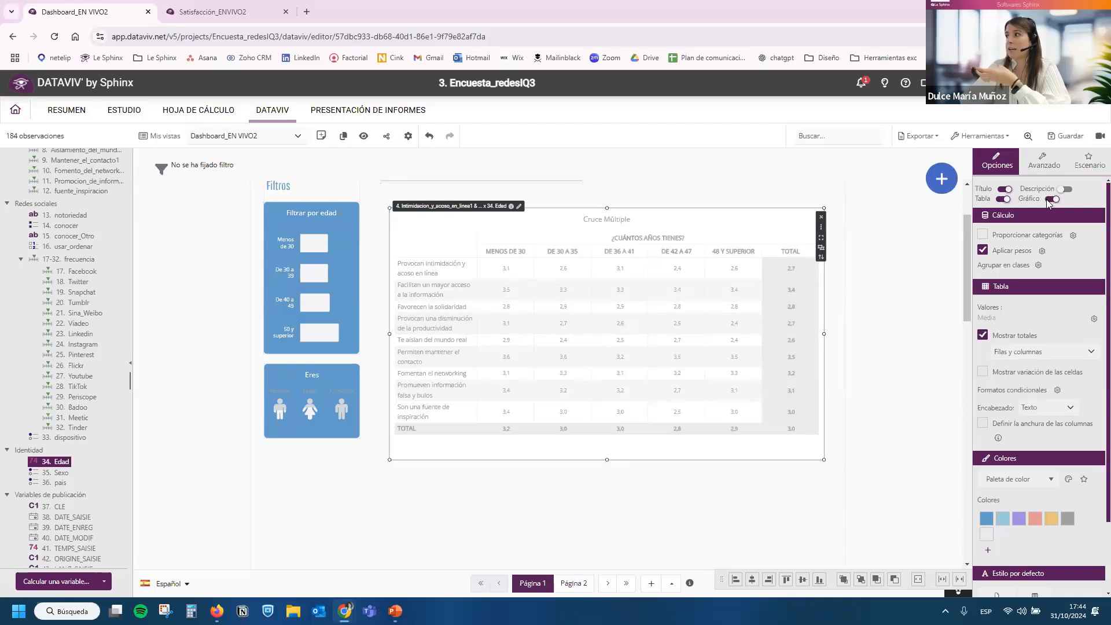
click(1001, 199)
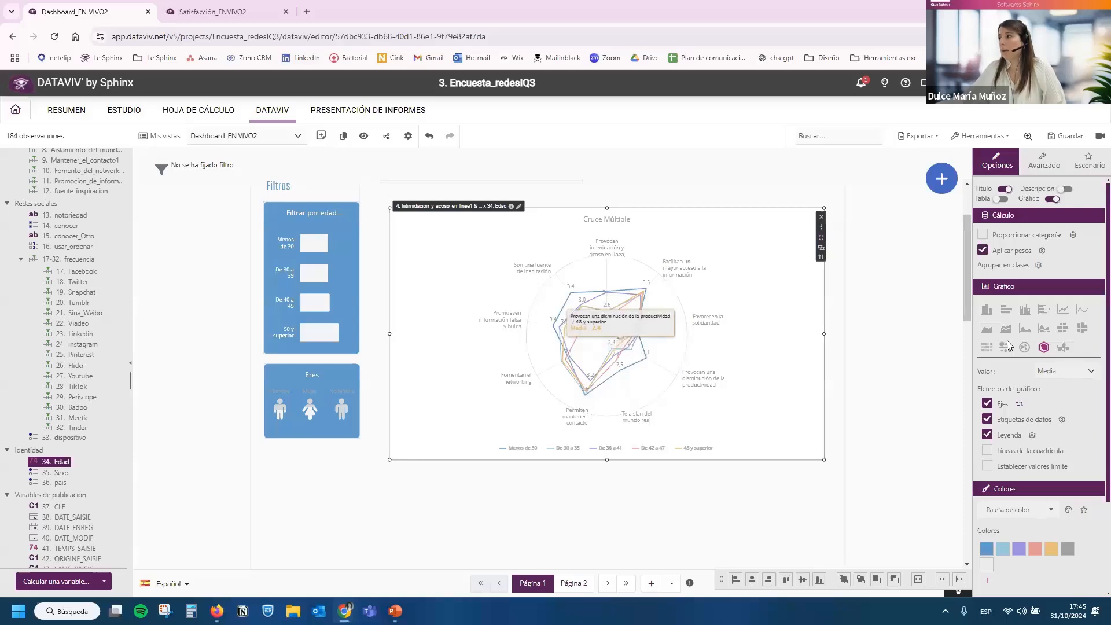
Enable the statistical tests for the Edad cross-analysis and extend its frame downward to fit the graph and test results.
click(1045, 163)
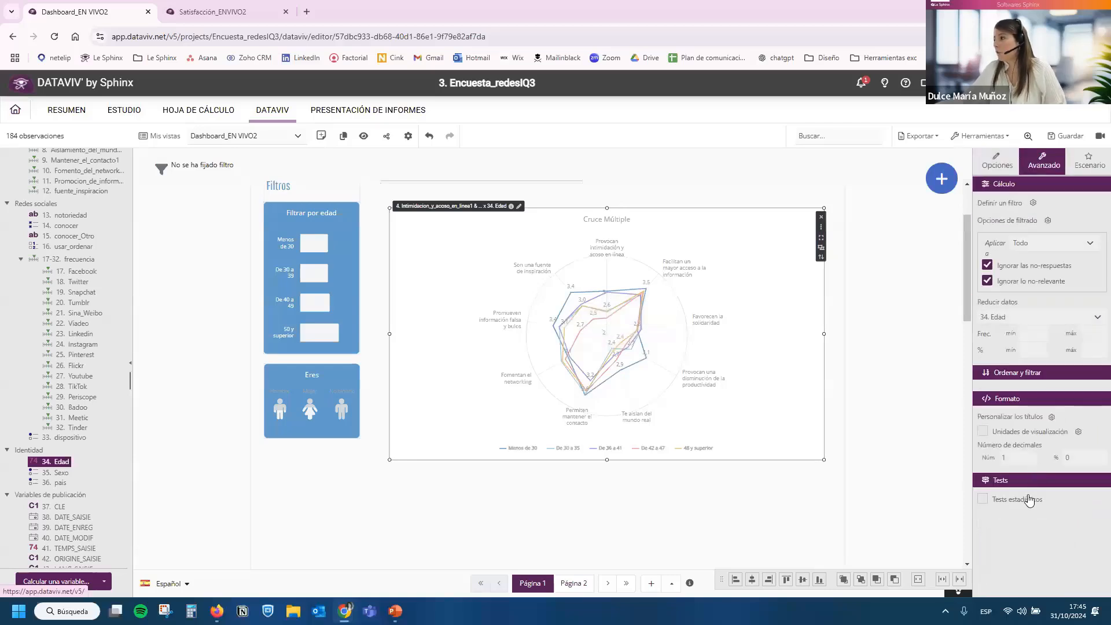
drag(605, 461, 606, 555)
drag(607, 460, 604, 567)
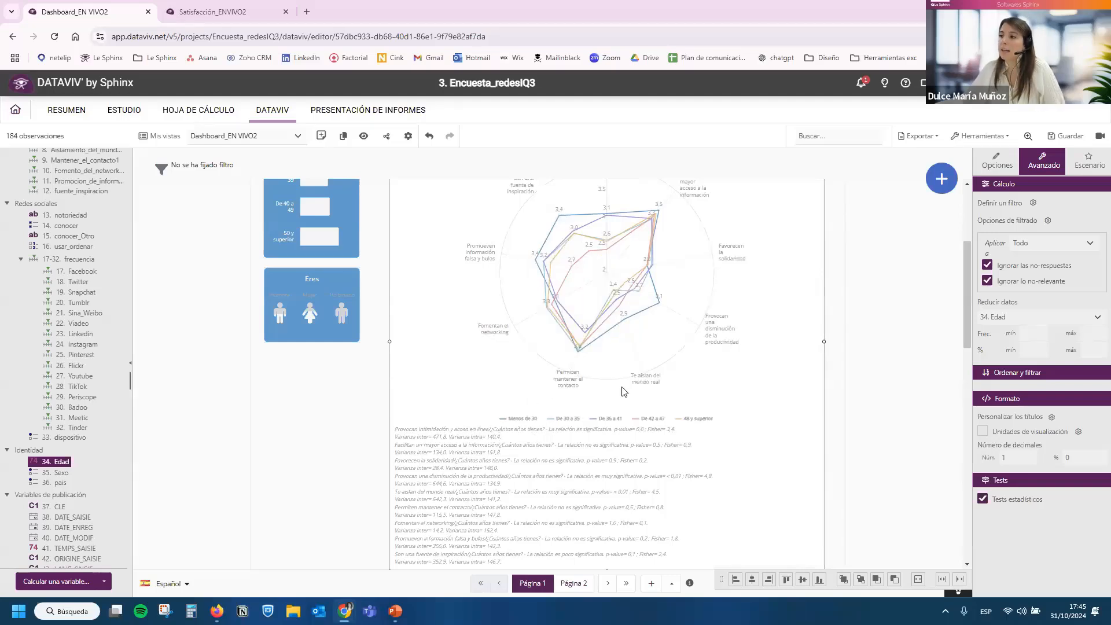
scroll(723, 431, down, 2)
scroll(779, 415, up, 2)
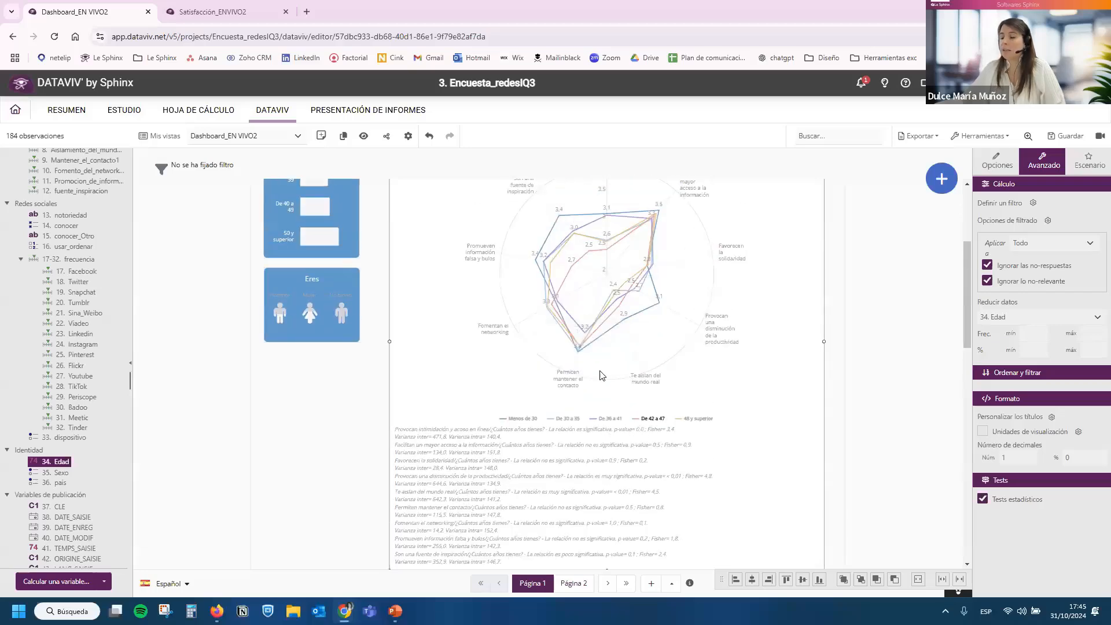
Examine the average ratings by age group in the radar chart and reduce its frame height slightly.
scroll(602, 375, up, 2)
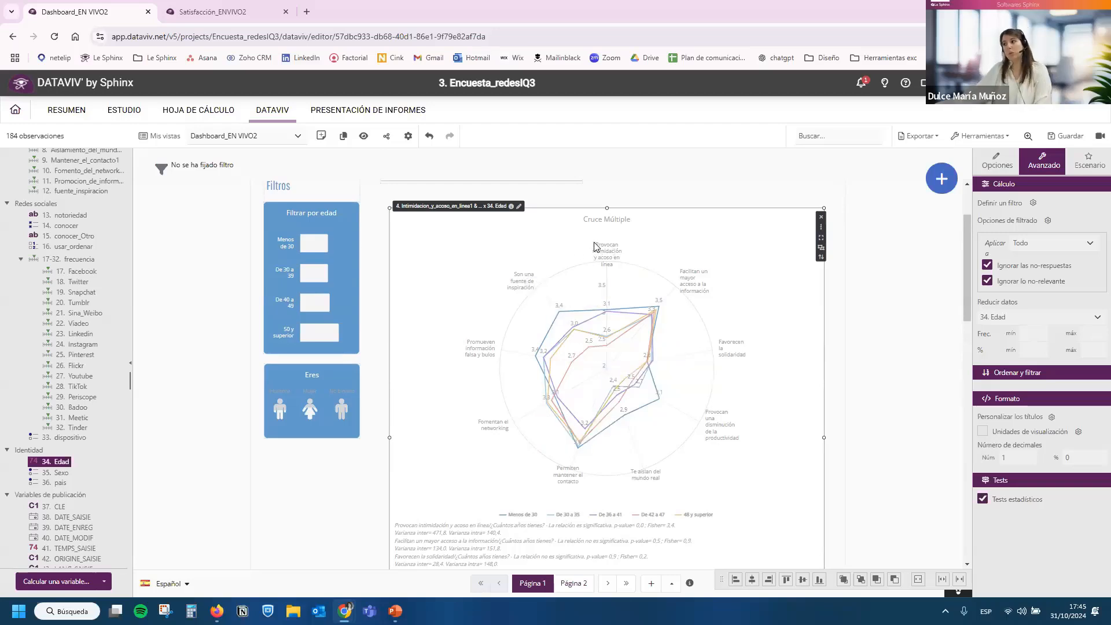
mouse_move(559, 311)
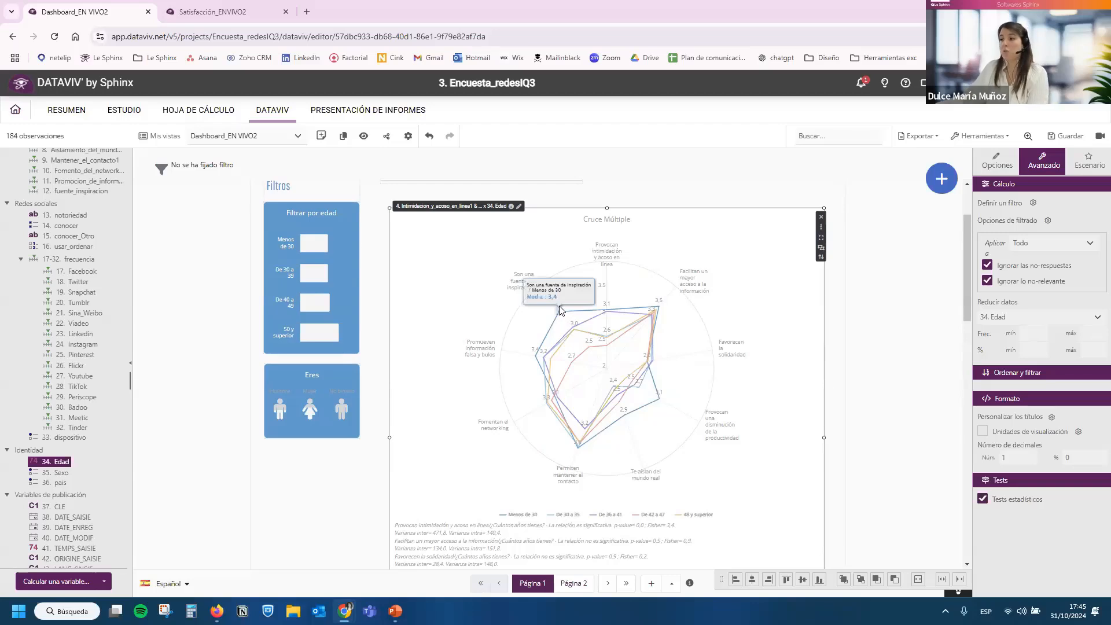
mouse_move(576, 328)
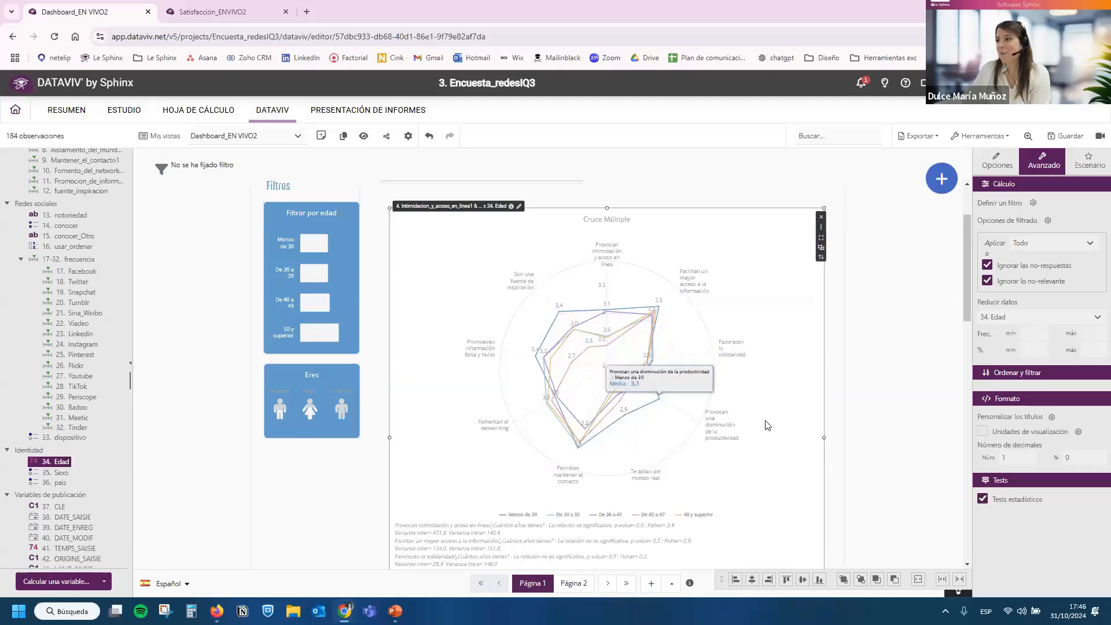
scroll(766, 426, down, 3)
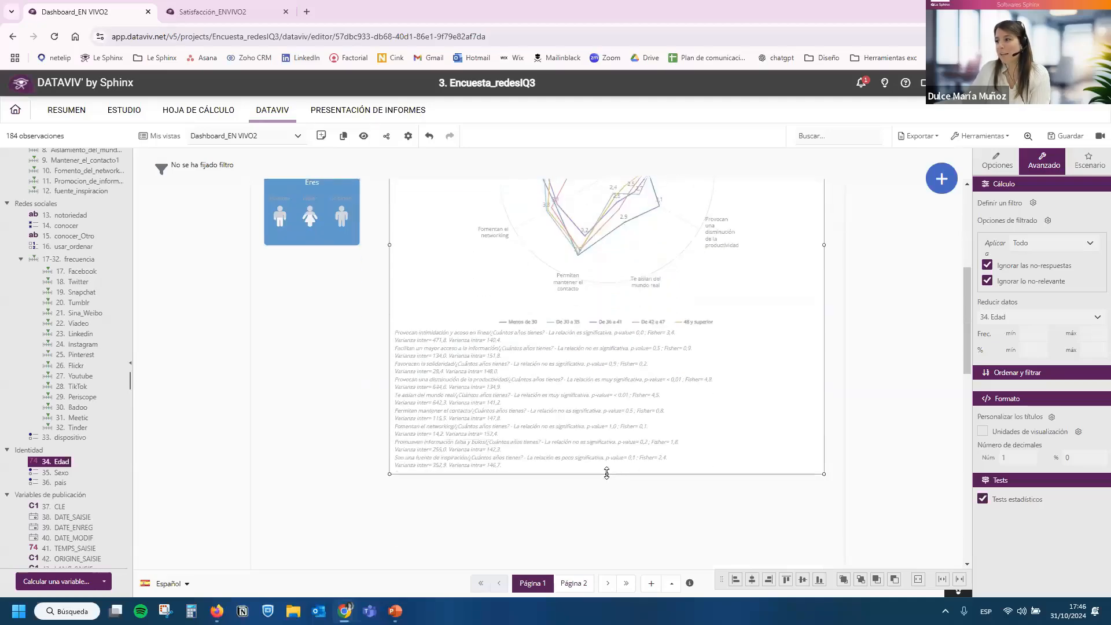
drag(606, 473, 605, 426)
scroll(612, 471, up, 3)
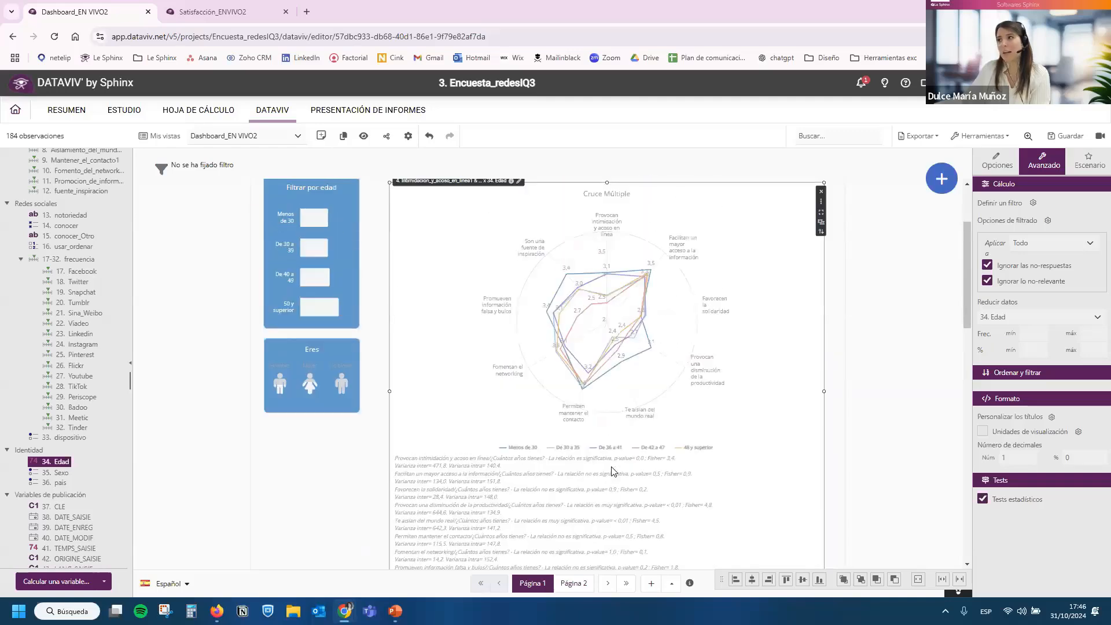
scroll(612, 471, up, 2)
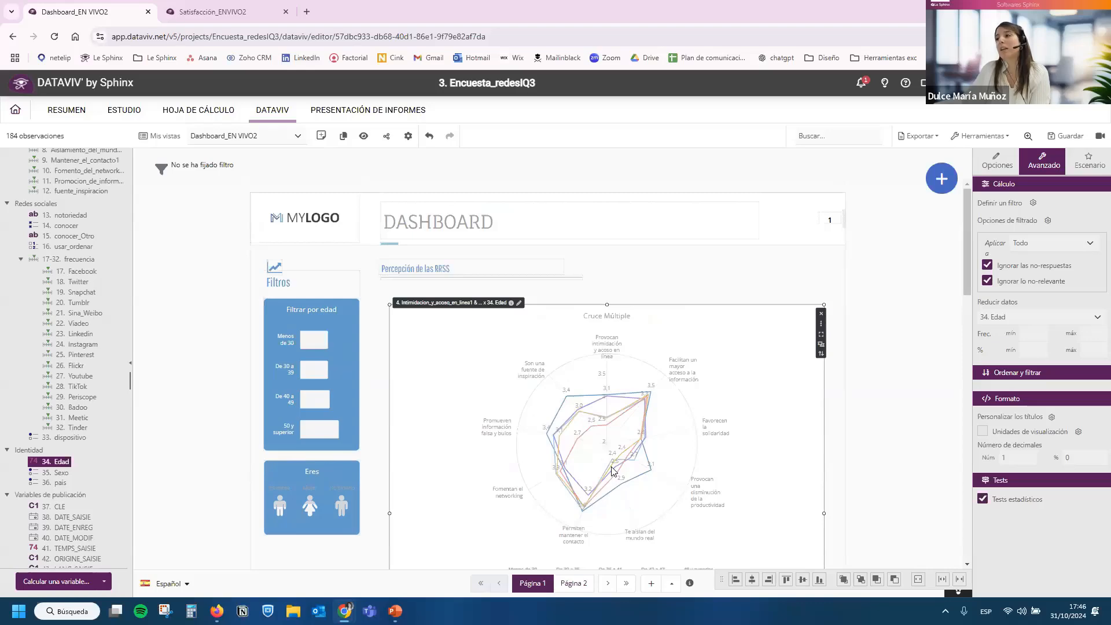
scroll(612, 471, down, 2)
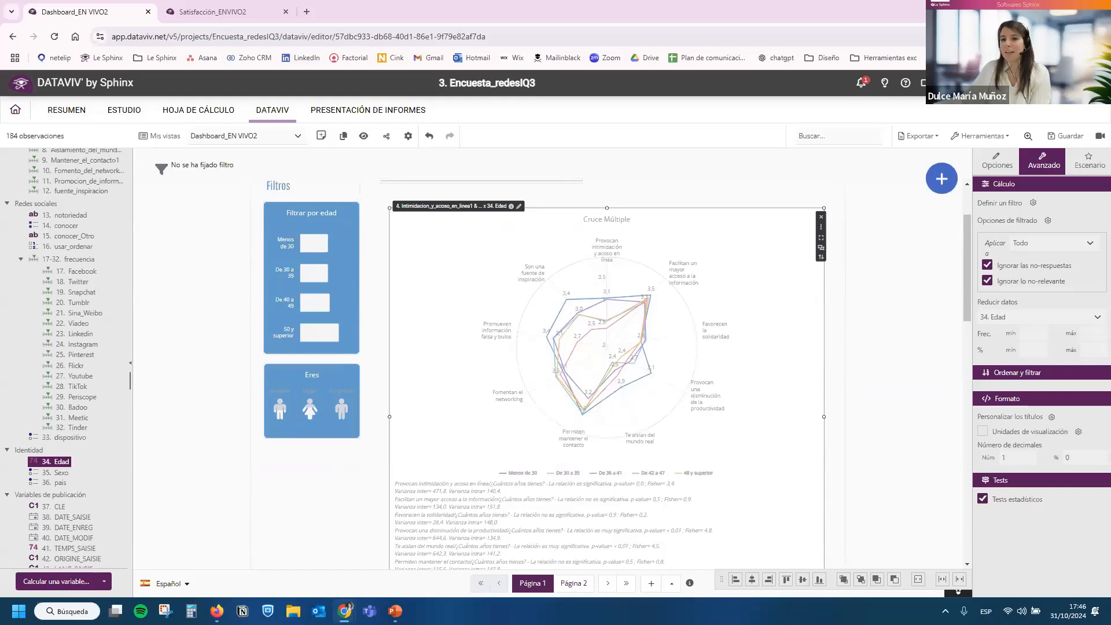
Add a Clasificación de K-Medias advanced analysis using all variables of the 4-12. Afirmaciones group.
click(941, 179)
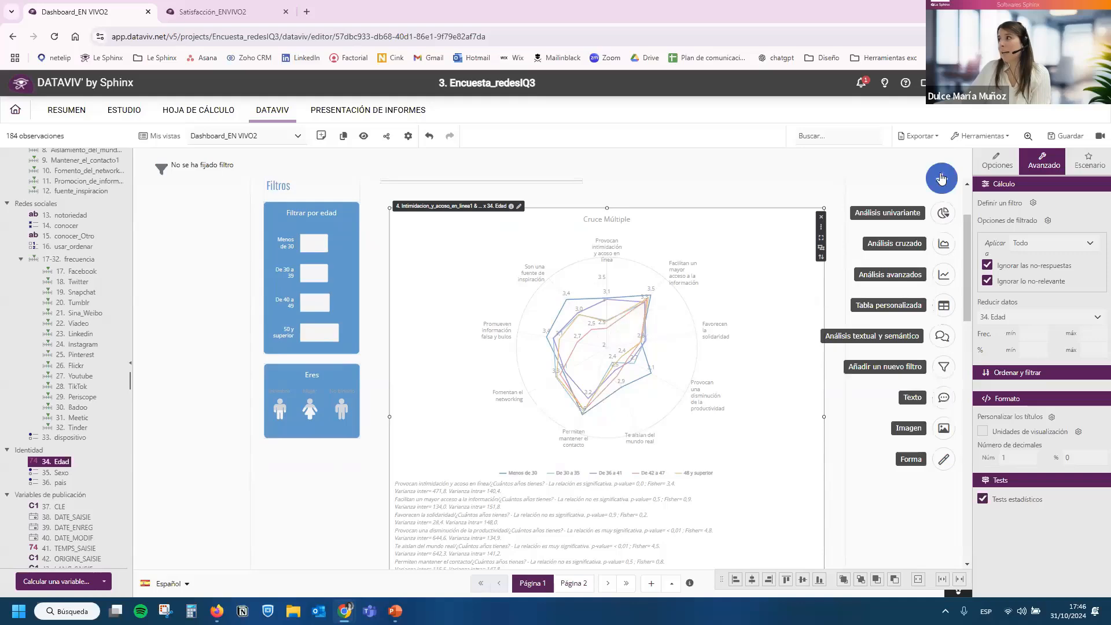
click(943, 274)
drag(298, 183, 372, 191)
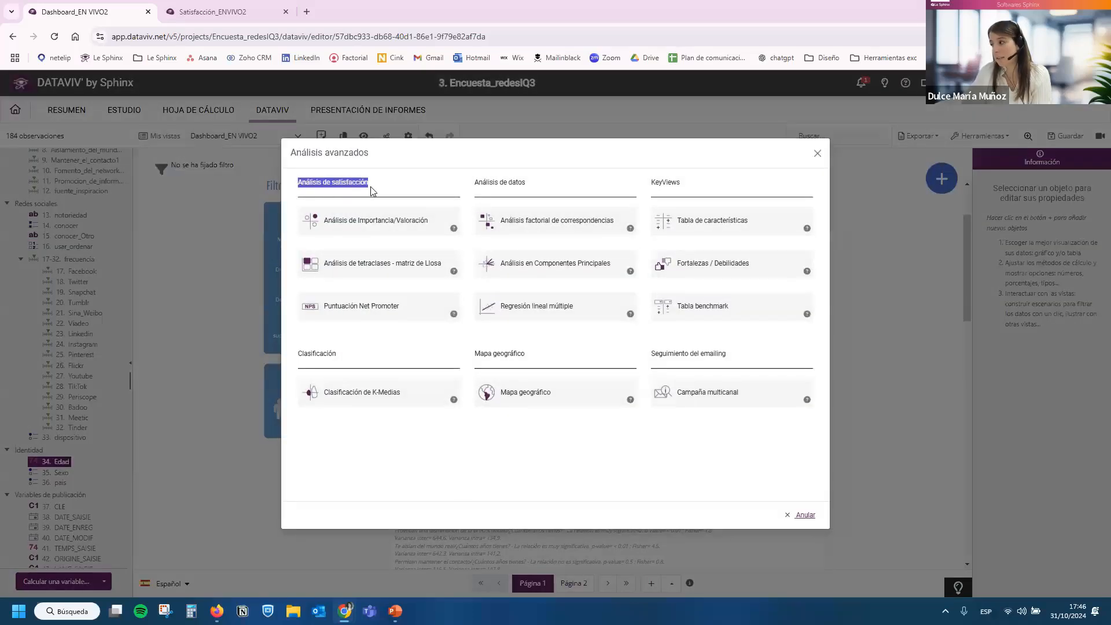
click(372, 191)
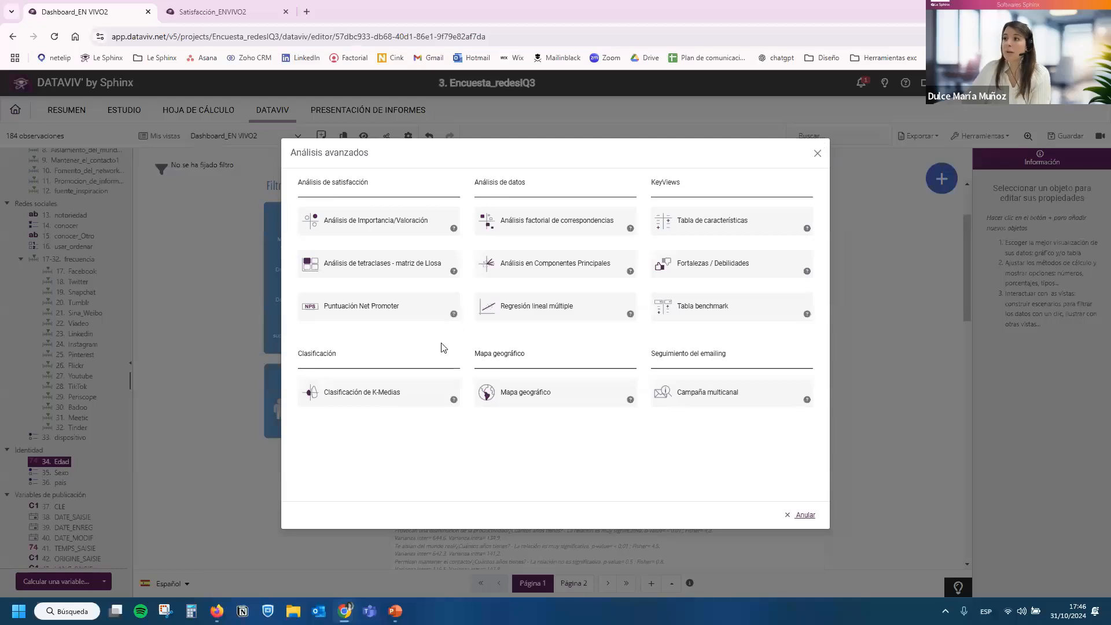
click(373, 394)
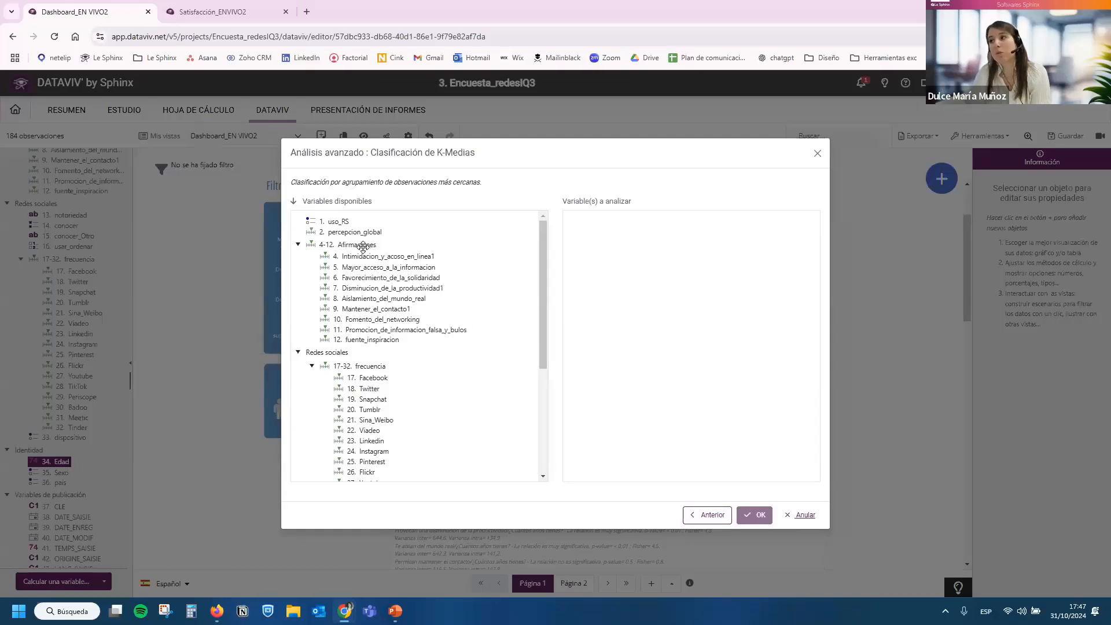
drag(361, 246, 601, 255)
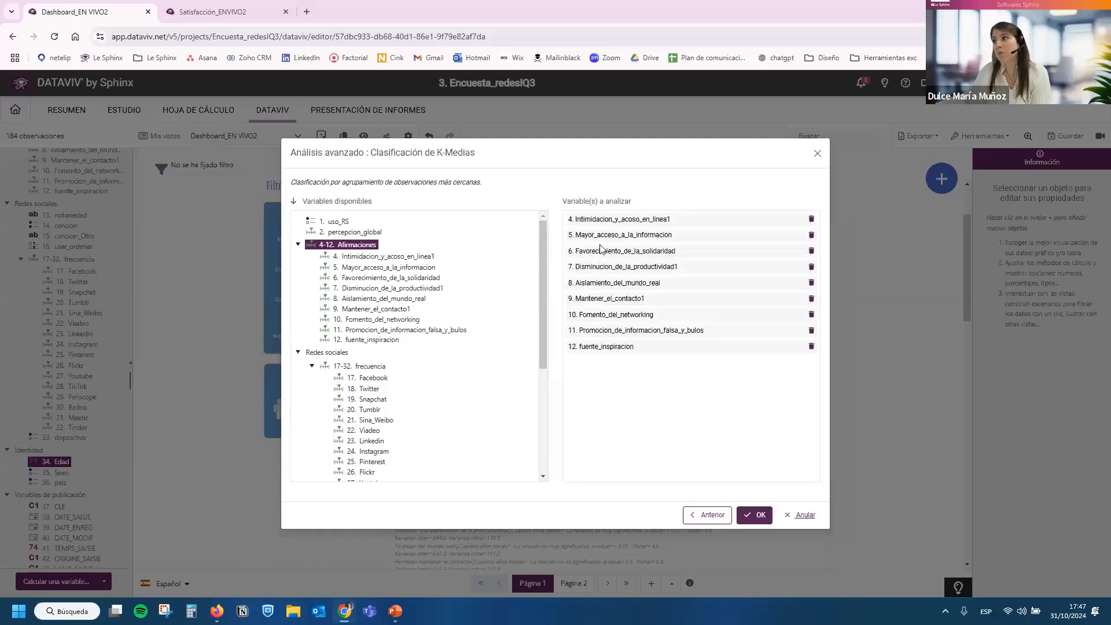
click(754, 514)
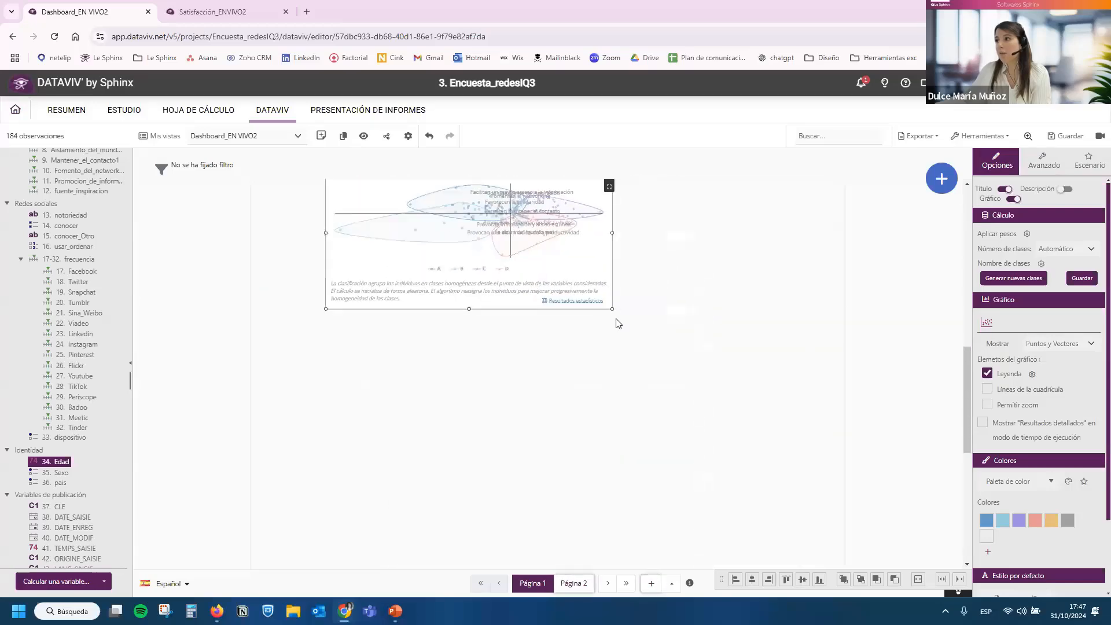
Enlarge the k-means classification chart to nearly the full page width and save the dashboard.
drag(612, 313, 834, 442)
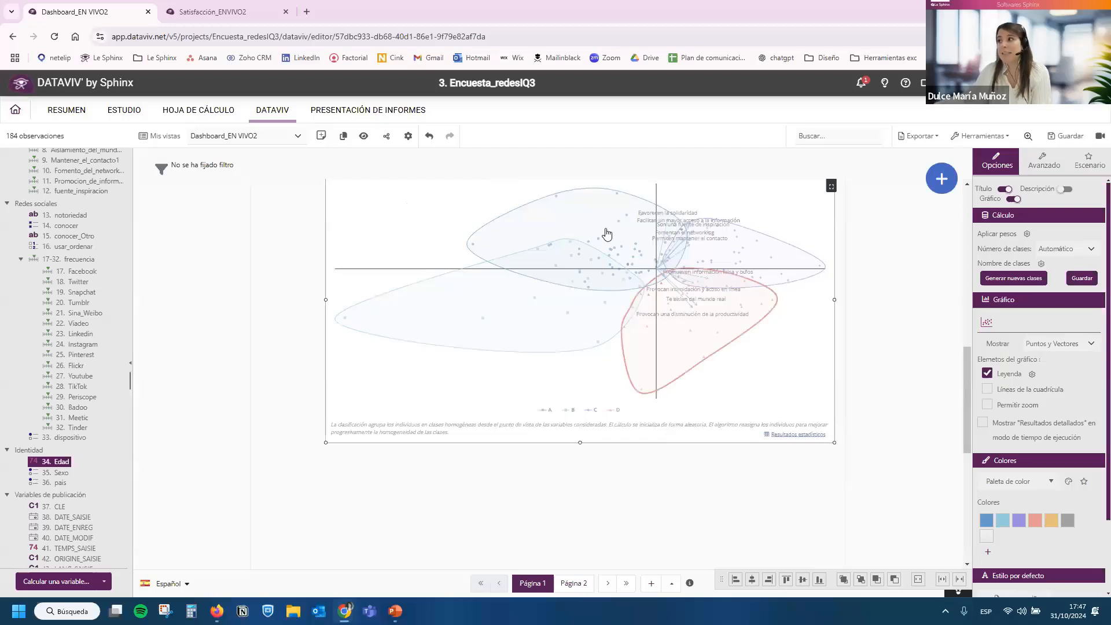
scroll(579, 393, up, 2)
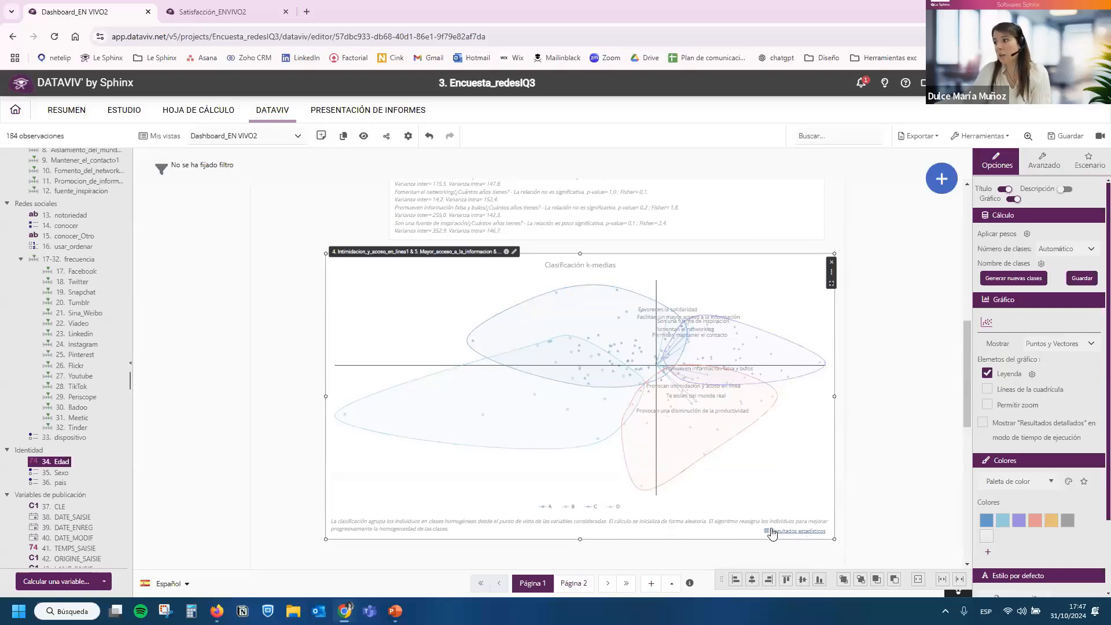
click(1058, 136)
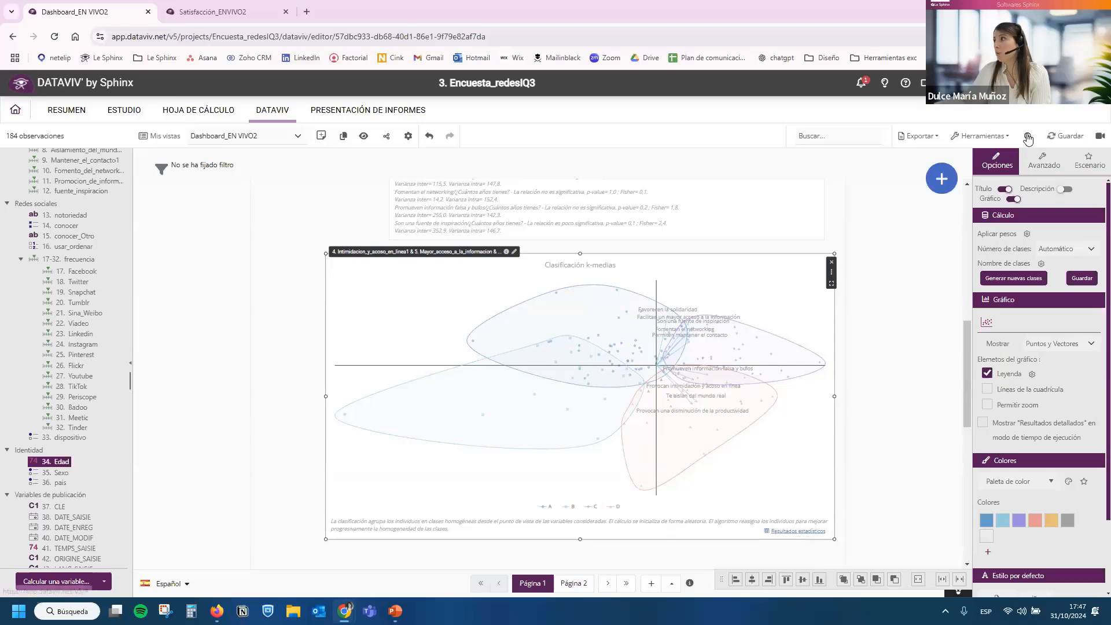
Set the dashboard display zoom to 90% and open the statistical results of the k-means classification.
click(1027, 135)
click(951, 168)
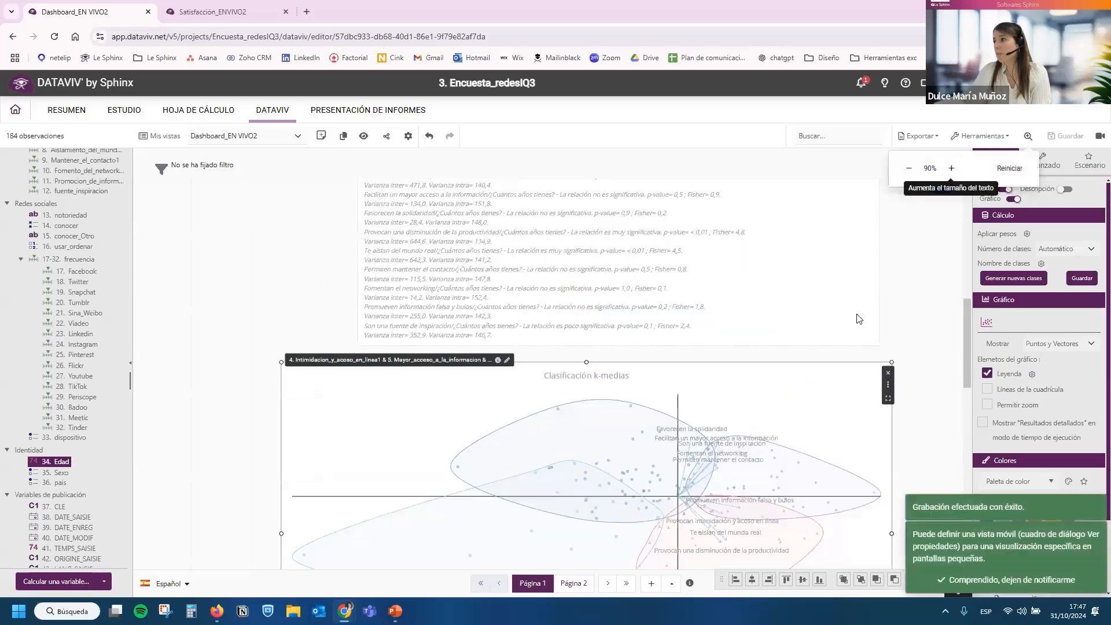
scroll(858, 319, down, 5)
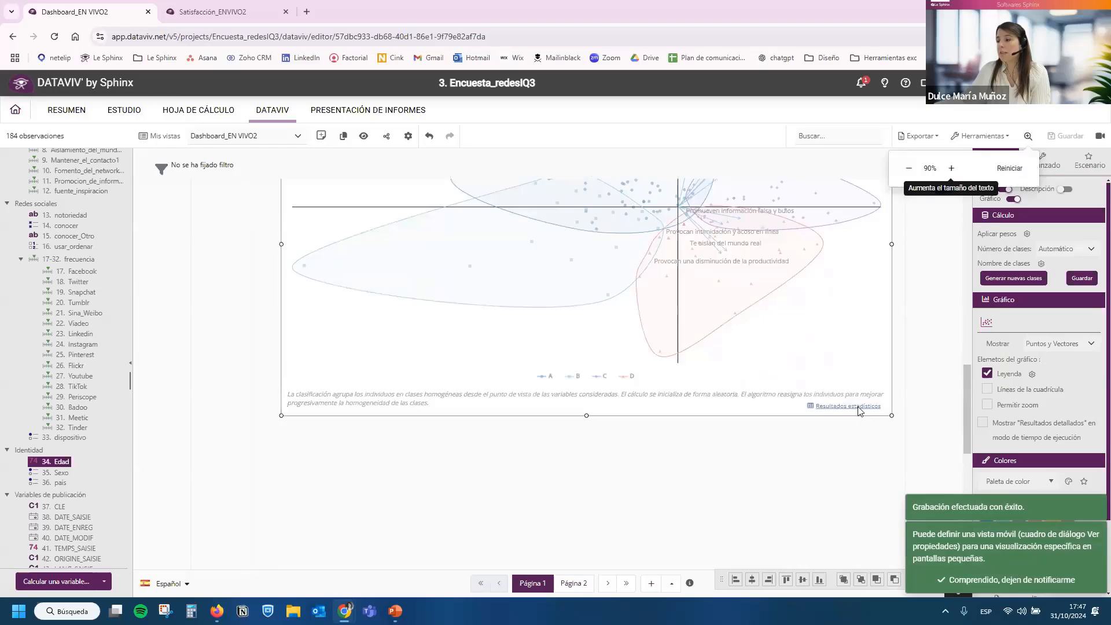
click(848, 406)
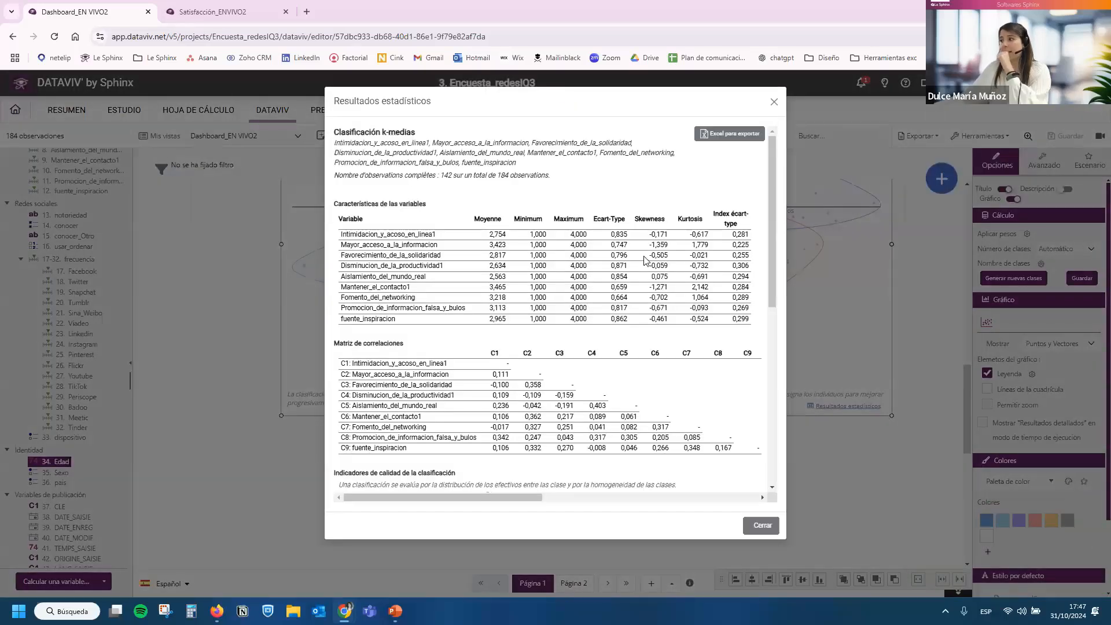
Examine how the variables' mean values differ across the k-means classes in the Detalle de las clases table, and close the results.
drag(773, 214, 771, 310)
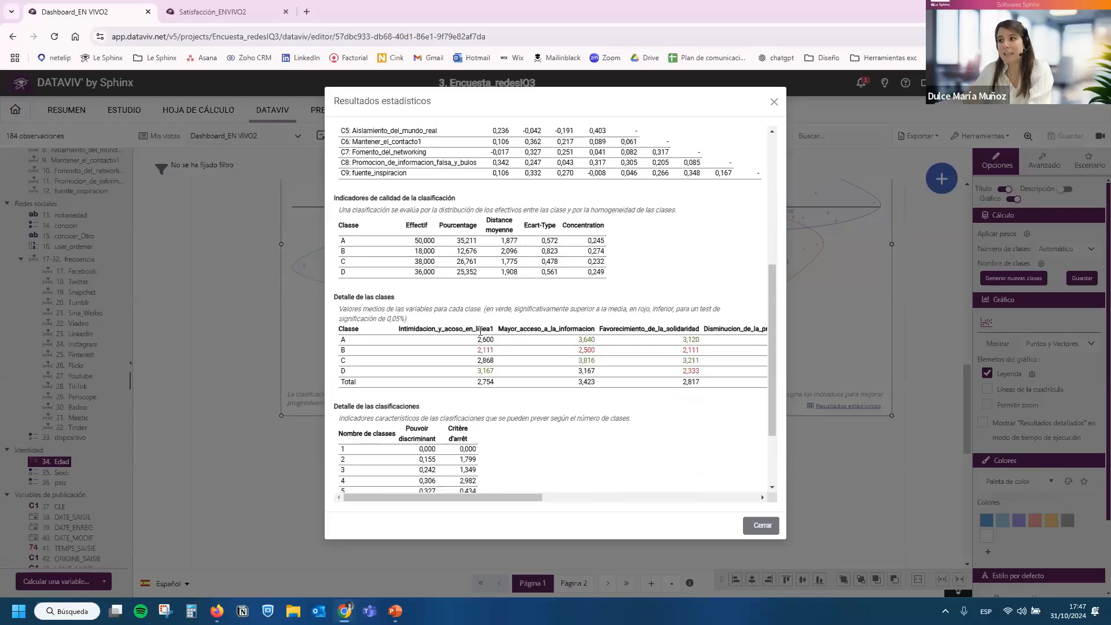
drag(405, 331, 473, 330)
click(483, 440)
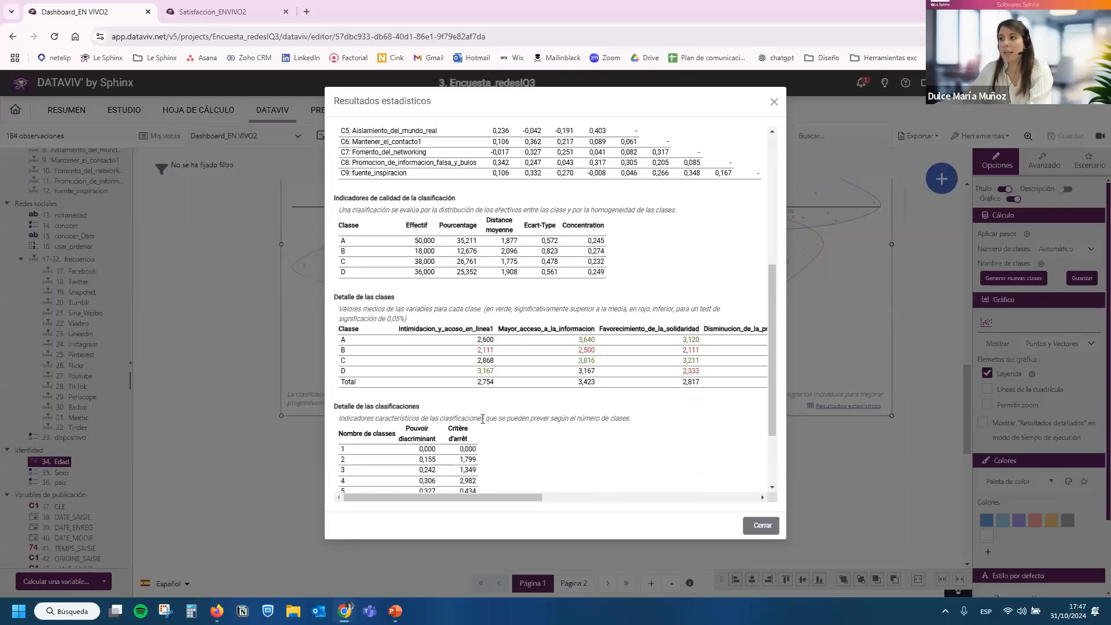
scroll(495, 495, right, 5)
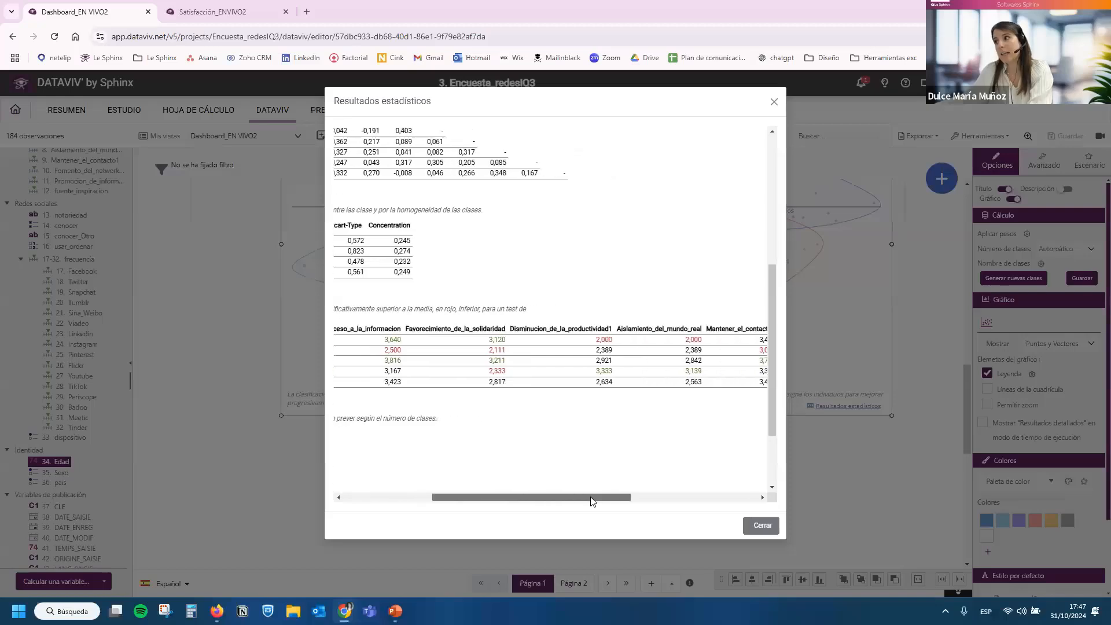
scroll(528, 506, left, 5)
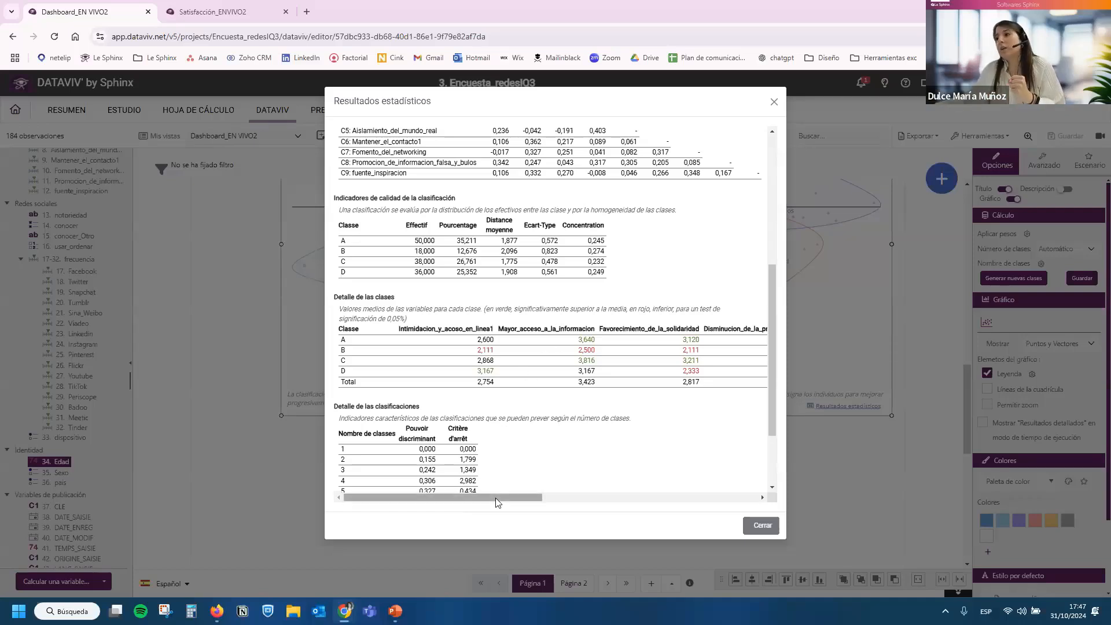
double_click(411, 328)
click(550, 437)
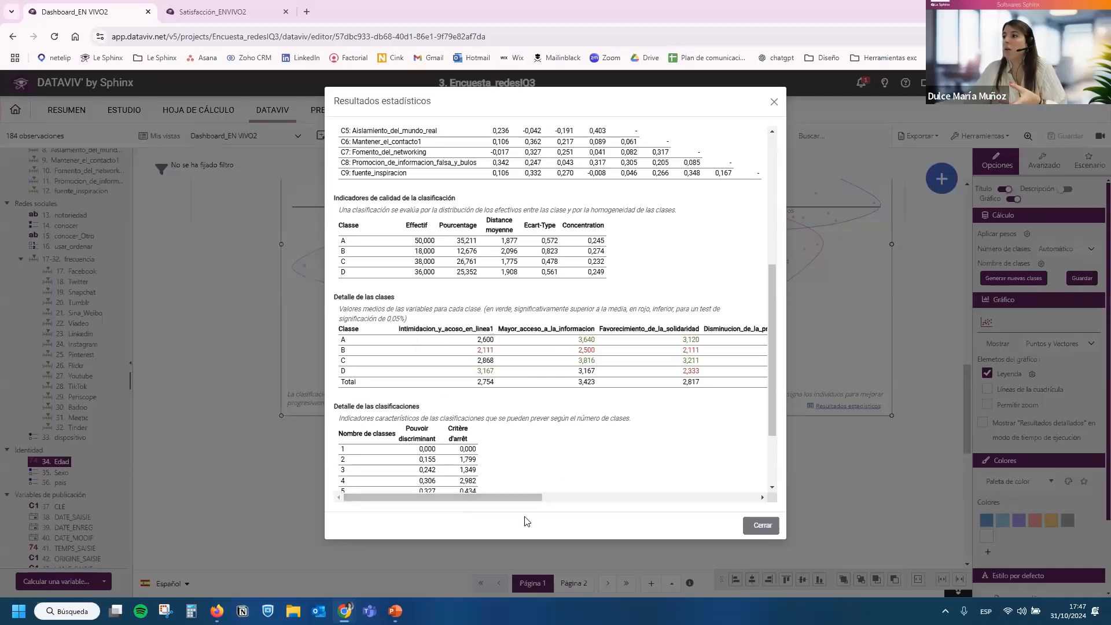
drag(516, 497, 574, 499)
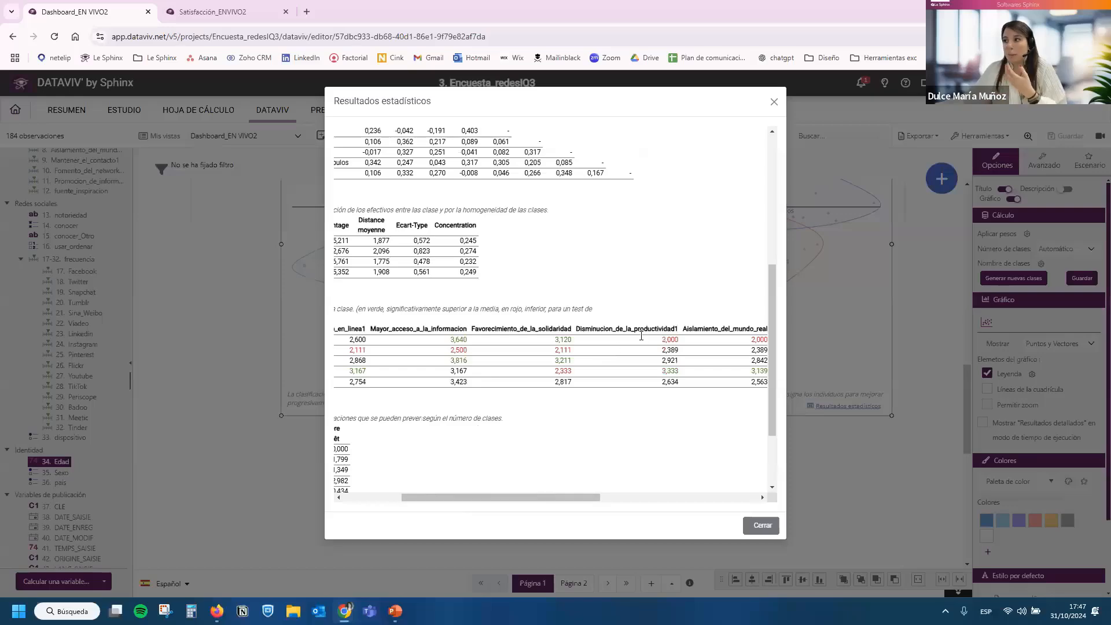
click(761, 525)
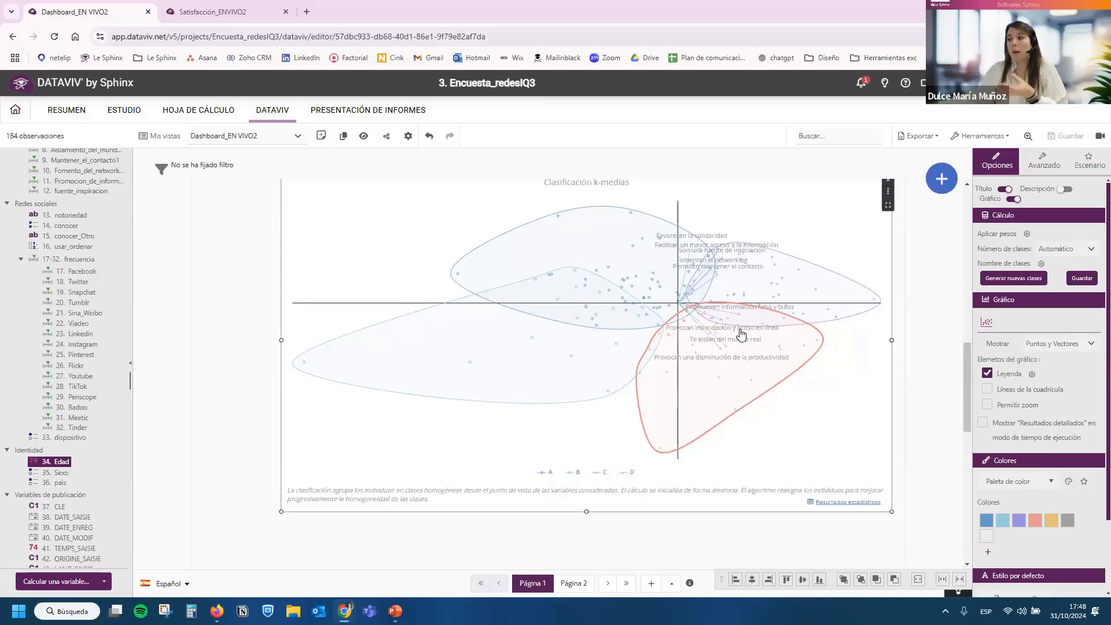
Reduce the k-means chart's height slightly and start an Análisis factorial de correspondencias advanced analysis.
drag(586, 511, 587, 489)
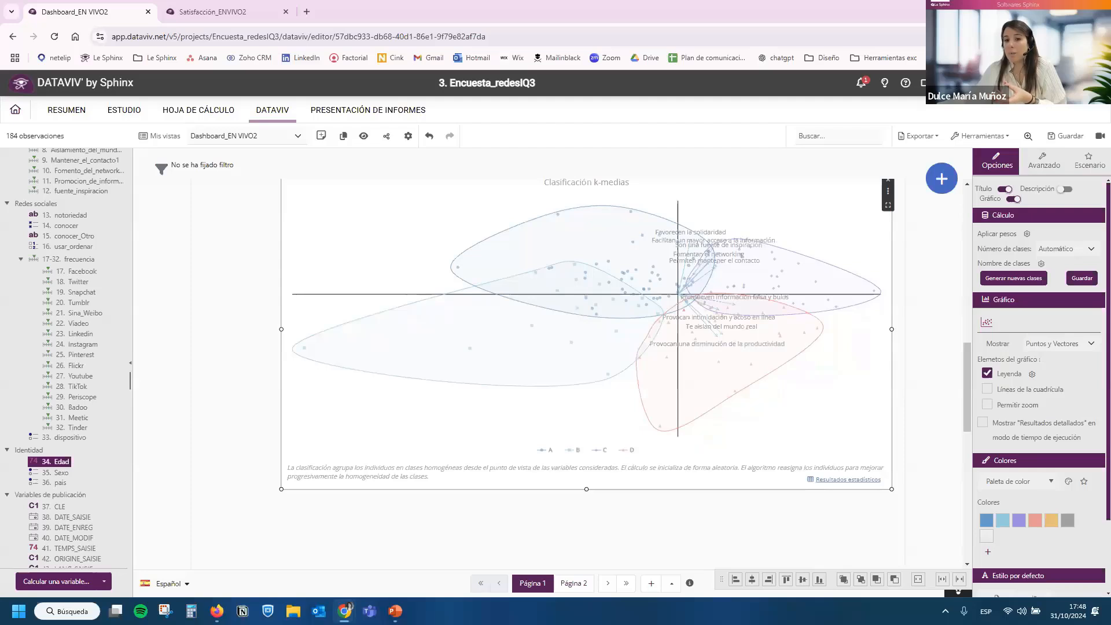
scroll(729, 261, down, 5)
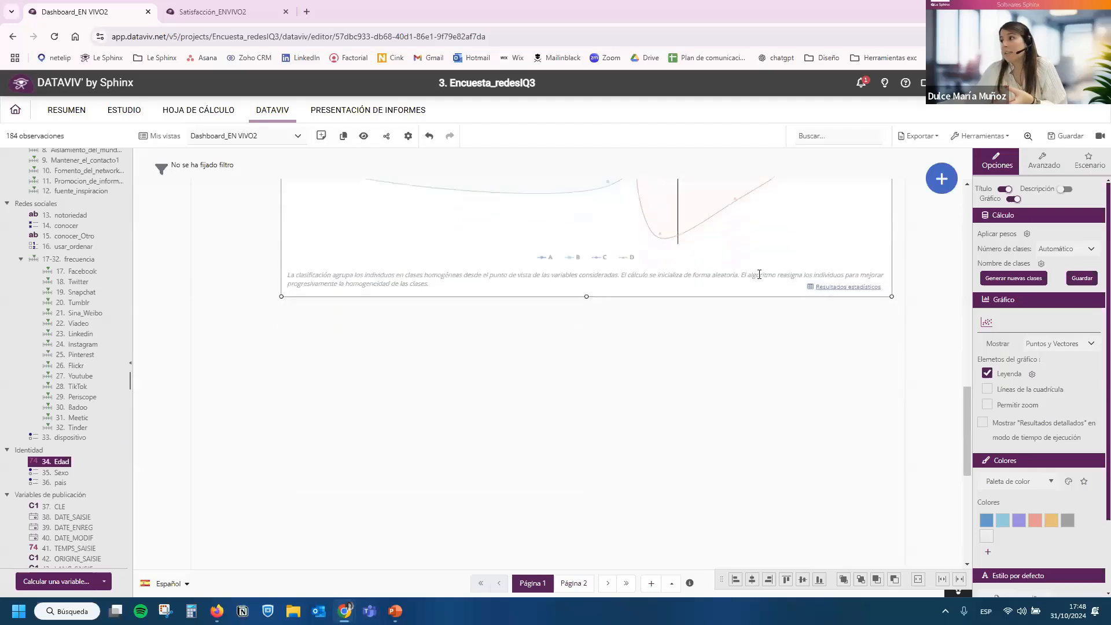
click(941, 179)
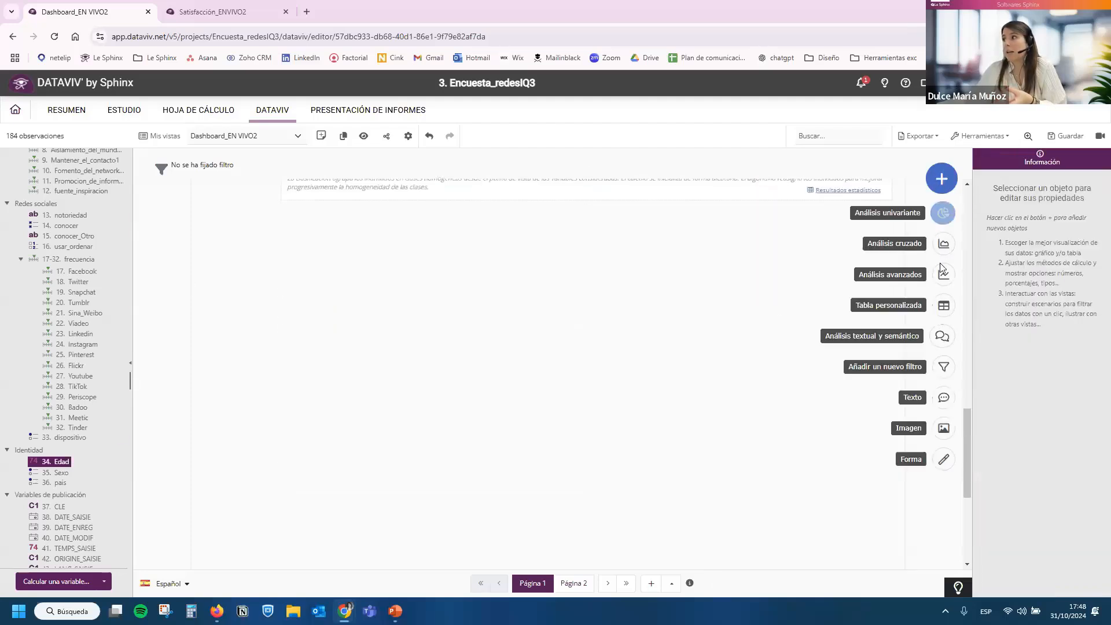
click(942, 275)
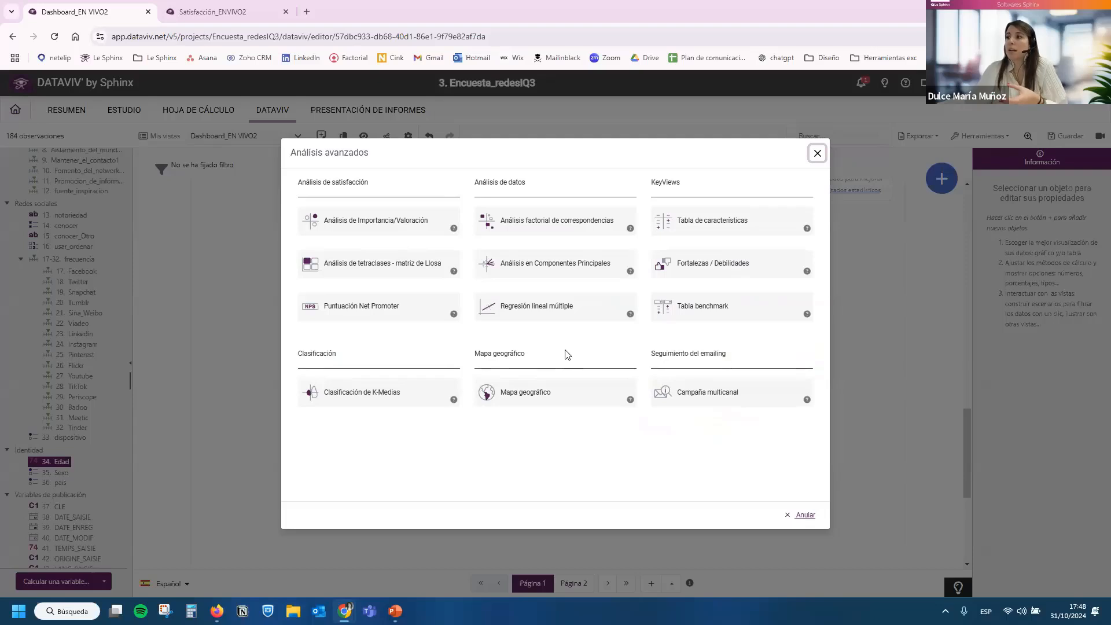
click(572, 224)
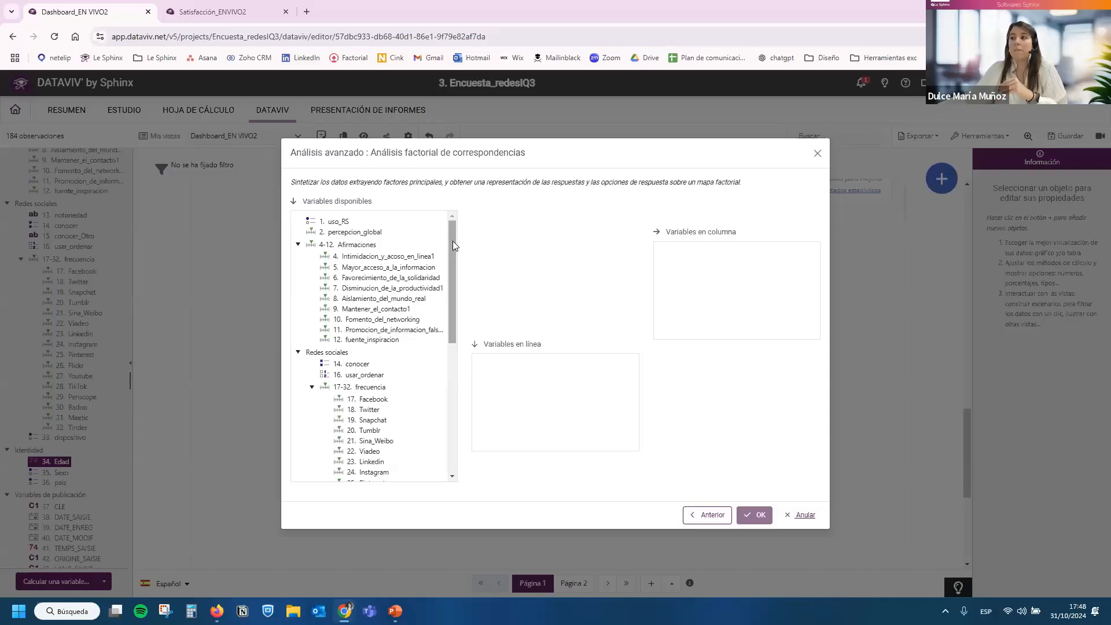
Create the correspondence analysis with 16. usar_ordenar as the row variable and 34. Edad as the column variable.
scroll(446, 260, down, 1)
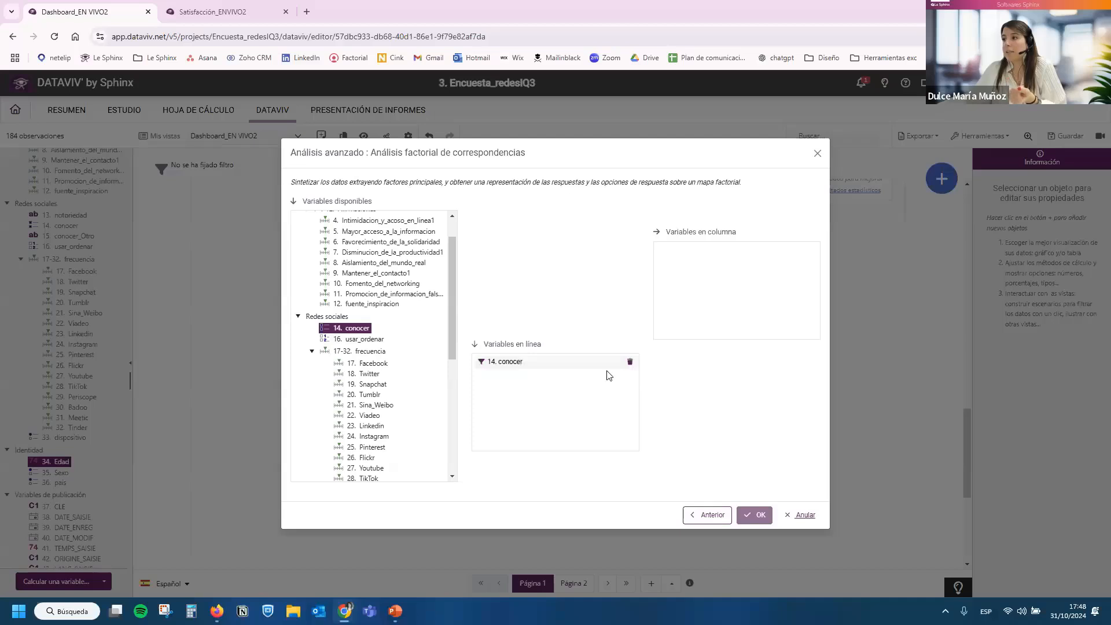
click(629, 362)
drag(359, 339, 520, 392)
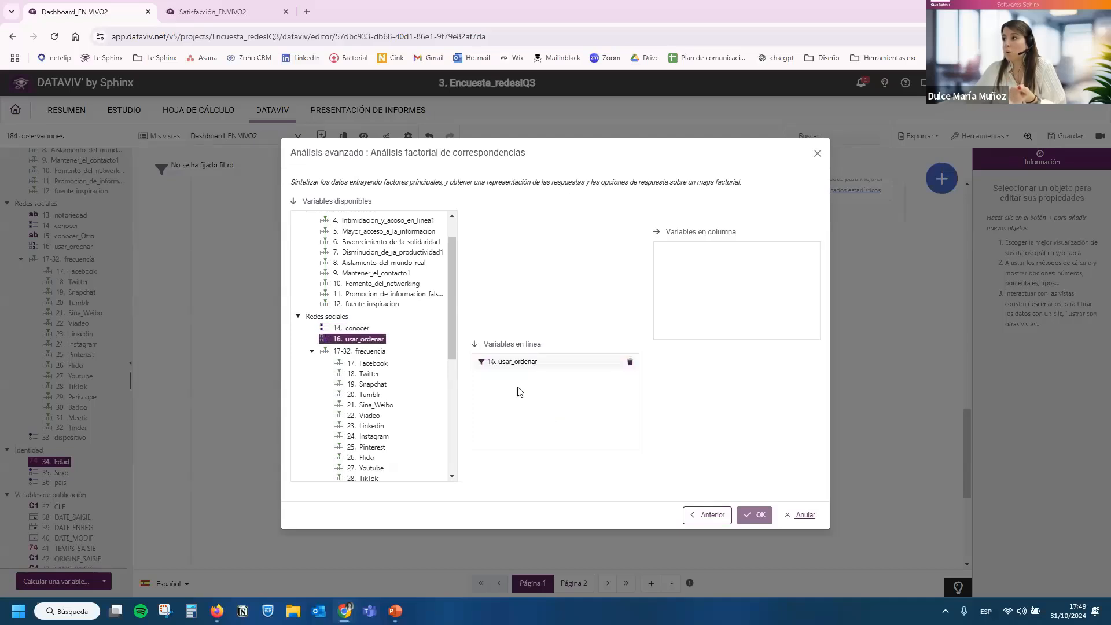
drag(454, 268, 454, 376)
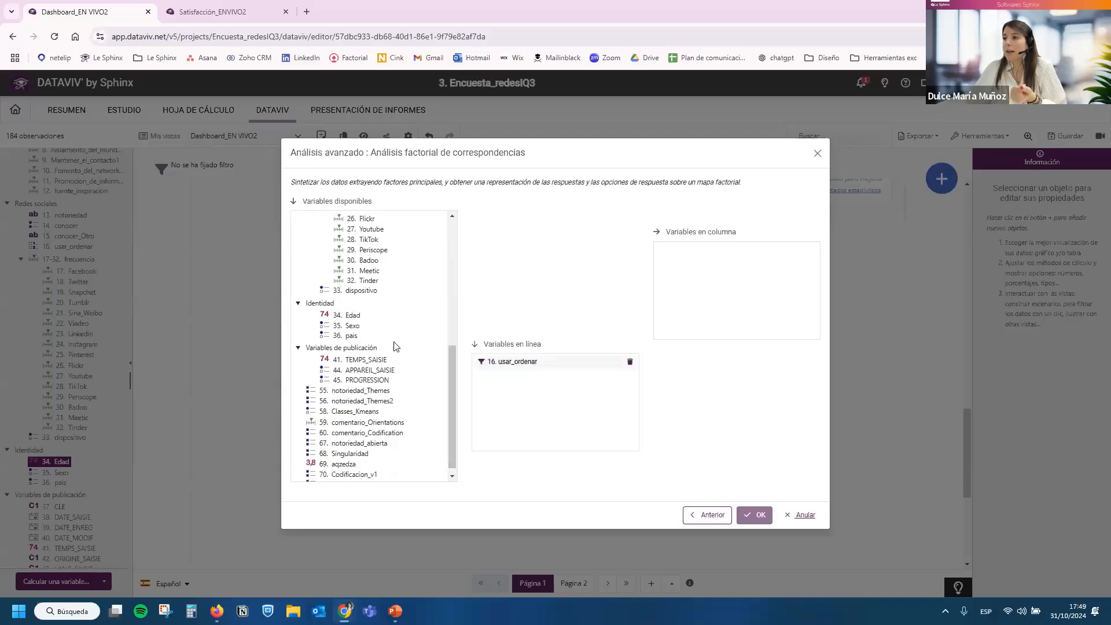
drag(347, 315, 741, 316)
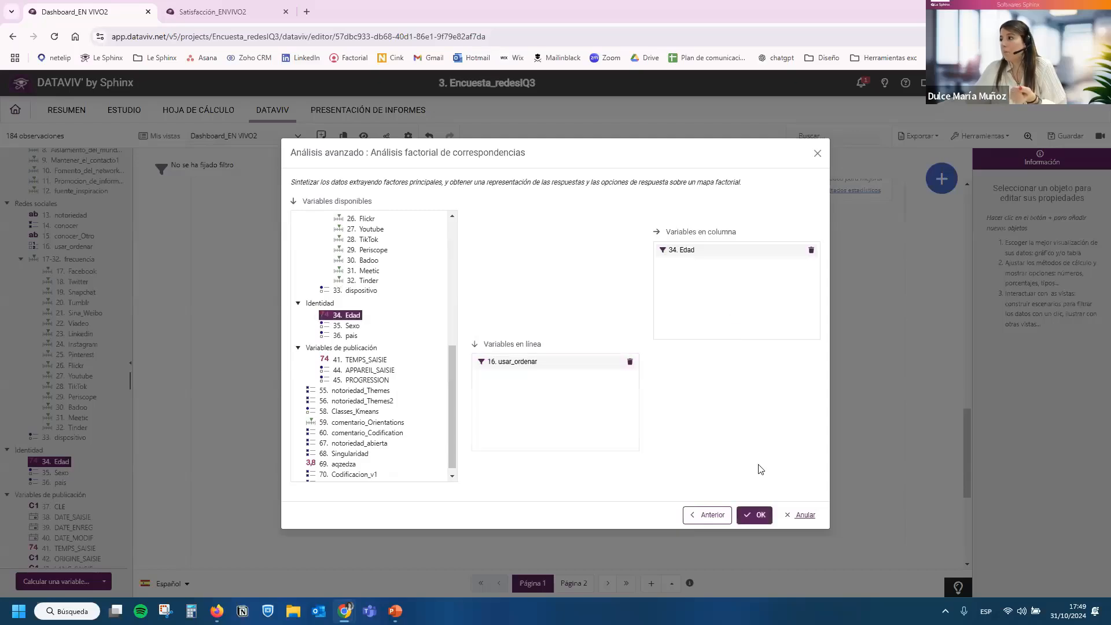
click(756, 515)
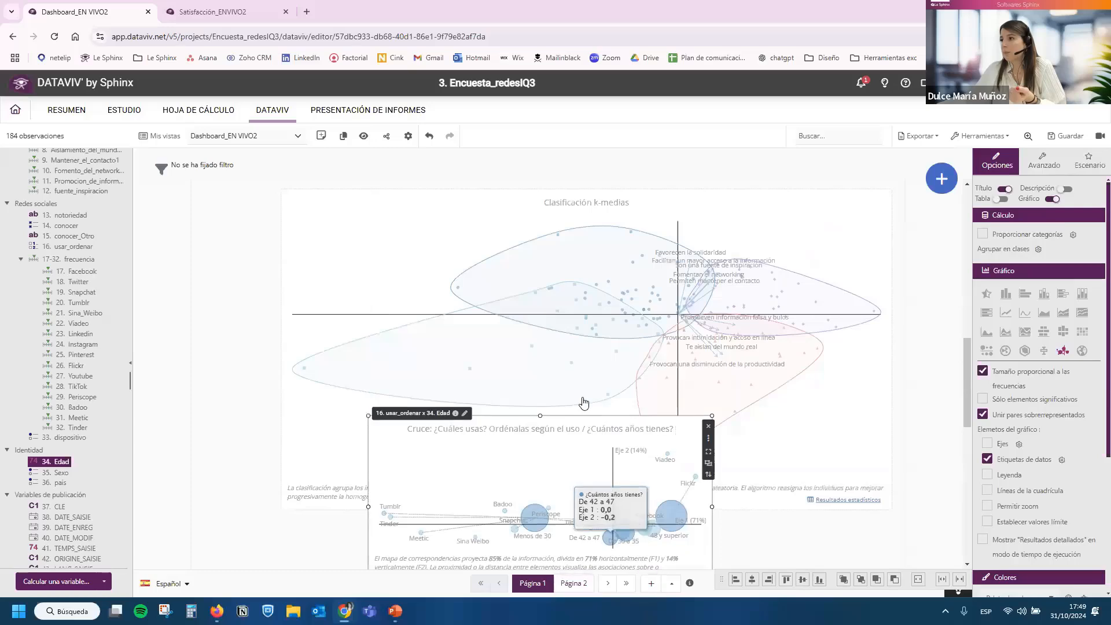
Move the correspondence map below the k-means chart and enlarge it in width and height.
scroll(804, 421, down, 2)
click(777, 473)
scroll(579, 312, down, 2)
drag(575, 305, 415, 421)
drag(562, 437, 816, 531)
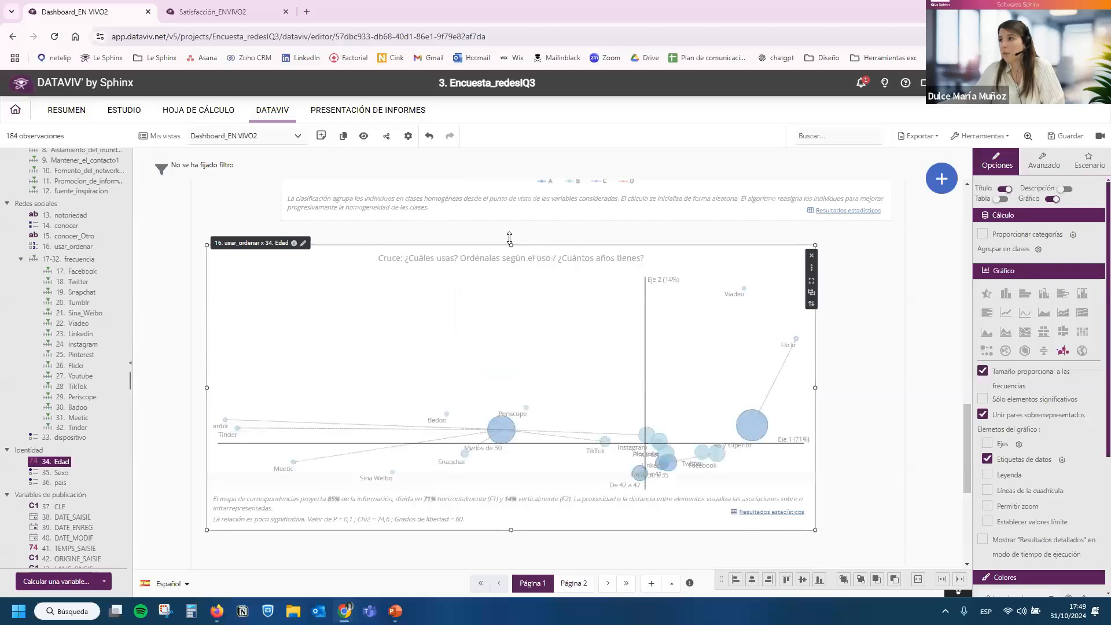
drag(509, 237, 509, 209)
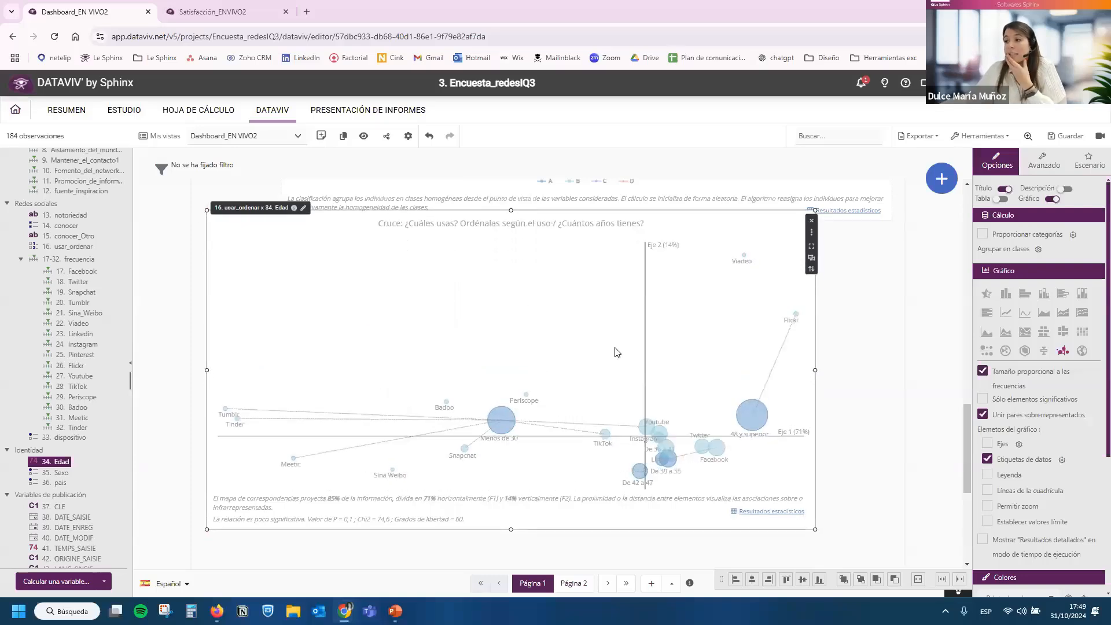
Widen the correspondence map further, align its right edge with the k-means chart above, and save the dashboard.
mouse_move(501, 423)
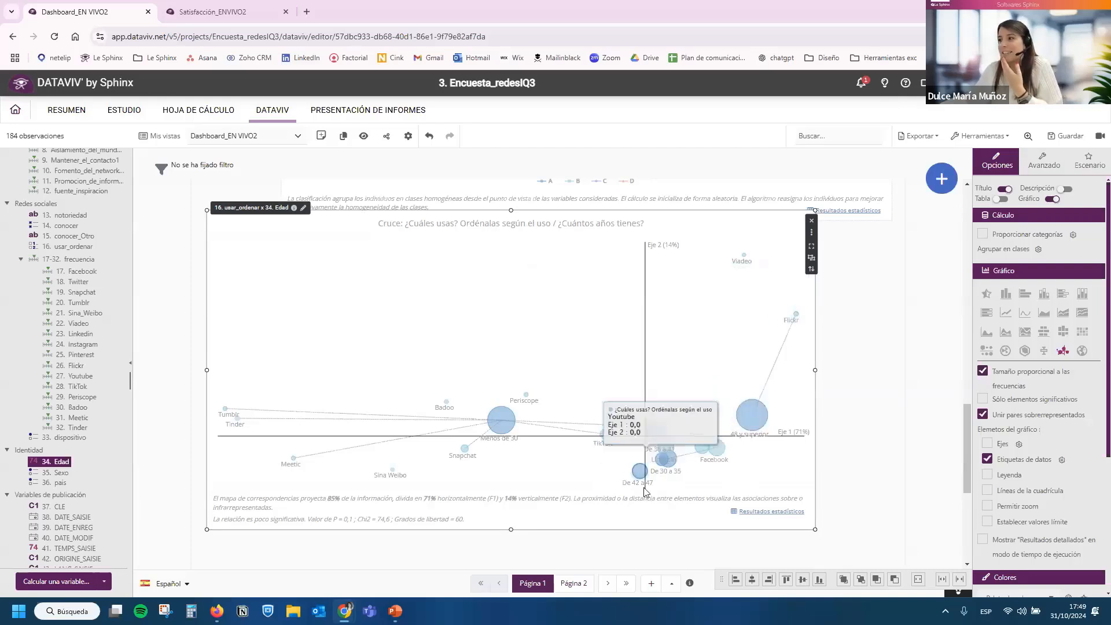
drag(815, 528, 877, 556)
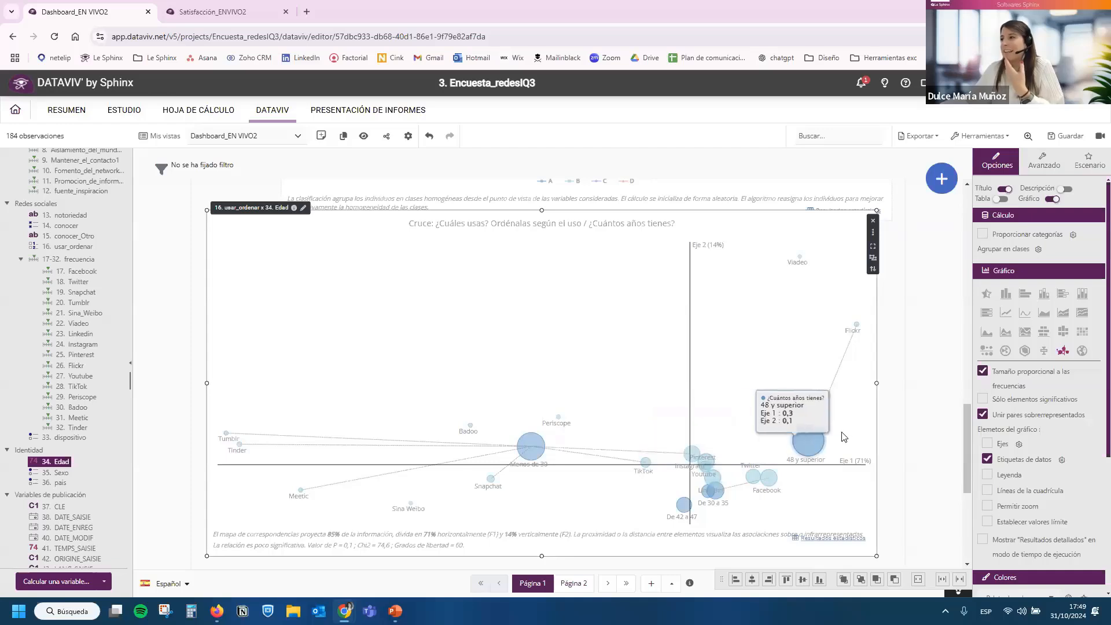
drag(743, 365, 758, 383)
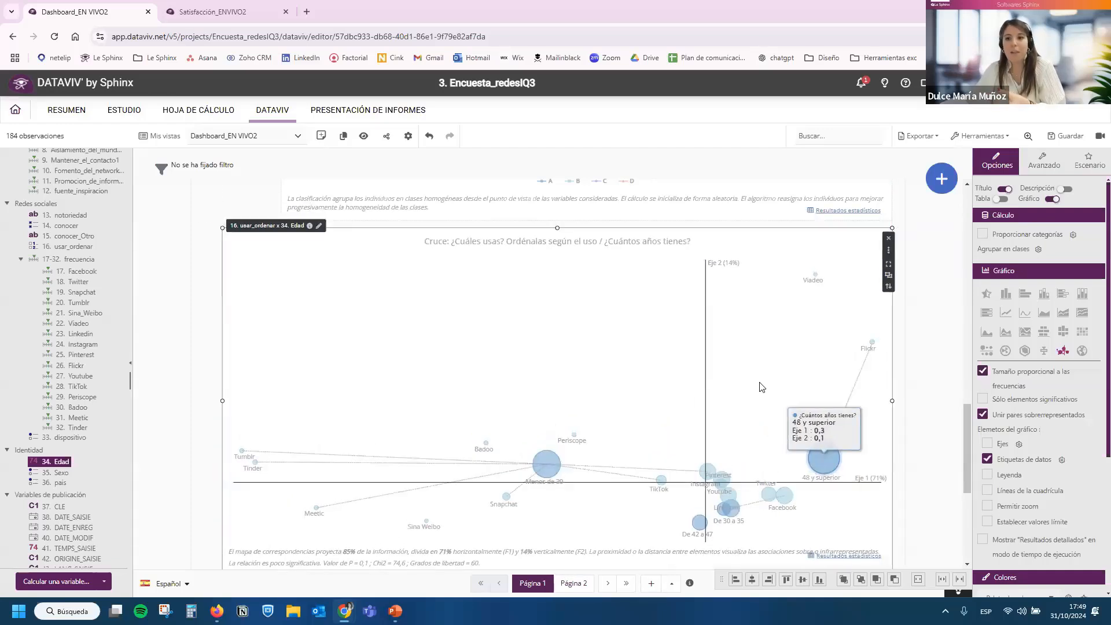
click(1070, 136)
Examine the statistical results of the usar_ordenar by Edad correspondence analysis and close them.
click(826, 555)
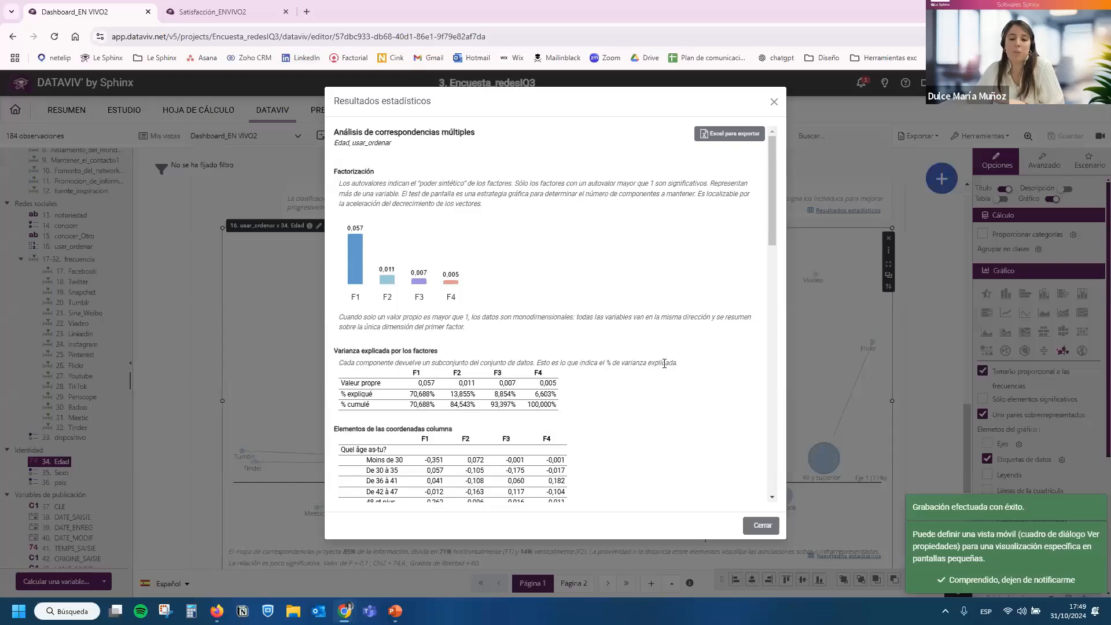
drag(771, 188, 768, 331)
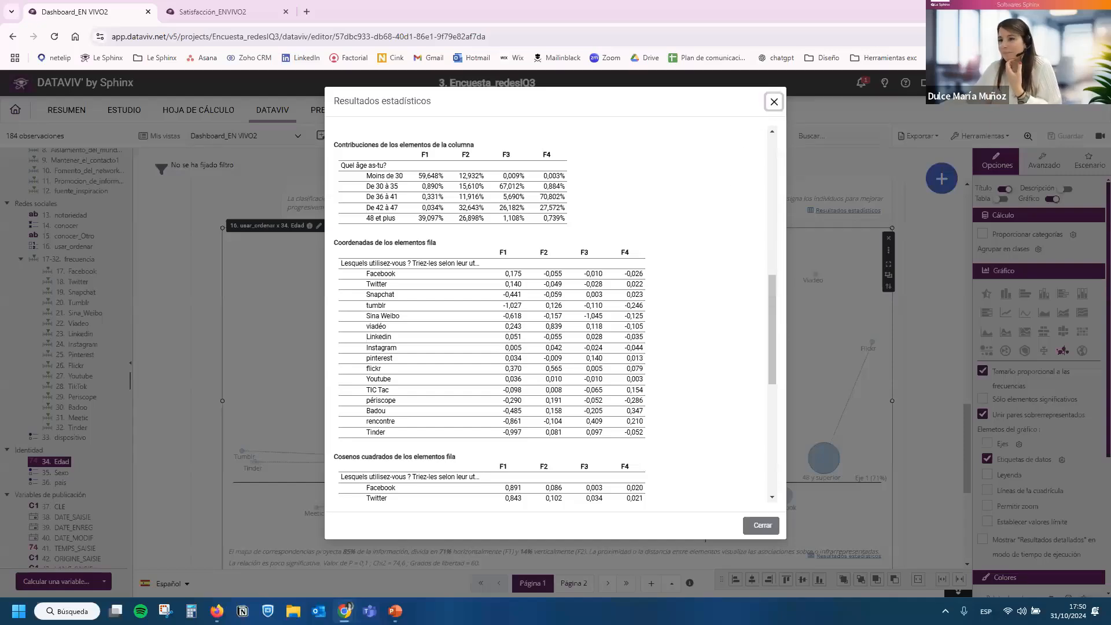
click(774, 101)
Reduce the height of the correspondence map's frame slightly from its lower edge.
scroll(509, 369, down, 5)
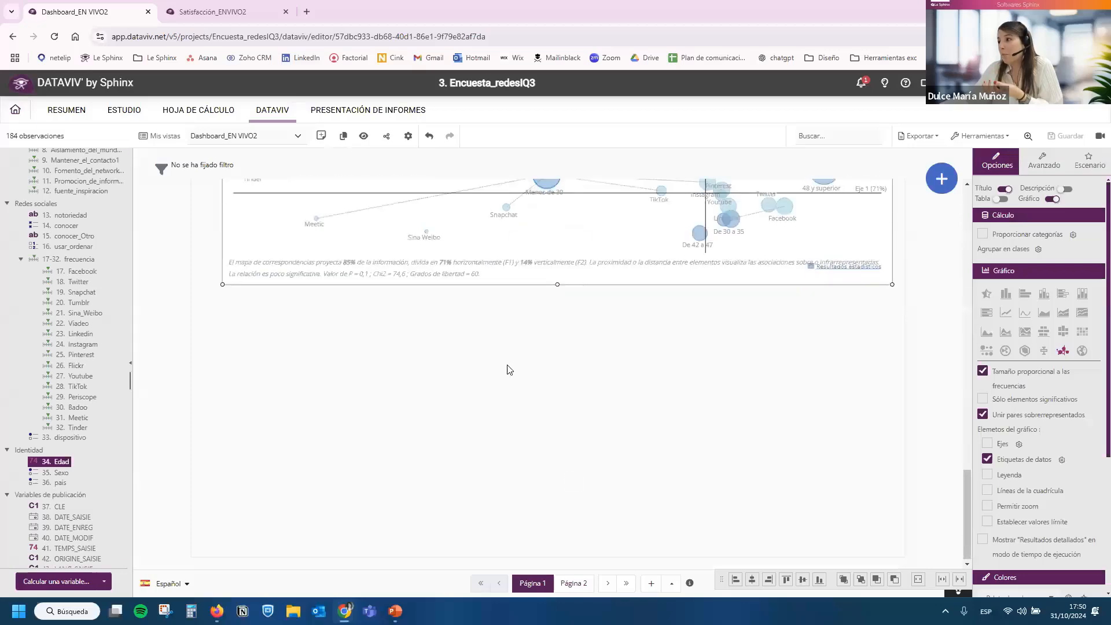
click(802, 328)
click(539, 282)
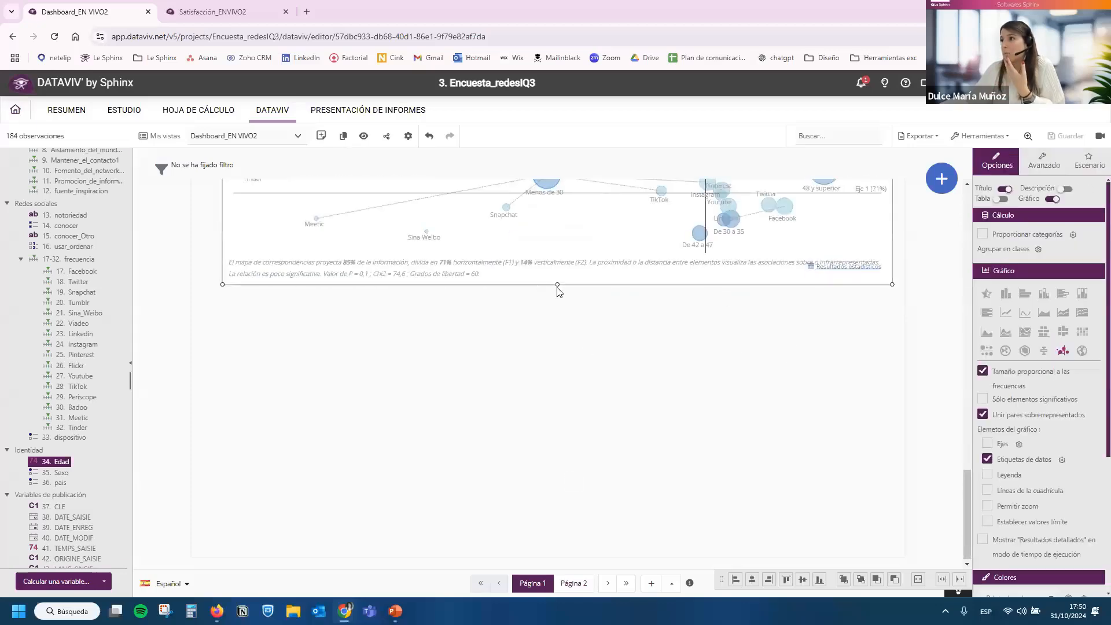
scroll(557, 285, down, 1)
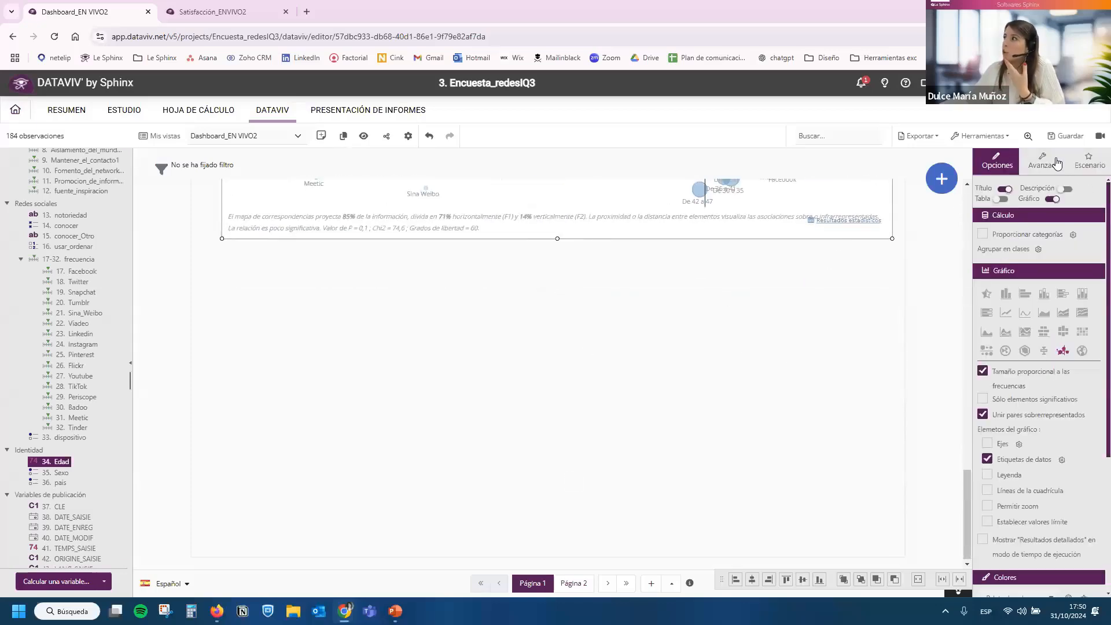
Add an Análisis en Componentes Principales advanced analysis using all variables of the 4-12. Afirmaciones group.
mouse_move(943, 181)
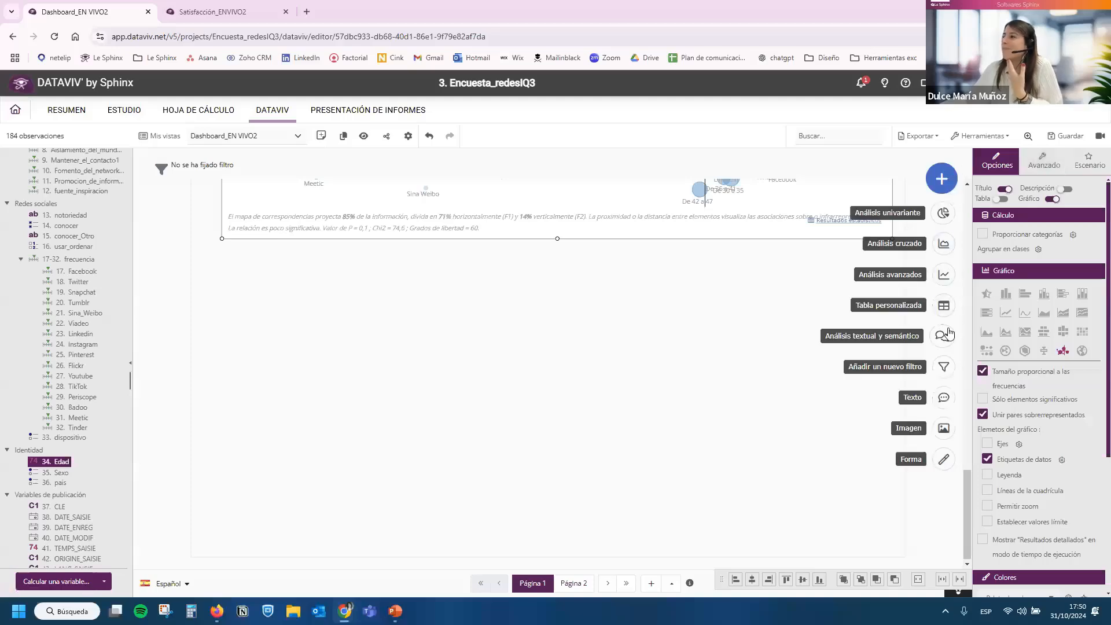
click(943, 275)
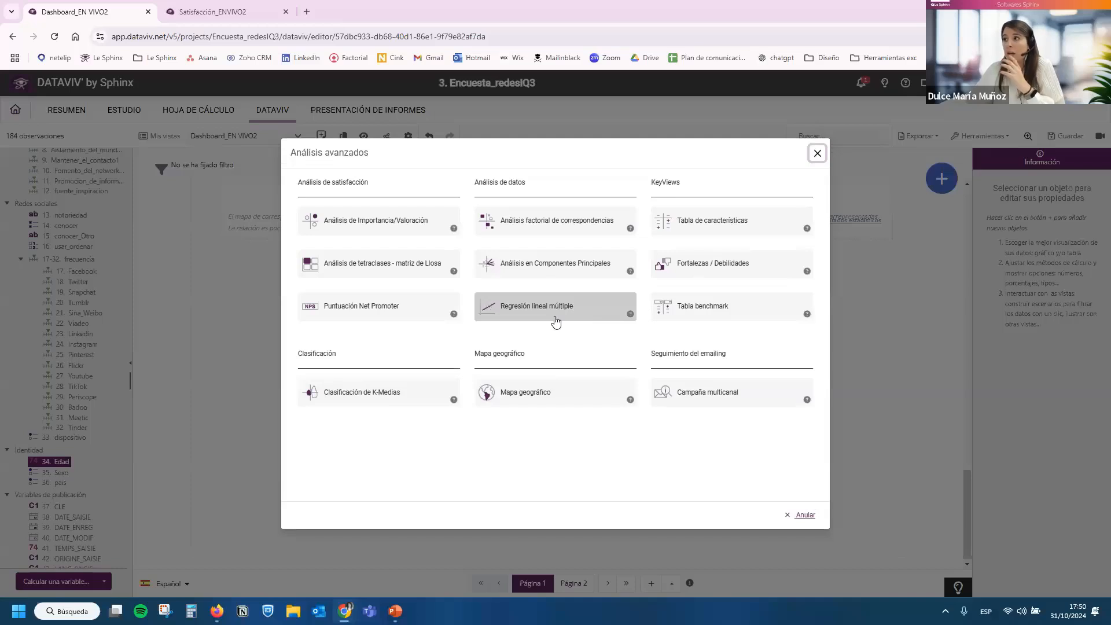
click(553, 265)
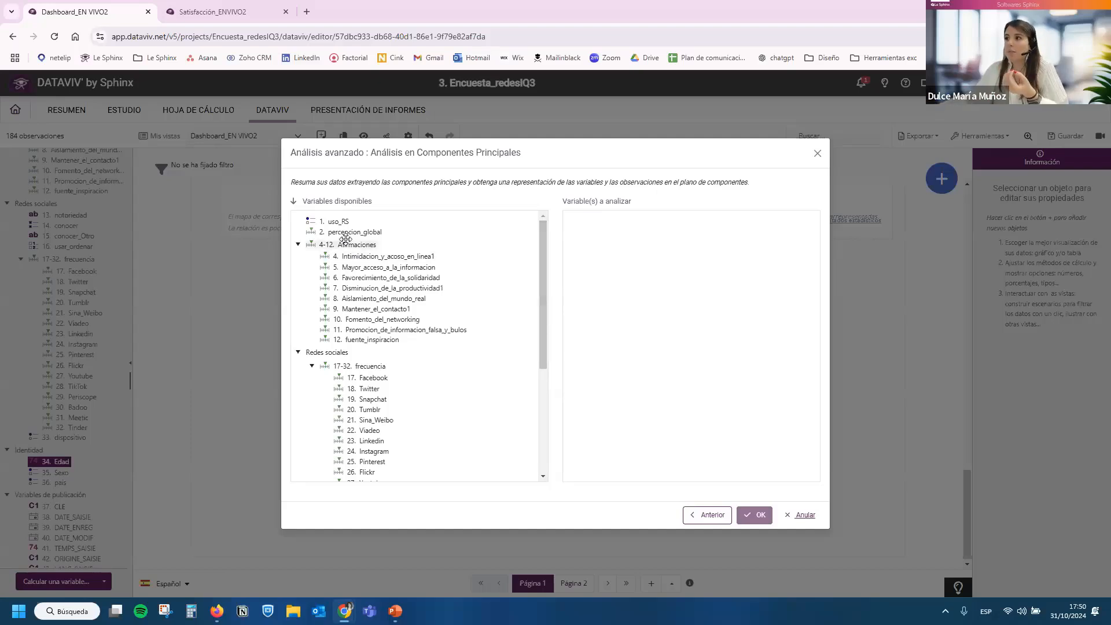
drag(341, 245, 608, 249)
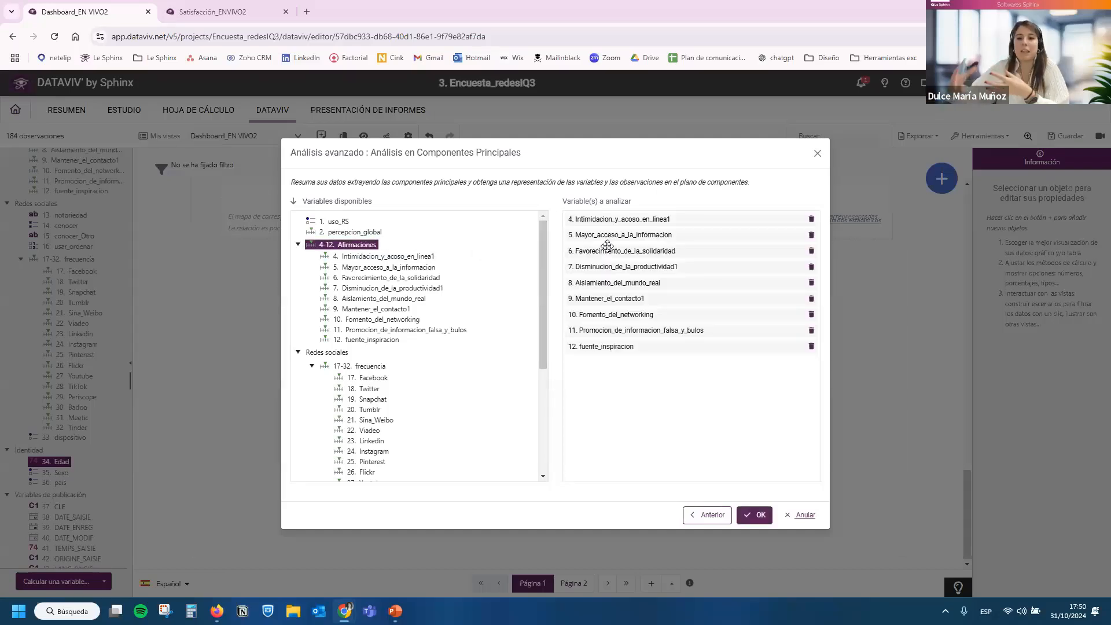
click(765, 518)
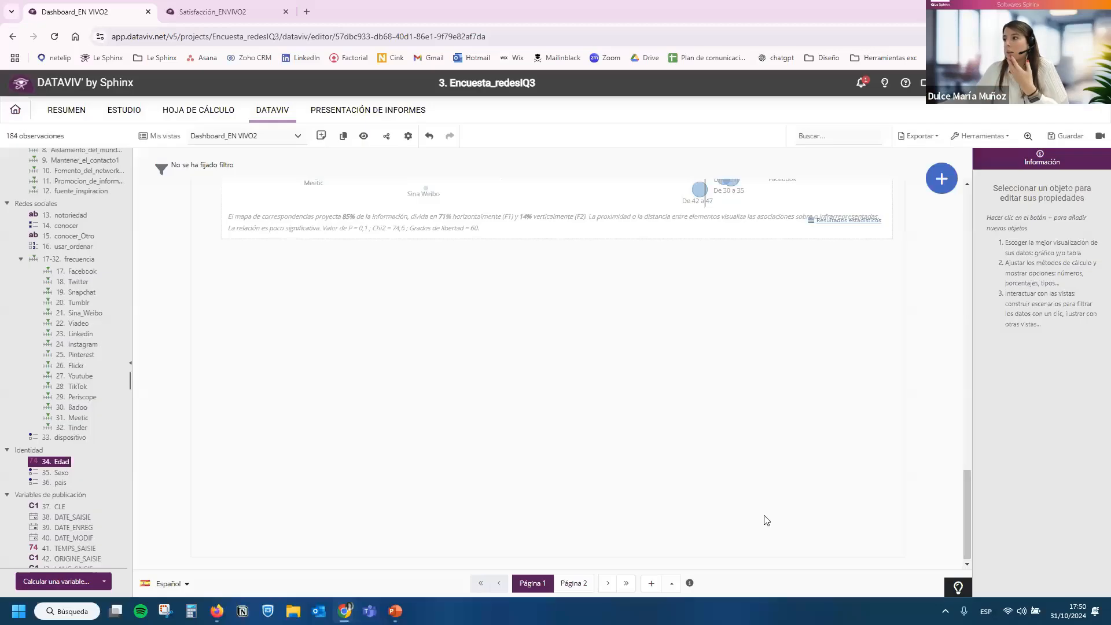
Move the principal components chart into the empty area below the correspondence map and enlarge it from its corners.
scroll(676, 437, up, 10)
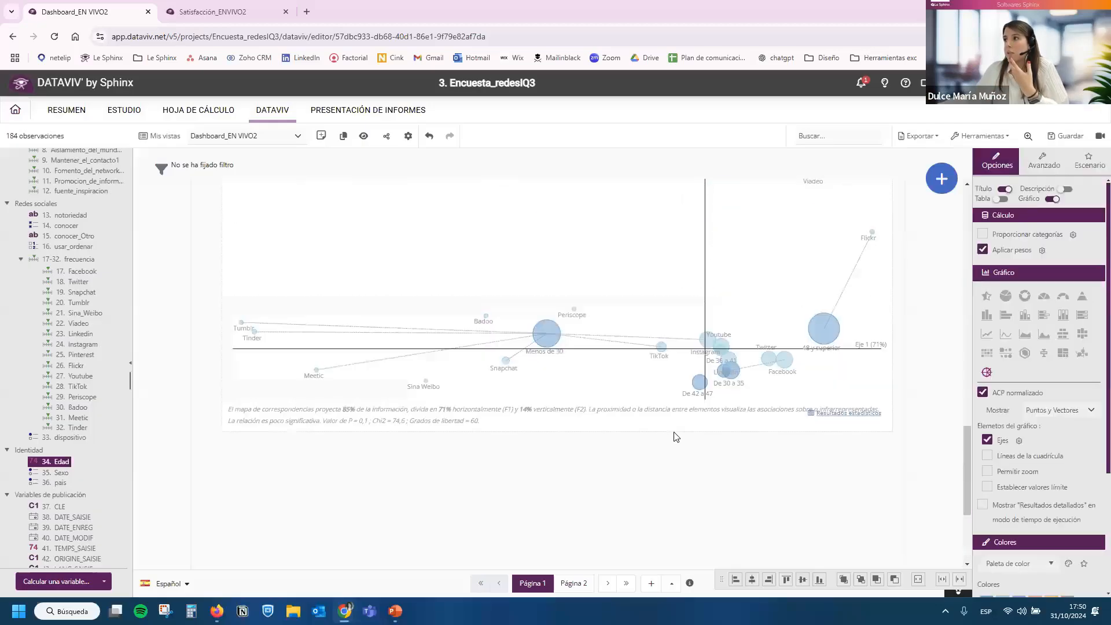
scroll(549, 440, down, 5)
drag(551, 446, 521, 476)
scroll(553, 378, down, 2)
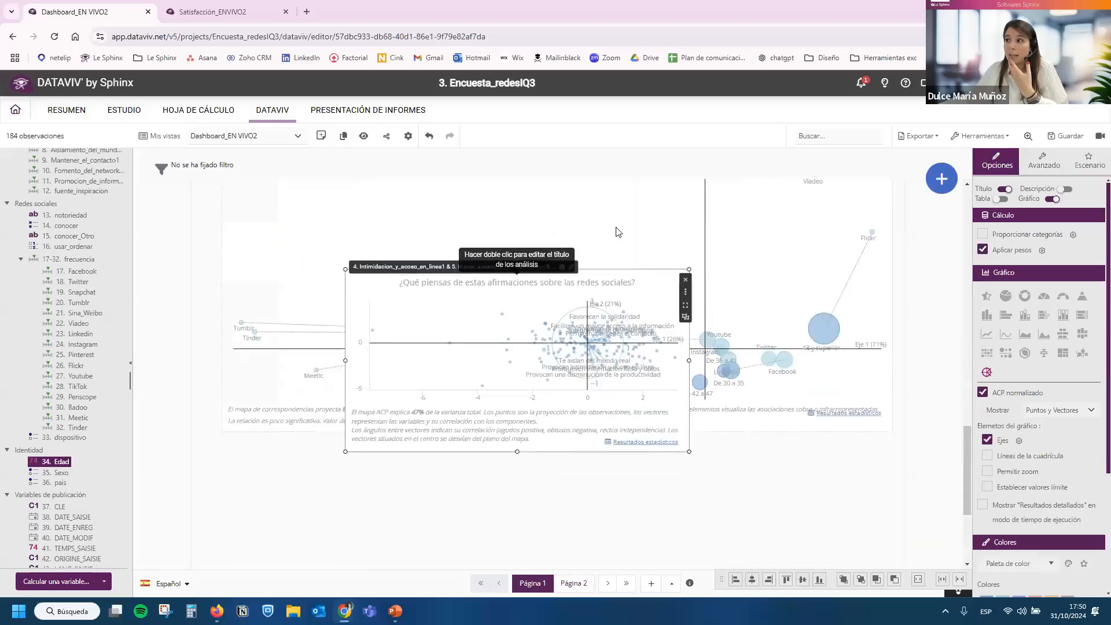
drag(498, 350, 496, 480)
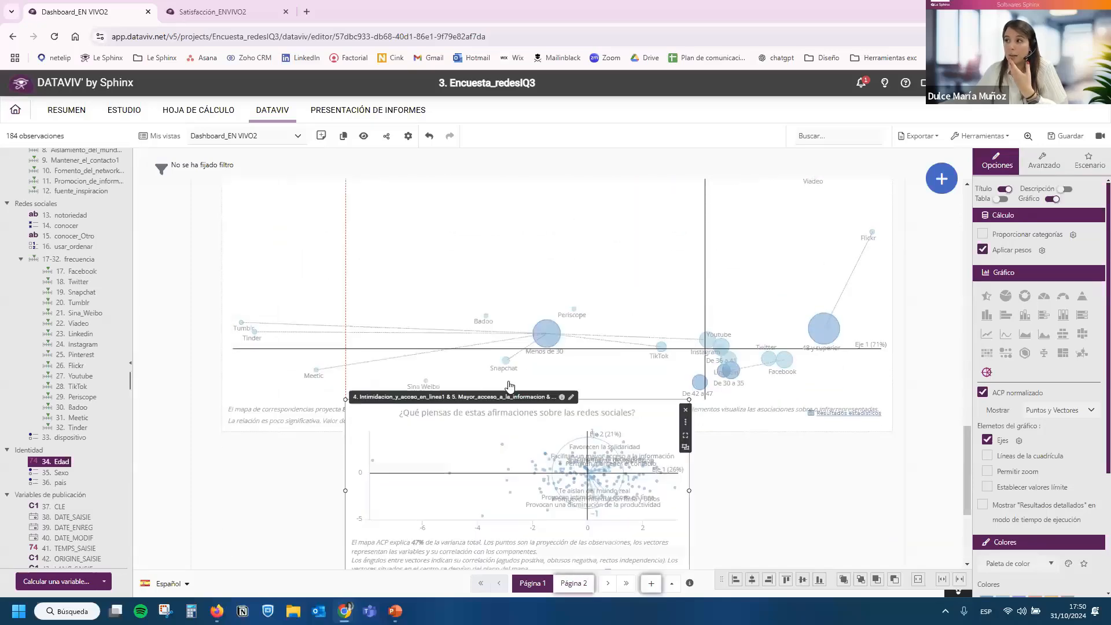
click(797, 475)
scroll(797, 475, down, 3)
drag(487, 263, 448, 346)
drag(651, 464, 802, 583)
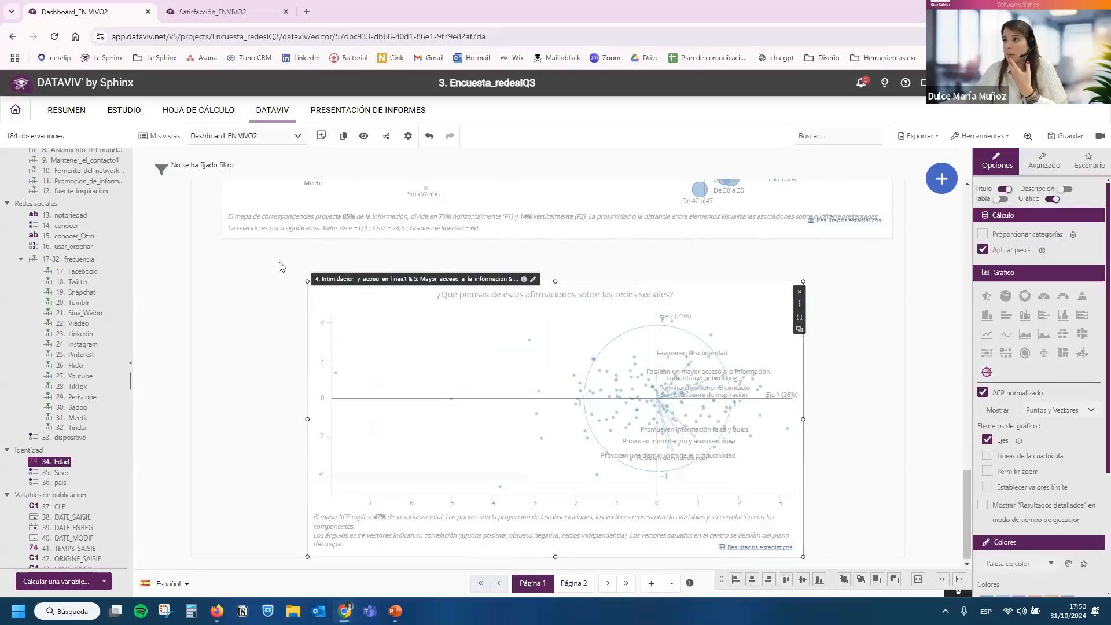
drag(307, 281, 238, 227)
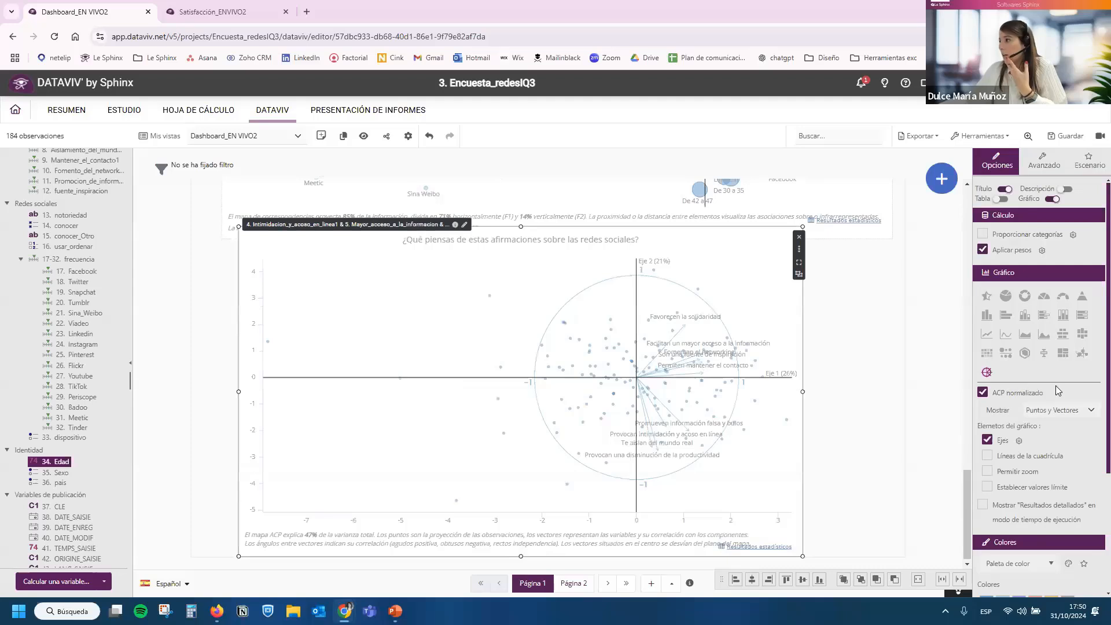
Set the principal components chart to show only Vectores.
click(1064, 416)
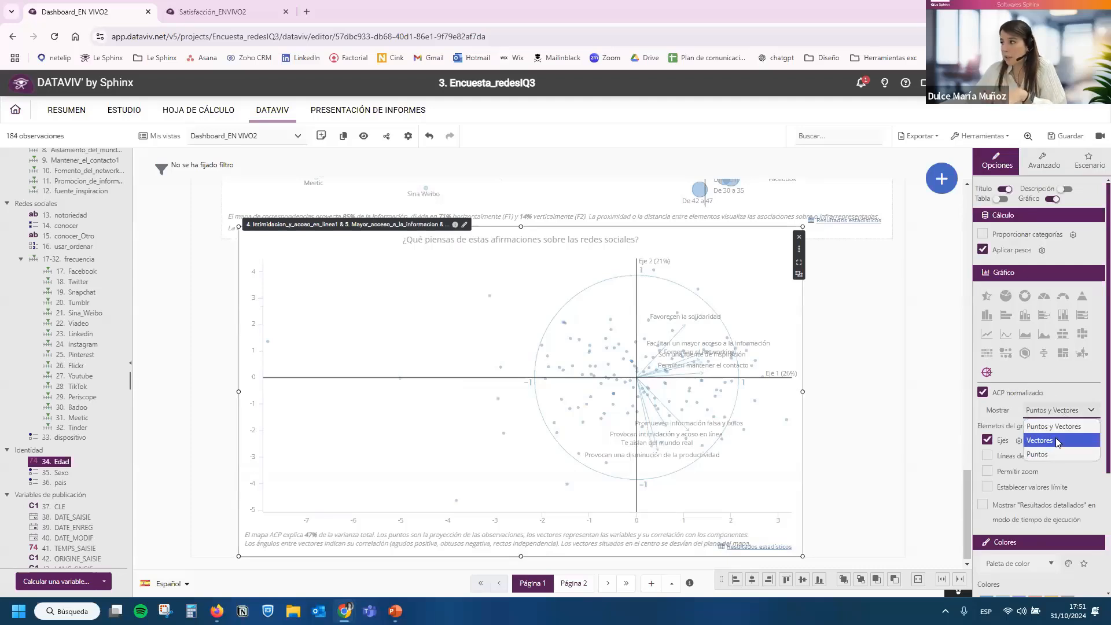
click(1055, 438)
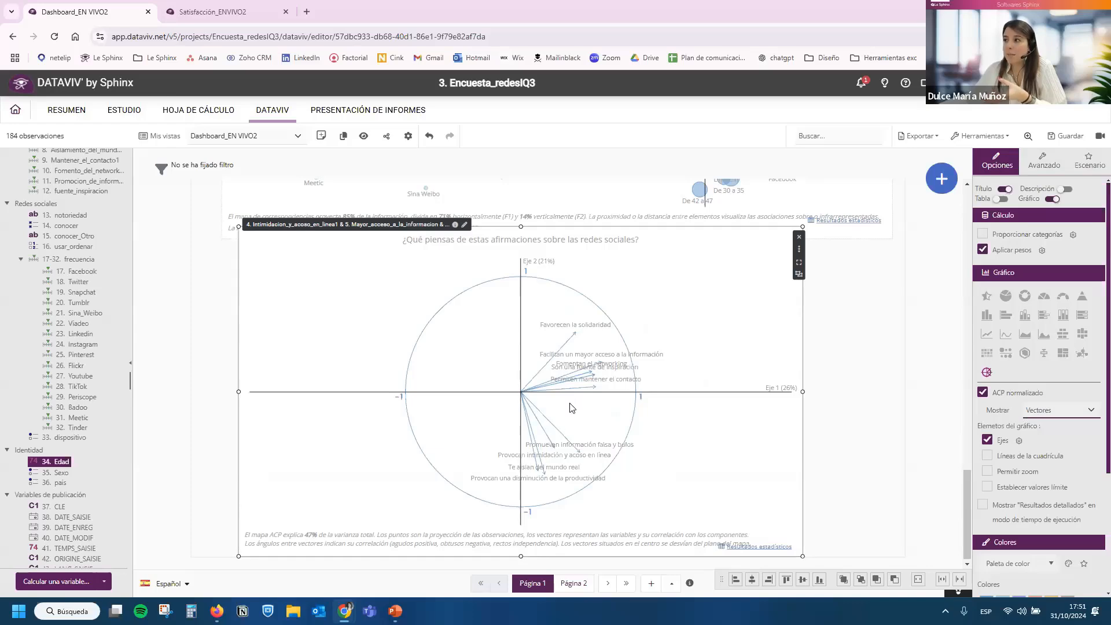
scroll(572, 416, up, 5)
scroll(572, 415, down, 5)
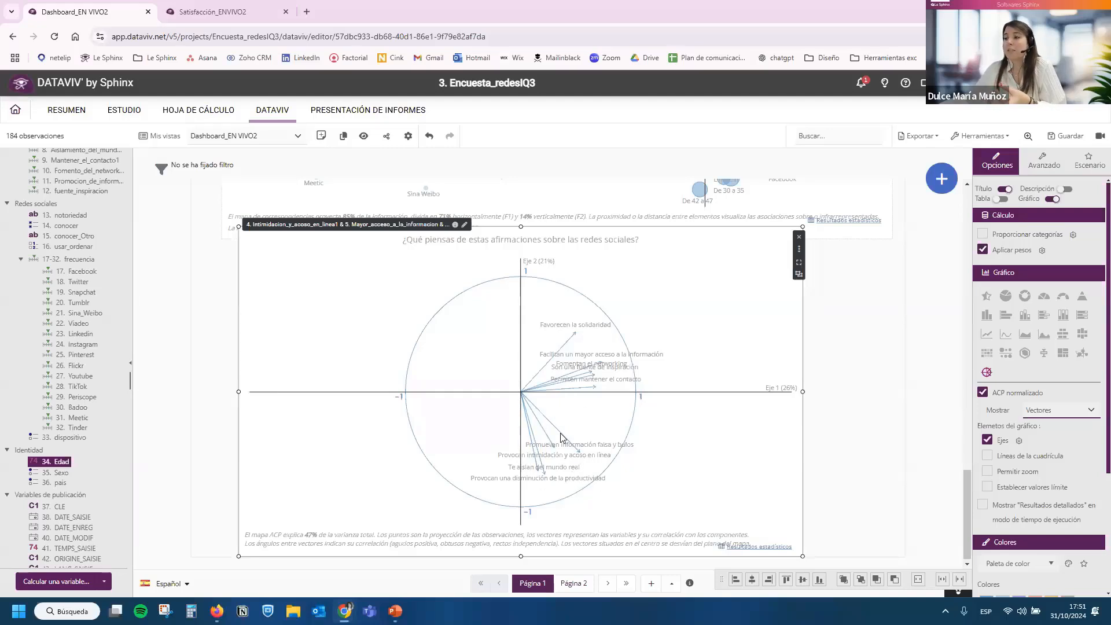
Reposition and resize the vector chart so it sits wider and clear of the correspondence map, and save the dashboard.
drag(557, 428, 582, 580)
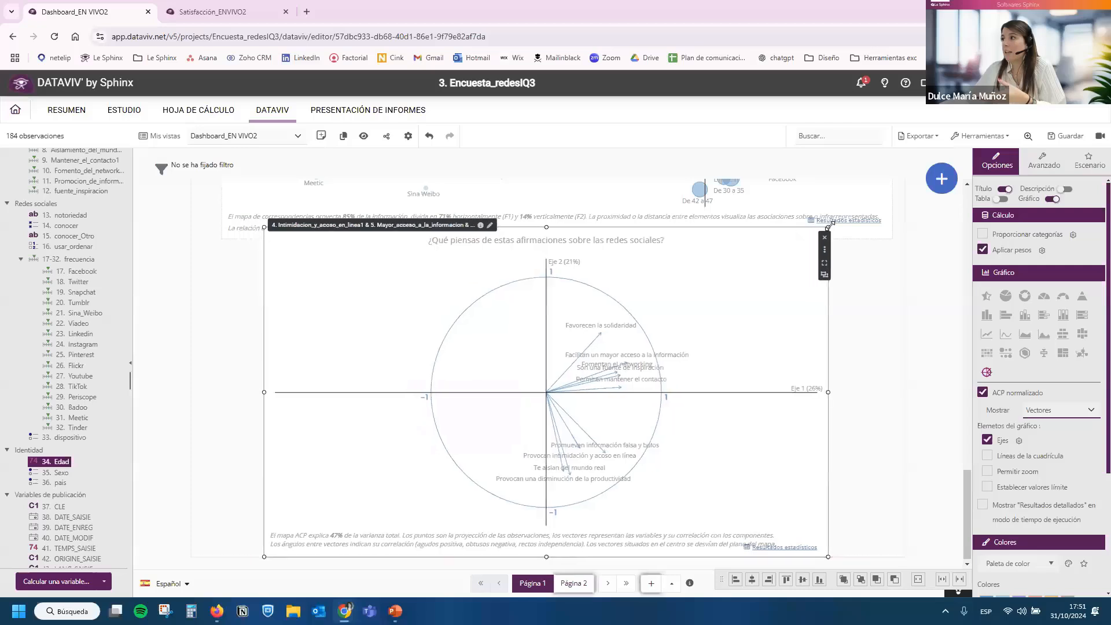
drag(828, 227, 859, 258)
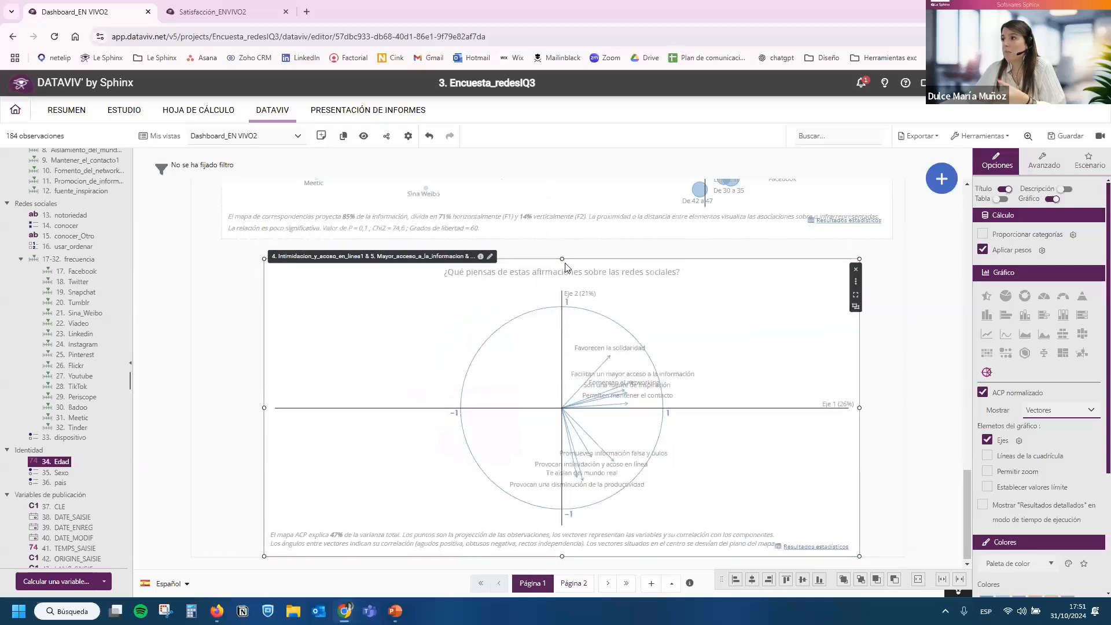
drag(562, 250, 561, 250)
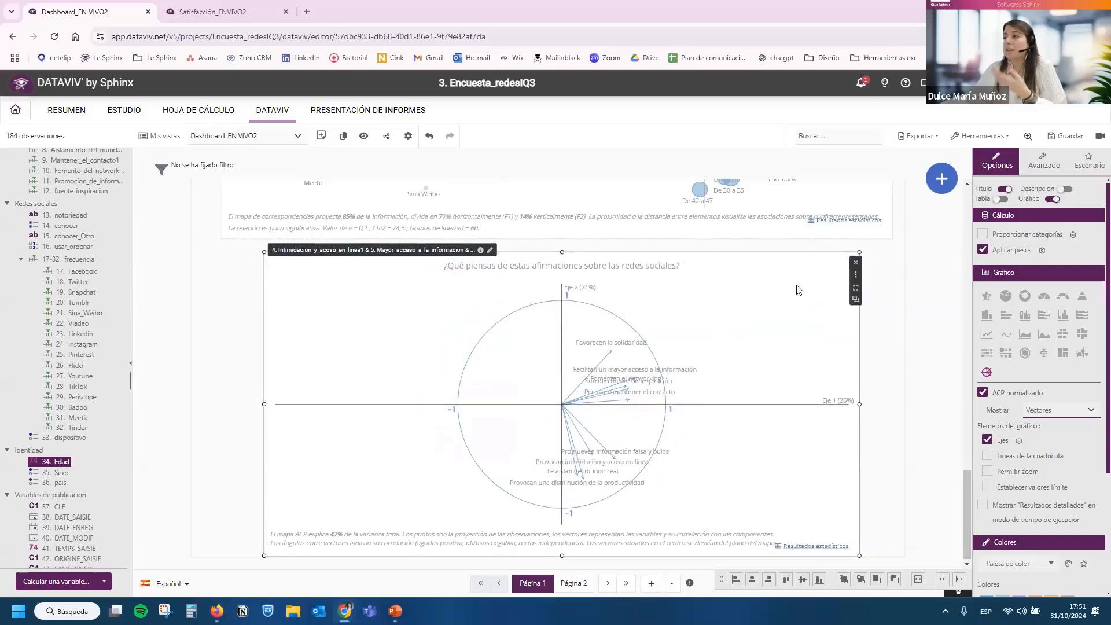
click(1064, 137)
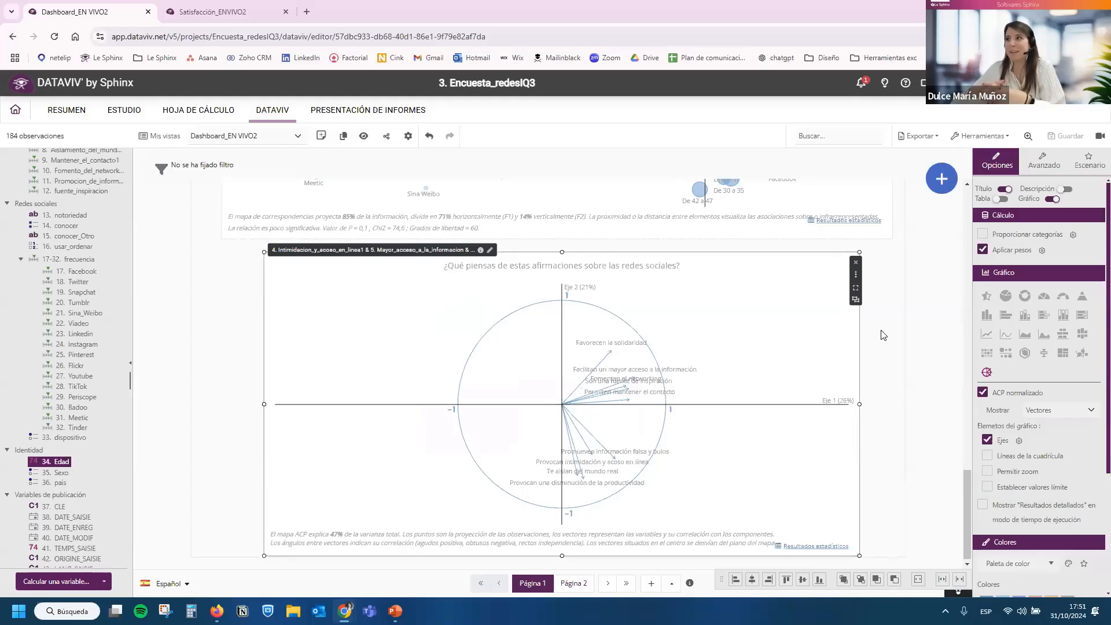
Examine the statistical results of the principal components analysis, including factorization and correlation matrix, and close them.
click(810, 547)
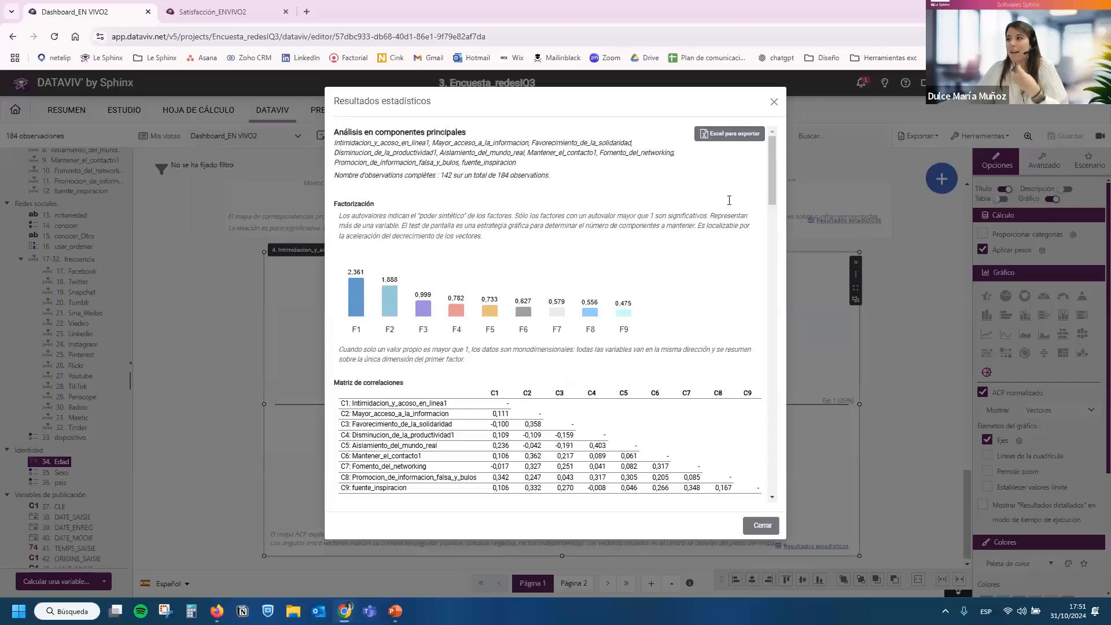
scroll(730, 261, down, 3)
scroll(730, 261, up, 3)
click(774, 101)
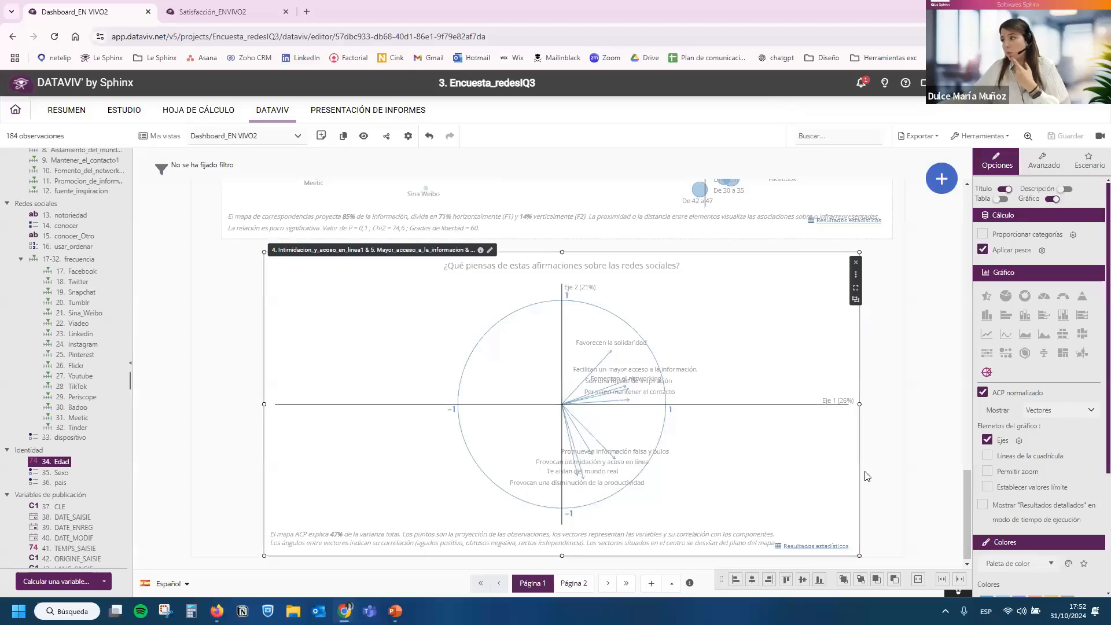
Return to the project list and open the MARCH 2024 dashboard of project 4. Sensory_testing.
scroll(863, 479, up, 10)
scroll(756, 313, up, 10)
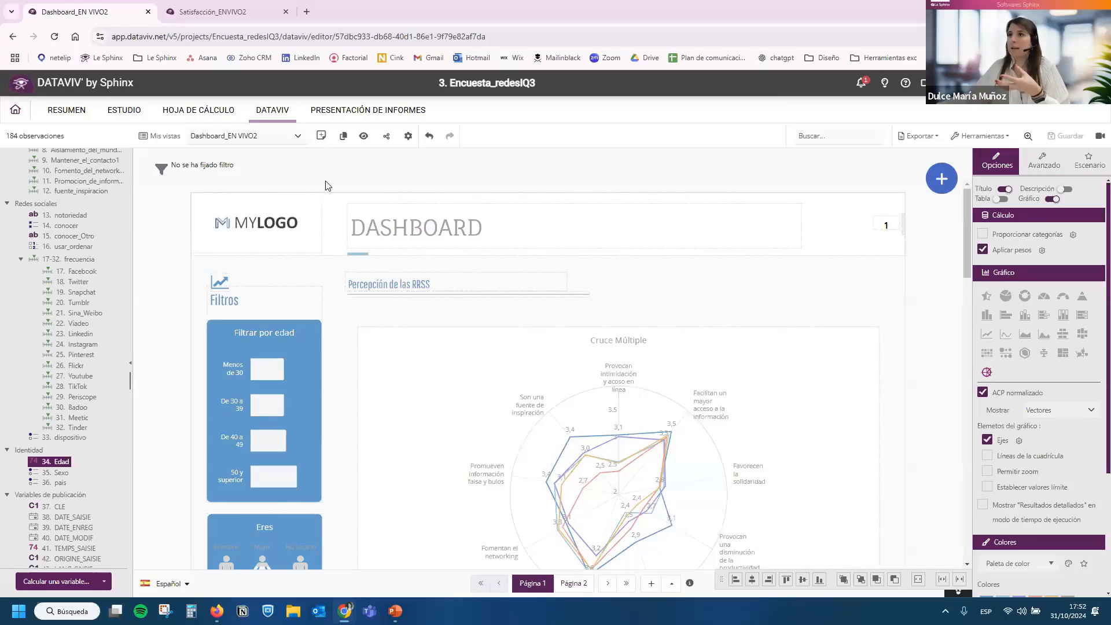
click(19, 116)
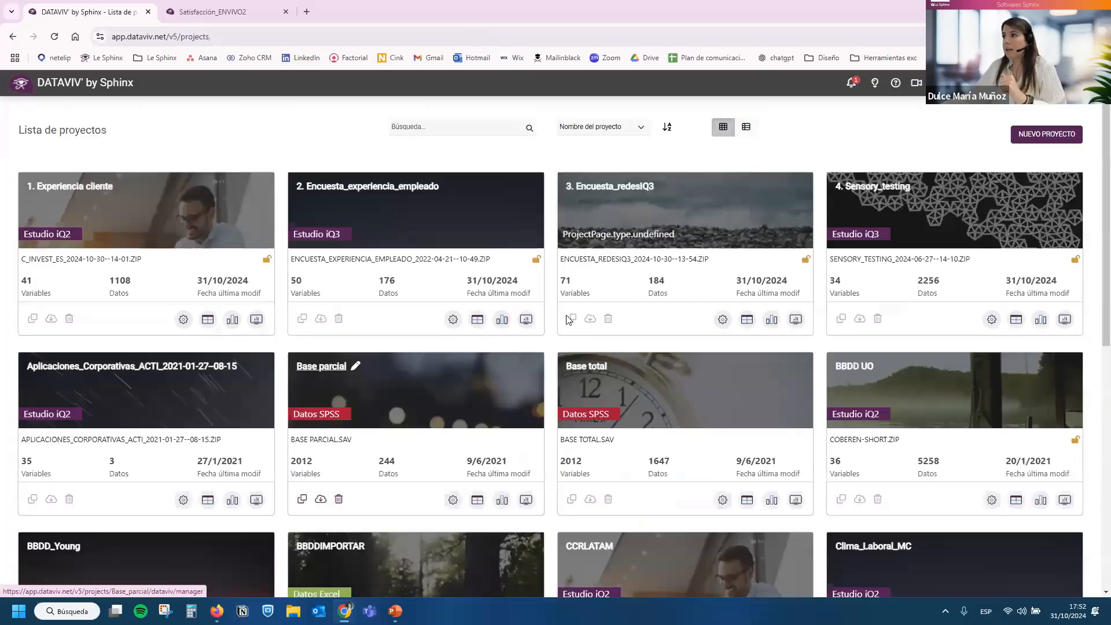
click(862, 194)
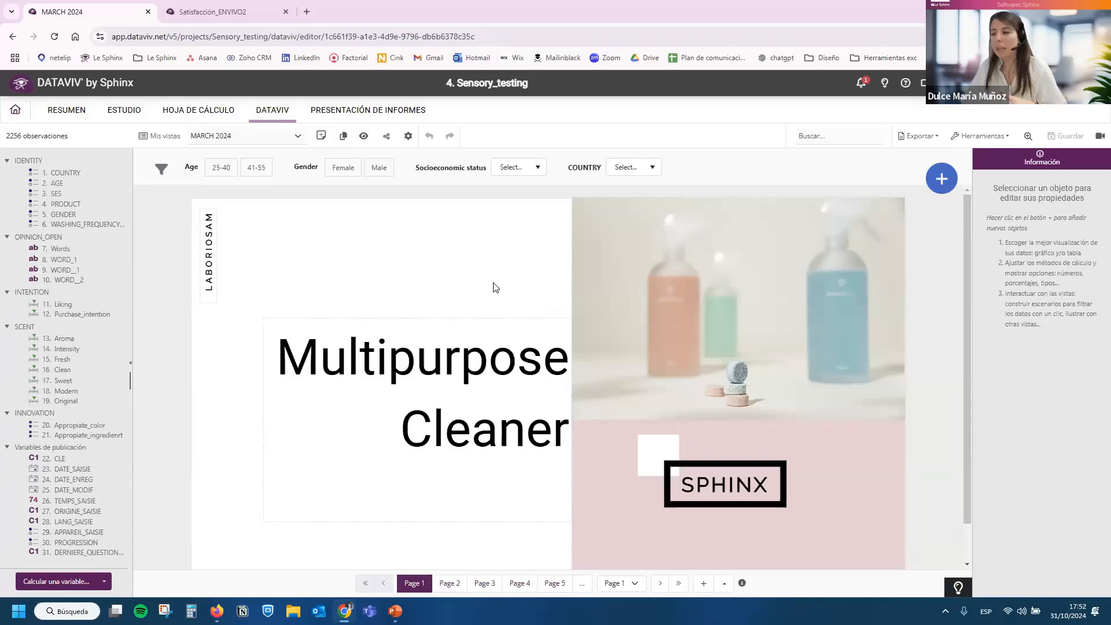
Review the Multipurpose Cleaner cover, the respondent identity page and the likeability and purchase intention page of the dashboard.
scroll(496, 287, down, 1)
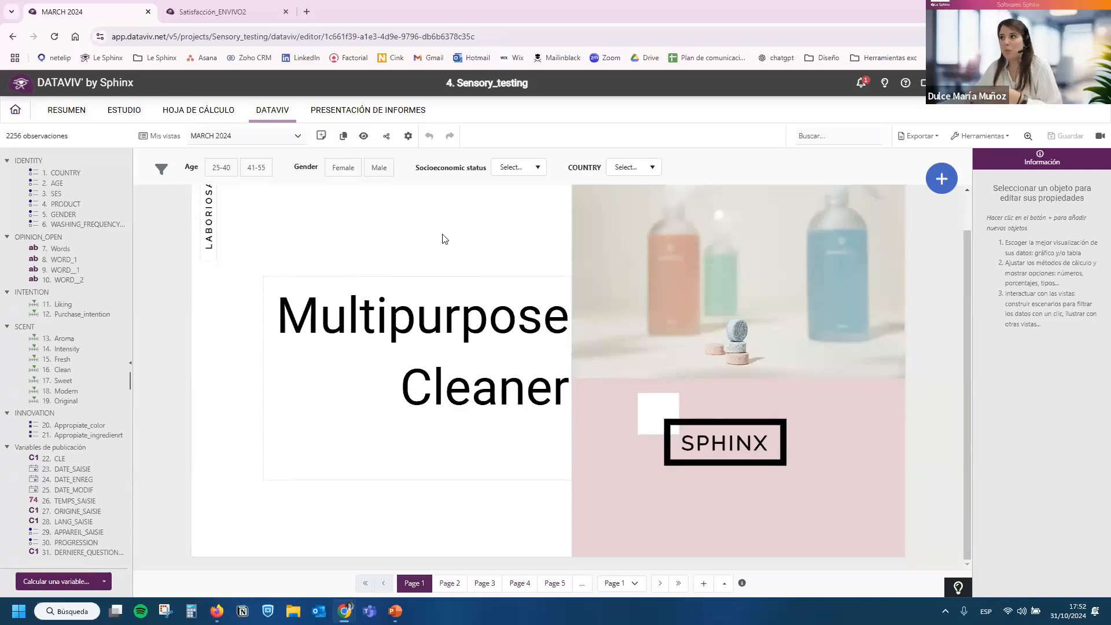
scroll(401, 288, up, 1)
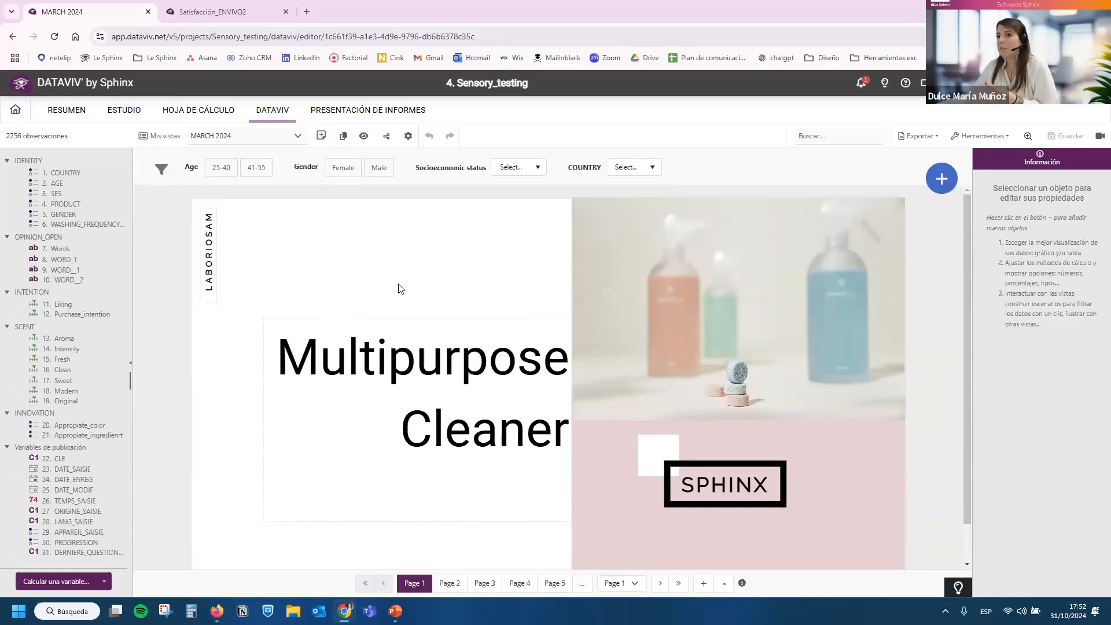
scroll(398, 288, down, 1)
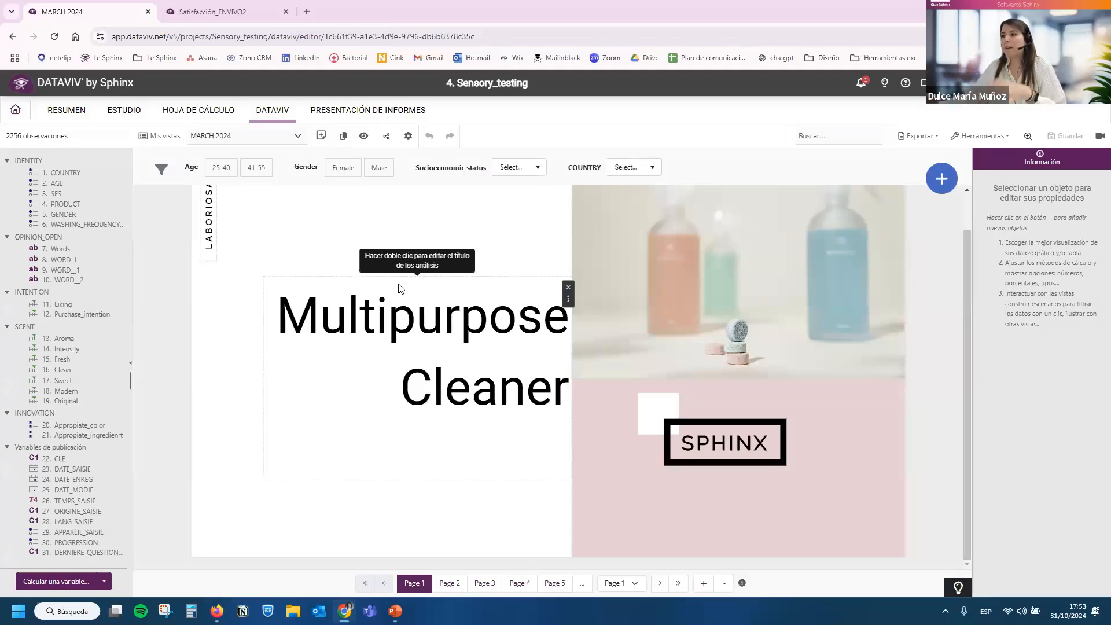
click(450, 584)
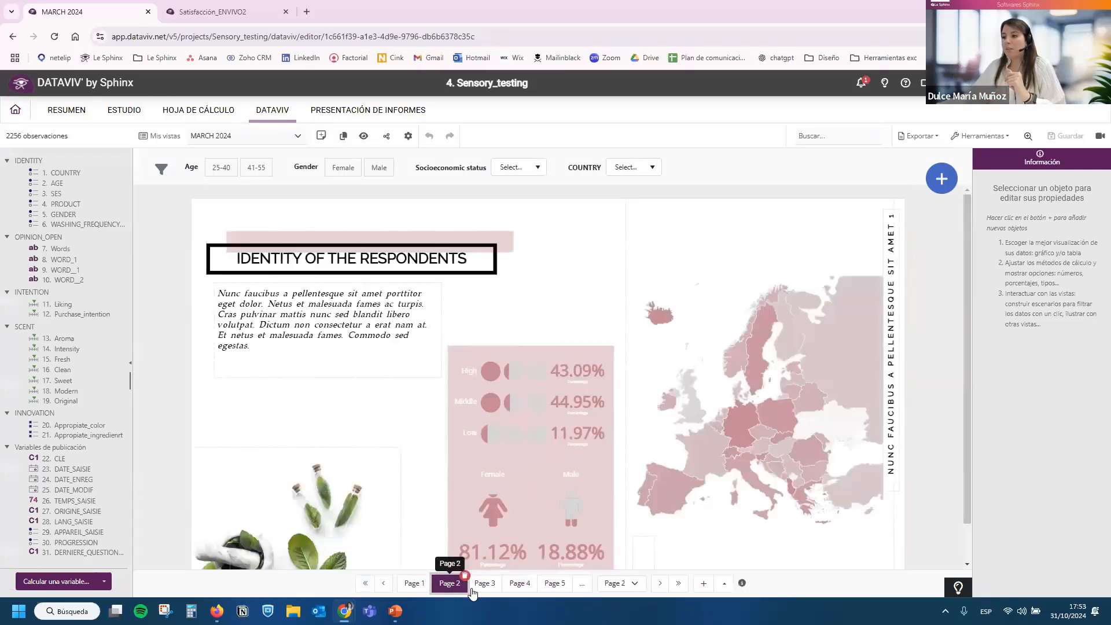
scroll(425, 491, down, 1)
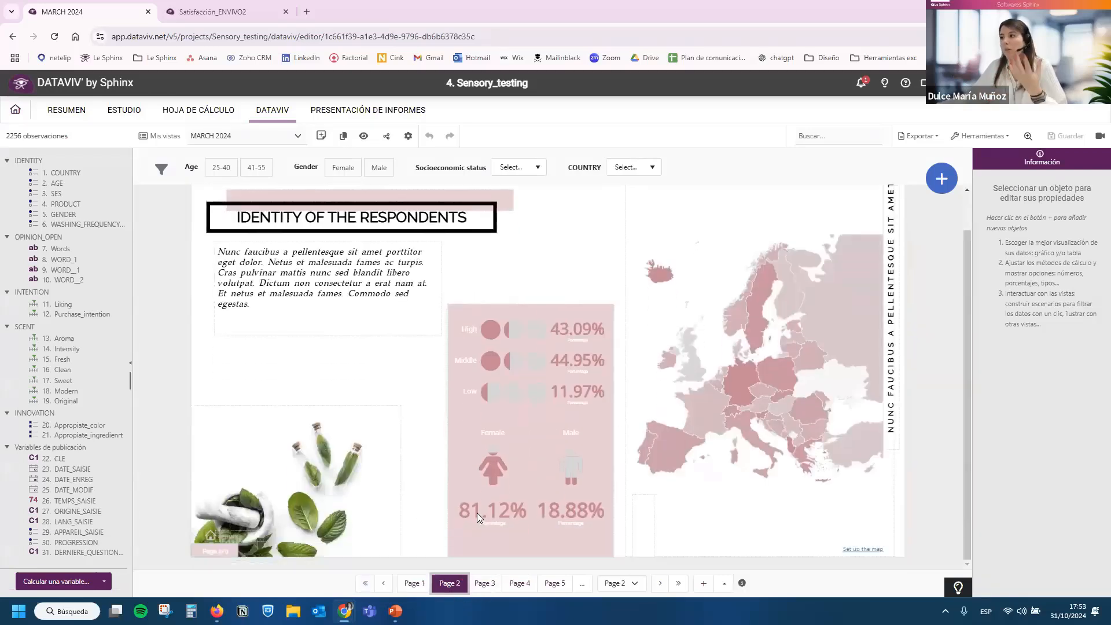
click(485, 584)
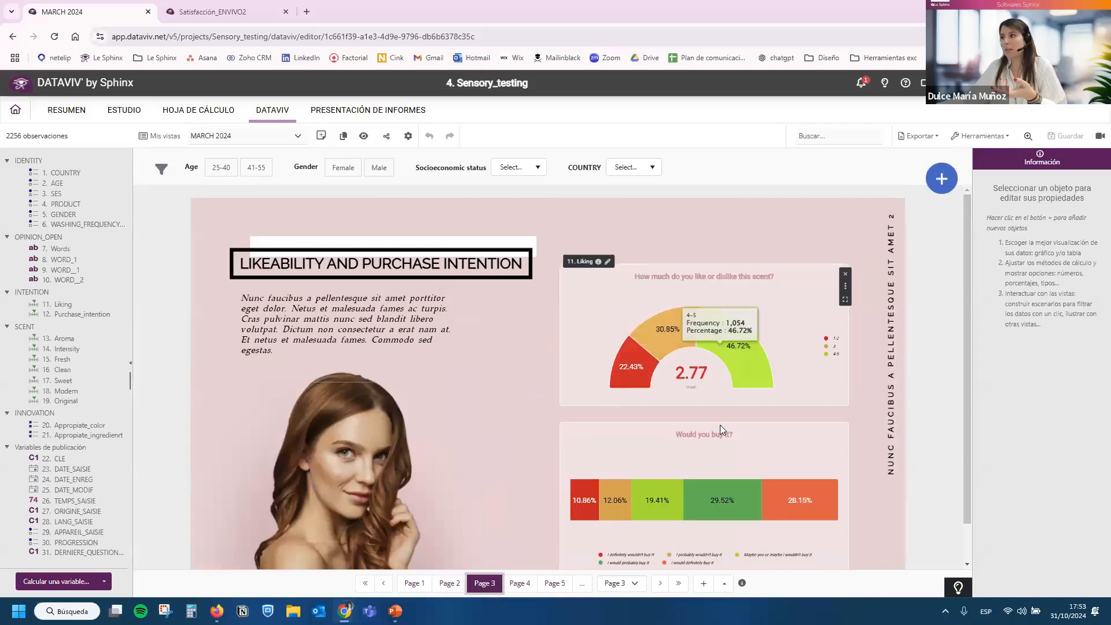
scroll(678, 398, down, 1)
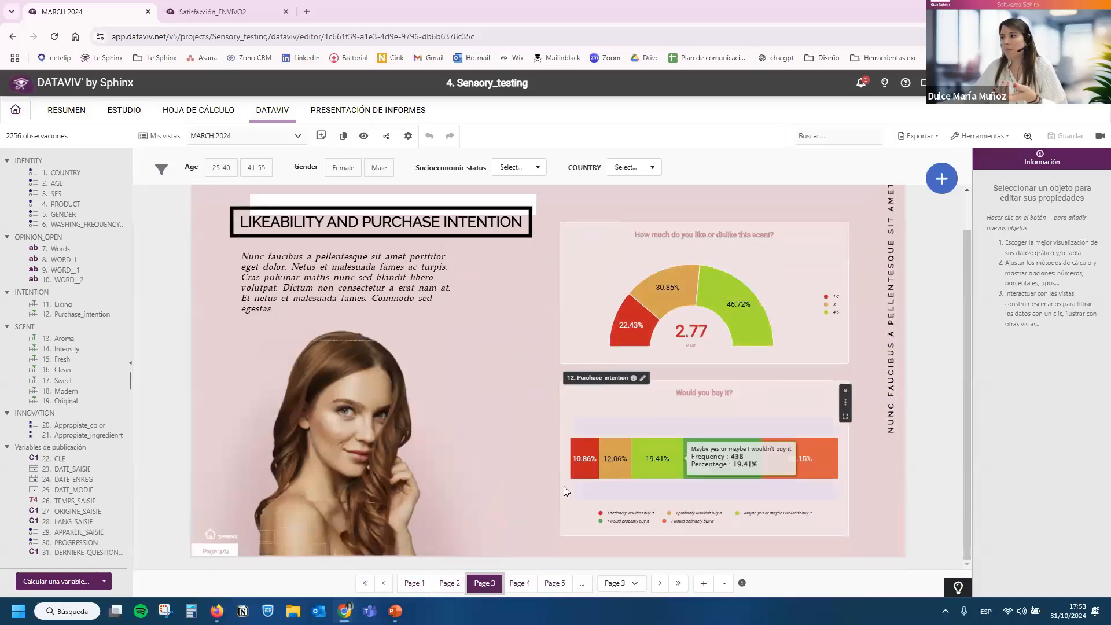
On Page 4, inspect the brand table's cell variation settings, covering the thresholds and the reference column.
click(519, 587)
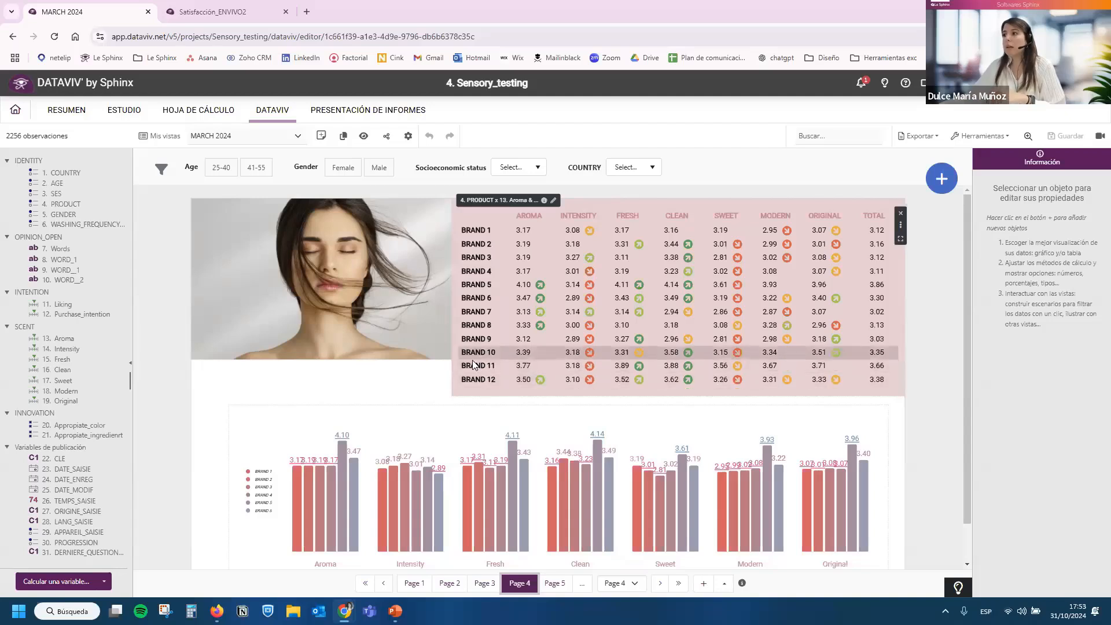
click(472, 394)
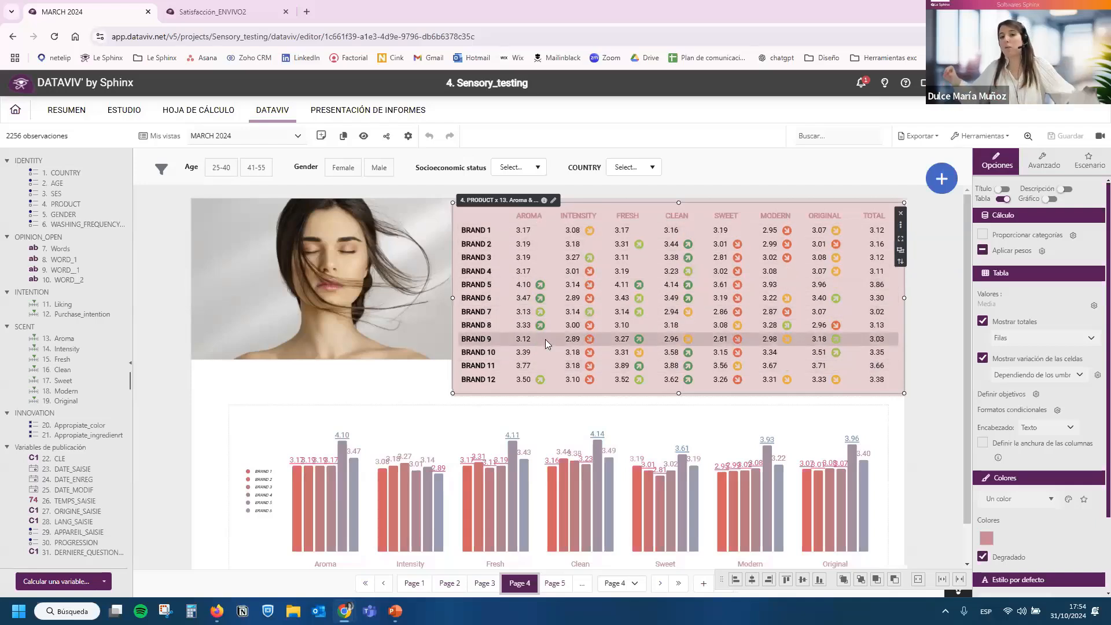
click(61, 204)
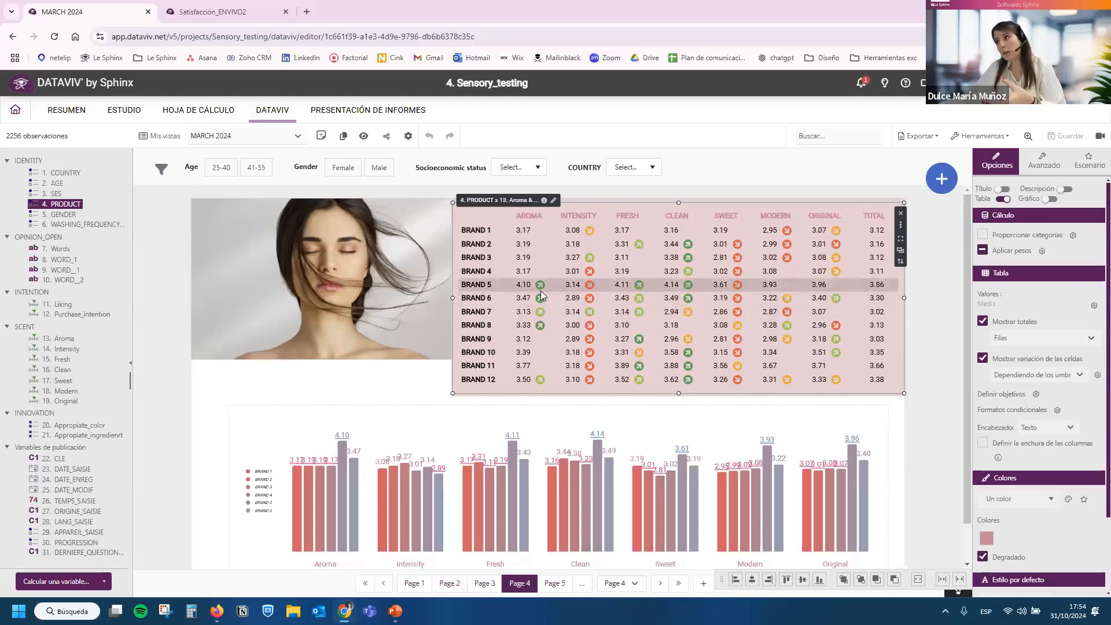
click(1095, 375)
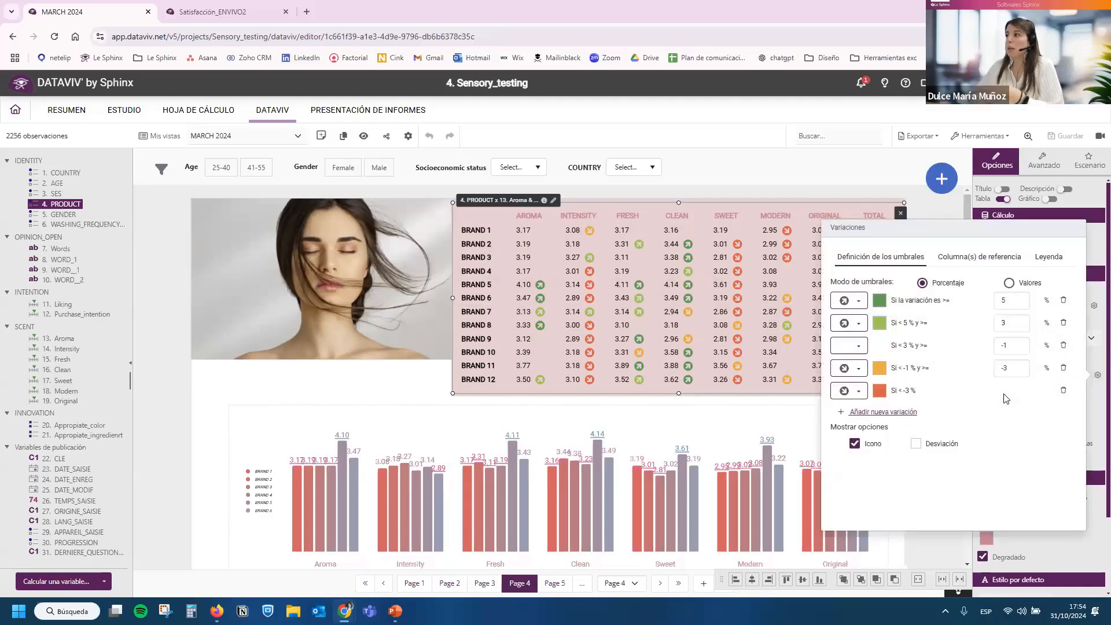
click(995, 261)
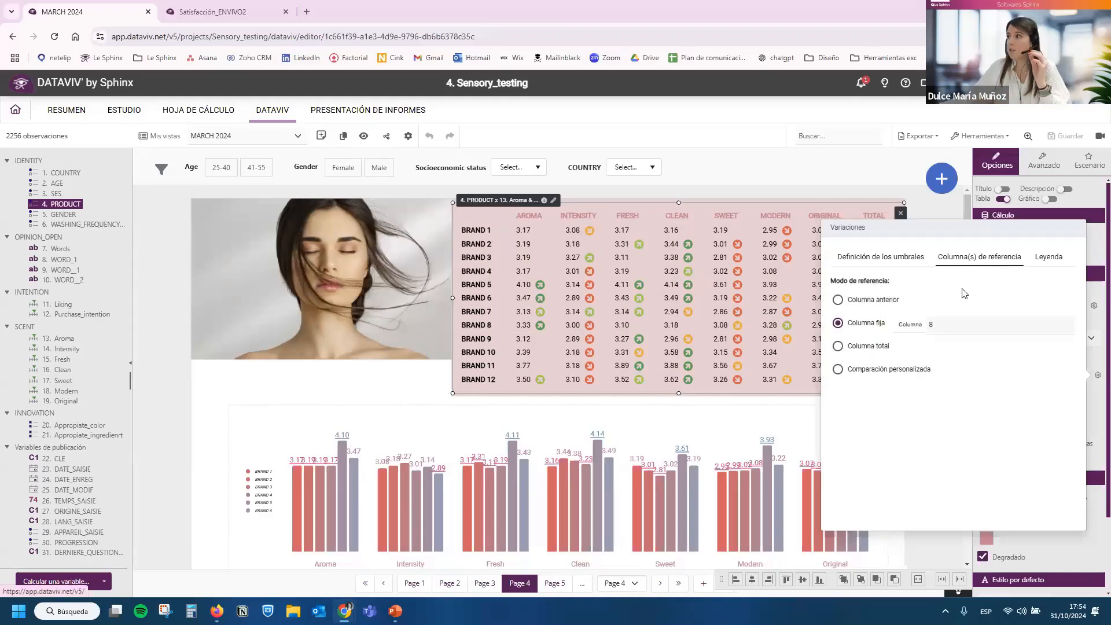
click(781, 256)
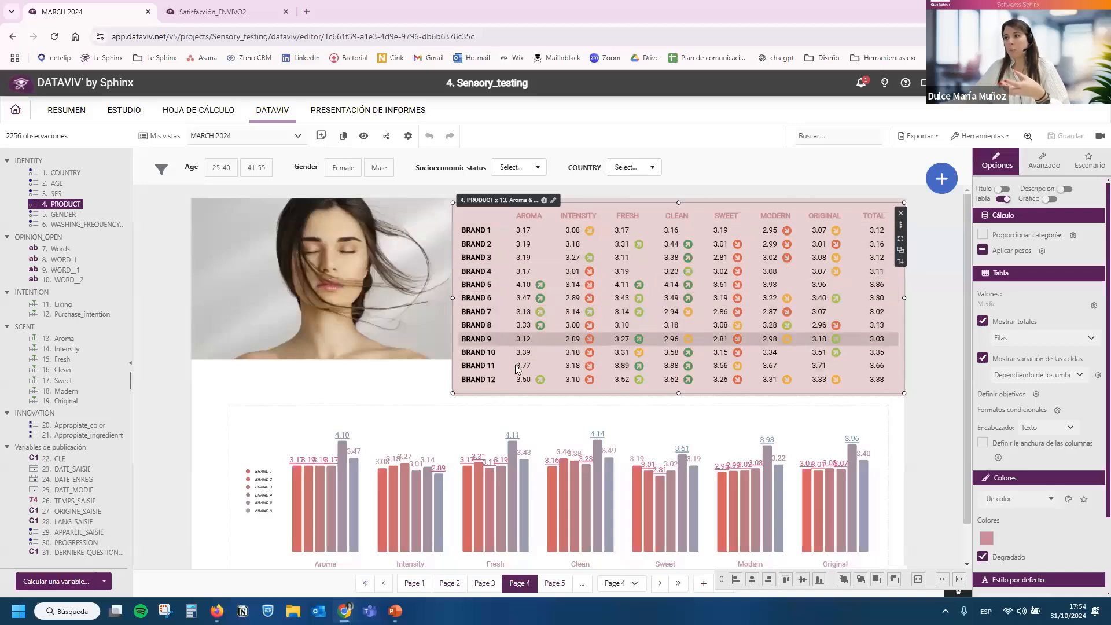
Examine the bar chart of scent attributes by brand below the table, including its under- and over-represented elements.
scroll(517, 370, down, 1)
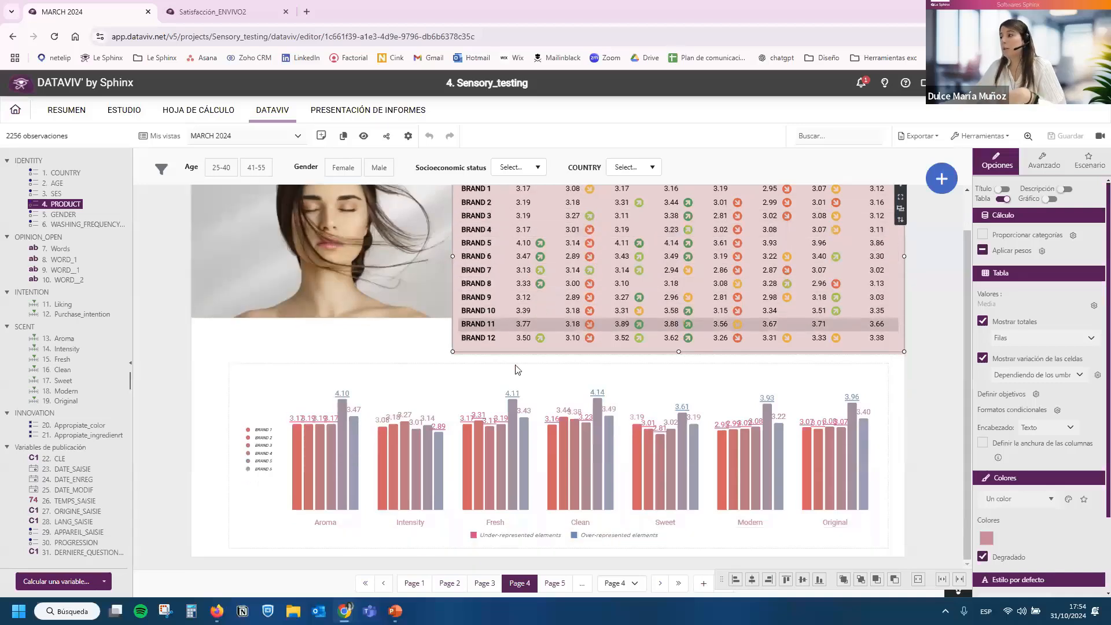
click(404, 398)
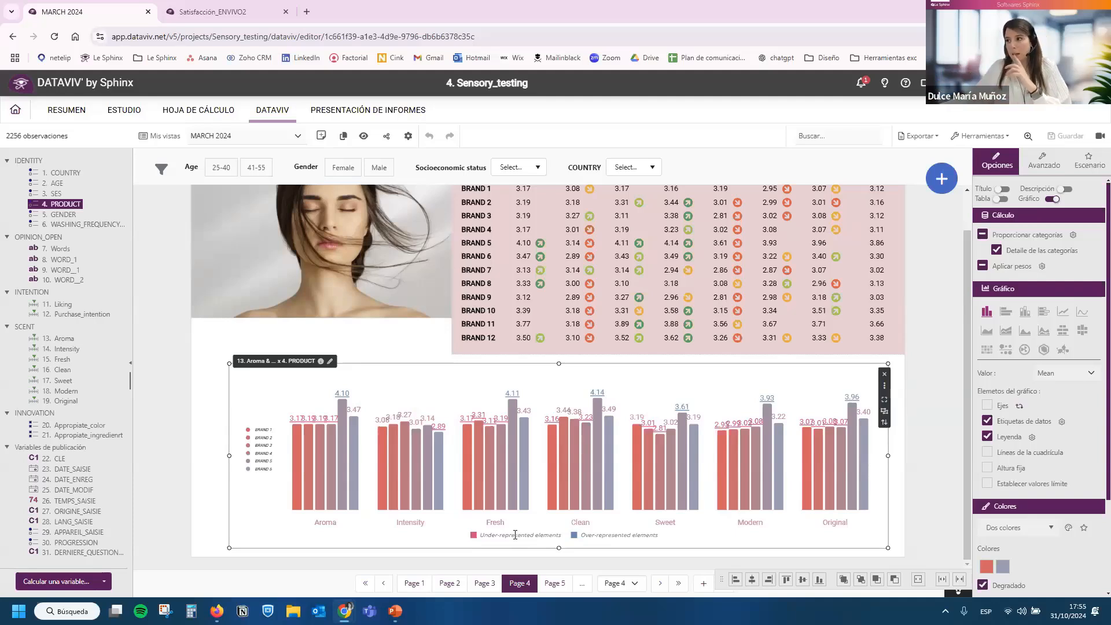
mouse_move(343, 401)
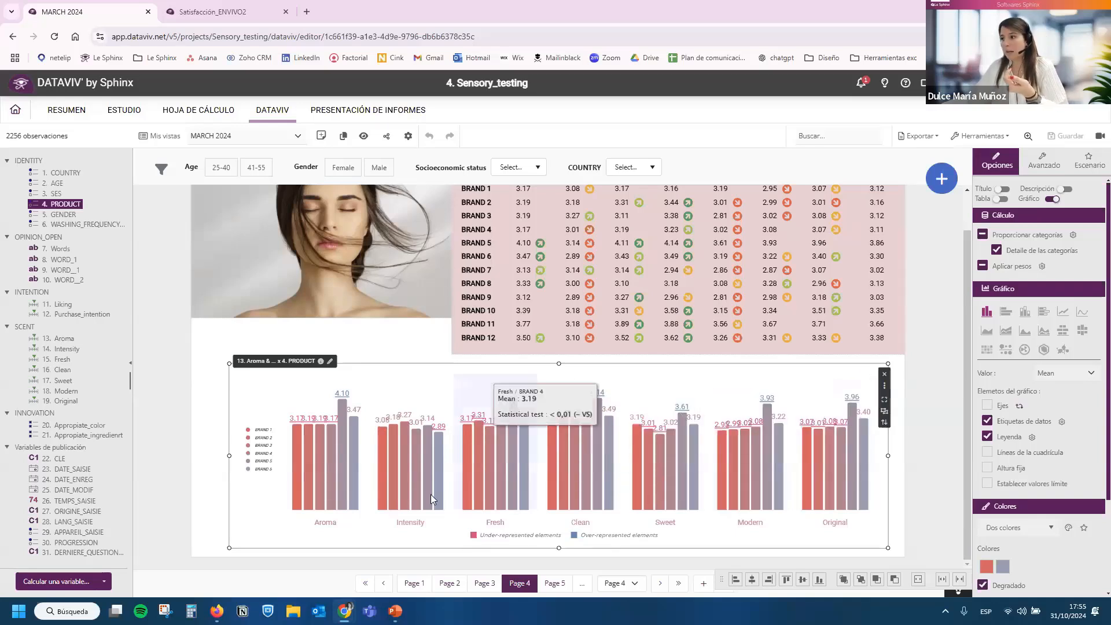
On Page 5, compare the scent attributes of BRAND 1 and BRAND 4 in the comparative table and radar chart.
click(553, 585)
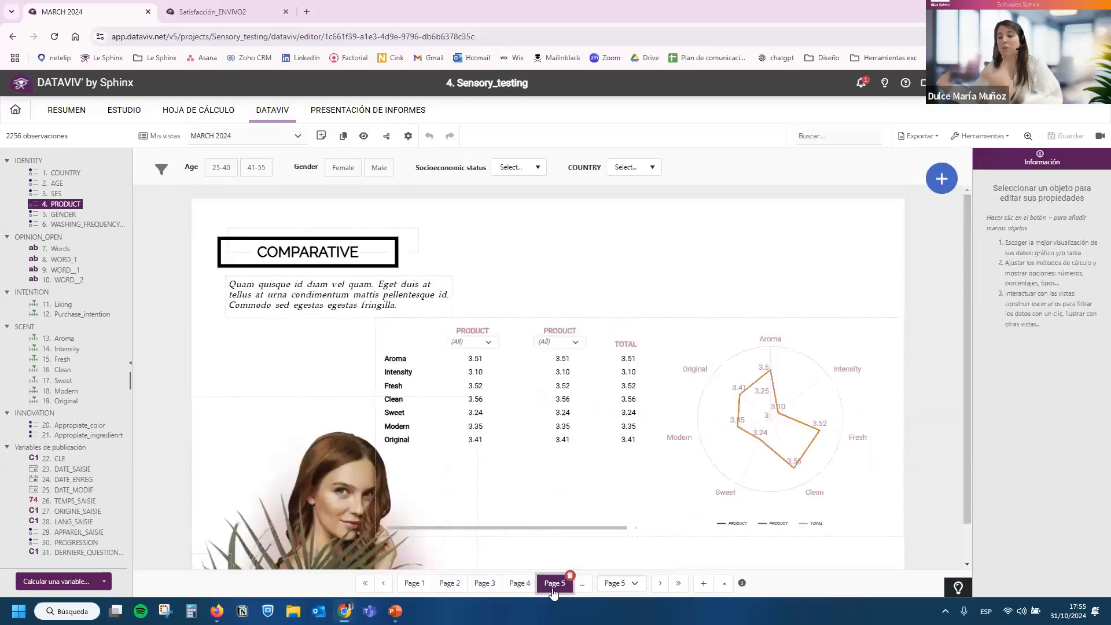
click(481, 347)
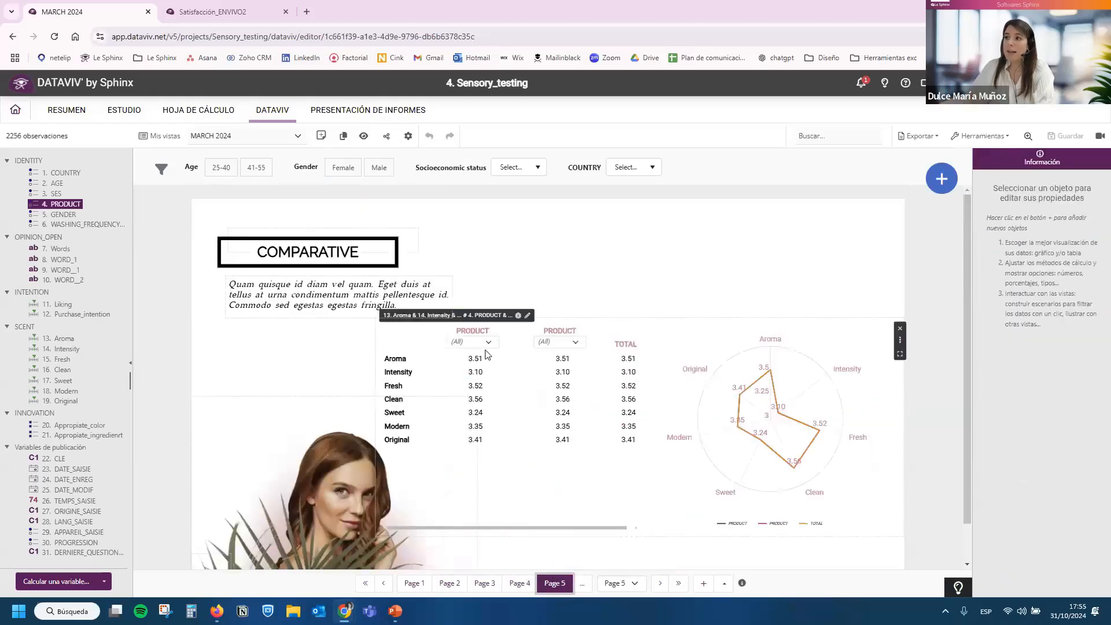
click(479, 341)
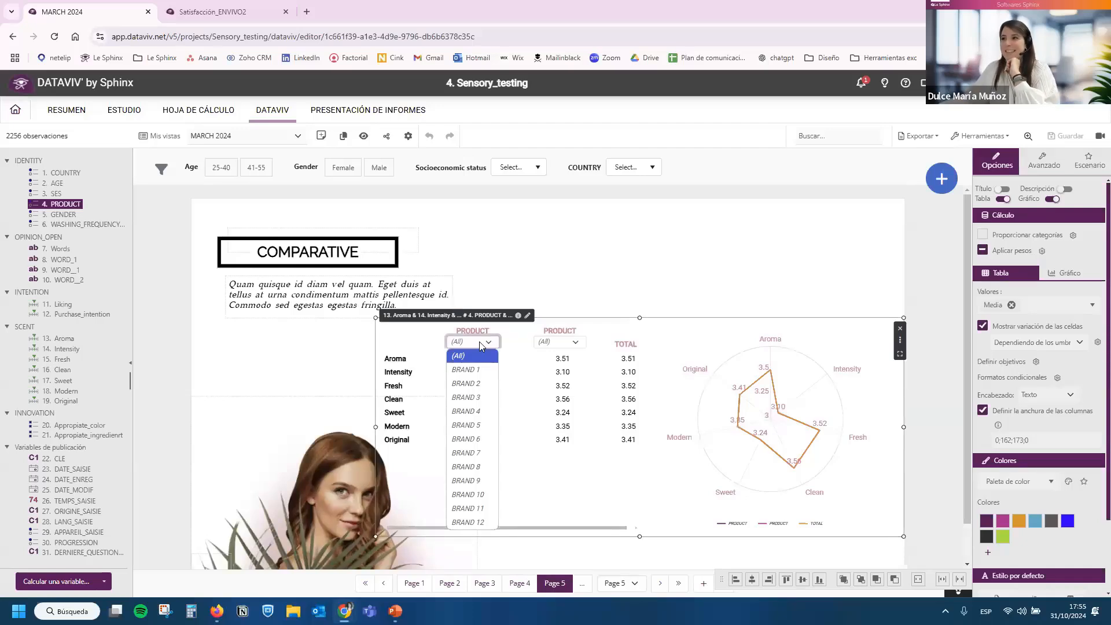
click(465, 369)
click(561, 341)
click(564, 411)
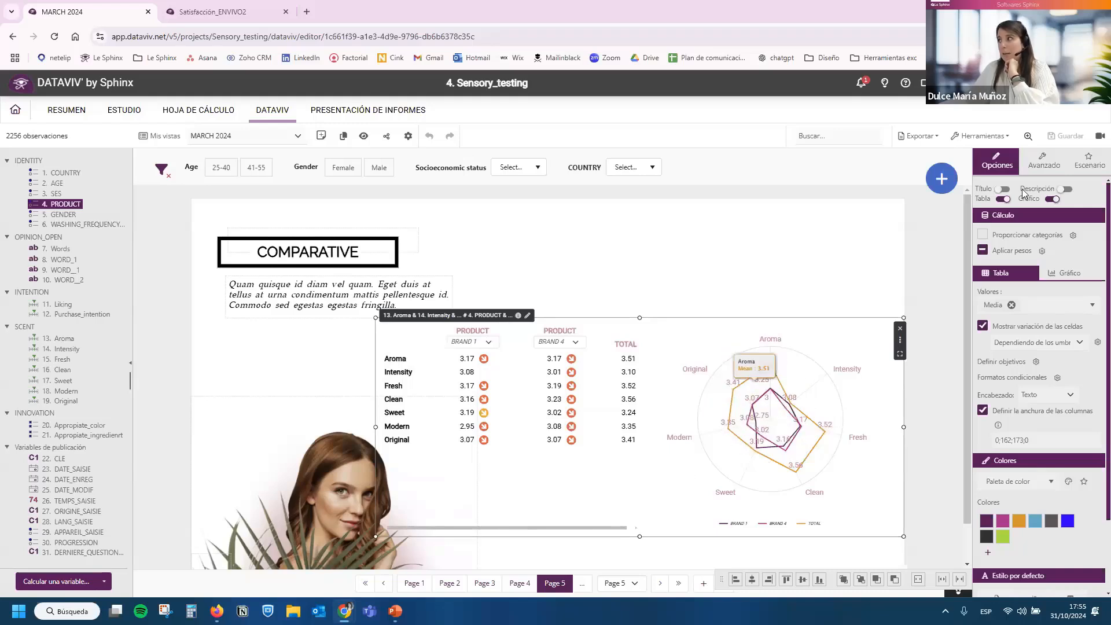
Review Page 6's aroma by product table and bar chart, including the statistical tests and the significance note below.
click(582, 584)
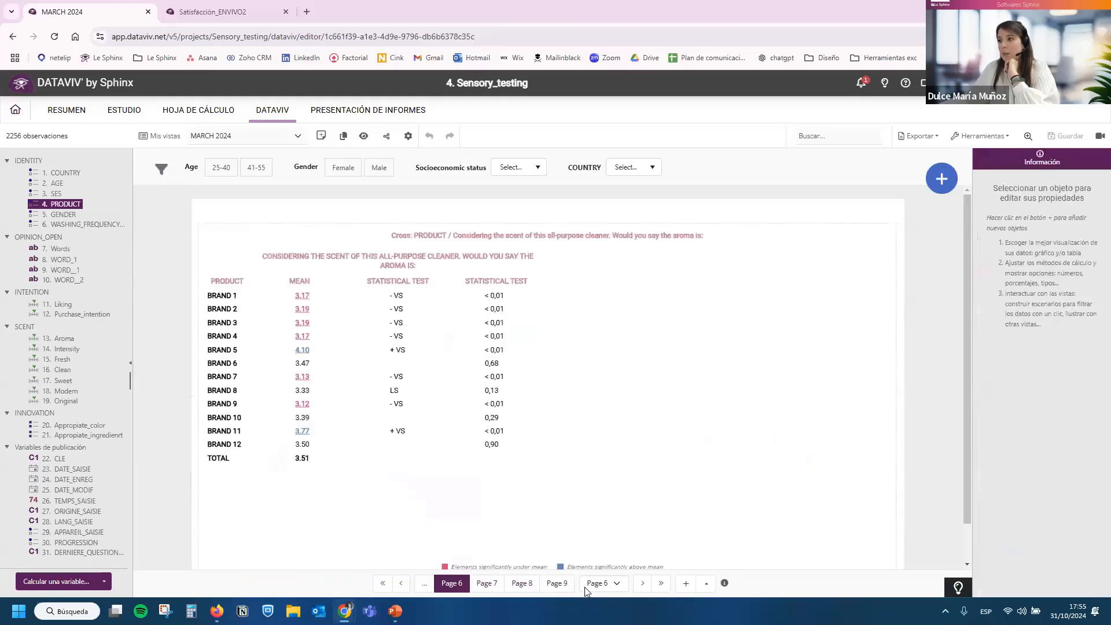
click(518, 519)
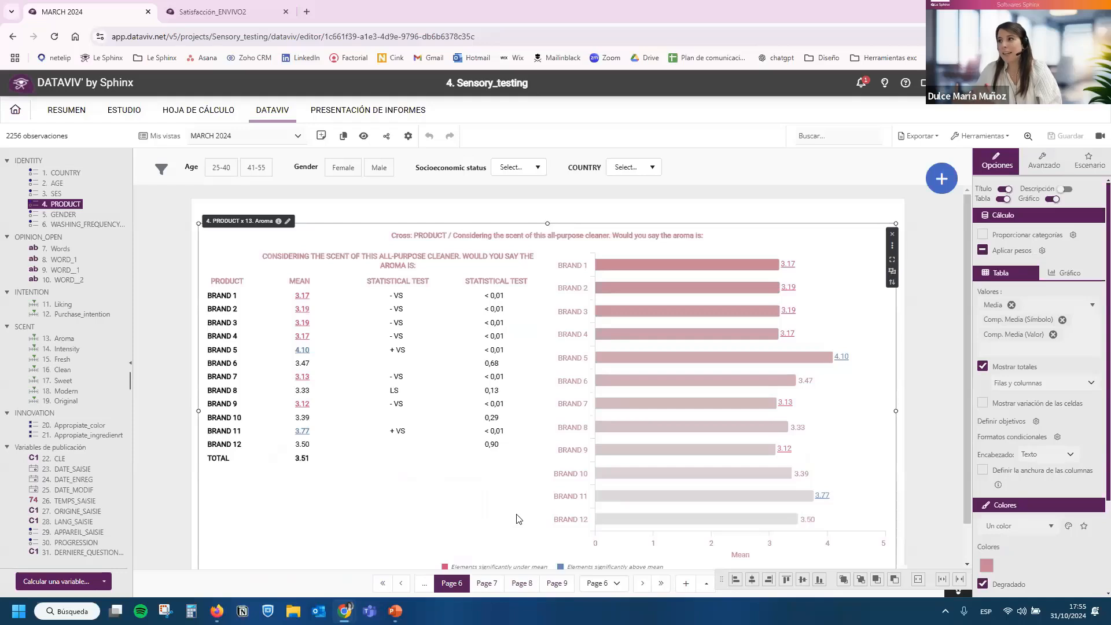
scroll(519, 508, down, 1)
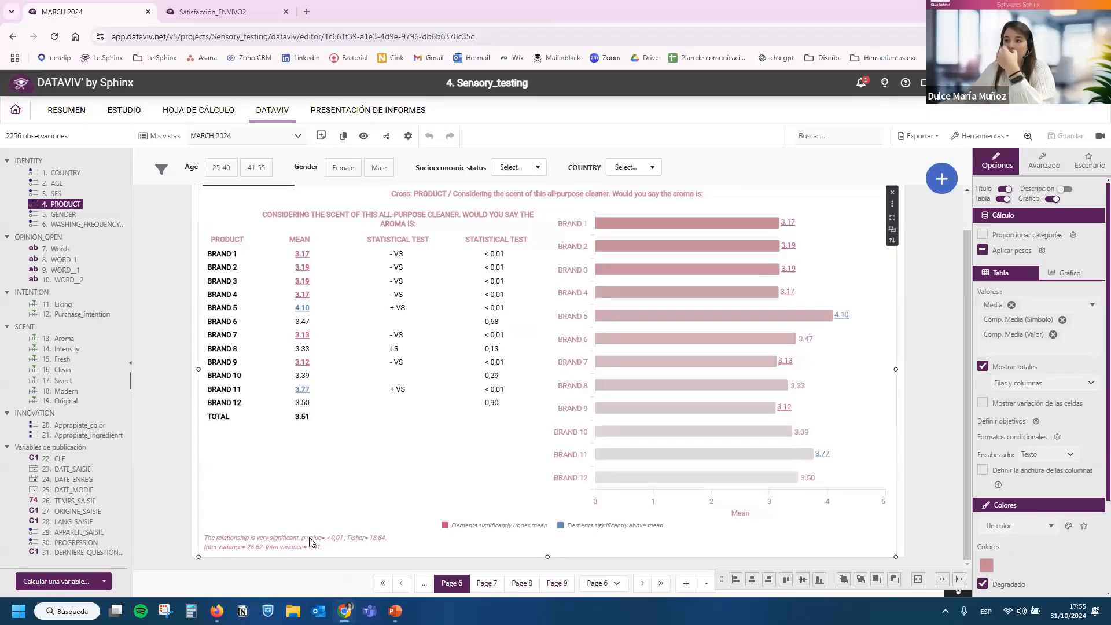
Delete the existing word cloud and verbatim list of 7. Words from the WHAT THEY THINK page.
click(486, 585)
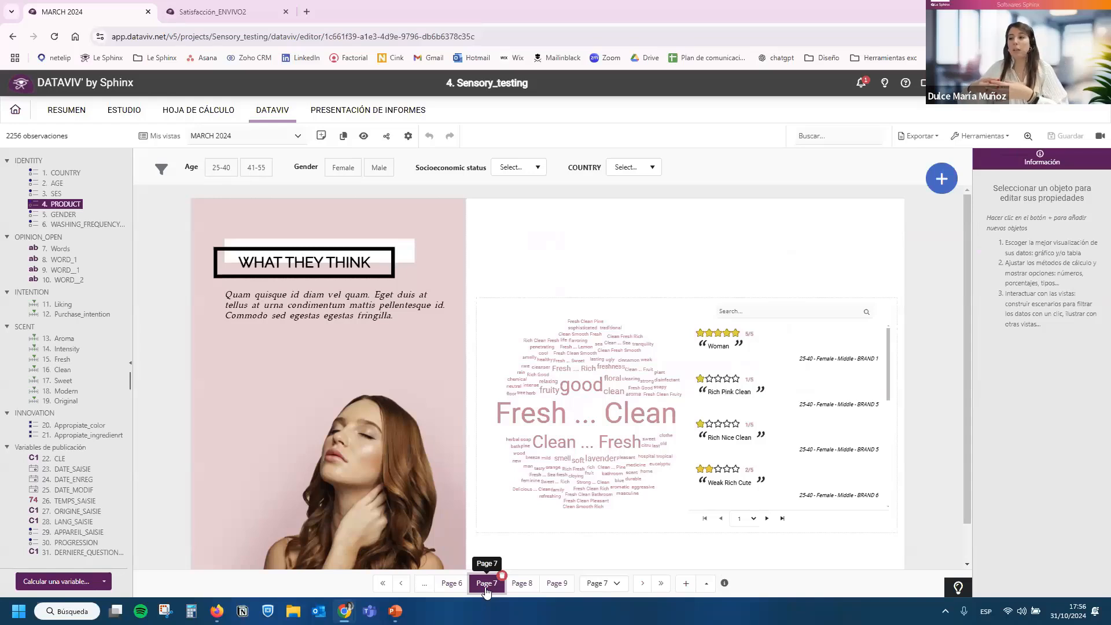
click(513, 520)
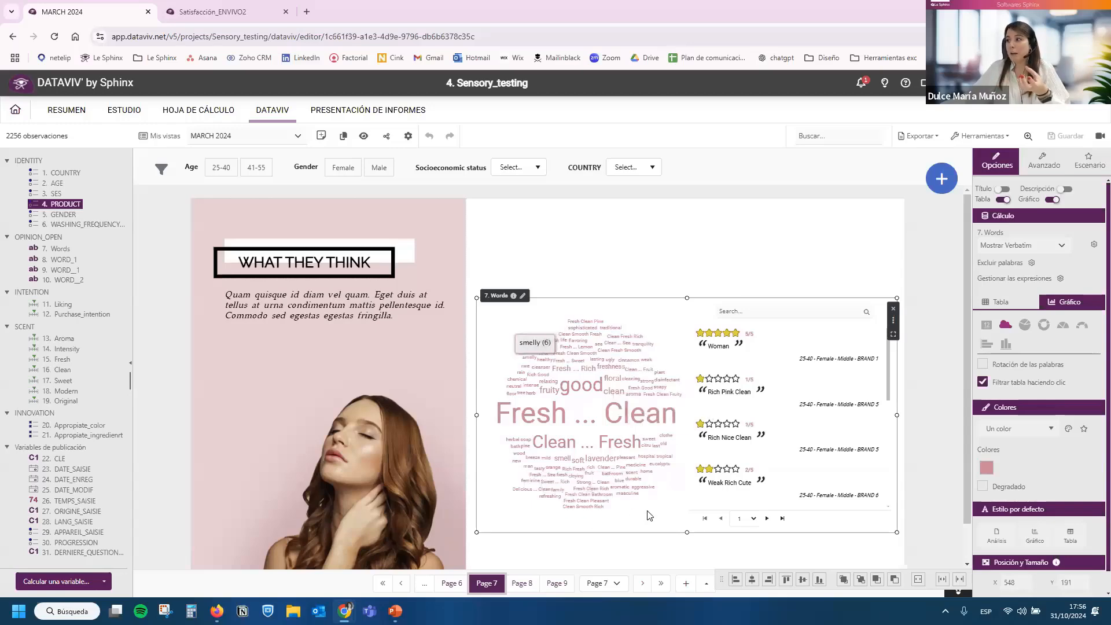
click(892, 309)
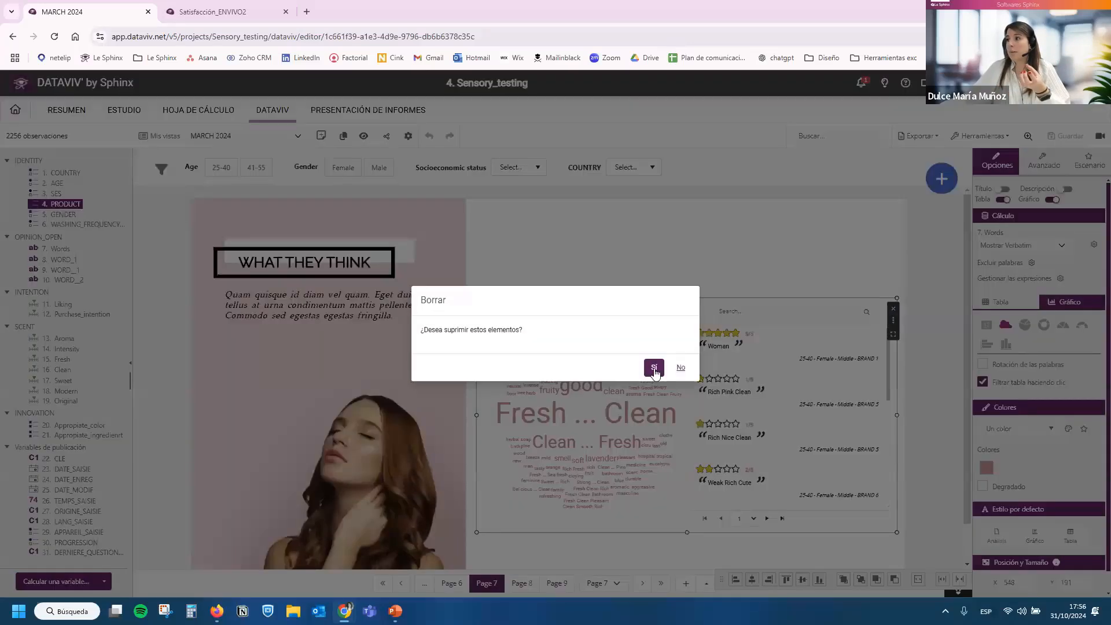
click(654, 369)
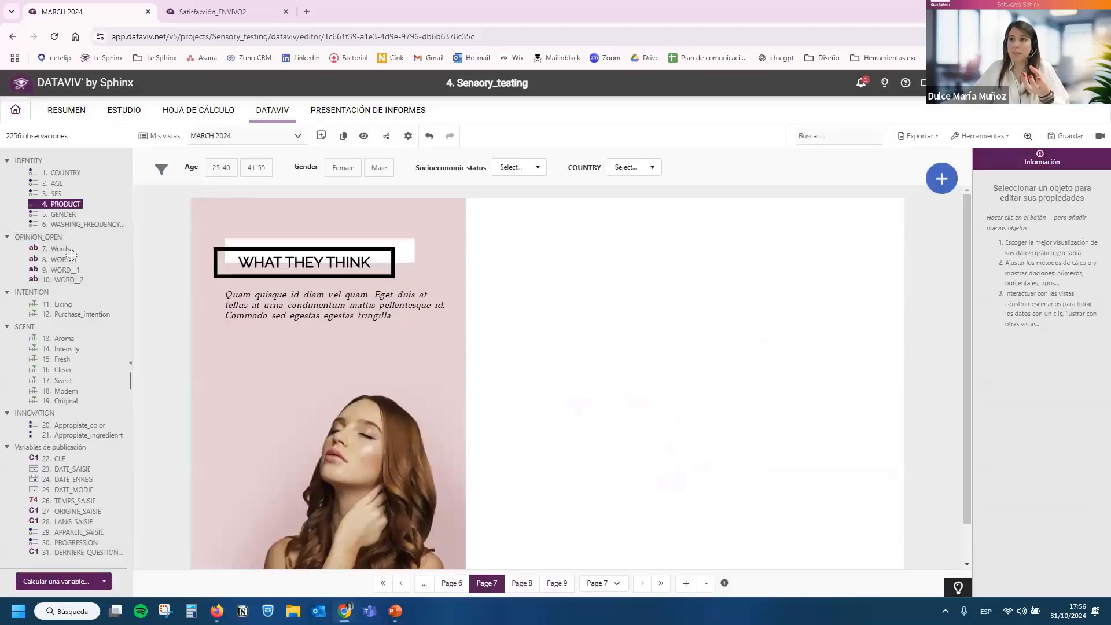
Place the variable 7. Words on the blank area of Page 7 and enlarge the analysis to fill the space beside the photo.
drag(61, 255, 490, 248)
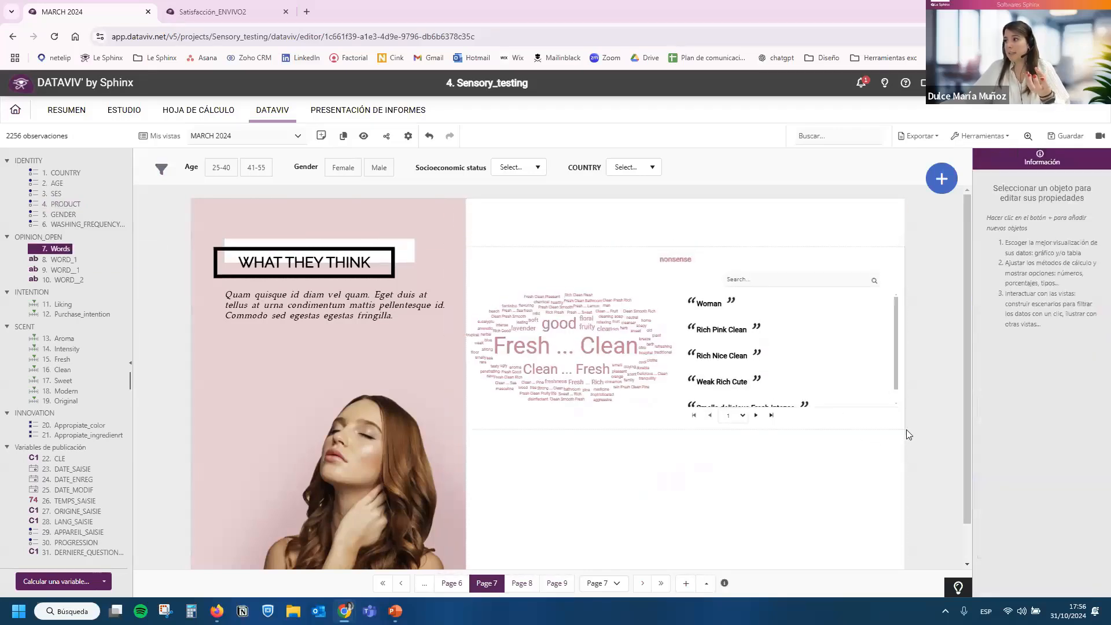
drag(905, 430, 882, 531)
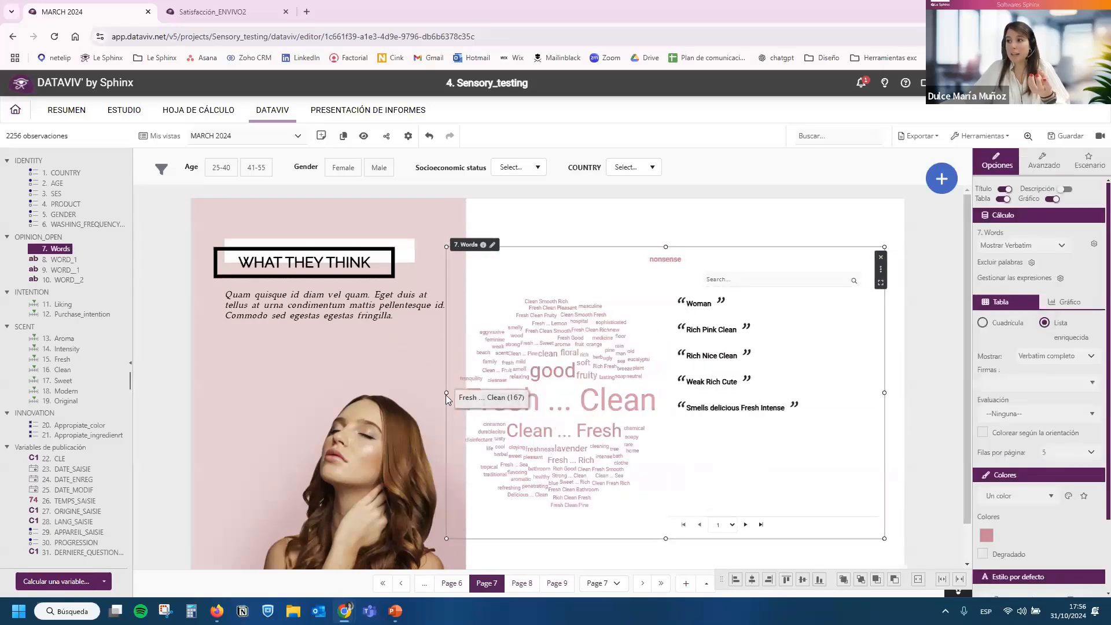
drag(446, 392, 454, 393)
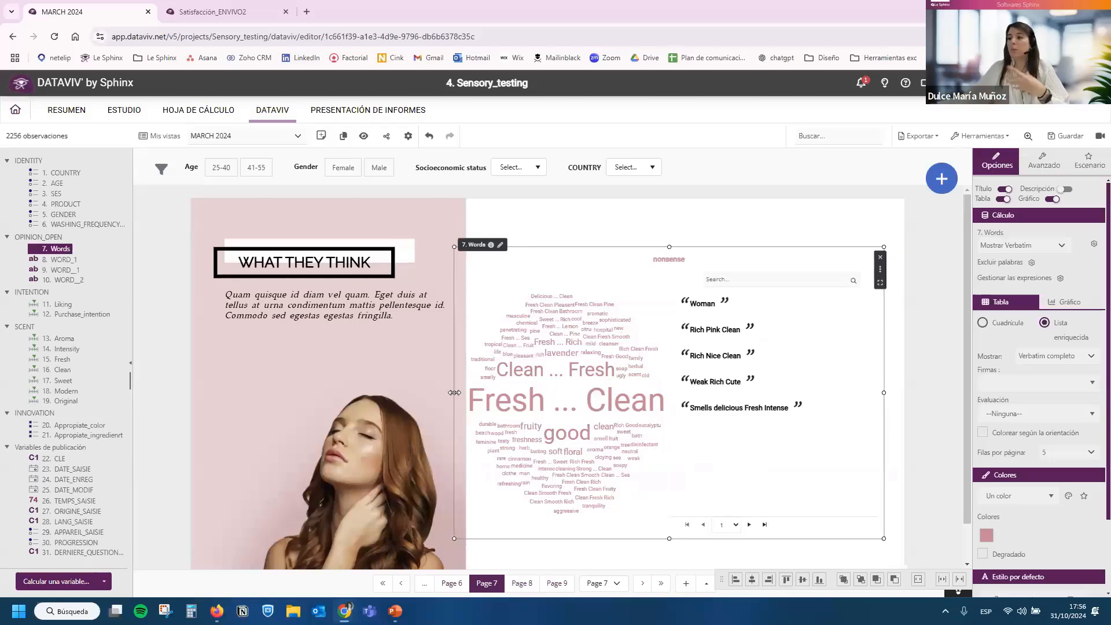
Filter the verbatim list through the word cloud by Fresh Good, lavender, Clean ... Fresh, Fresh ... Clean and fruity in turn.
click(572, 481)
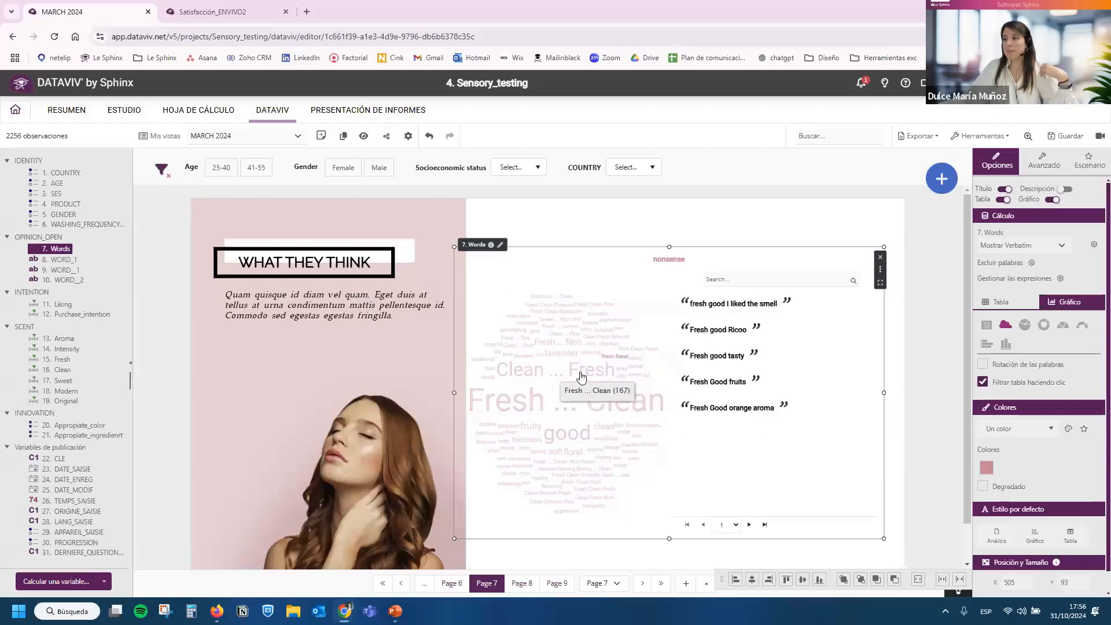
click(562, 353)
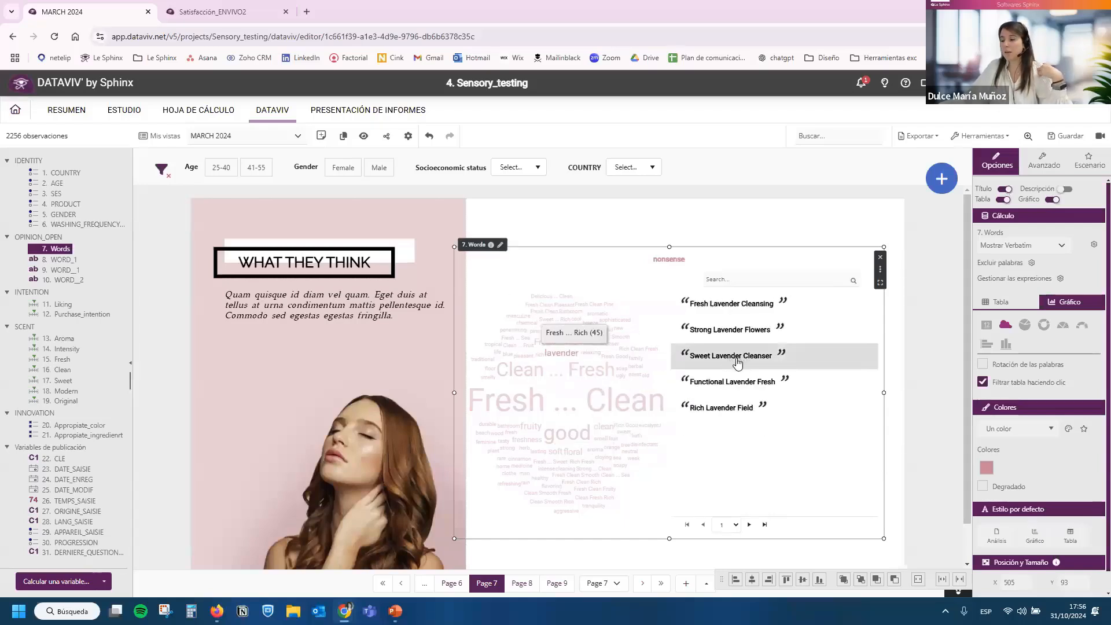
click(524, 373)
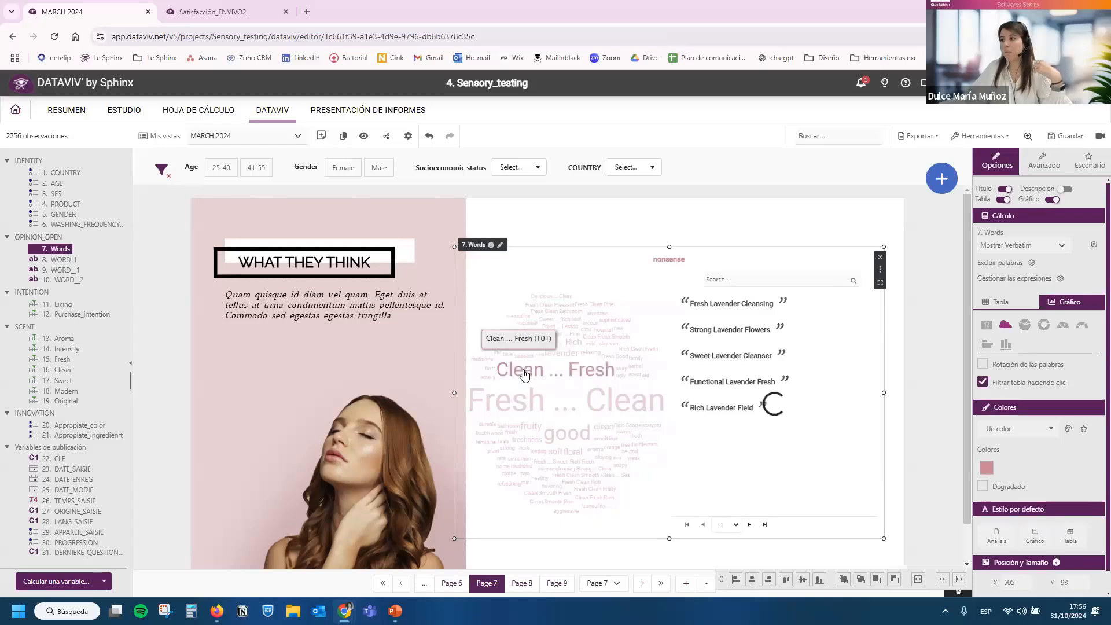
click(526, 404)
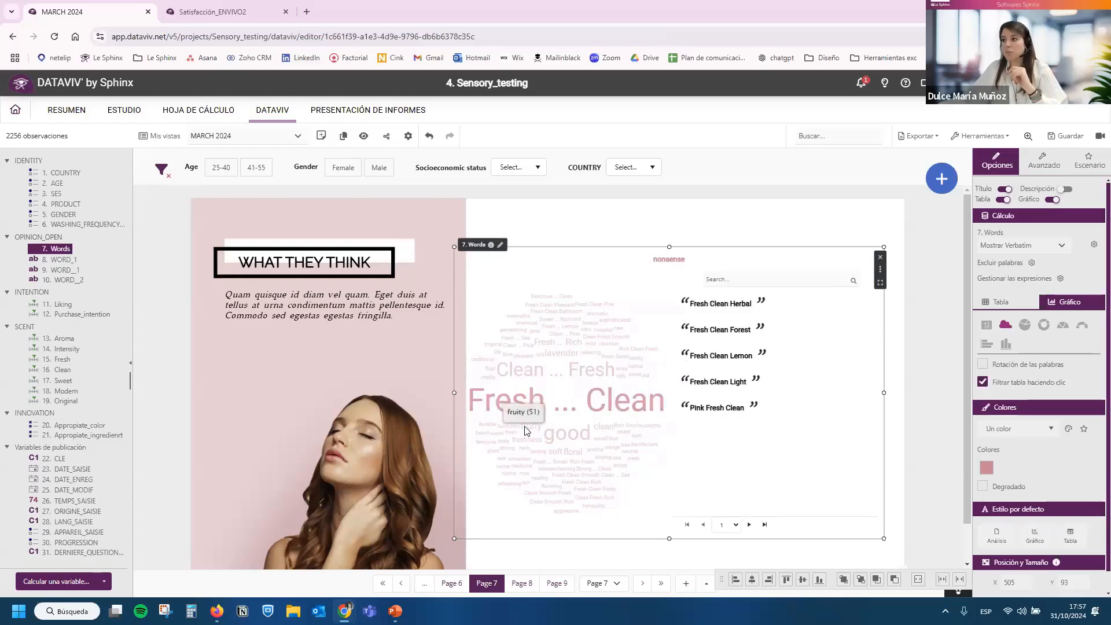
click(528, 426)
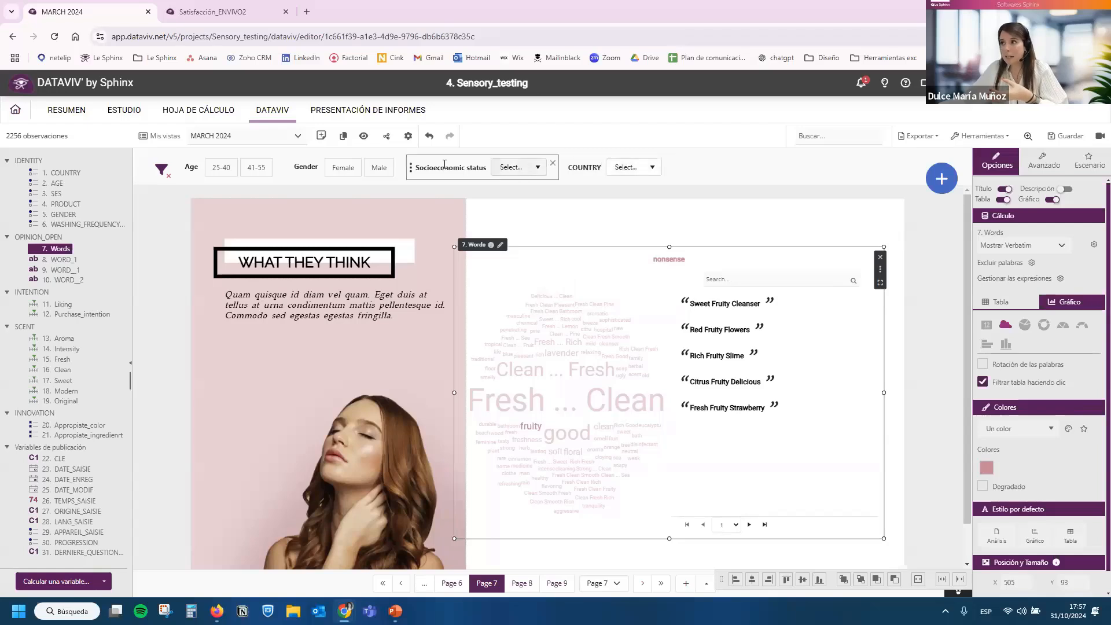
Try filtering the page by age 25-40, gender Male and Female, and Middle socioeconomic status, and clear all active filters.
click(221, 168)
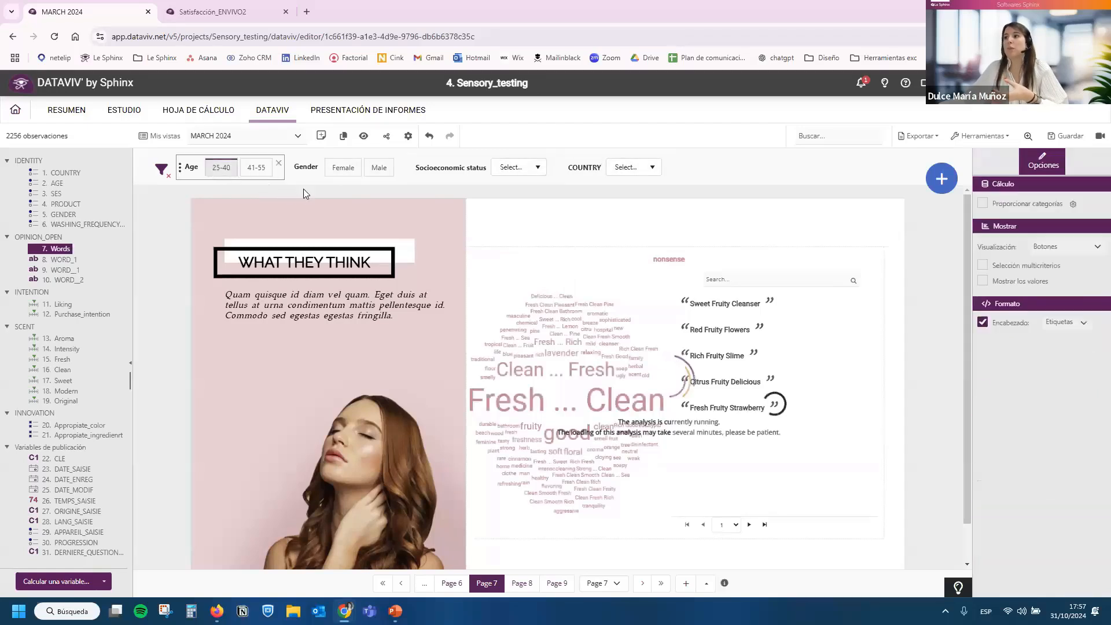
click(370, 167)
click(515, 167)
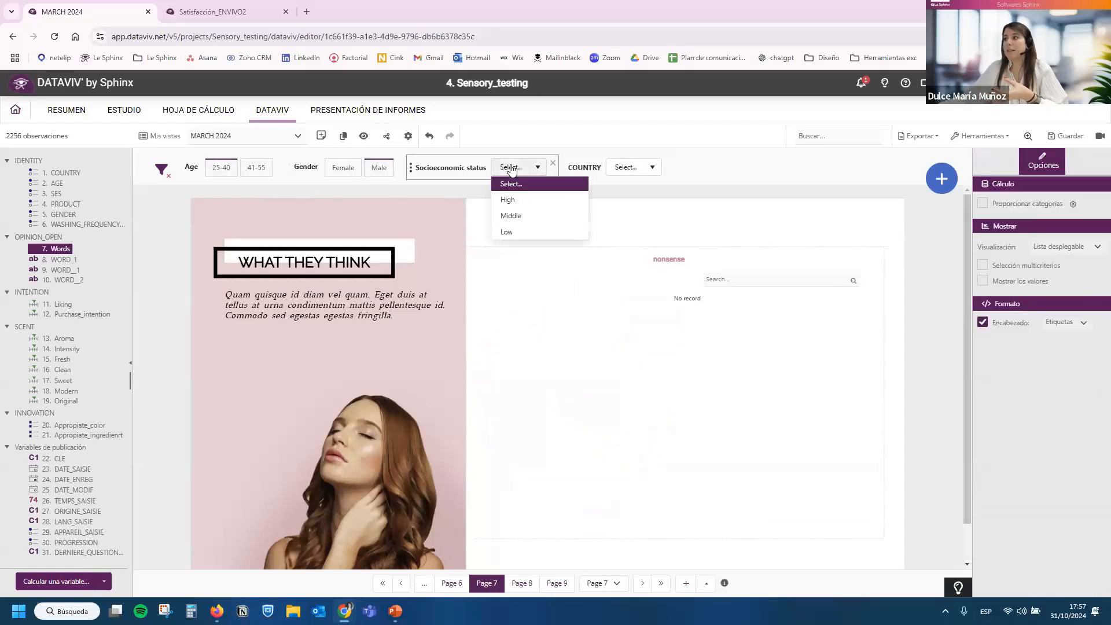
click(379, 167)
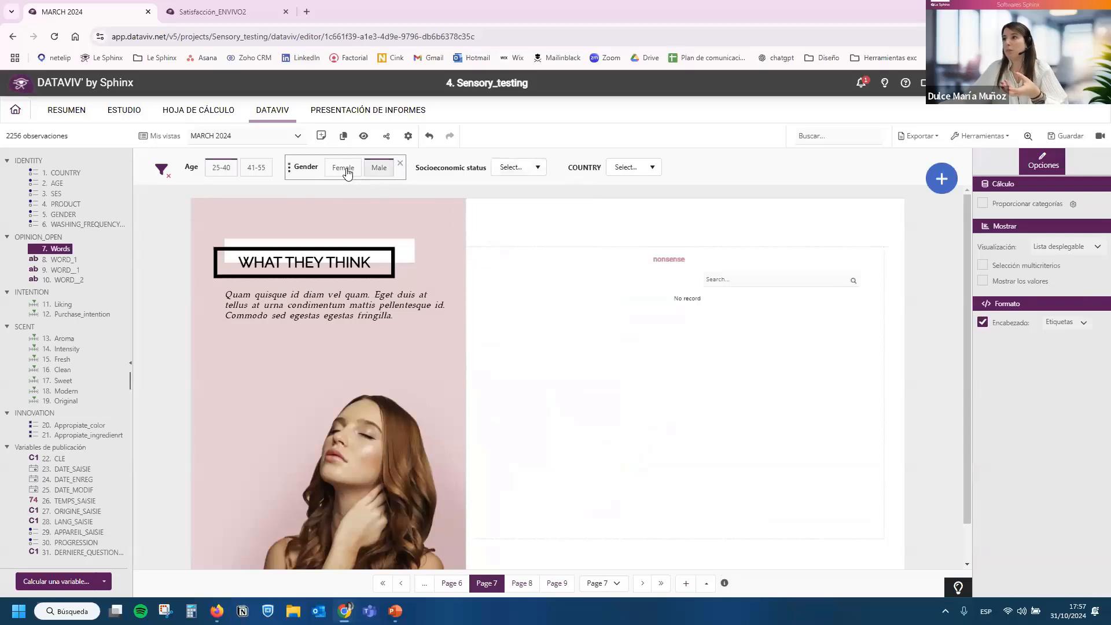
click(523, 172)
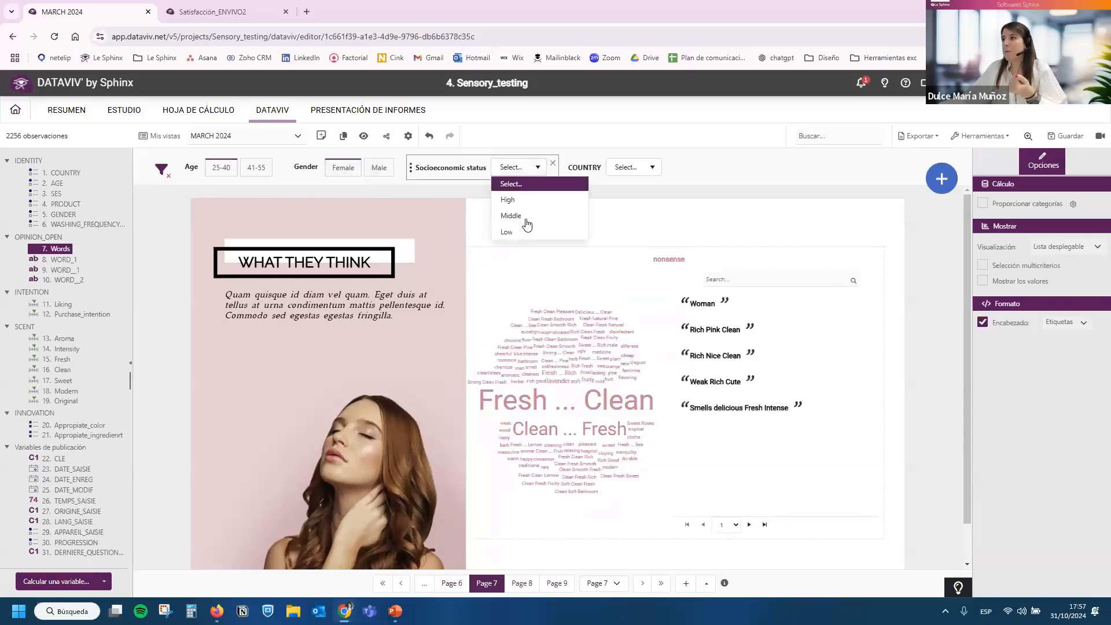
click(523, 214)
click(162, 169)
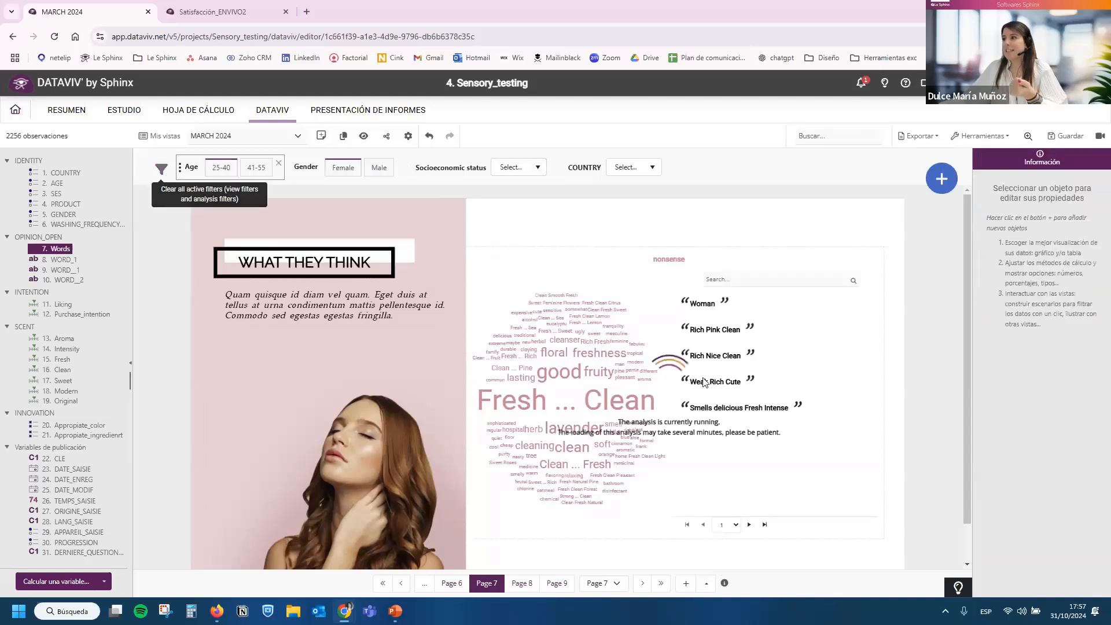
On Page 8, examine the TOP 4 BRANDS word clouds and their brand-specific word settings.
click(521, 583)
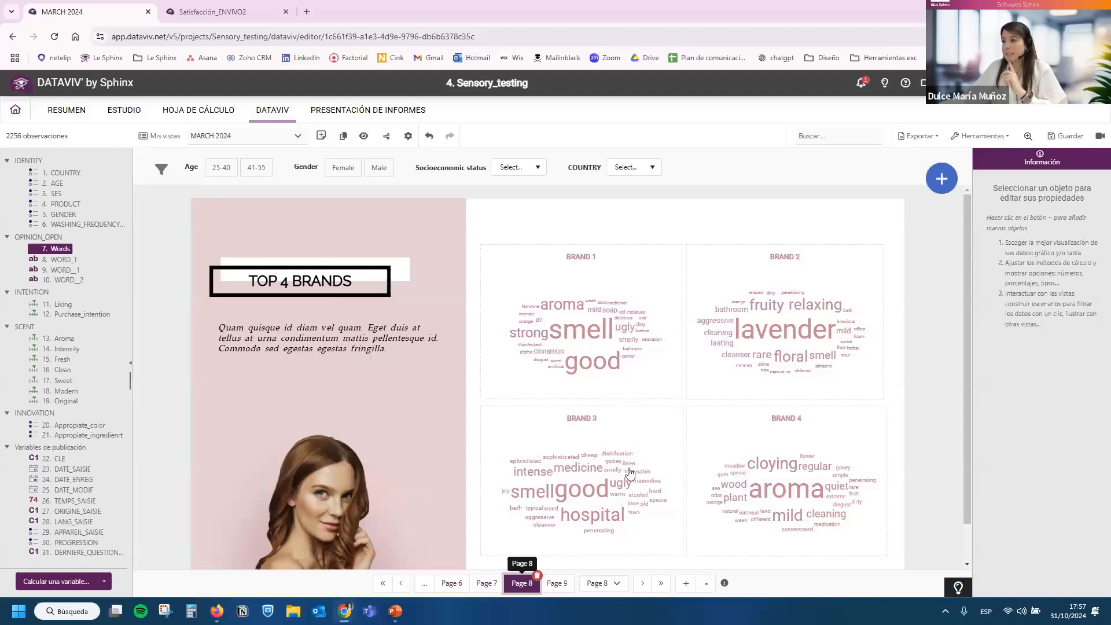
mouse_move(653, 435)
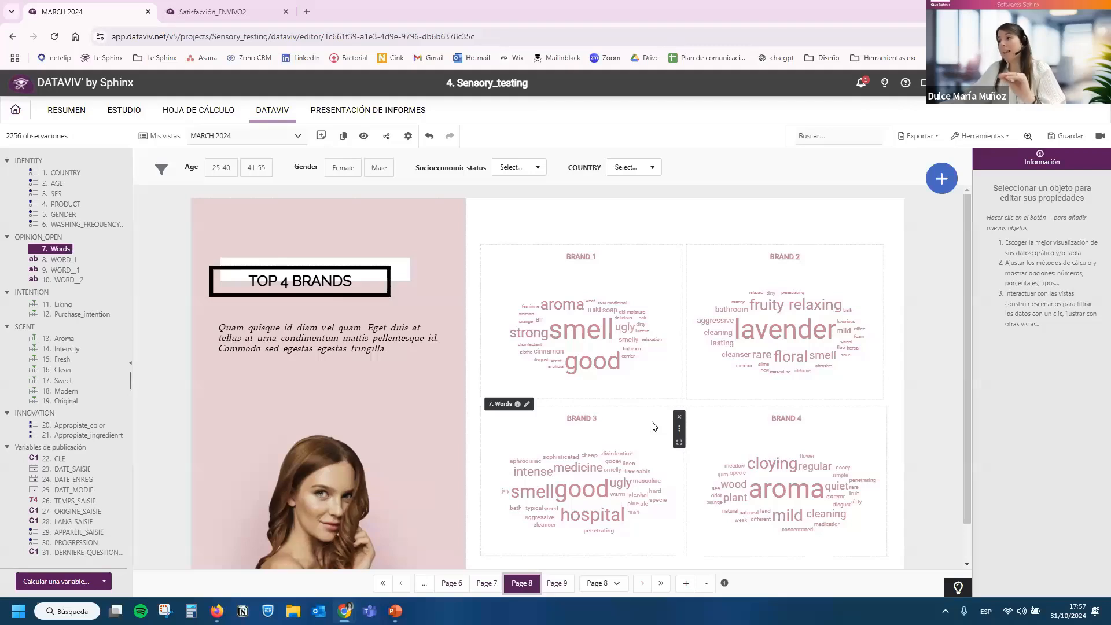
mouse_move(613, 292)
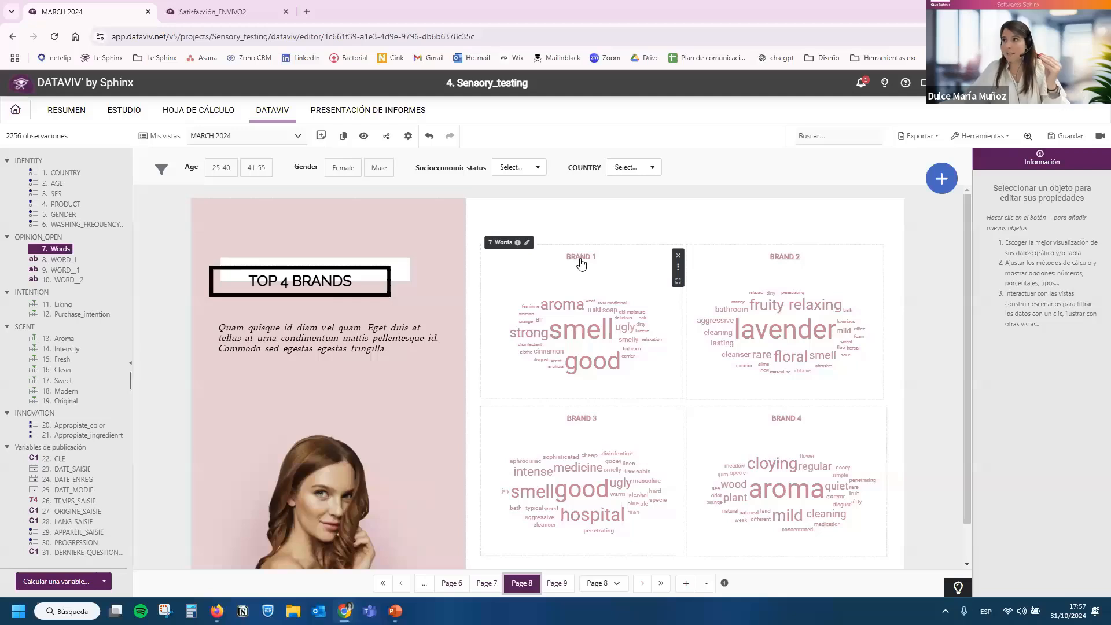
click(614, 267)
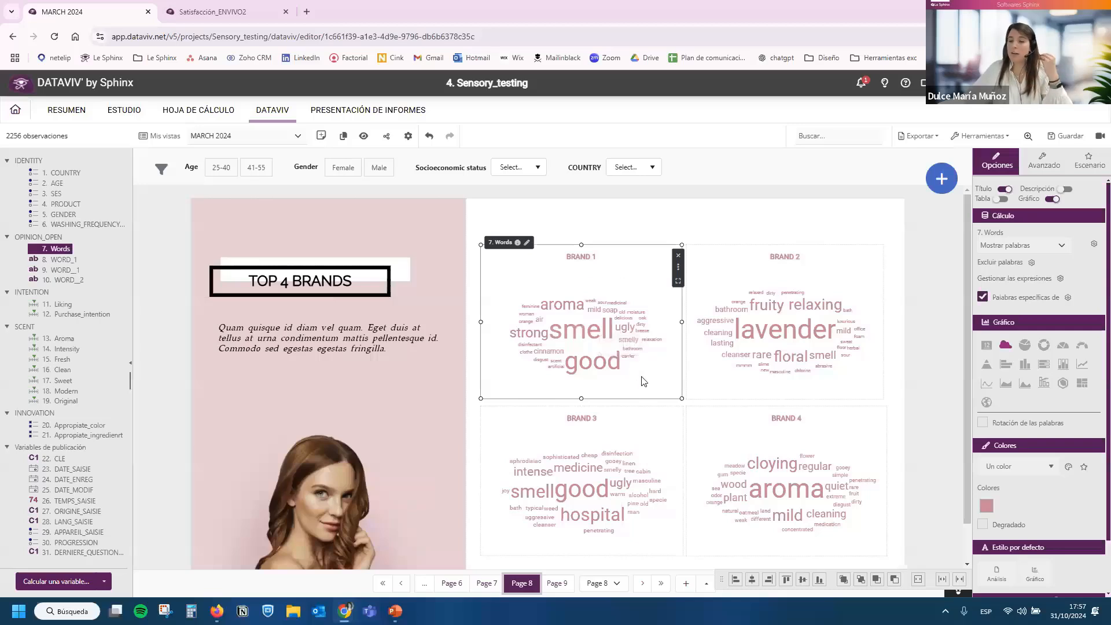
click(784, 264)
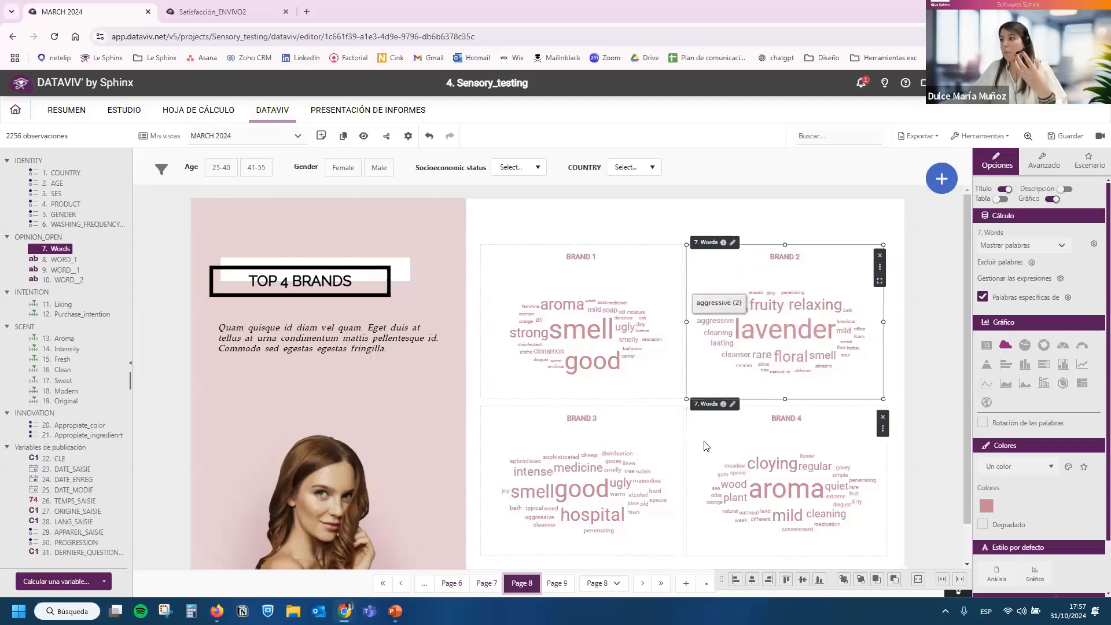
click(641, 445)
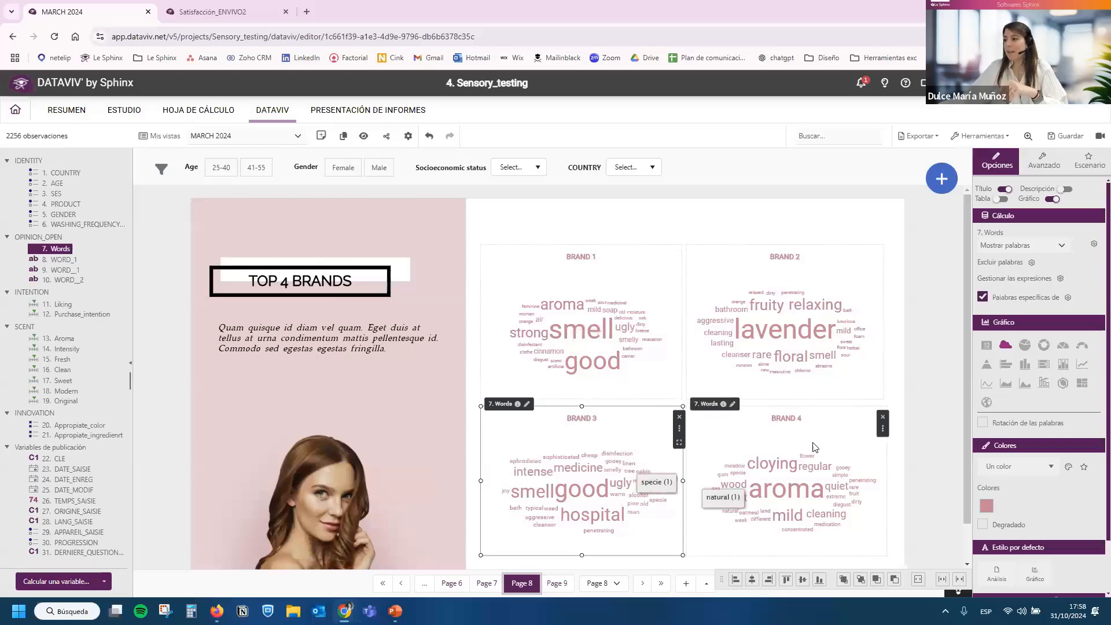
Add a new page after Page 8 and insert a sentiment analysis (Análisis de sentimientos) of the text variable 7. Words.
mouse_move(942, 179)
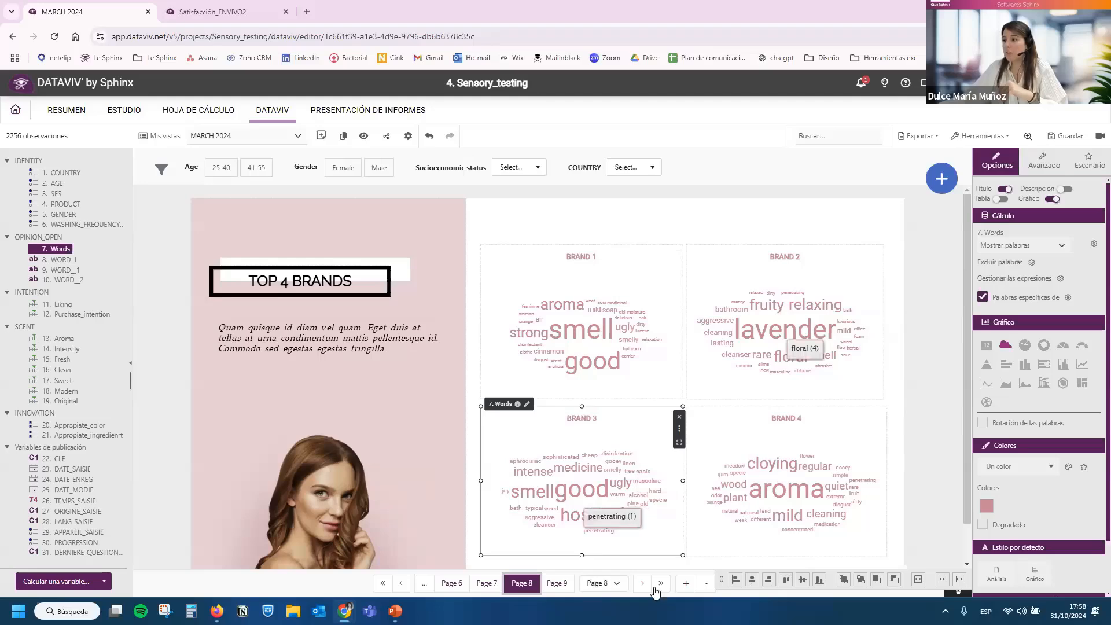
click(686, 583)
mouse_move(936, 174)
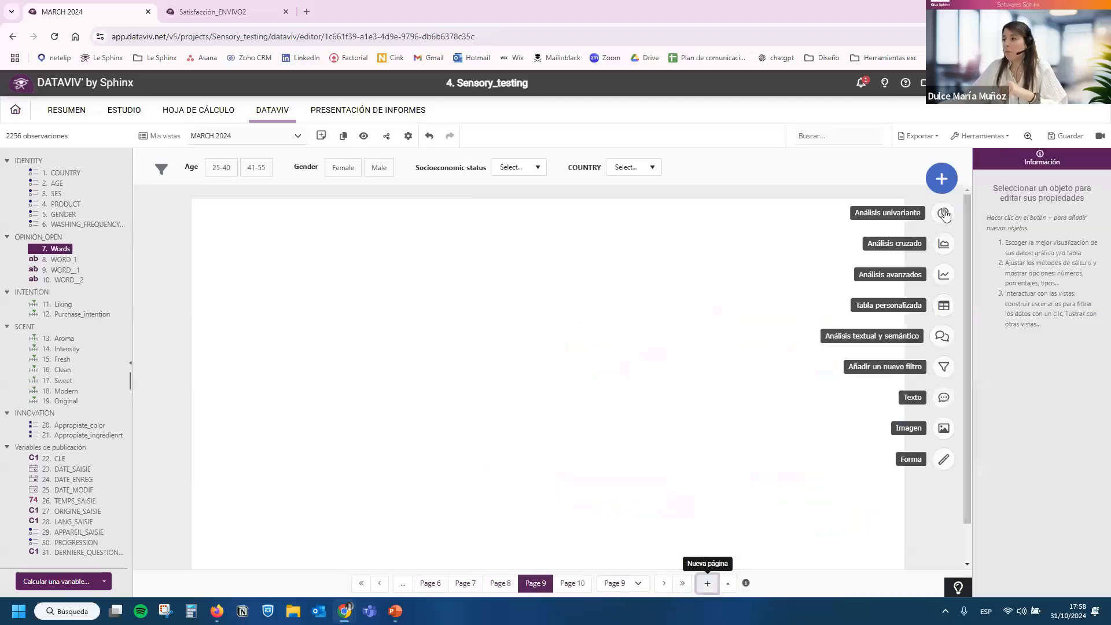
click(942, 334)
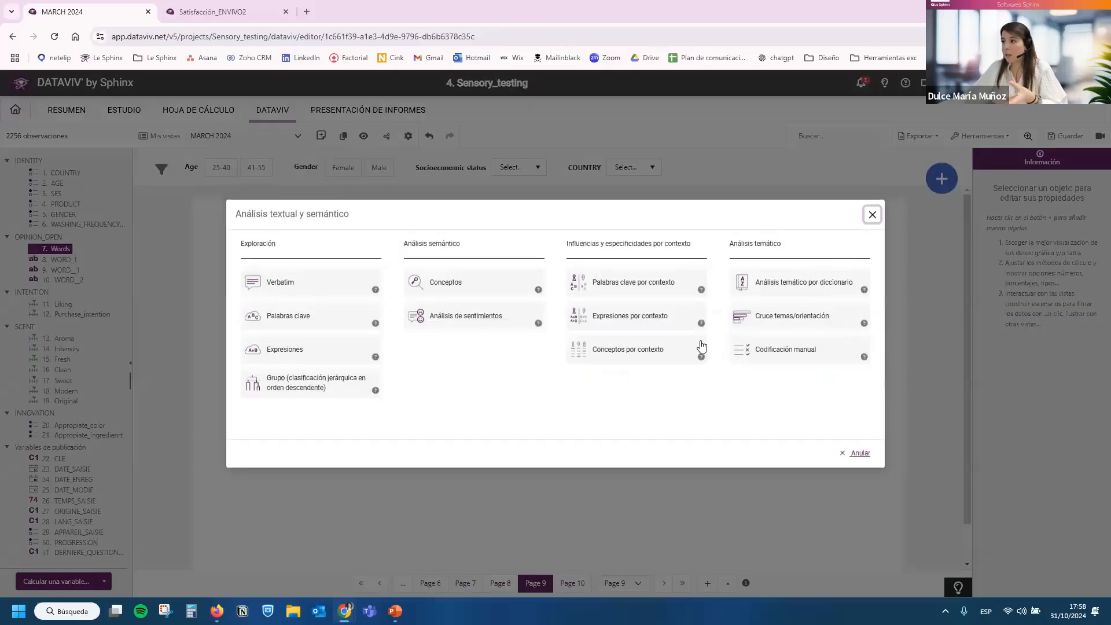
click(458, 322)
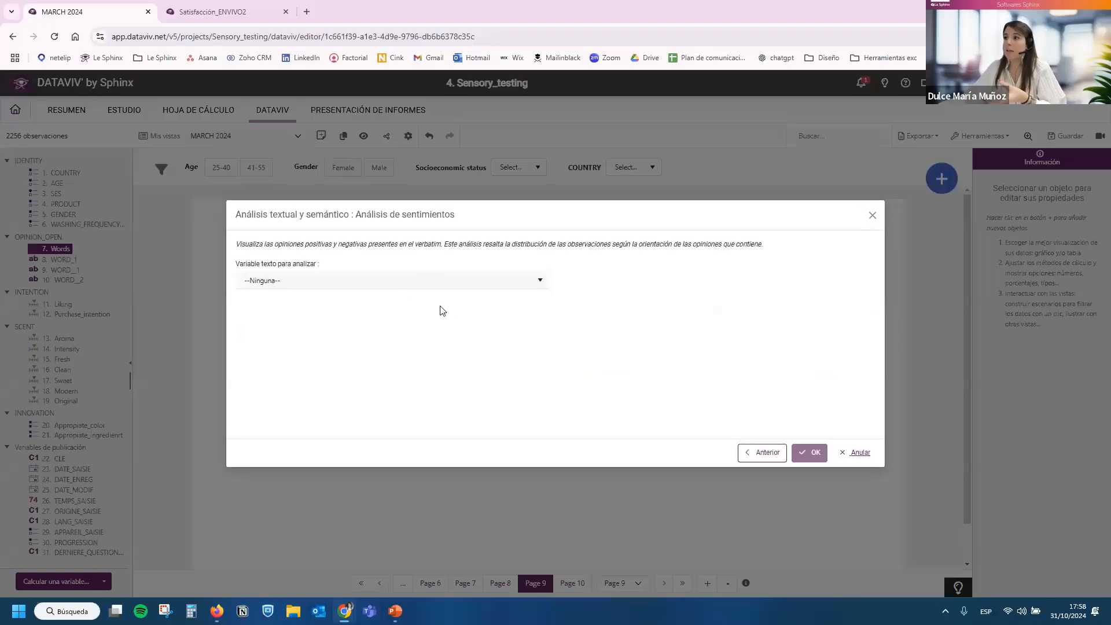
click(379, 282)
click(313, 312)
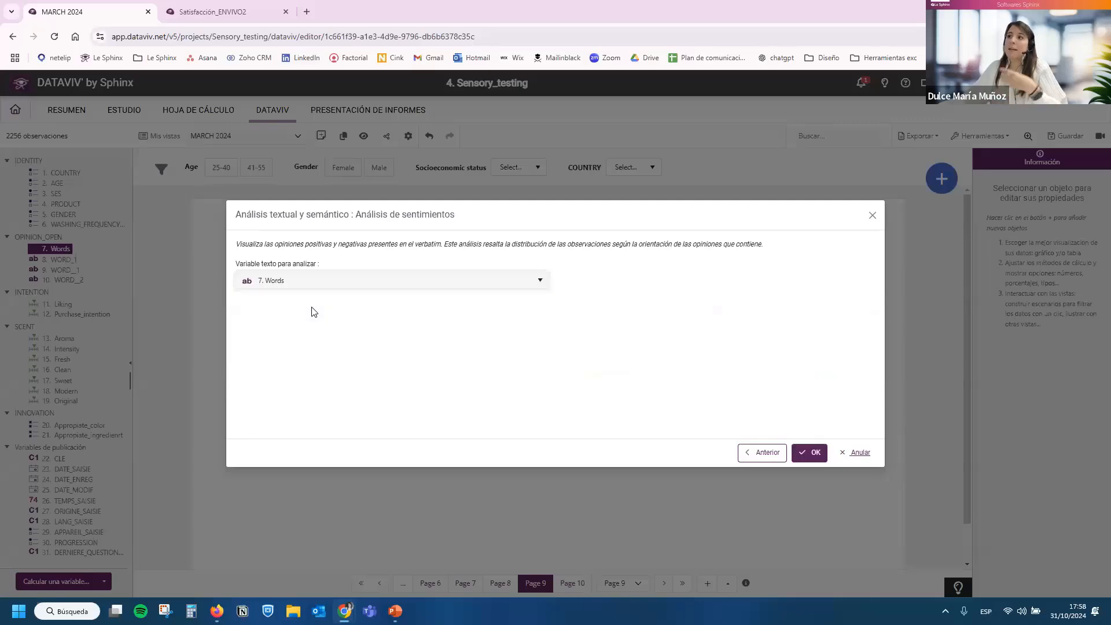
click(810, 452)
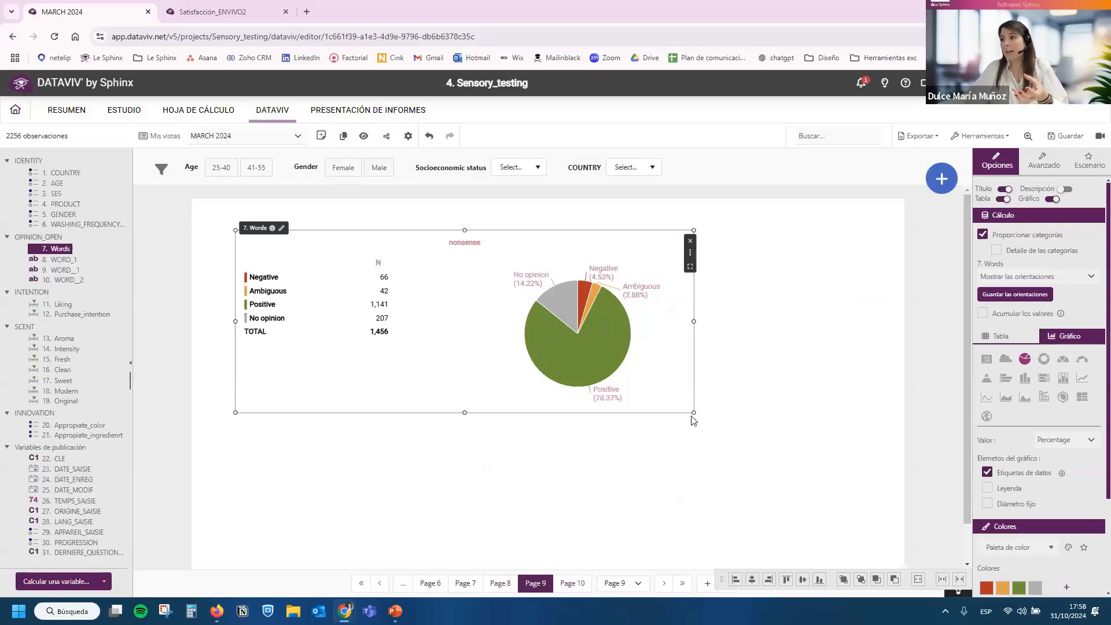
Hide the table of the sentiment analysis and arrange the pie chart in the left part of the page.
drag(693, 415, 630, 504)
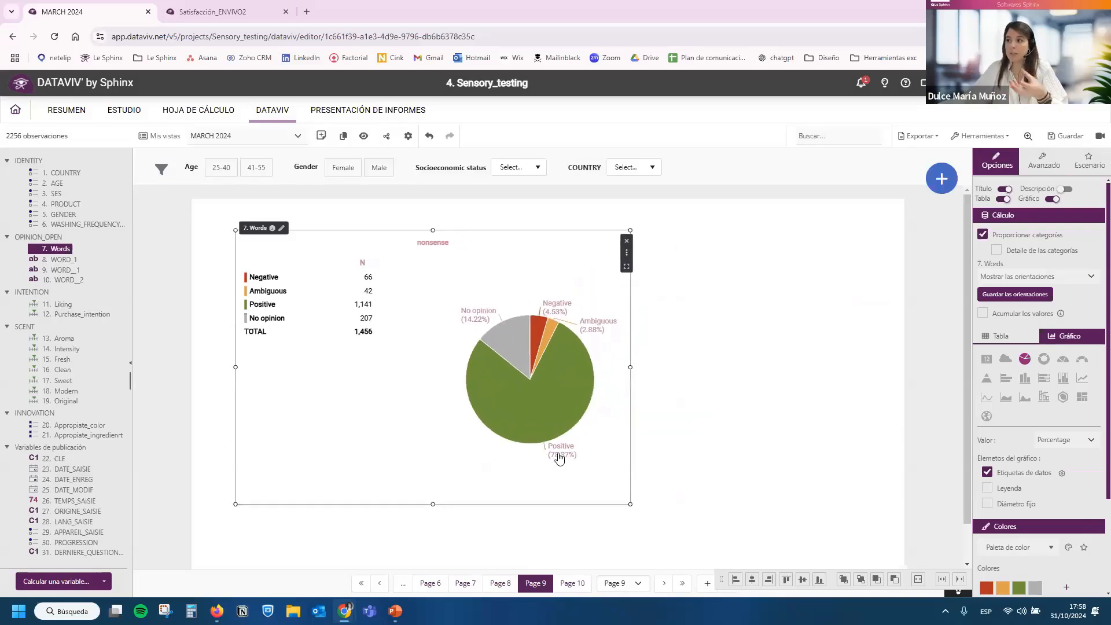
drag(549, 388, 505, 404)
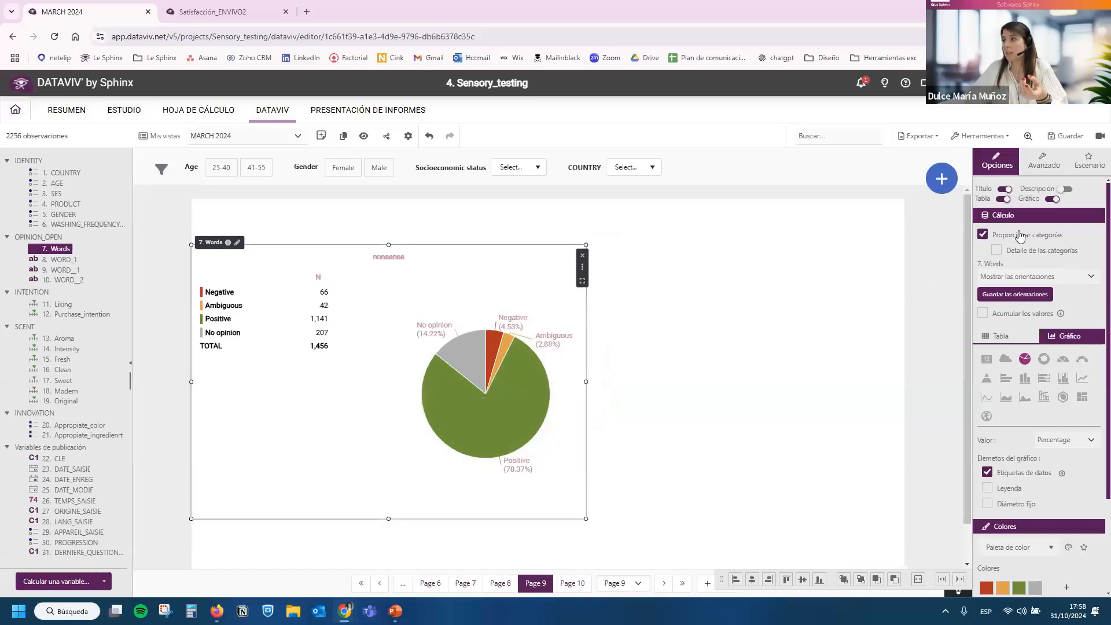
click(1002, 199)
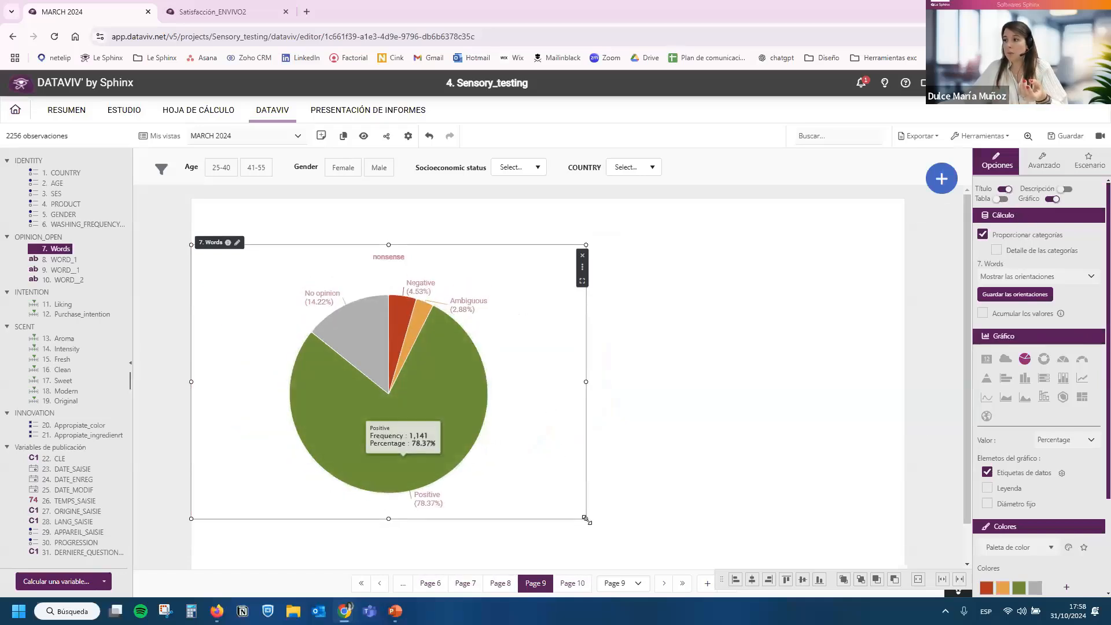
drag(491, 486, 489, 484)
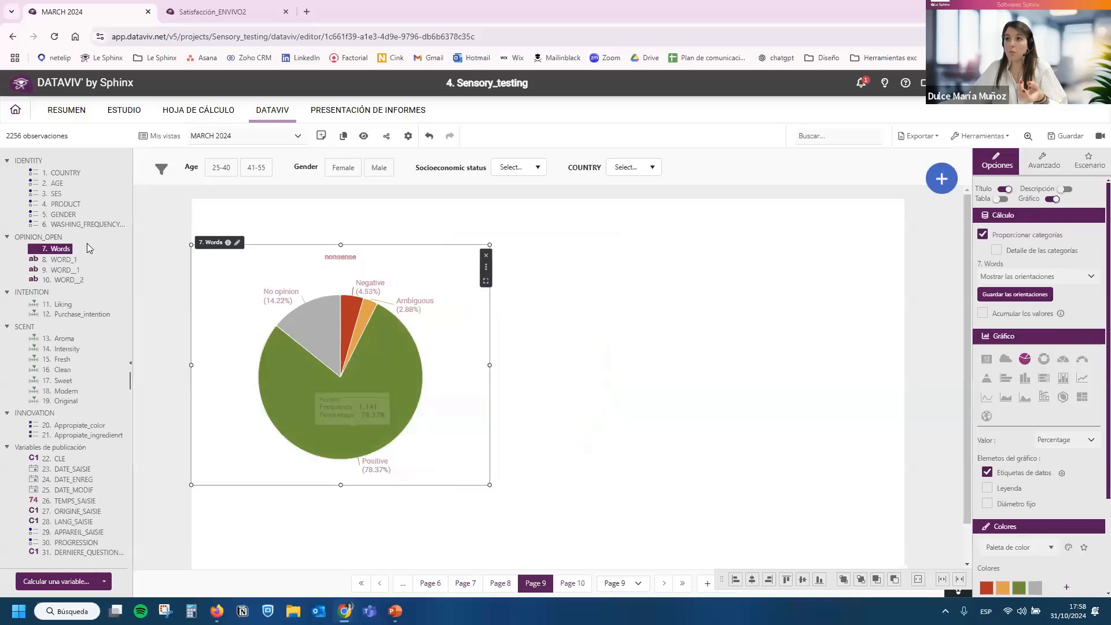
Place the variable 7. Words on the page as a verbatim list without its chart, fitted beside the pie chart.
drag(60, 249, 658, 301)
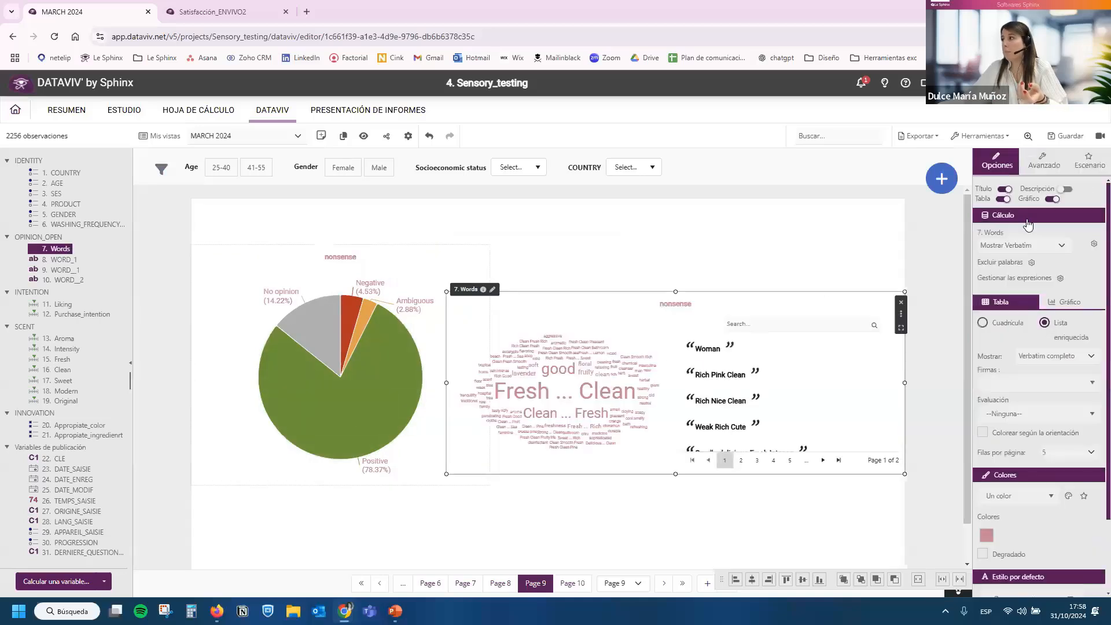
click(1050, 200)
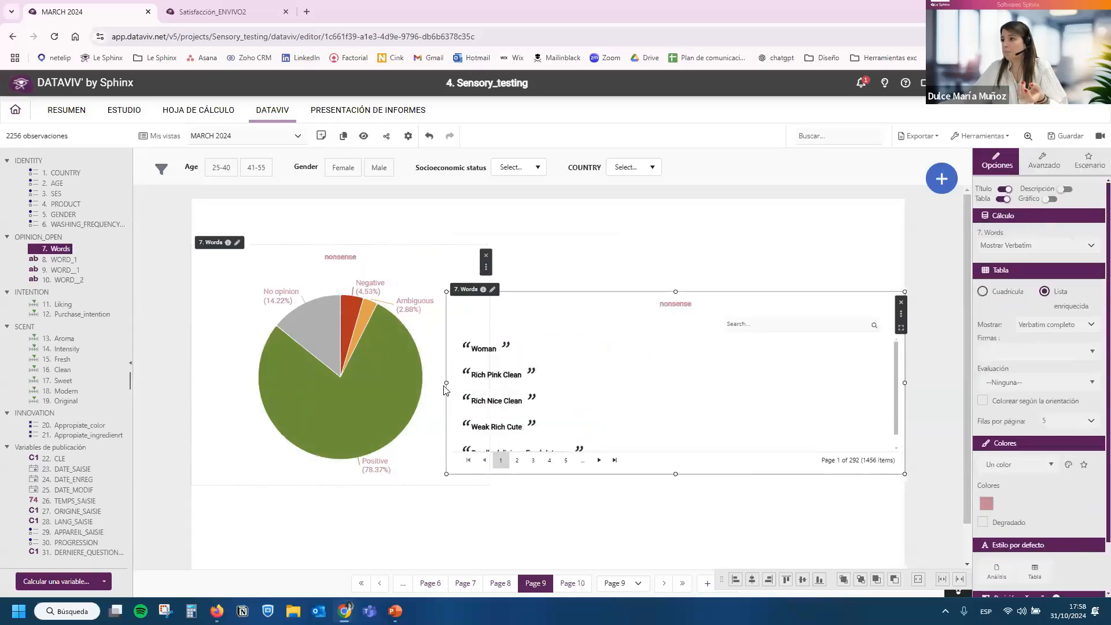
drag(442, 377, 471, 367)
drag(567, 317, 565, 316)
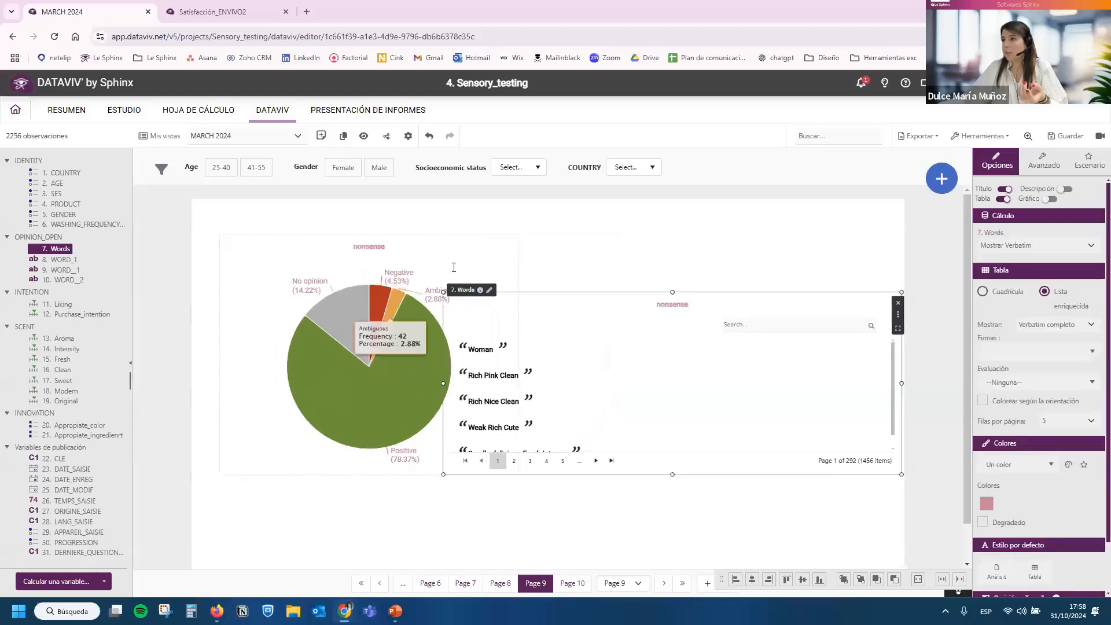
drag(363, 282, 334, 296)
drag(642, 310, 645, 293)
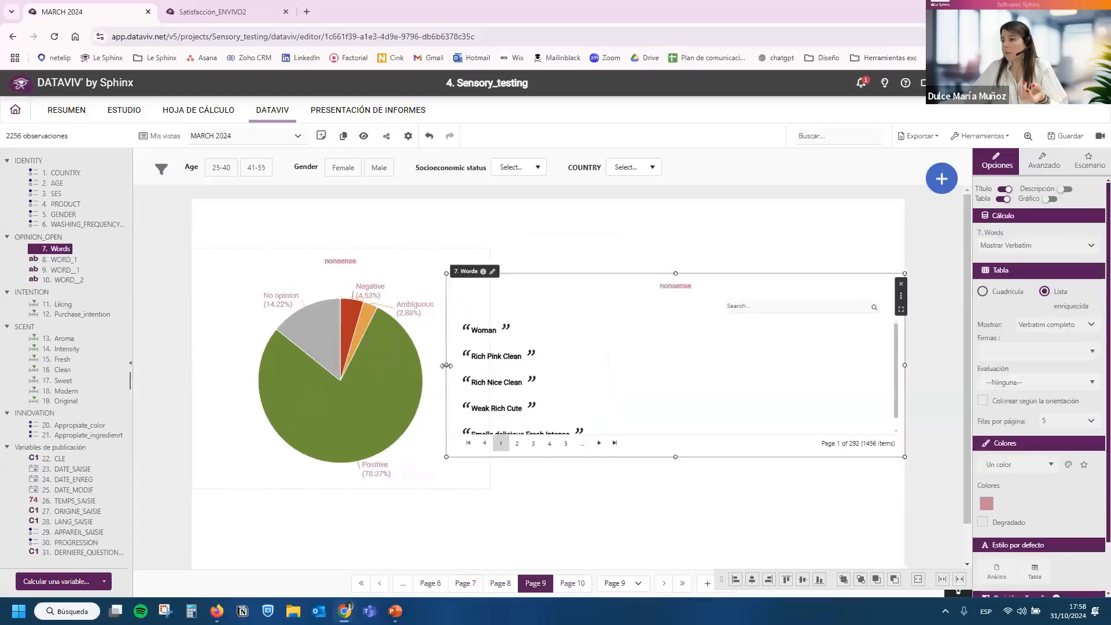
drag(446, 365, 564, 365)
drag(563, 294, 523, 282)
drag(864, 445, 905, 486)
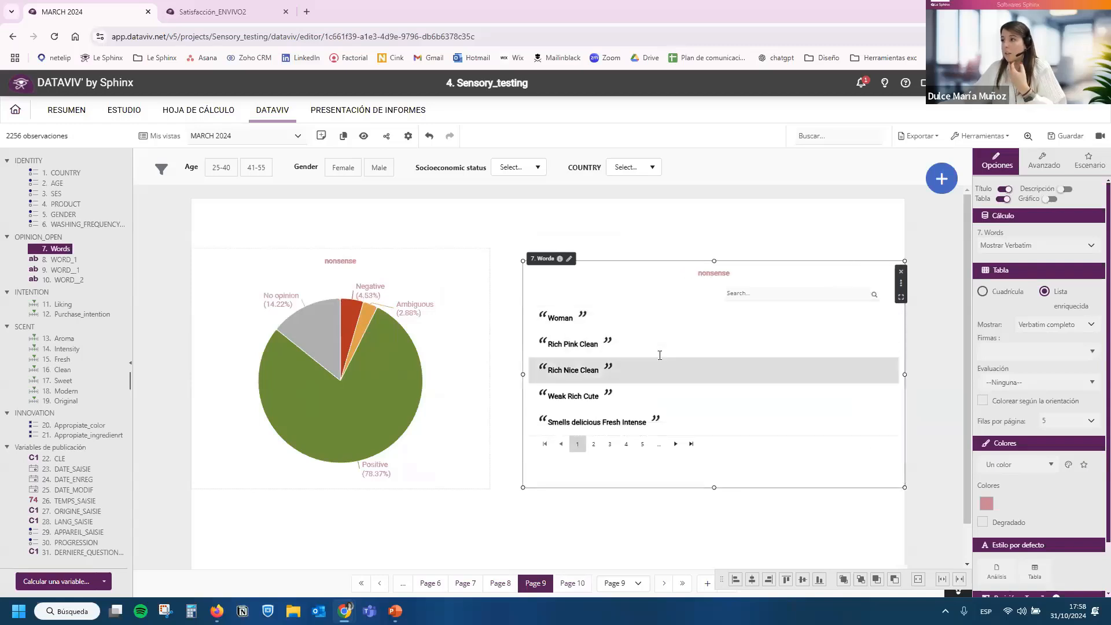
Colour the responses in the verbatim list according to their orientation (Colorear según la orientación).
click(484, 337)
click(628, 308)
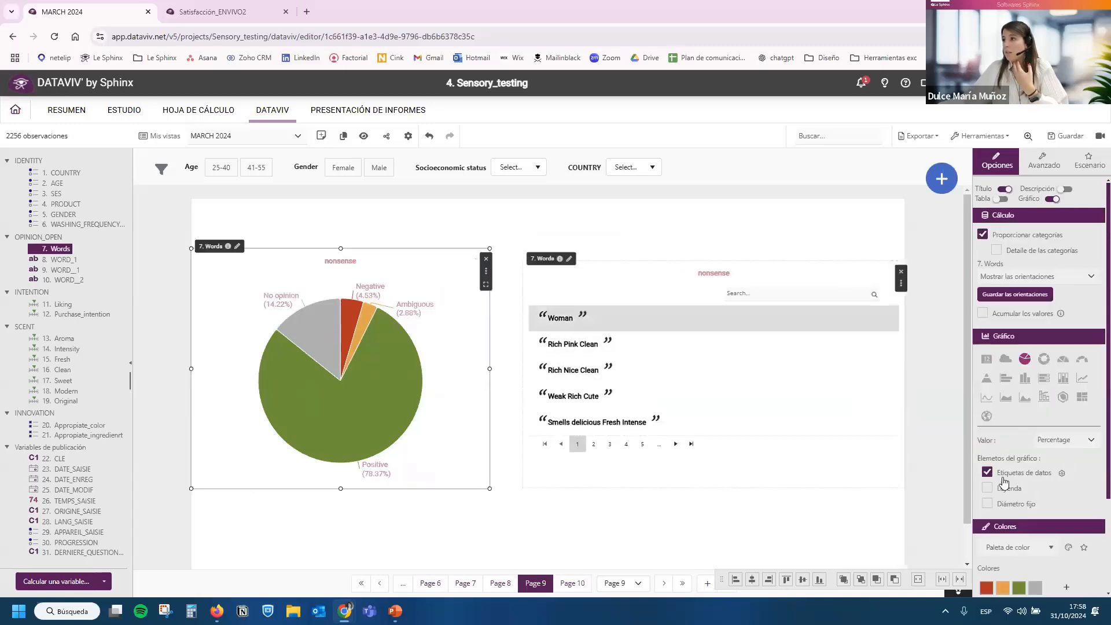
click(1052, 403)
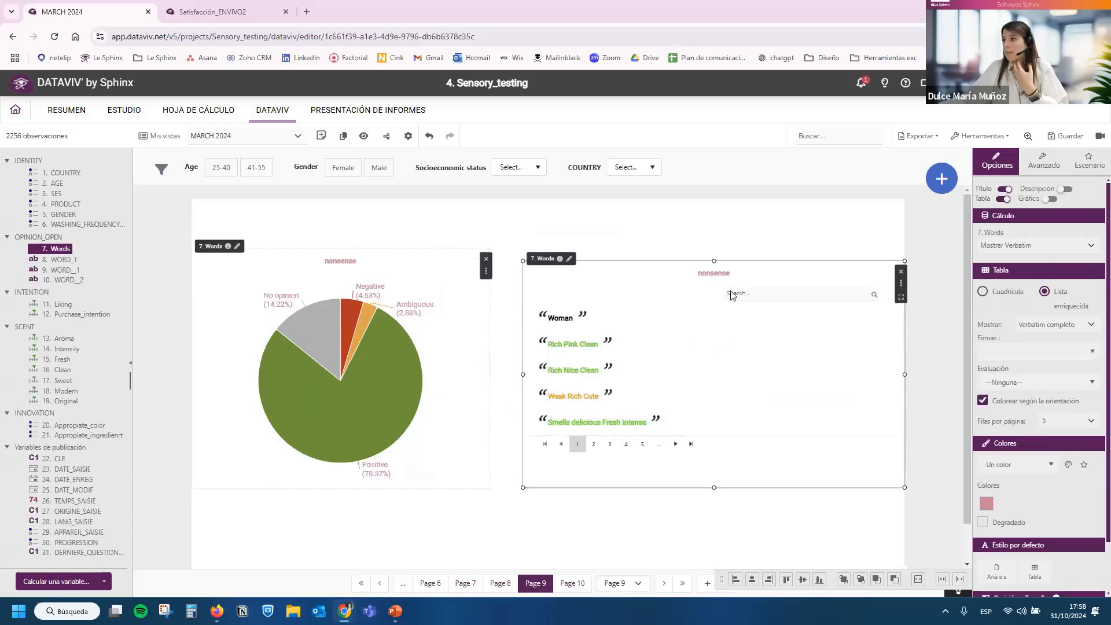
Give the sentiment pie chart the storyboarding action Análisis de filtrado so that it filters the verbatim list.
click(468, 365)
click(1090, 160)
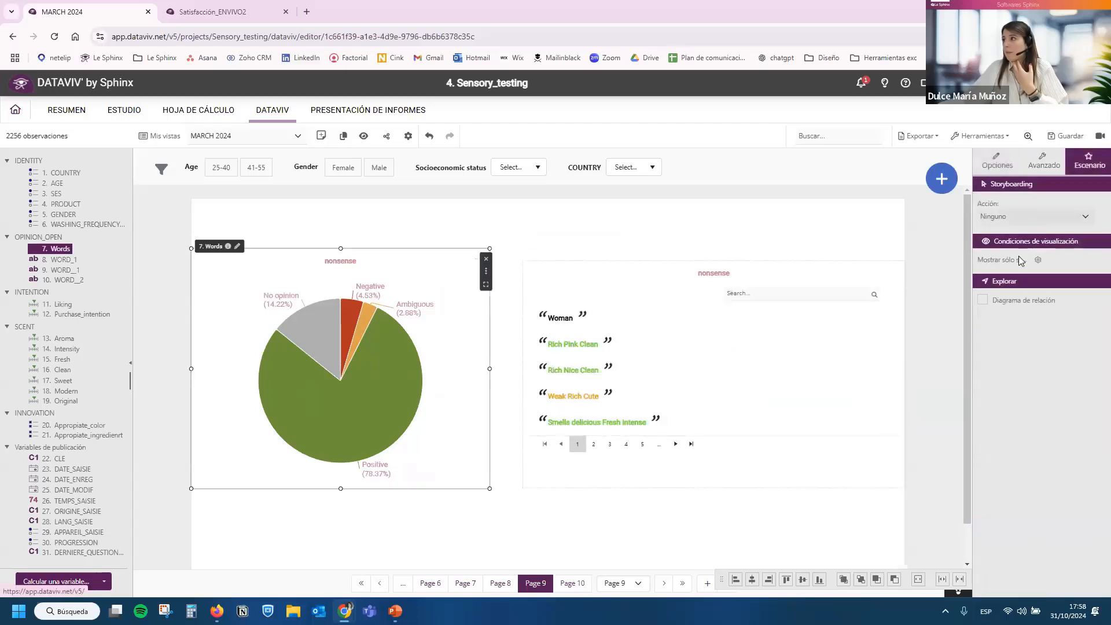
click(1033, 216)
click(1009, 255)
click(985, 283)
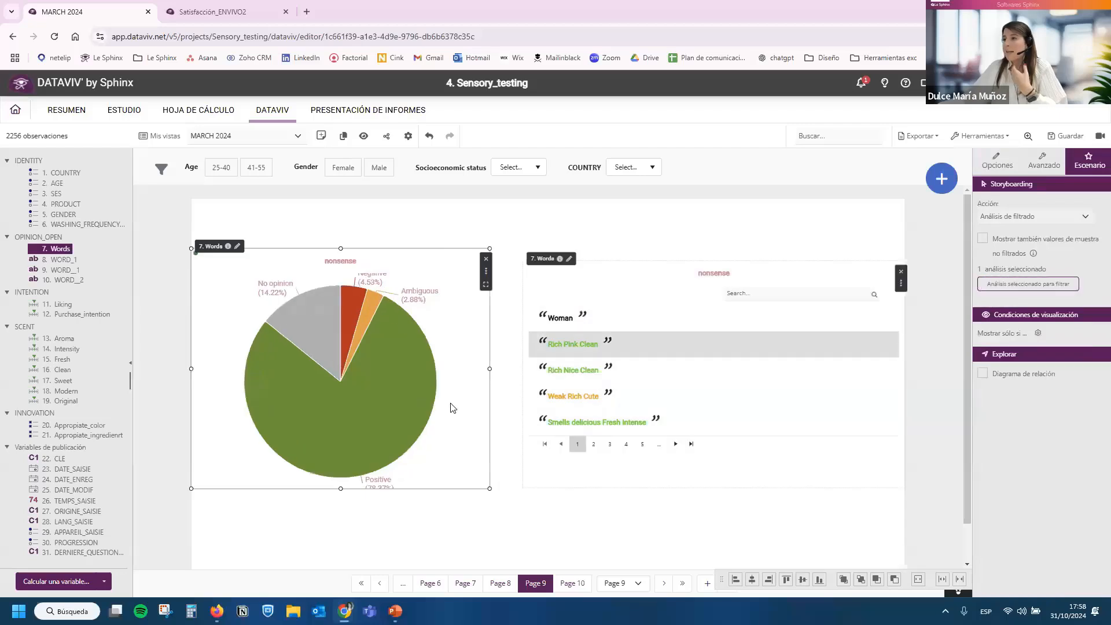
Filter the verbatim list by the Positive slice of the pie chart and browse its second and third pages.
click(347, 434)
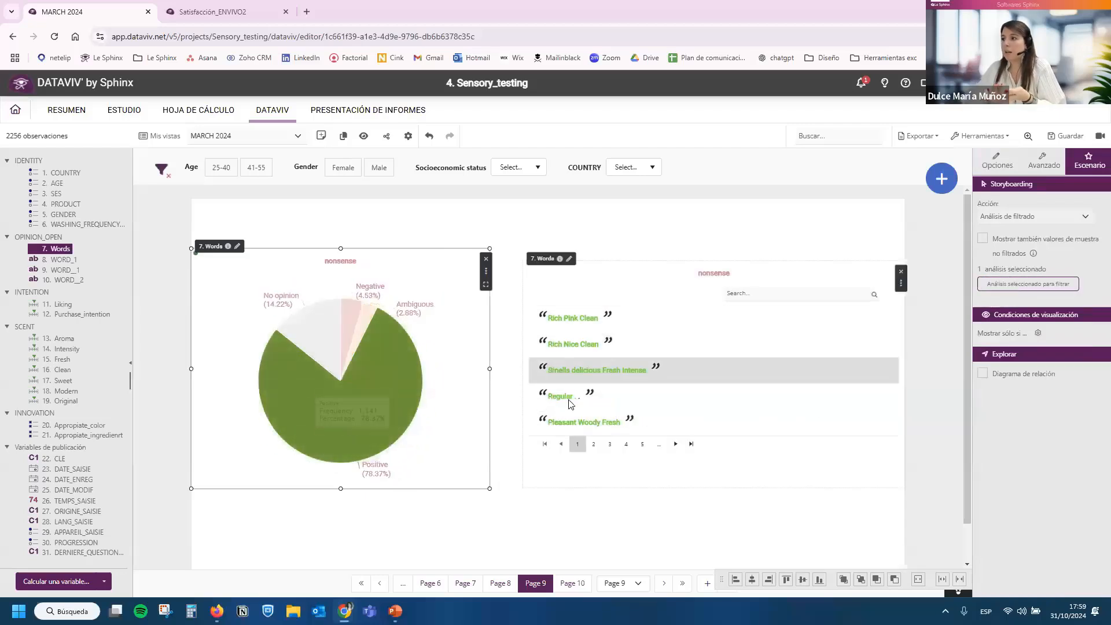
click(592, 442)
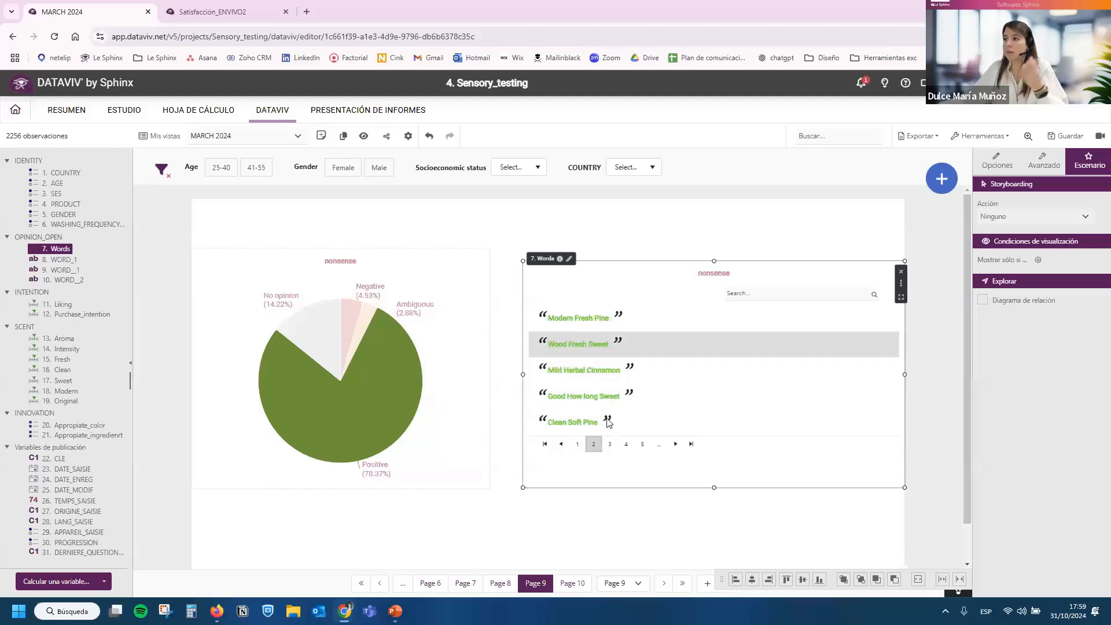
click(609, 443)
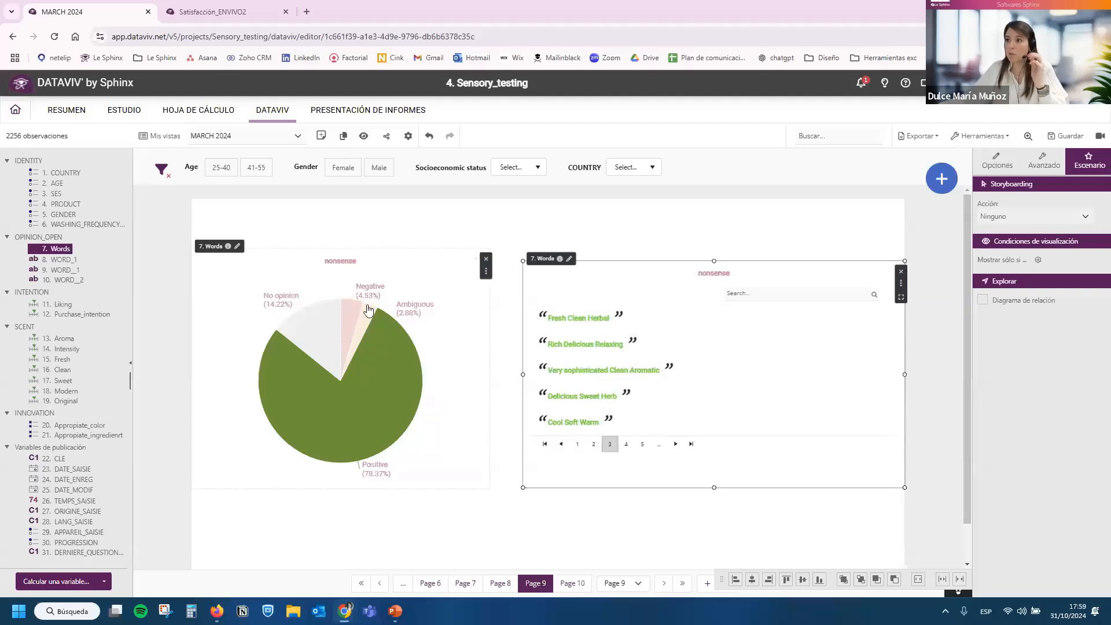
Filter the verbatim list by the Negative slice, browse its third and fourth pages, and save the dashboard.
click(348, 324)
click(554, 344)
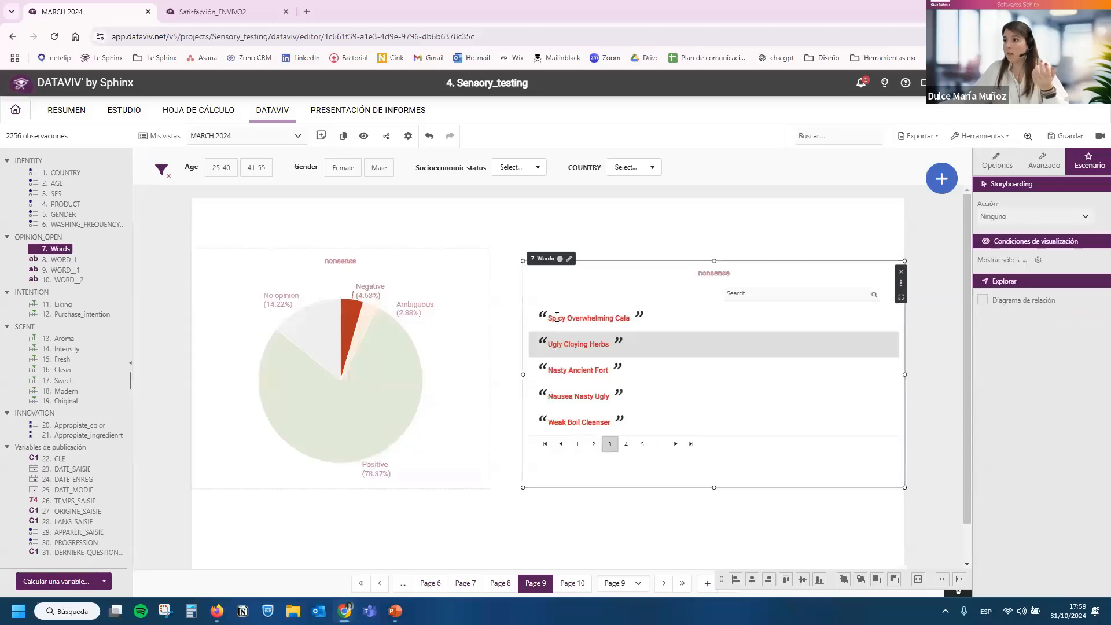
click(625, 444)
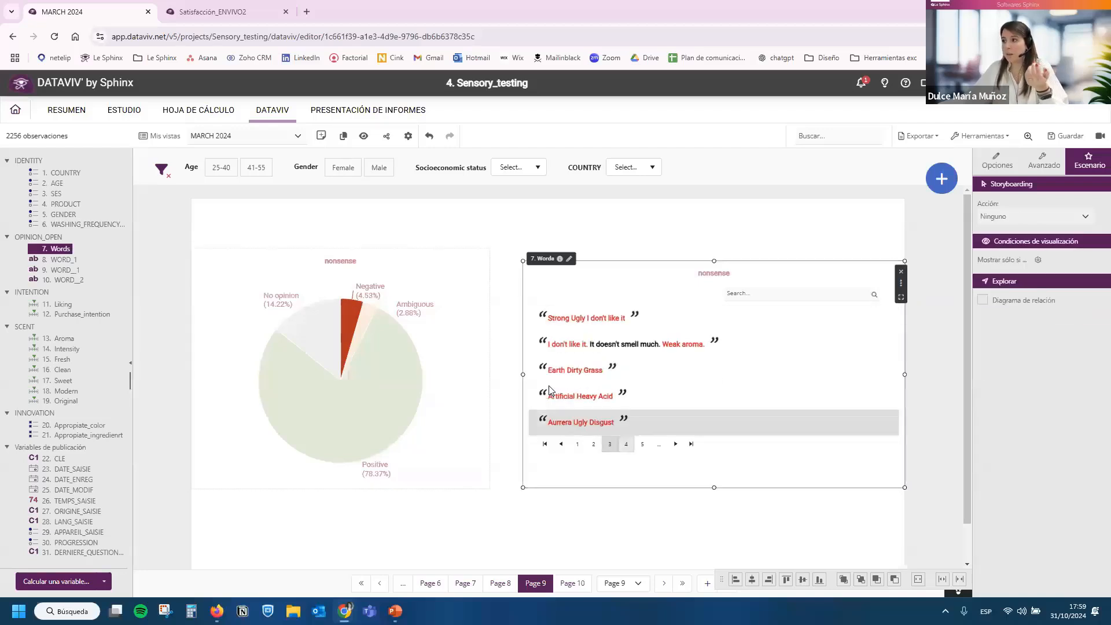
click(560, 444)
click(1065, 136)
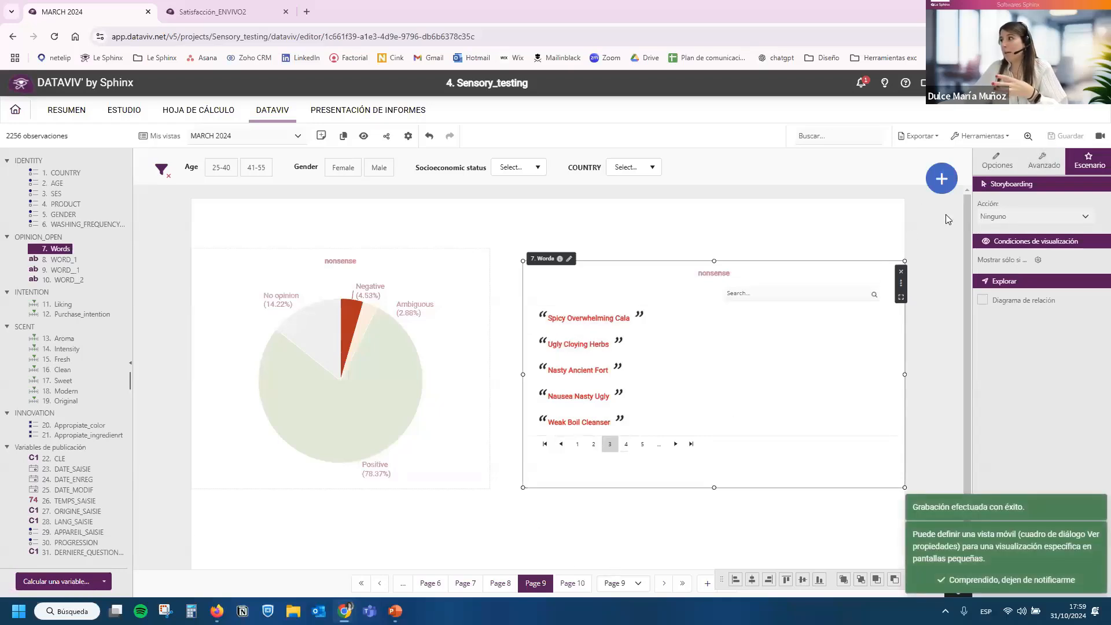
Start a dictionary-based thematic analysis (Análisis temático por diccionario) of the text variable 7. Words.
click(948, 183)
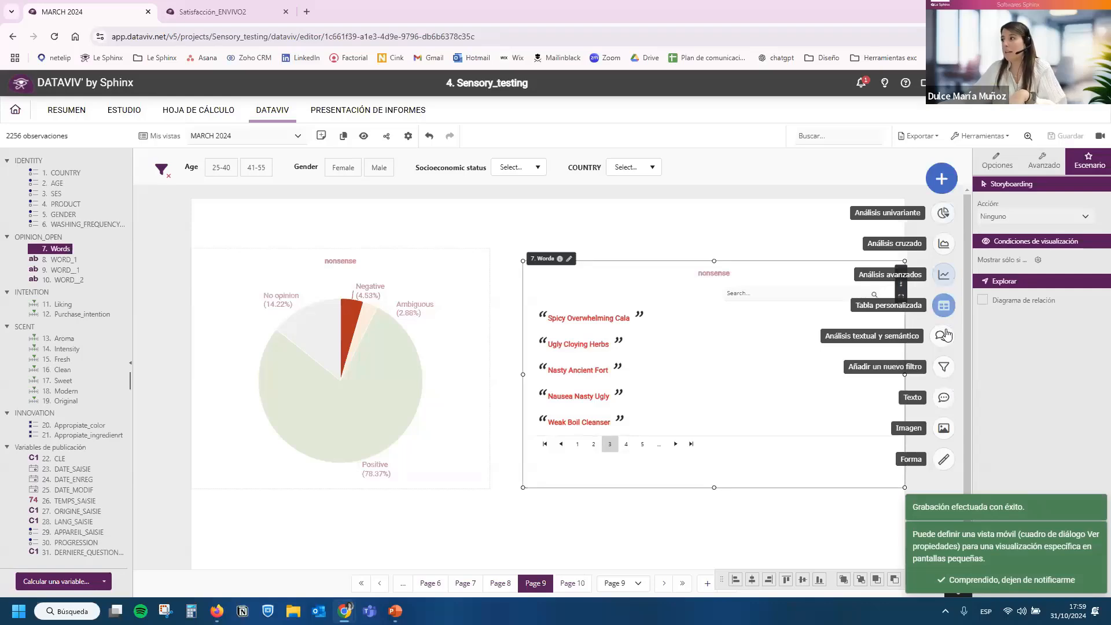
click(943, 337)
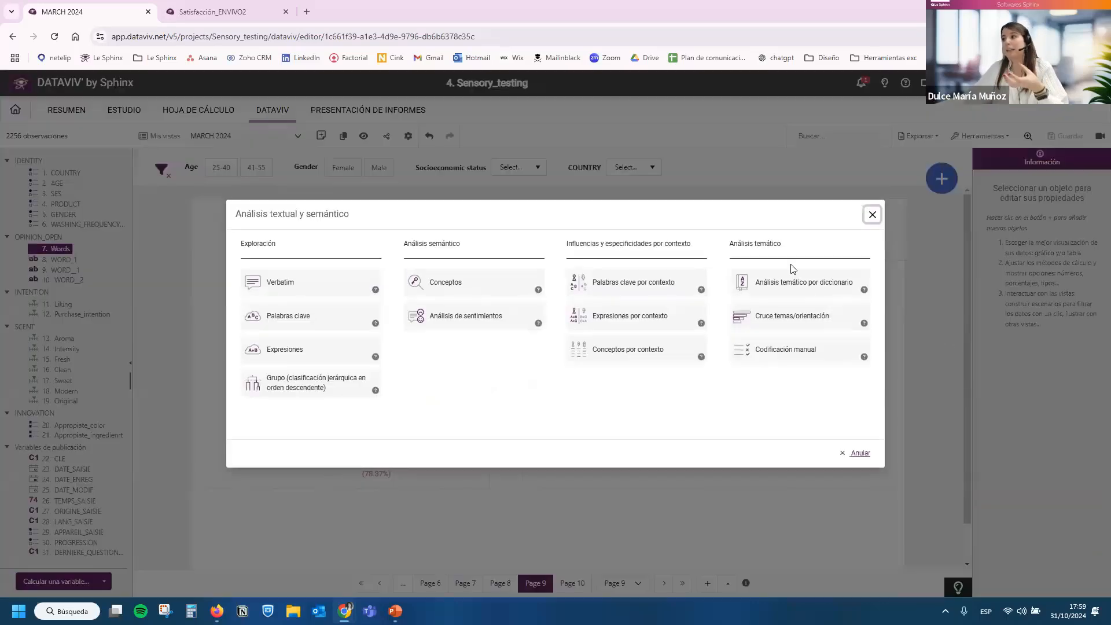
drag(733, 243, 782, 246)
click(782, 246)
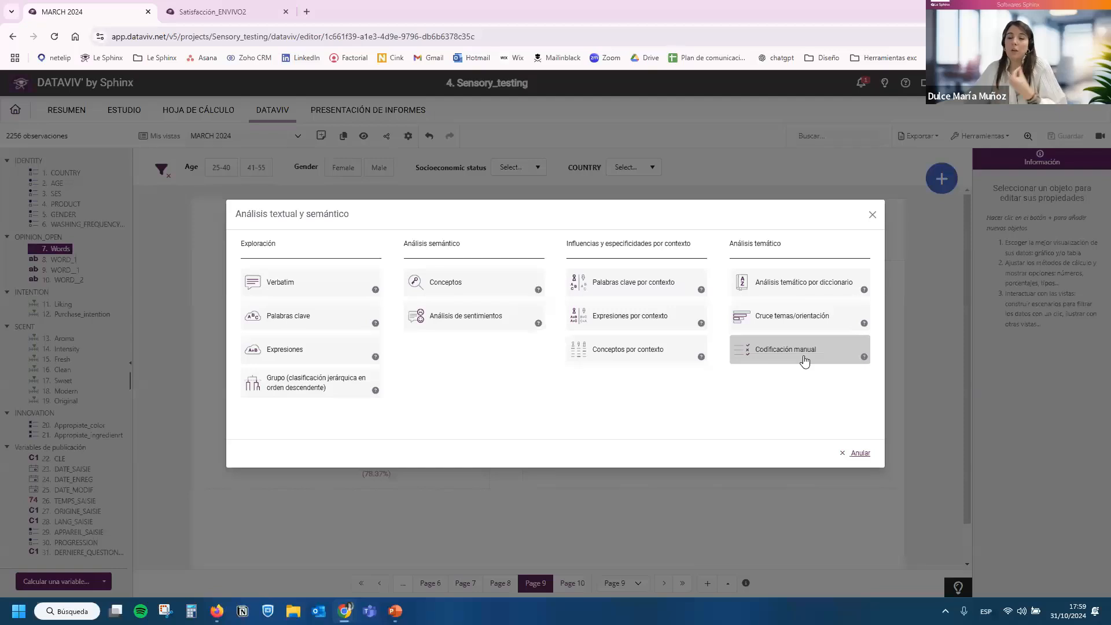
click(795, 290)
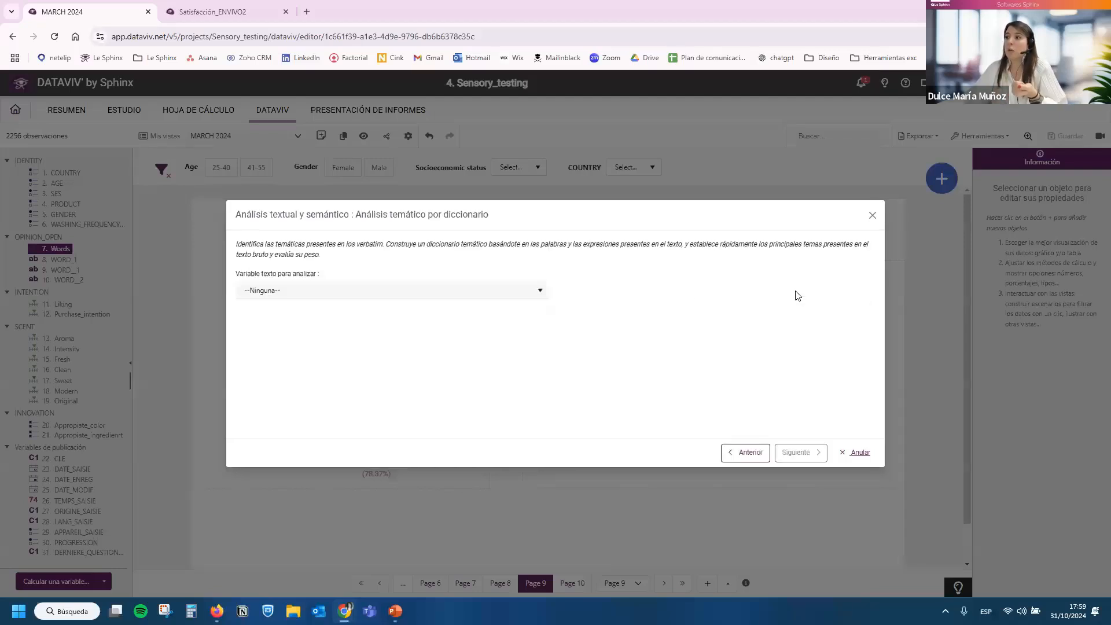
click(392, 290)
click(466, 322)
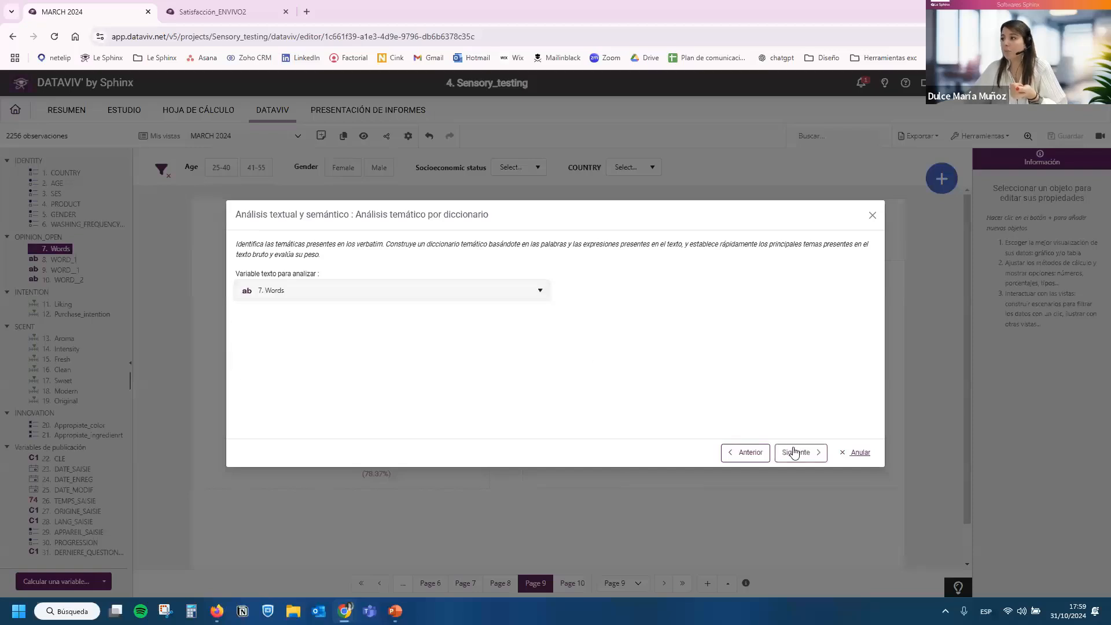
click(795, 452)
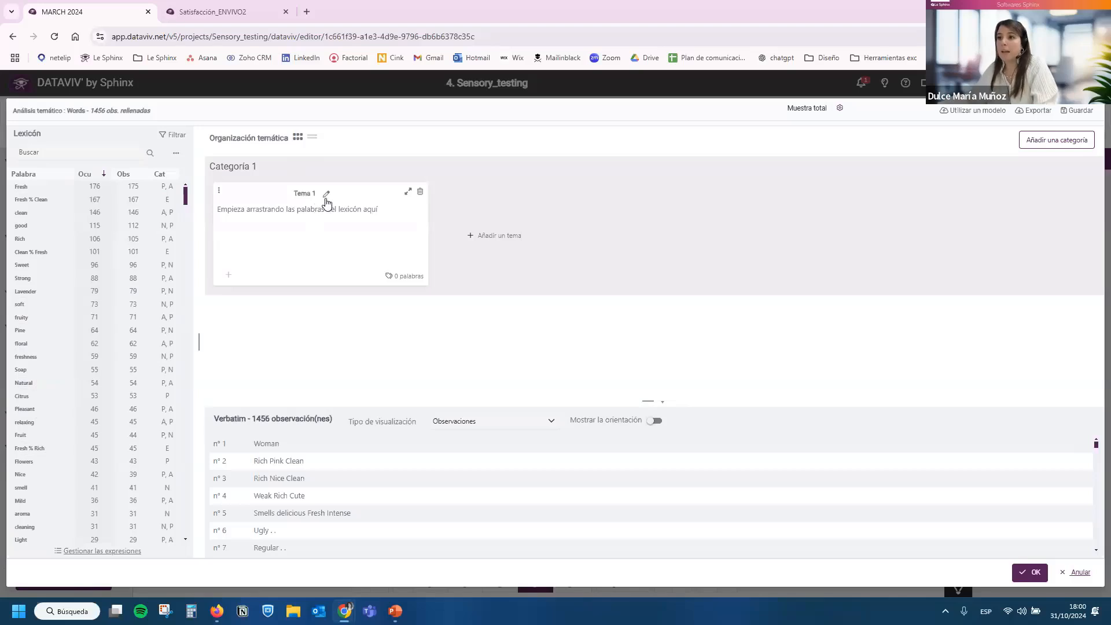
Rename the first theme of Categoría 1 as aroma floral.
click(326, 196)
key(BackSpace)
key(BackSpace)
key(BackSpace)
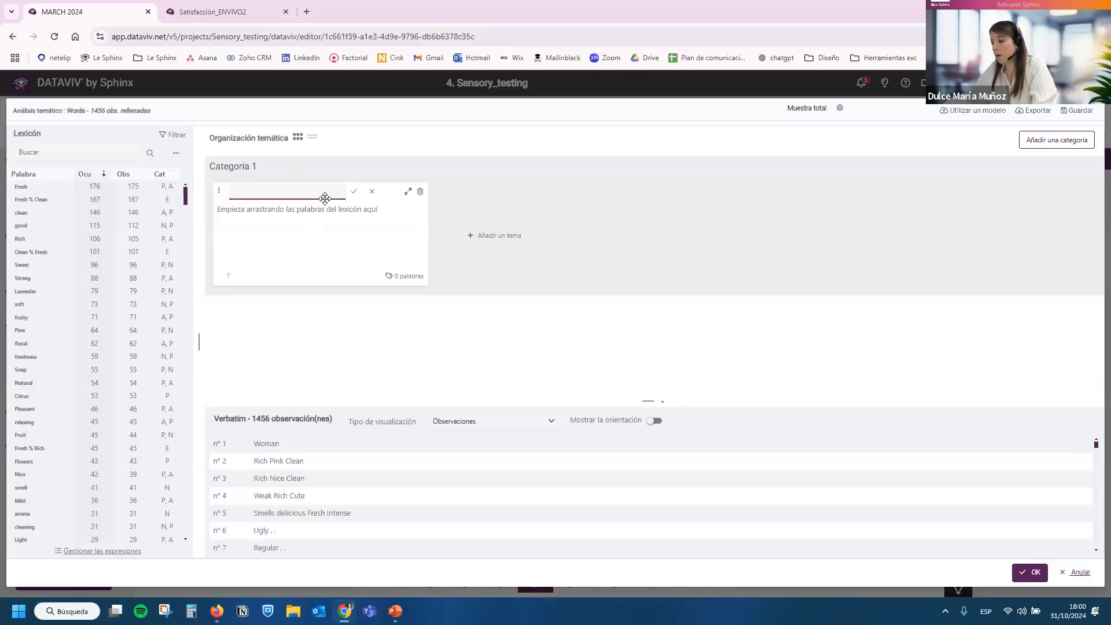
text(aroma floral)
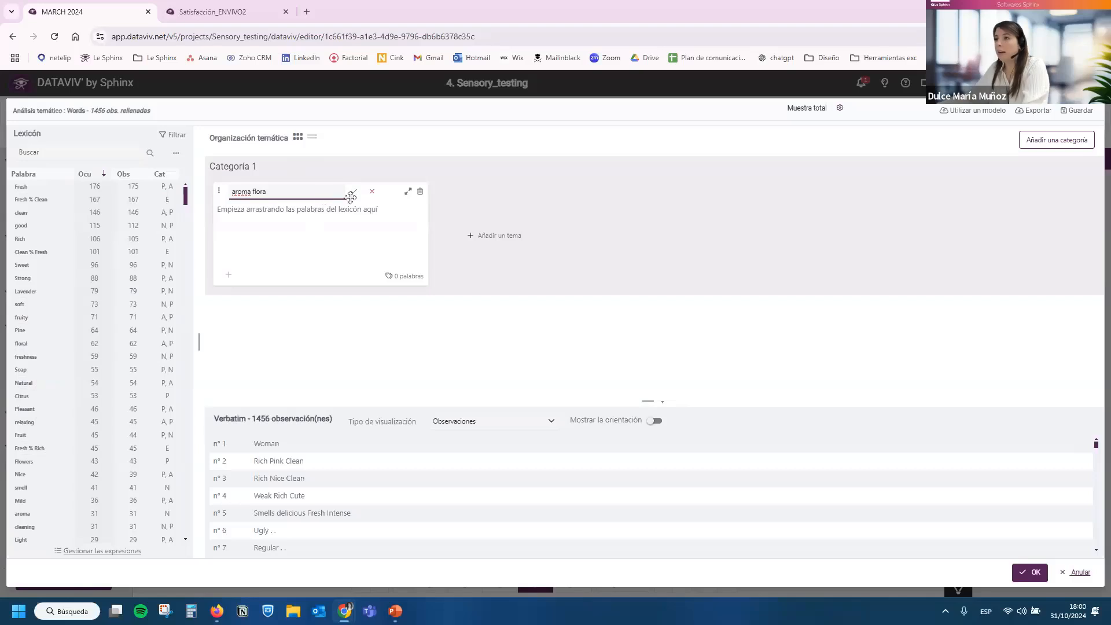
click(354, 191)
Add the lexicon words Lavender, floral and Pine to the aroma floral theme.
drag(42, 288, 267, 241)
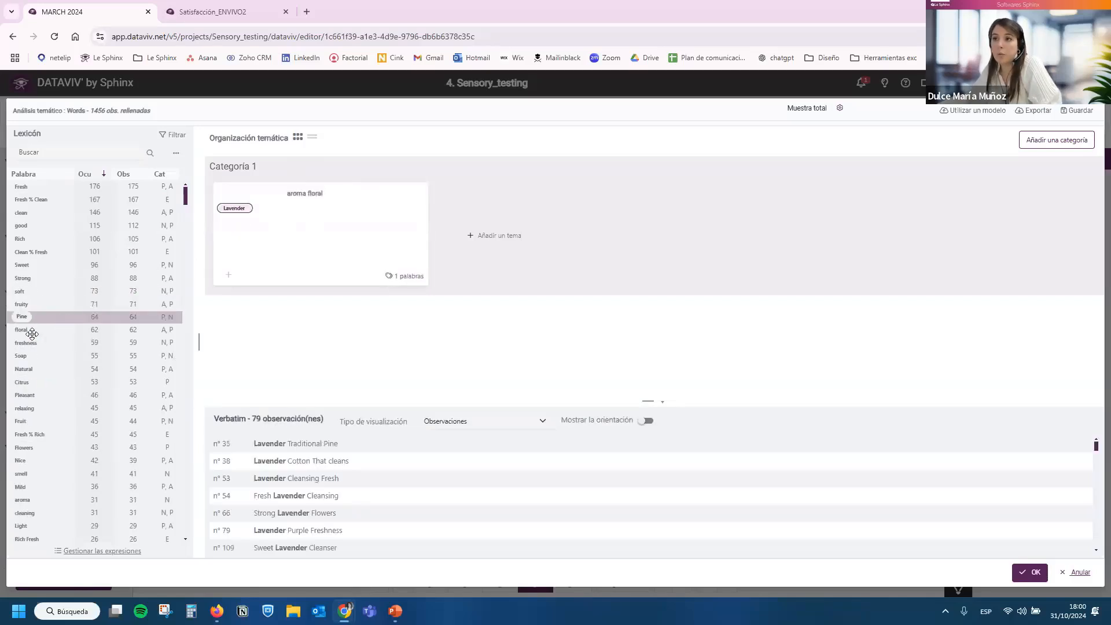
drag(26, 330, 243, 237)
drag(20, 316, 275, 252)
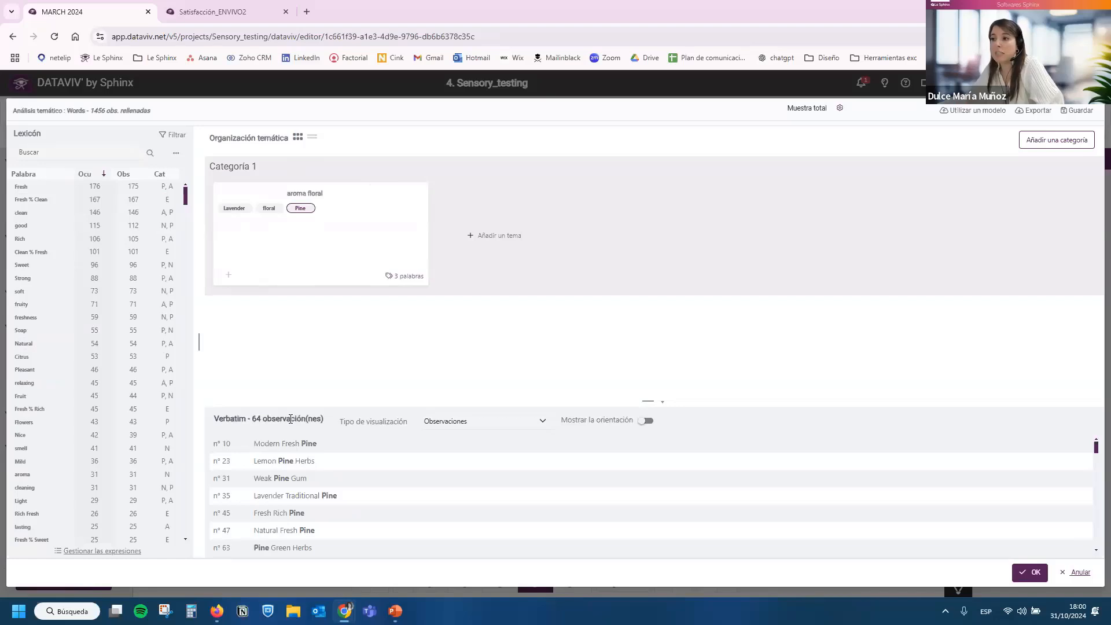
drag(254, 418, 309, 418)
triple_click(310, 443)
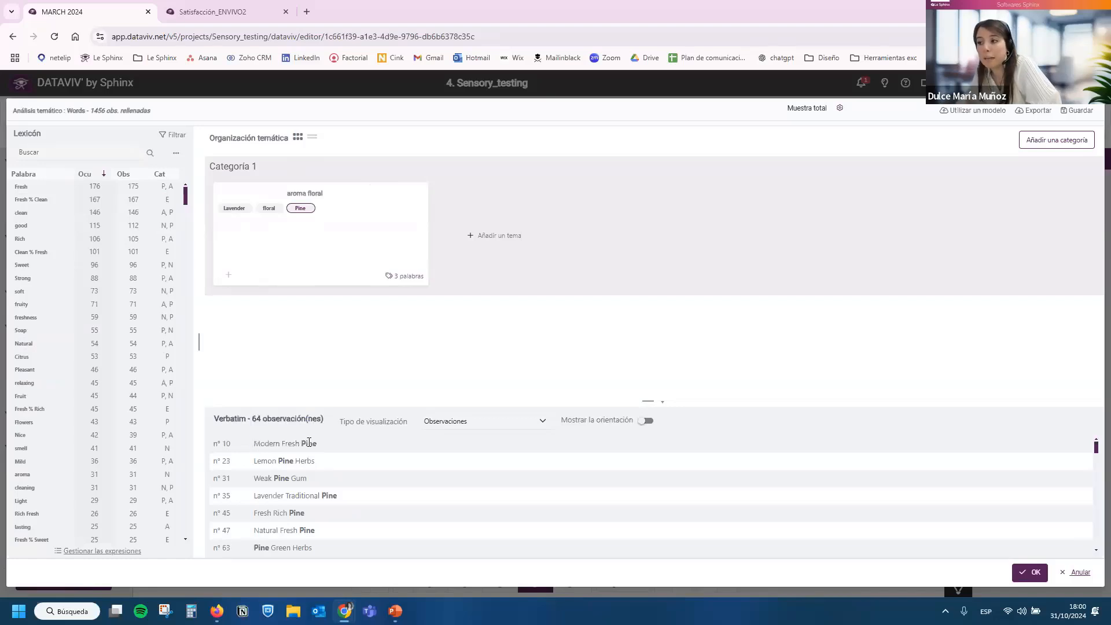
double_click(309, 442)
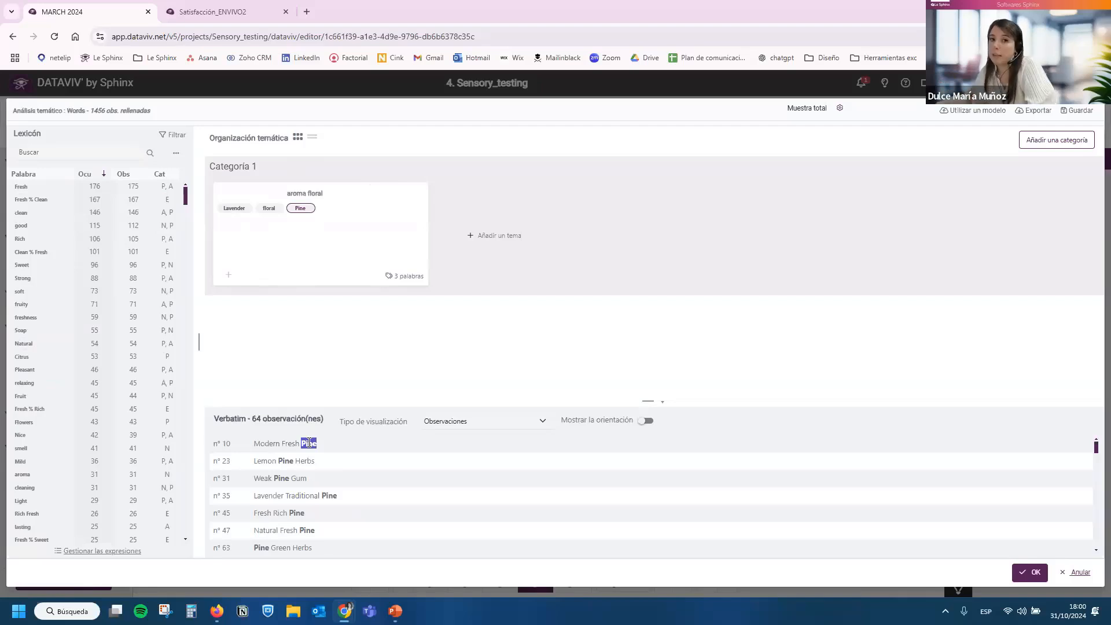
click(309, 443)
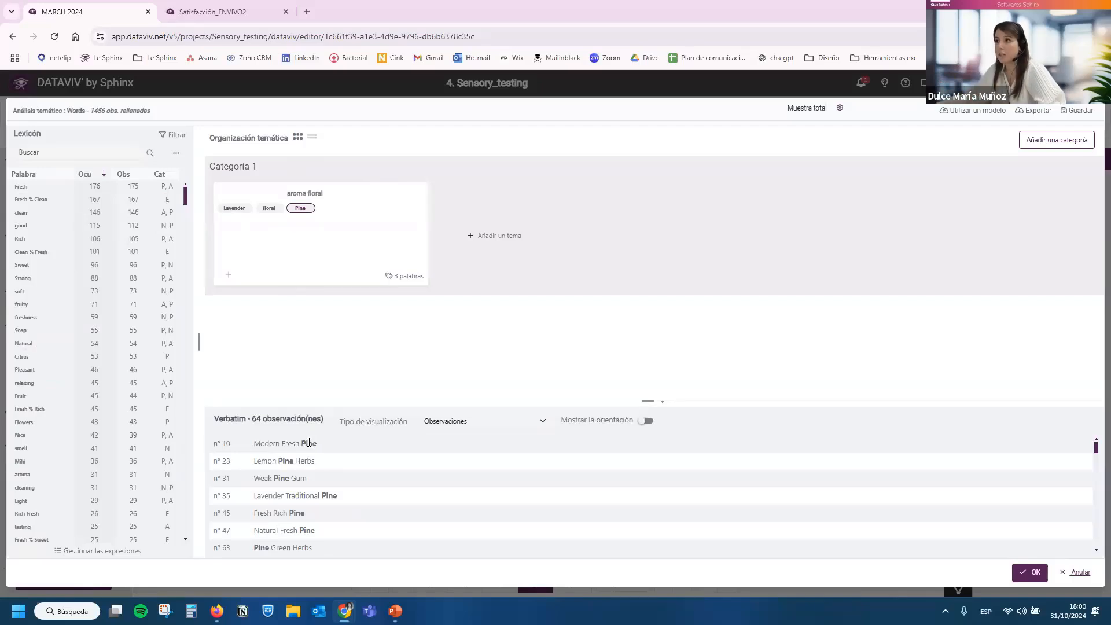
Load the dictionary file Clasificacion_Colonias_Unicas.txt as the thematic model, replacing the current theme definitions.
click(968, 111)
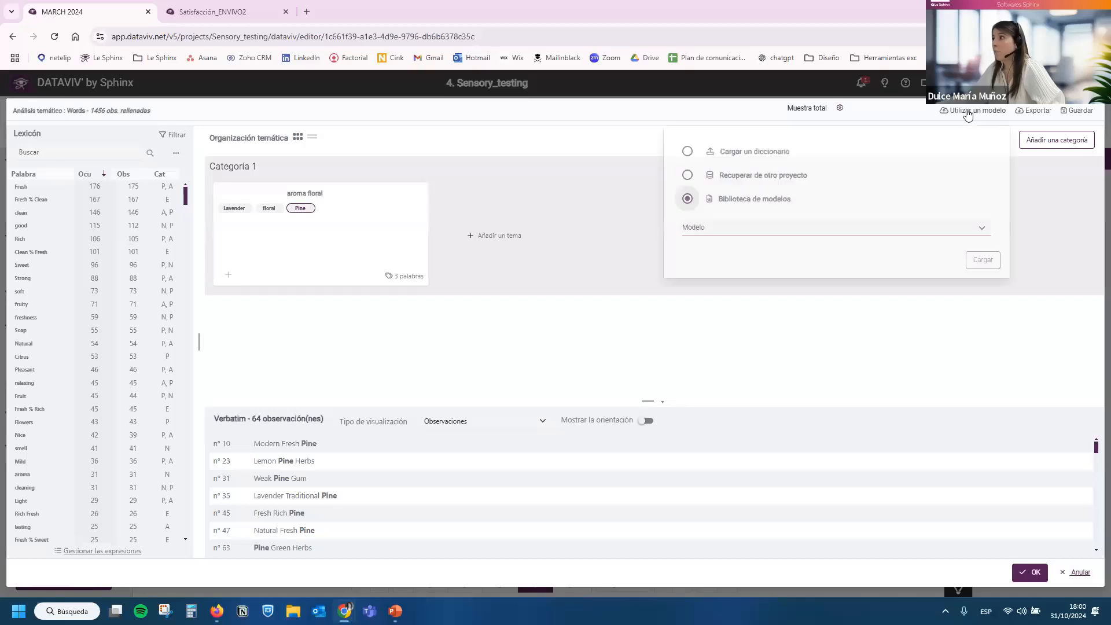
click(776, 151)
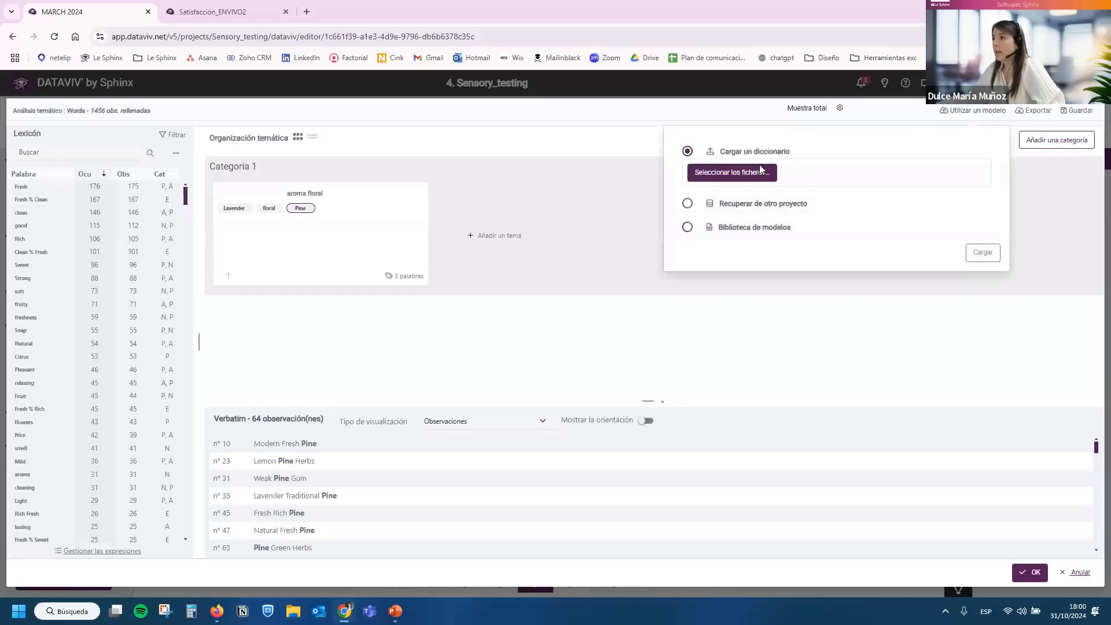
click(760, 169)
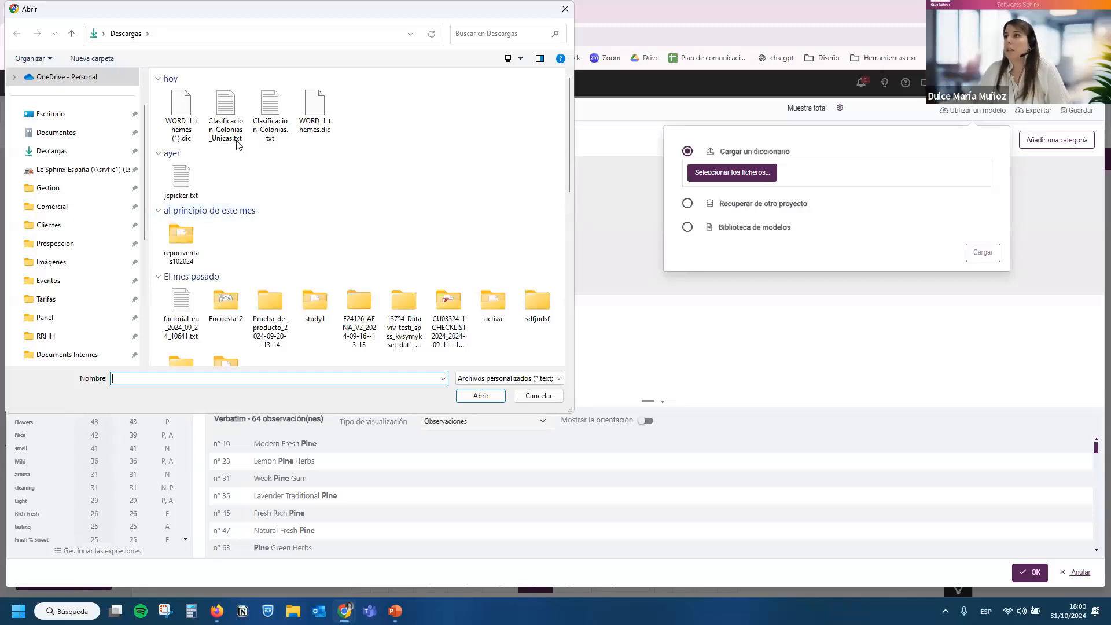
click(226, 115)
click(481, 396)
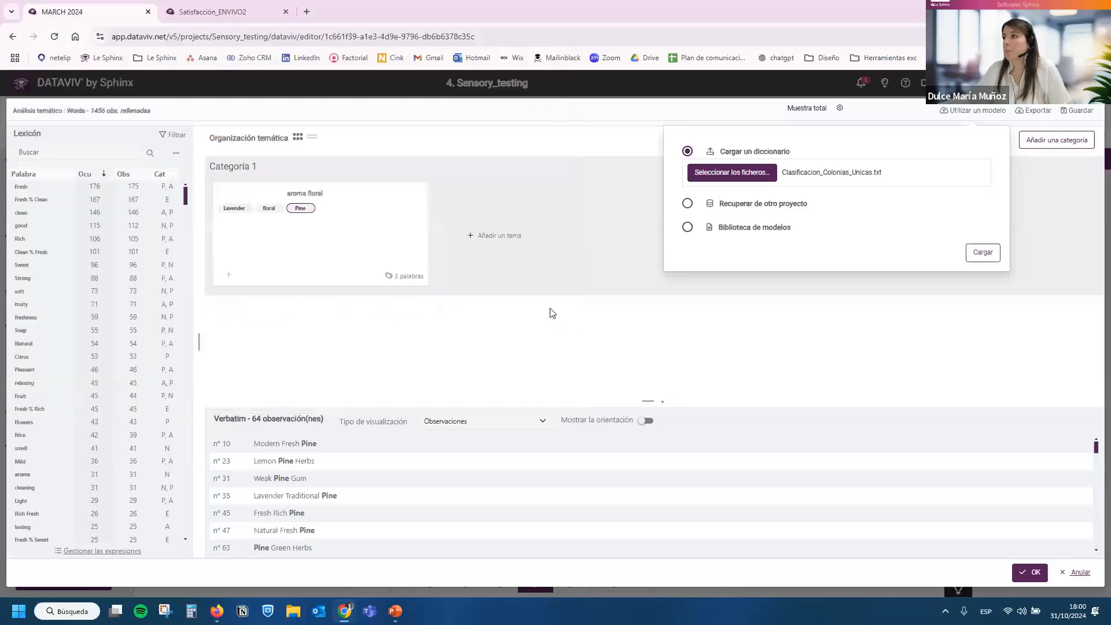
click(982, 253)
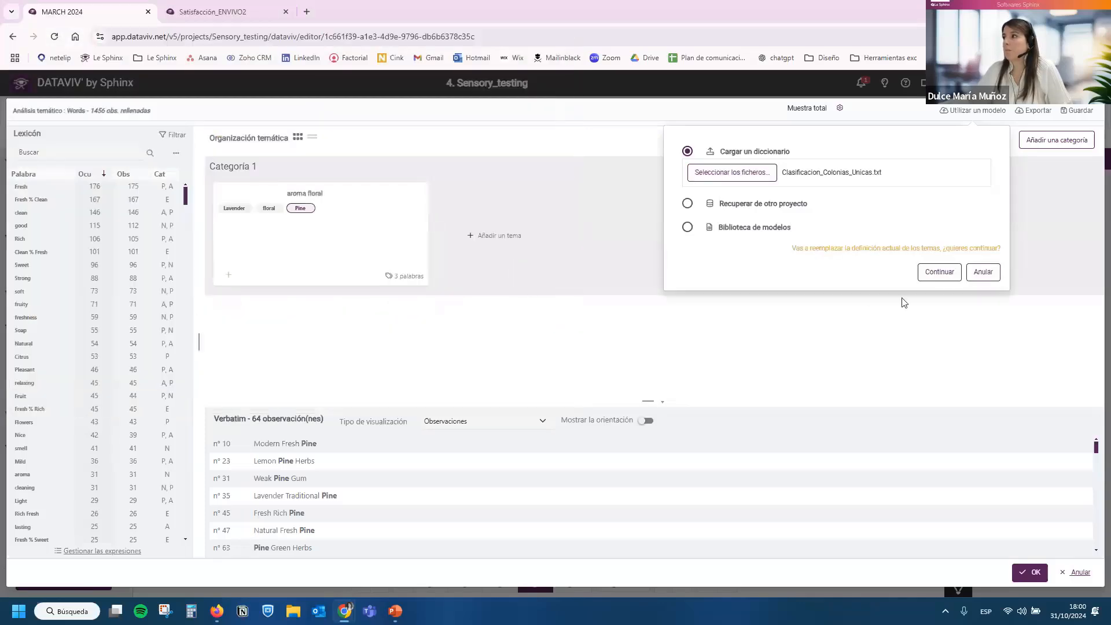
click(992, 272)
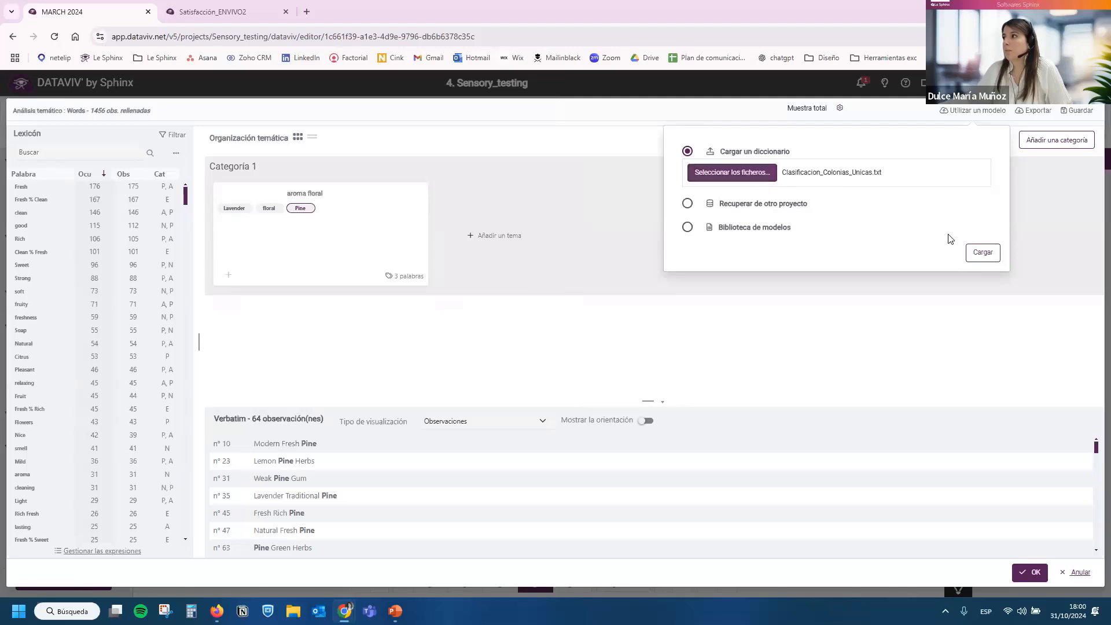
click(978, 253)
click(943, 272)
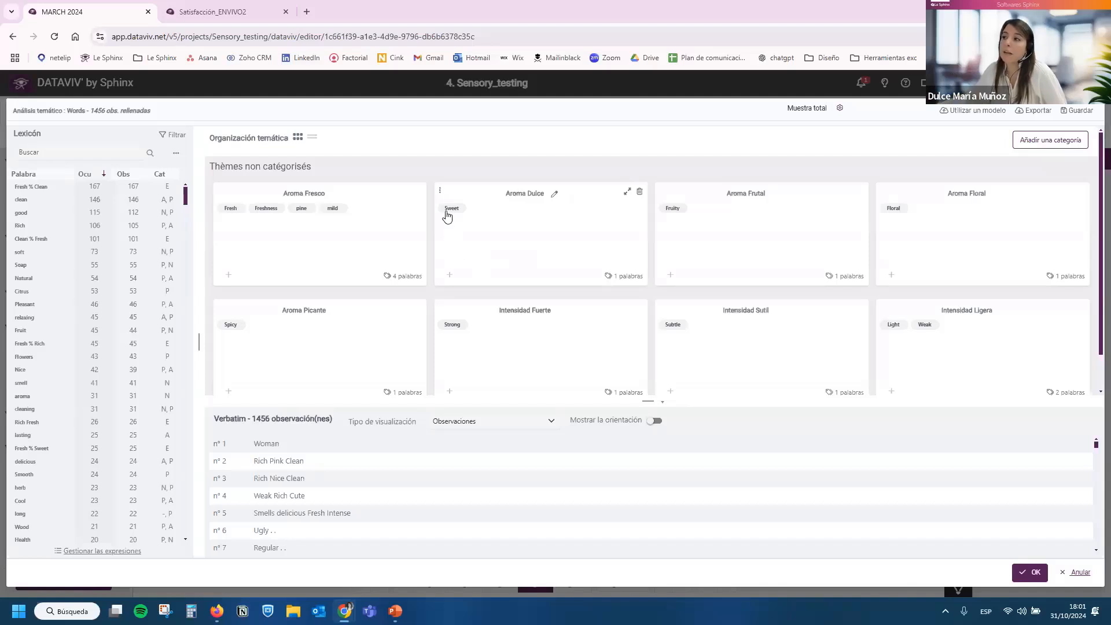
Show the verbatims for the word Sweet in the Aroma Dulce theme, and accept the thematic organisation.
click(449, 209)
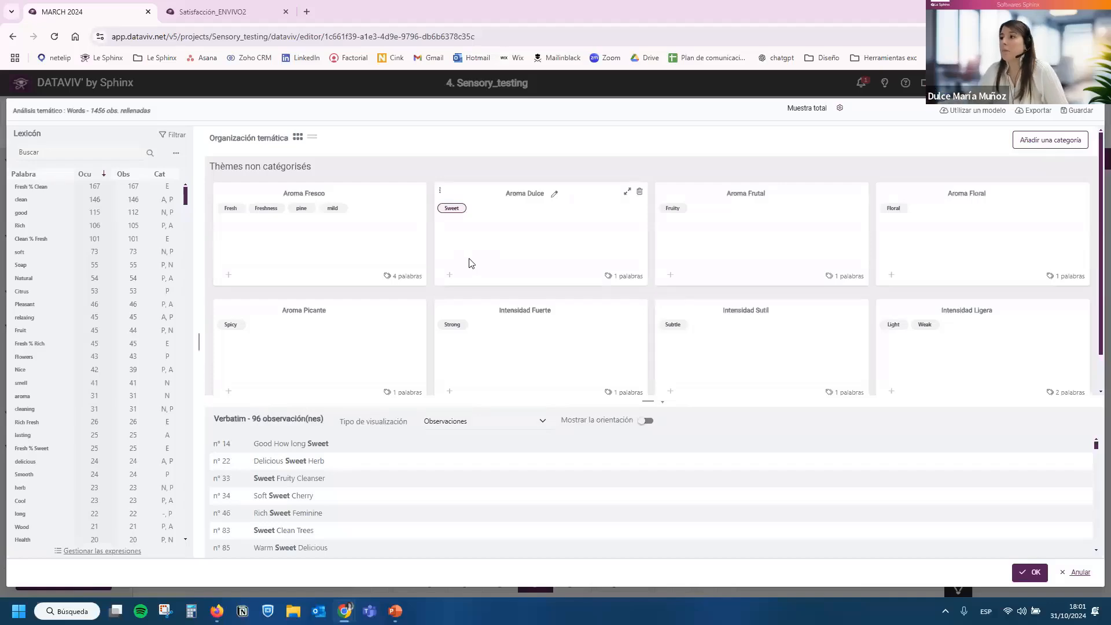
click(1030, 571)
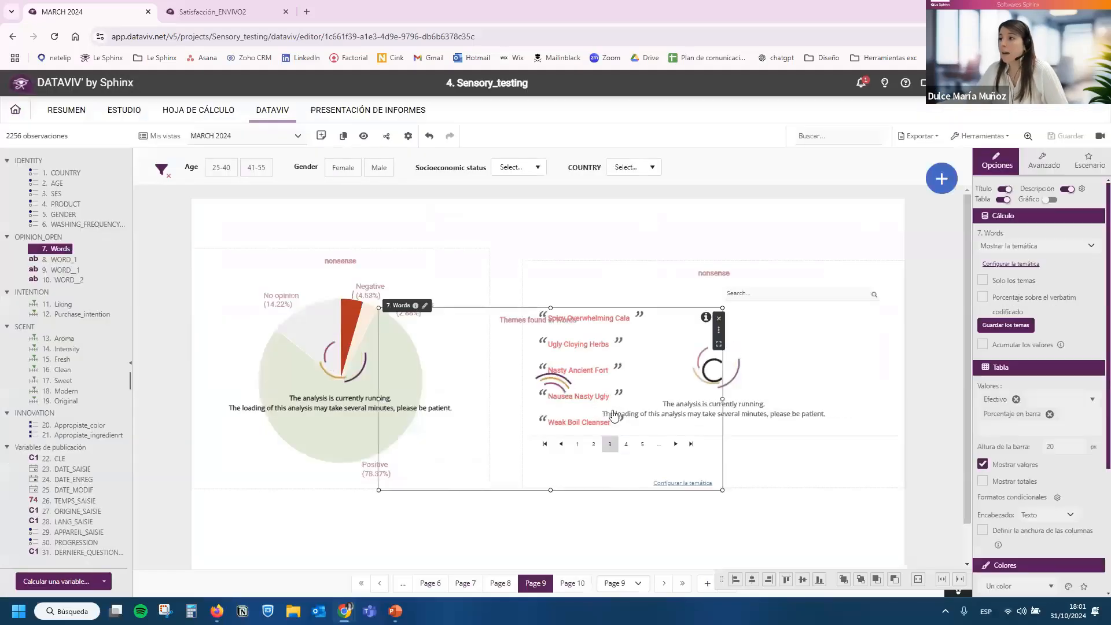
Place the Themes found in Words table on Page 10, enlarge it across the middle of the page, and save the dashboard.
drag(648, 553, 705, 585)
drag(580, 437, 341, 231)
drag(666, 392, 719, 545)
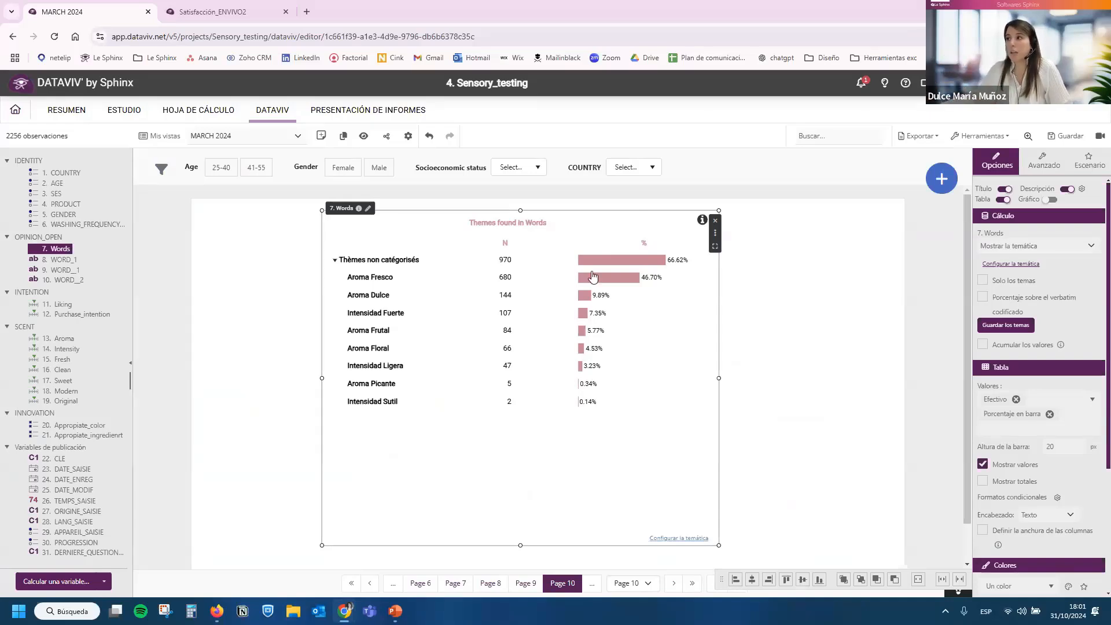
drag(521, 212, 521, 233)
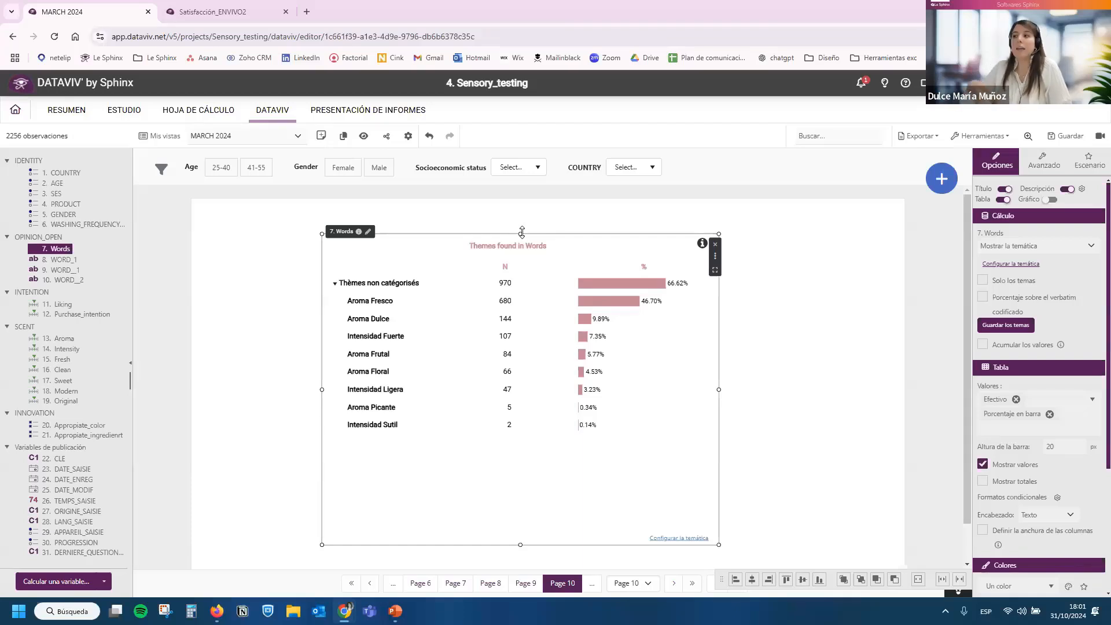
click(806, 417)
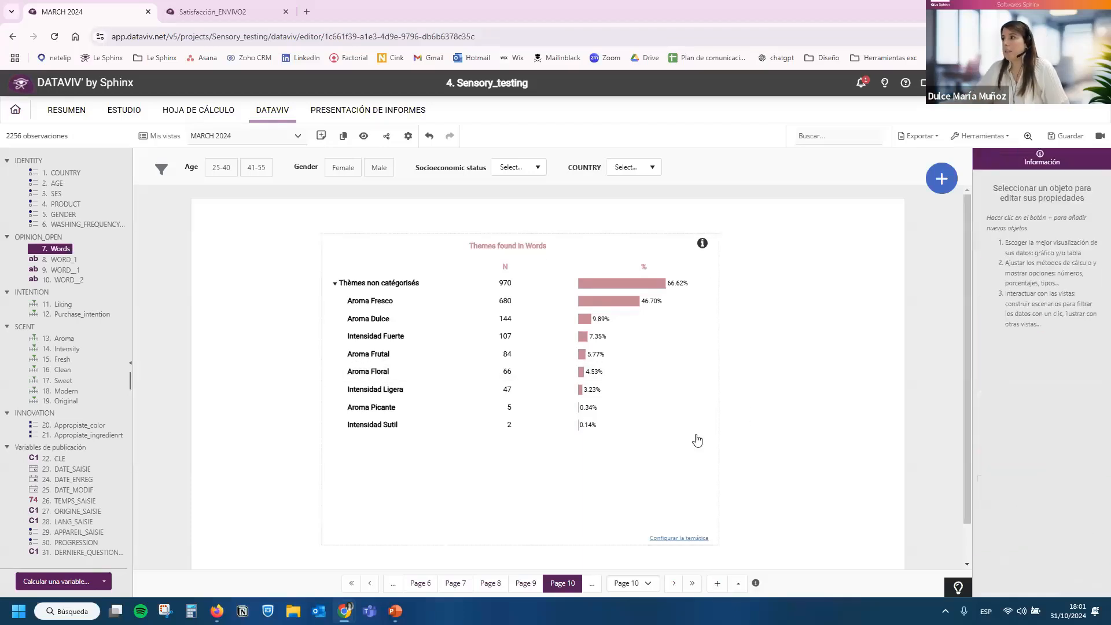
click(1059, 137)
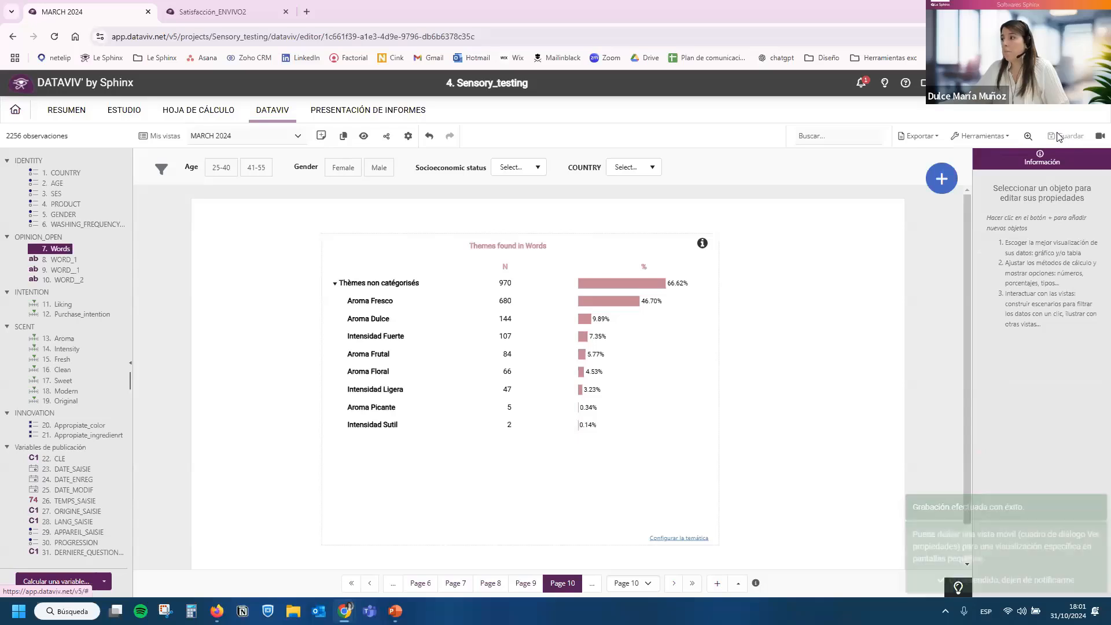